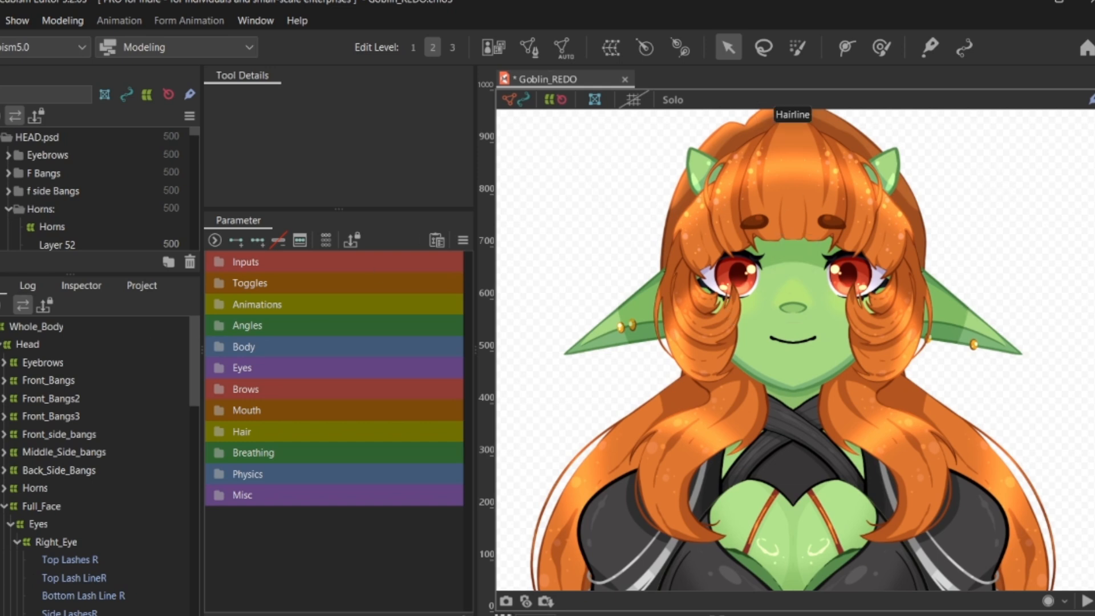
Step: Hide the Eyebrows, F Bangs and f side Bangs folders of HEAD.psd
left_click_drag(0, 155, 0, 191)
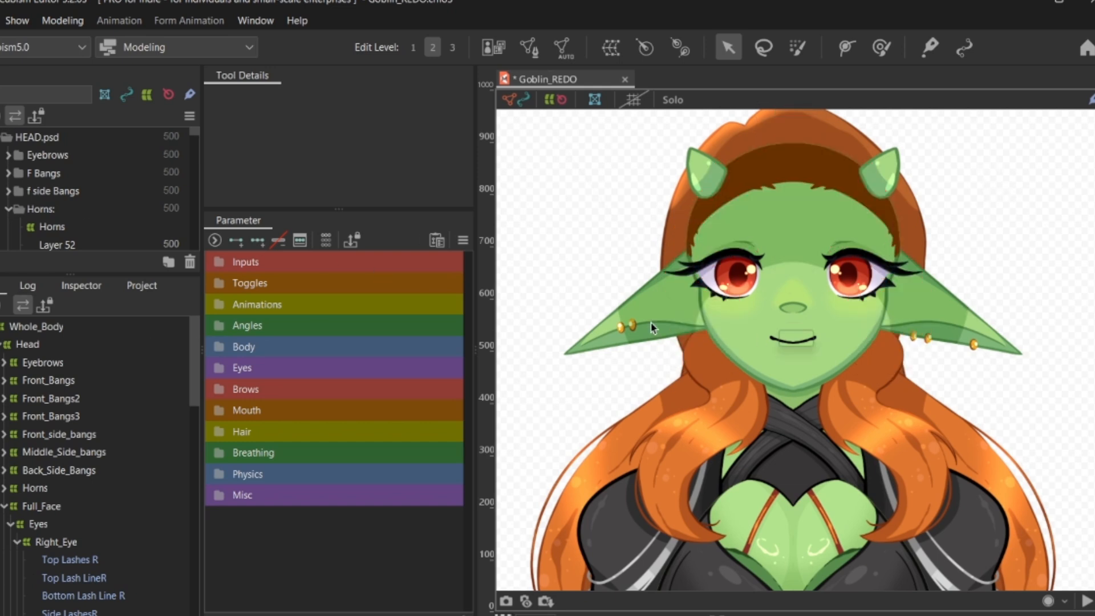
scroll(43, 381, "down", 1)
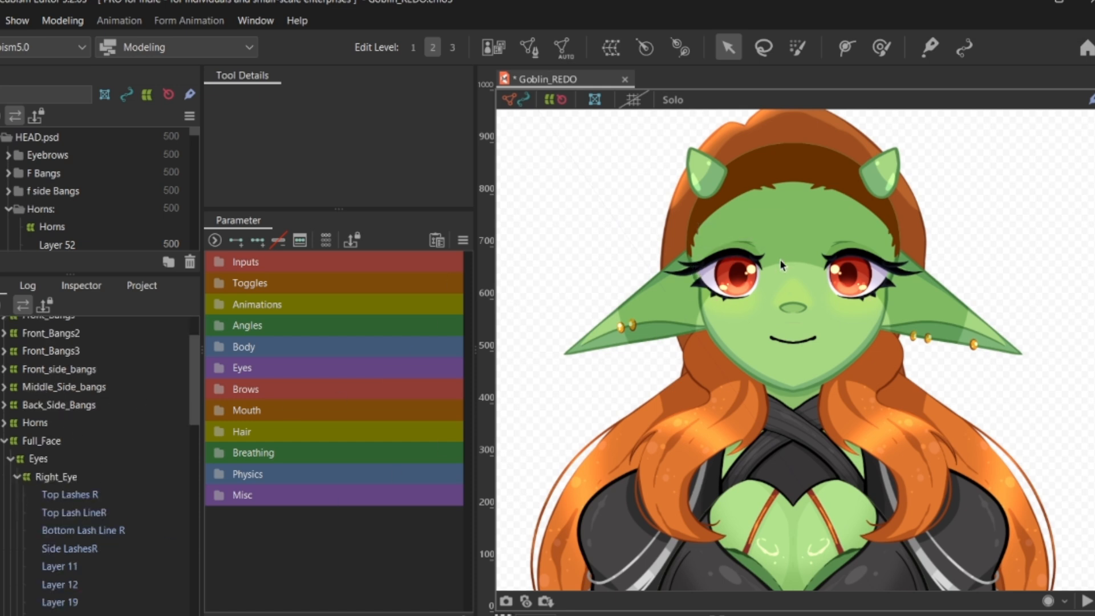
scroll(787, 259, "up", 2)
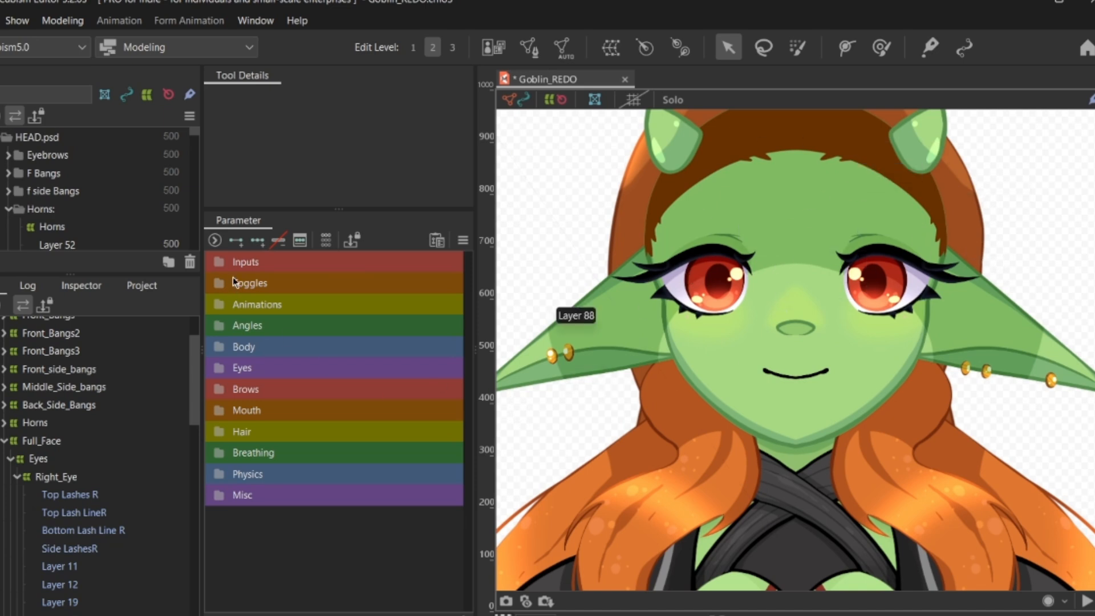
Step: Expand the Eyes parameter group to show its eye opening, smile and eyeball parameters
left_click(247, 367)
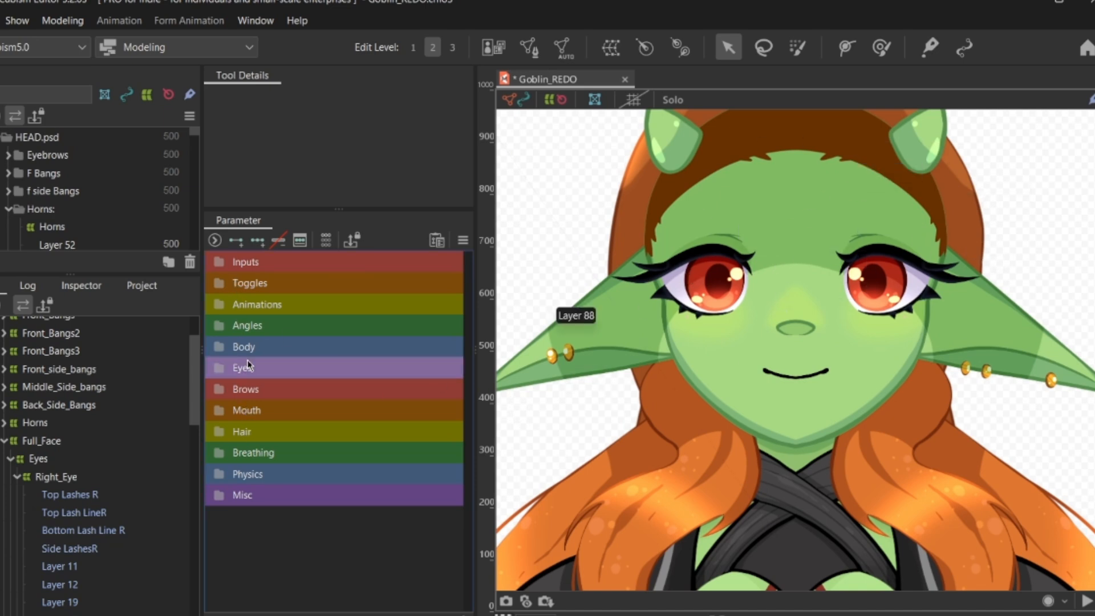
left_click(221, 374)
scroll(268, 421, "down", 1)
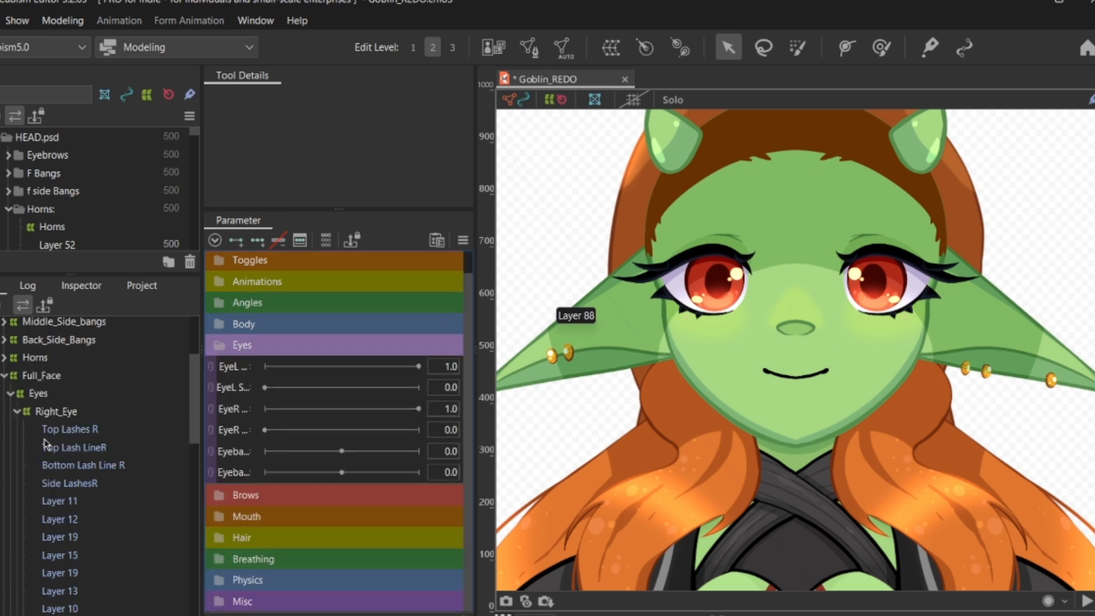
Step: Open the Top Lash LineR art mesh of the right eye for manual mesh editing
scroll(46, 444, "down", 1)
left_click(70, 448)
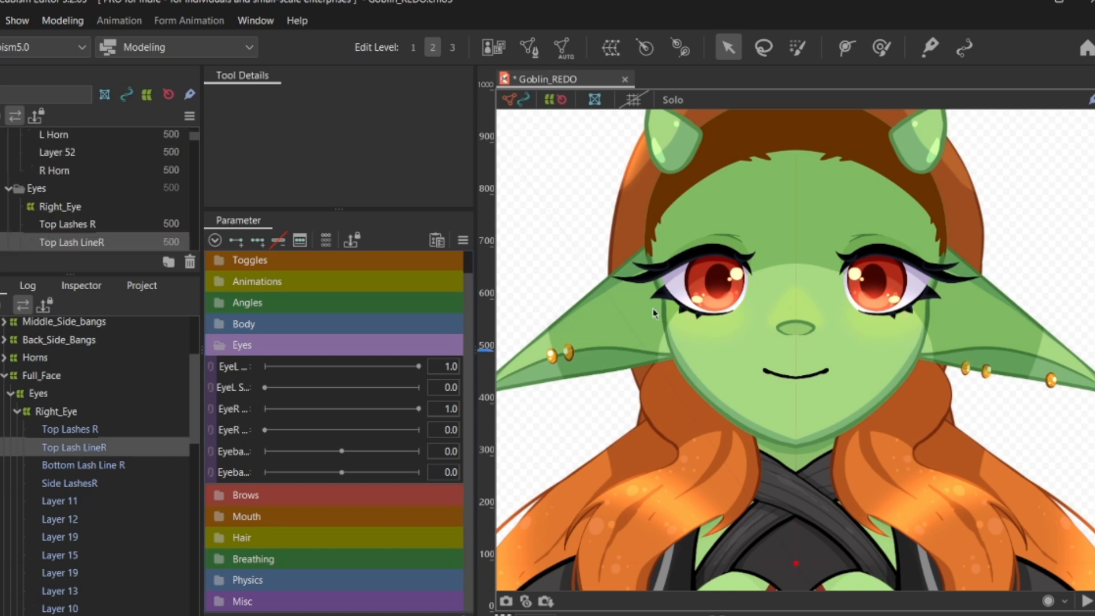
scroll(997, 291, "up", 4)
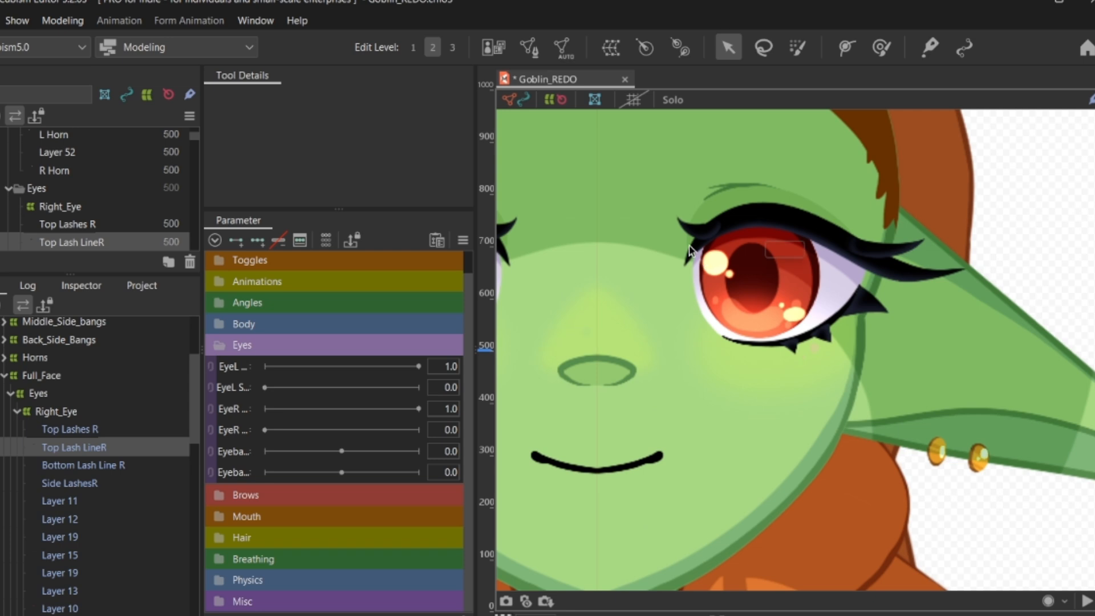
left_click(530, 47)
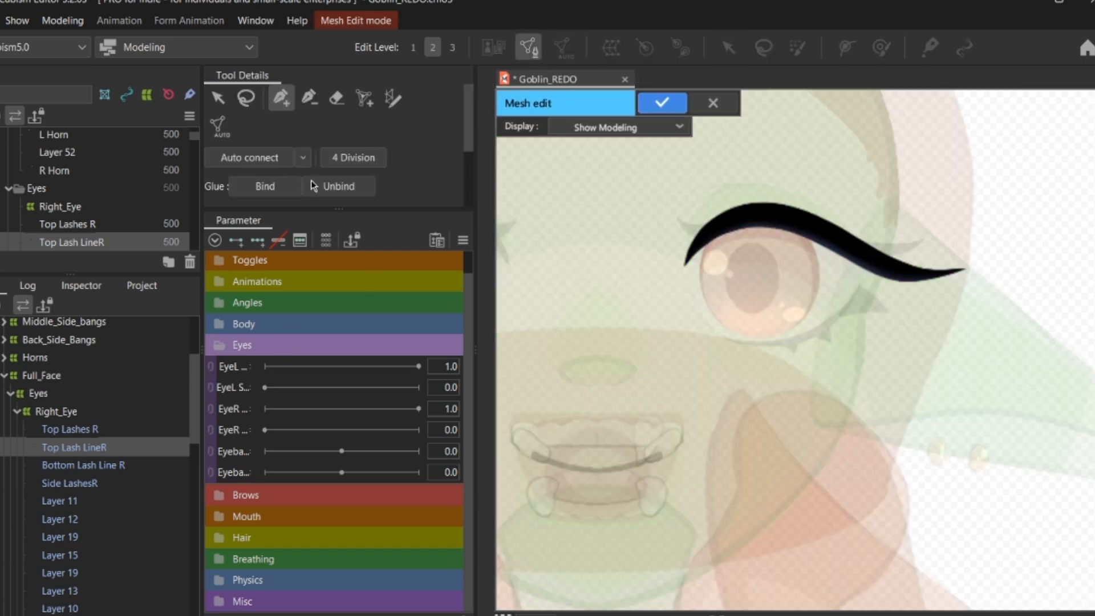
scroll(855, 142, "up", 2)
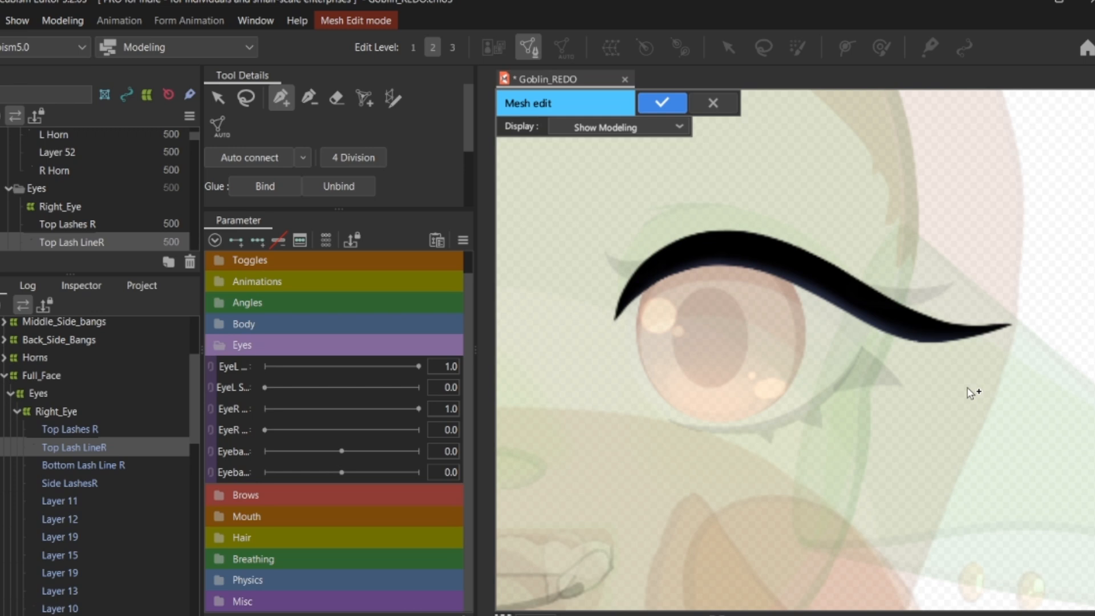
Step: Place a row of mesh vertices just outside the upper edge of the lash line, from the inner corner to the outer tip
left_click(611, 323)
left_click(605, 308)
left_click(610, 289)
left_click(616, 278)
left_click(629, 258)
left_click(648, 244)
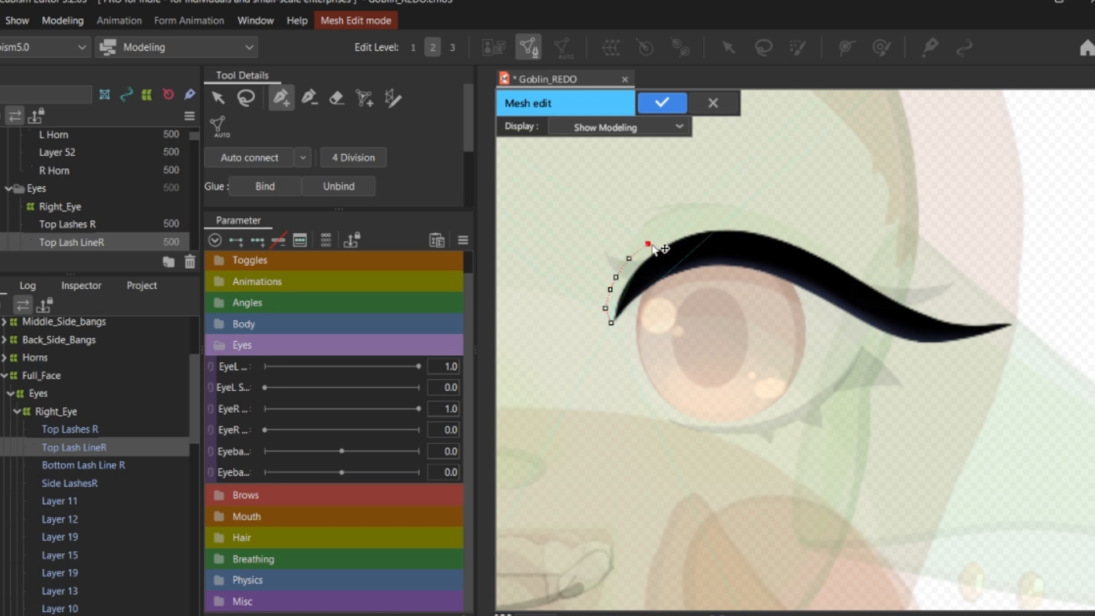
left_click(668, 231)
left_click(698, 222)
left_click(721, 216)
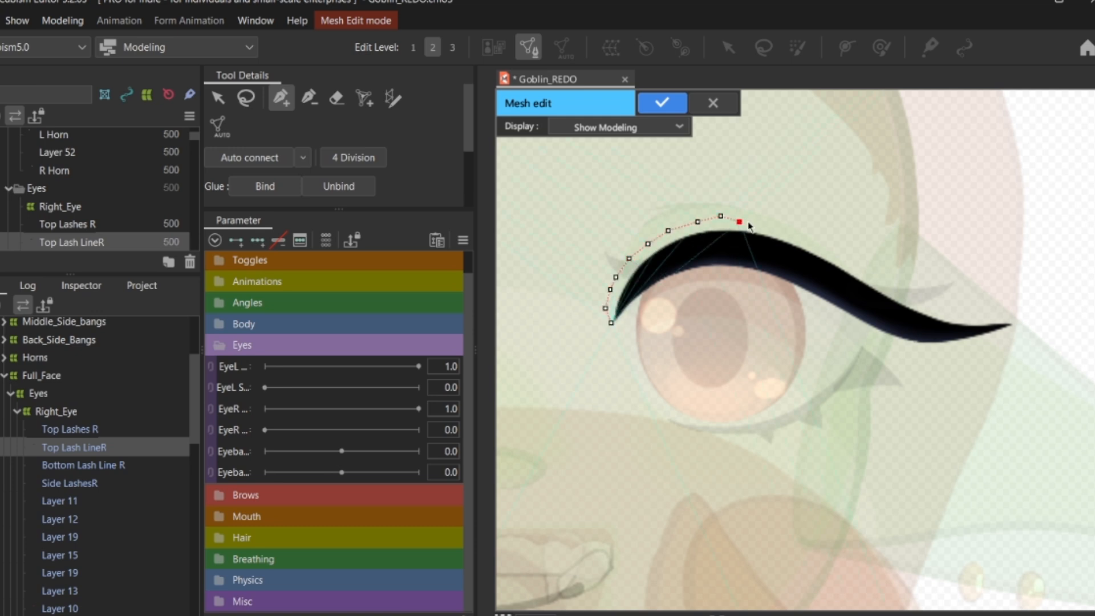
left_click(749, 219)
left_click(772, 224)
left_click(805, 234)
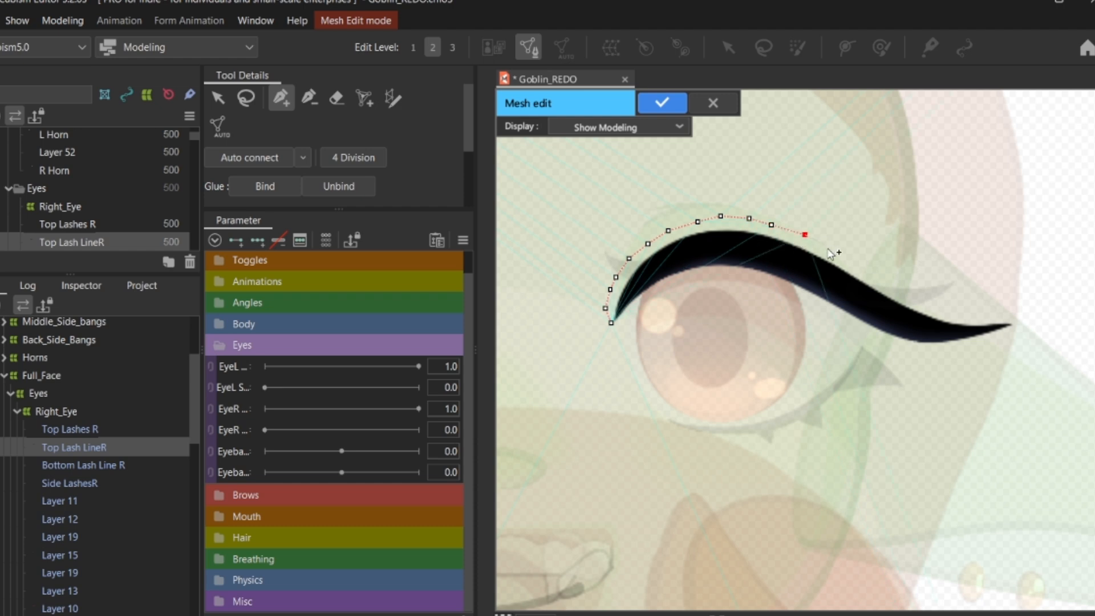
left_click(828, 247)
left_click(855, 262)
left_click(879, 278)
left_click(902, 292)
left_click(923, 301)
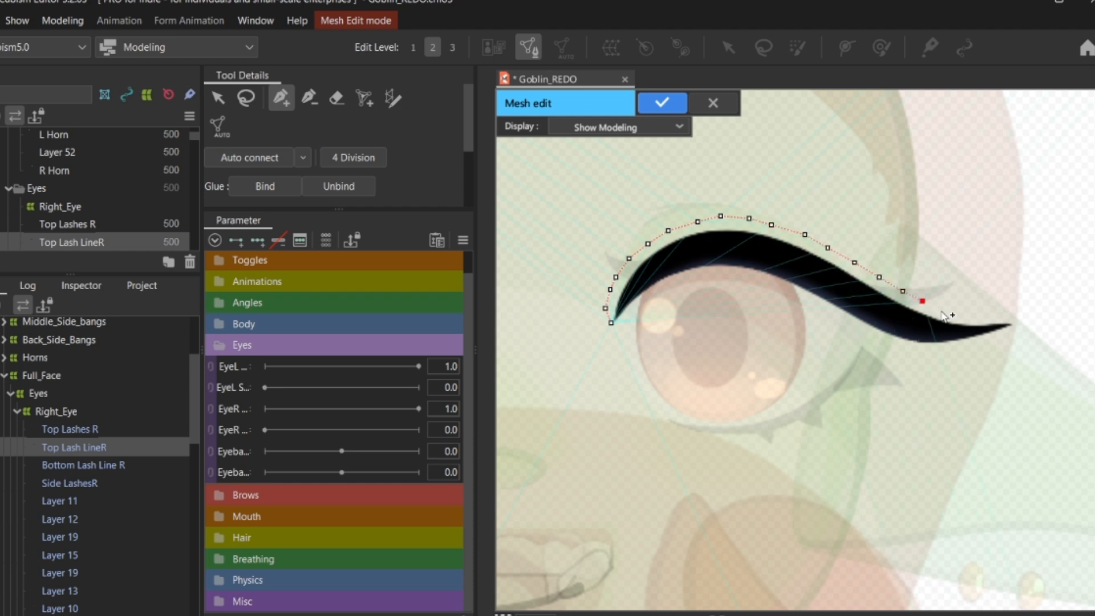
left_click(946, 310)
left_click(976, 316)
left_click(1004, 317)
left_click(1027, 321)
Step: Continue the mesh outline along the lash line's lower edge from the outer tip and close it at the inner corner starting vertex
left_click(1013, 334)
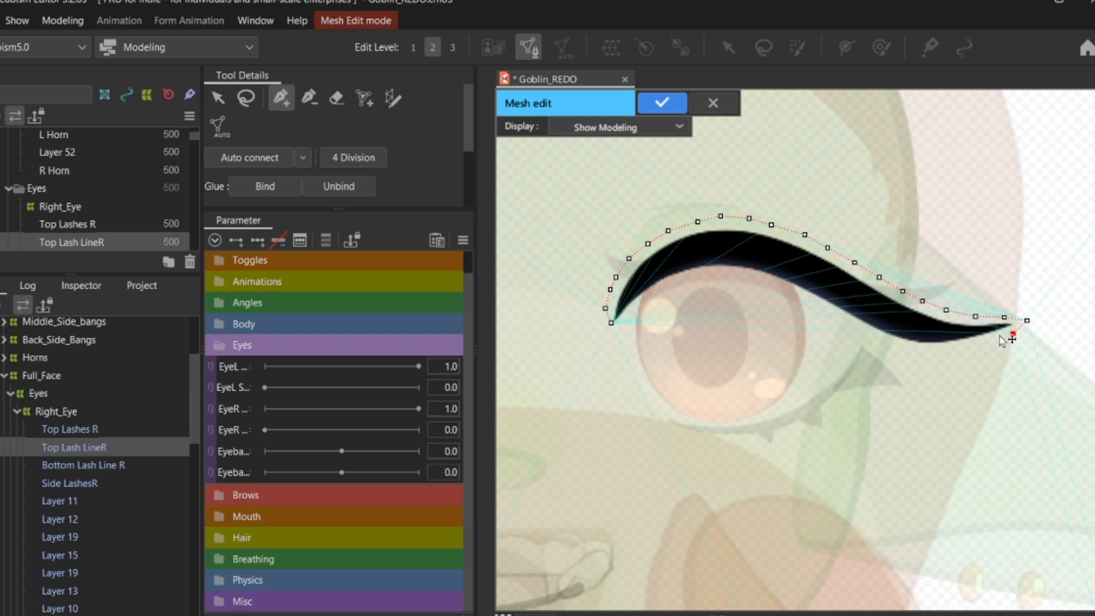
left_click(993, 343)
left_click(967, 355)
left_click(937, 356)
left_click(910, 354)
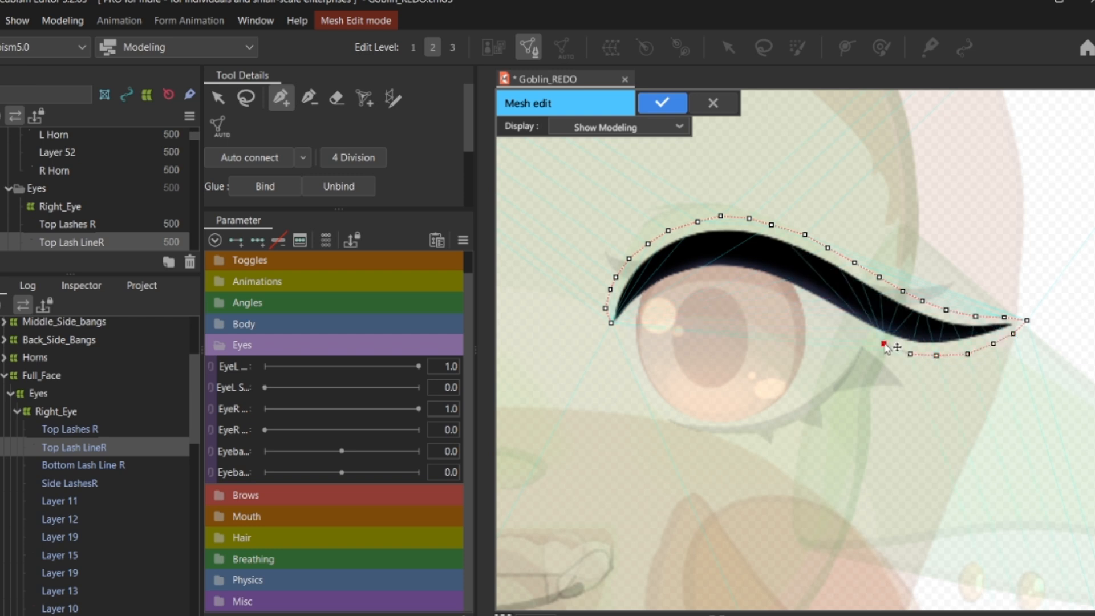
left_click(884, 343)
left_click(856, 329)
left_click(820, 305)
left_click(789, 293)
left_click(744, 275)
left_click(710, 276)
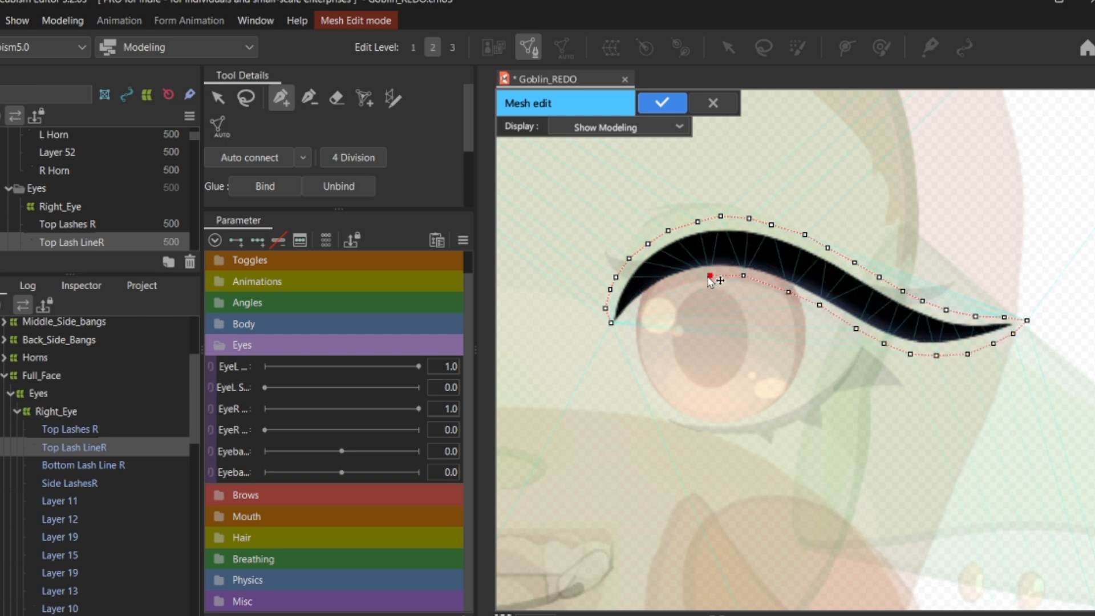
left_click(679, 282)
left_click(647, 299)
left_click(629, 320)
left_click(611, 323)
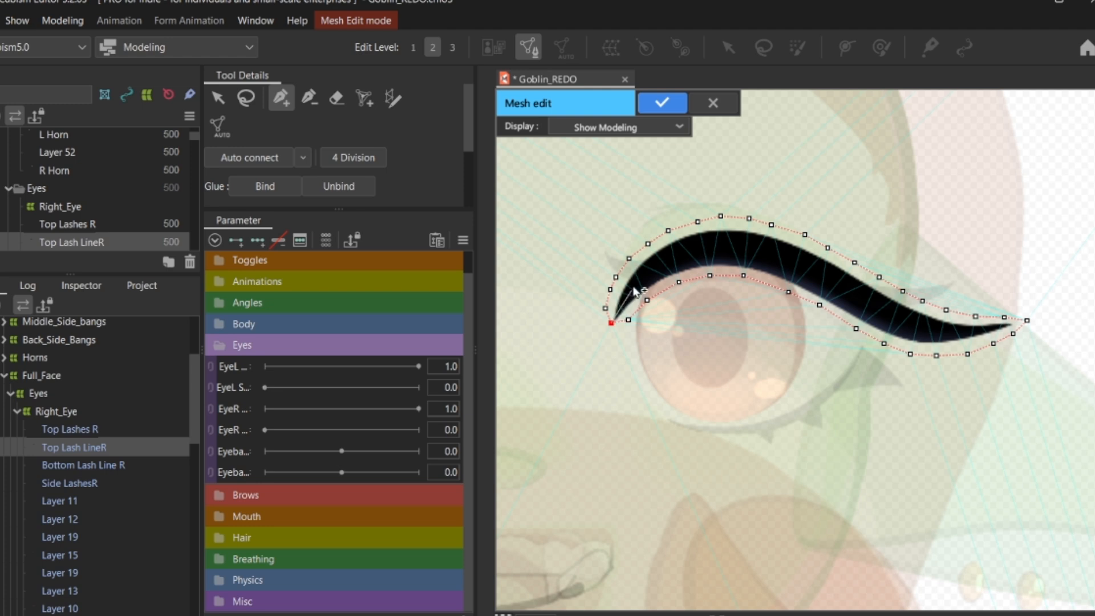
Step: Add a centre row of mesh vertices through the middle of the lash line, from the inner corner to the outer tip
left_click(634, 285)
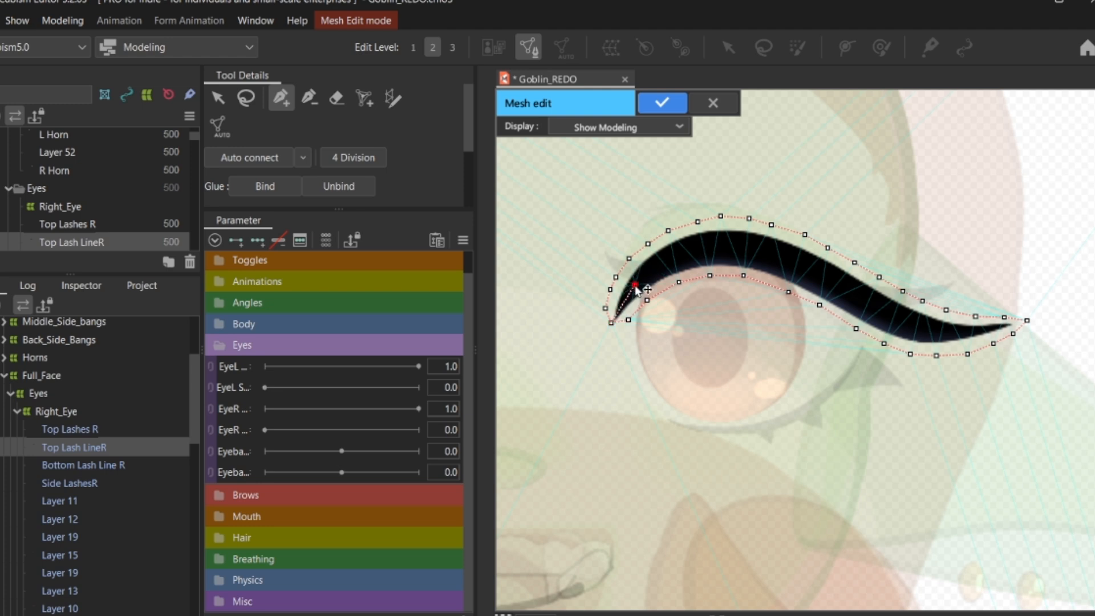
left_click(668, 255)
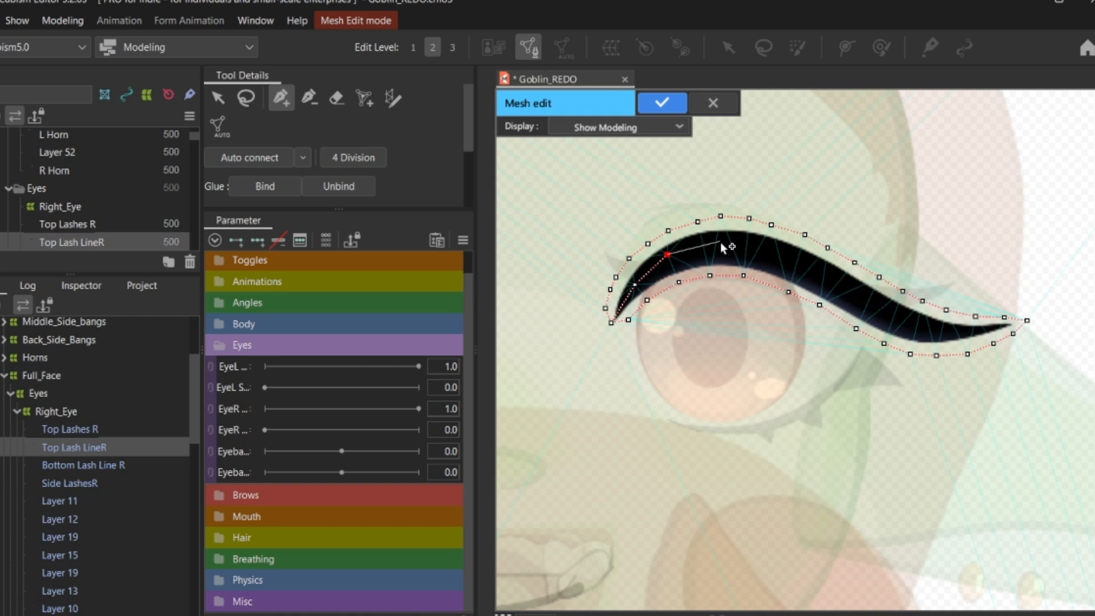
left_click(720, 241)
left_click(769, 253)
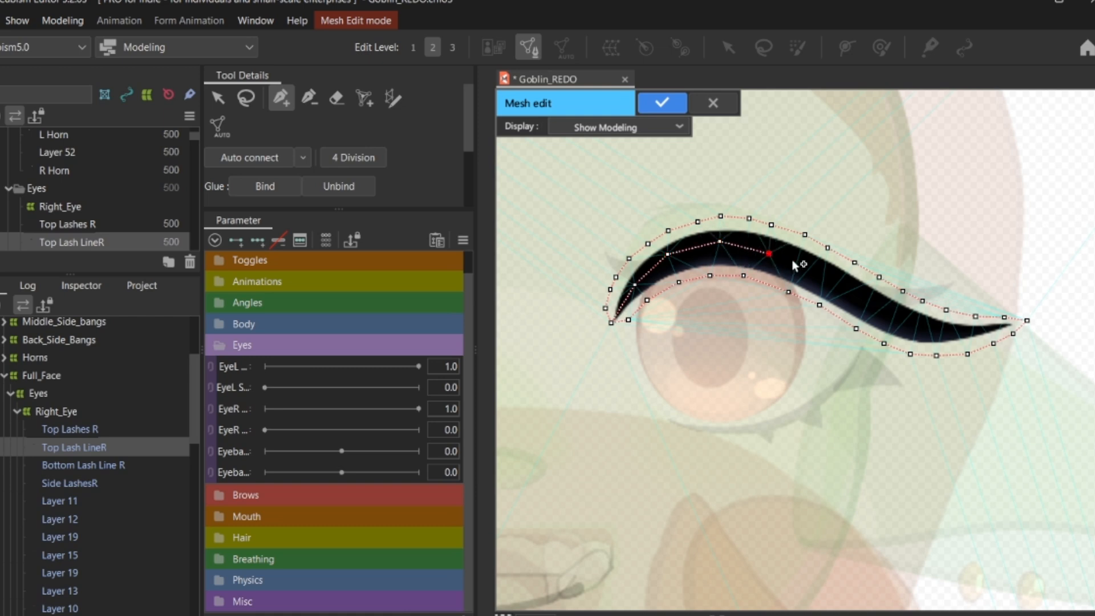
left_click(813, 270)
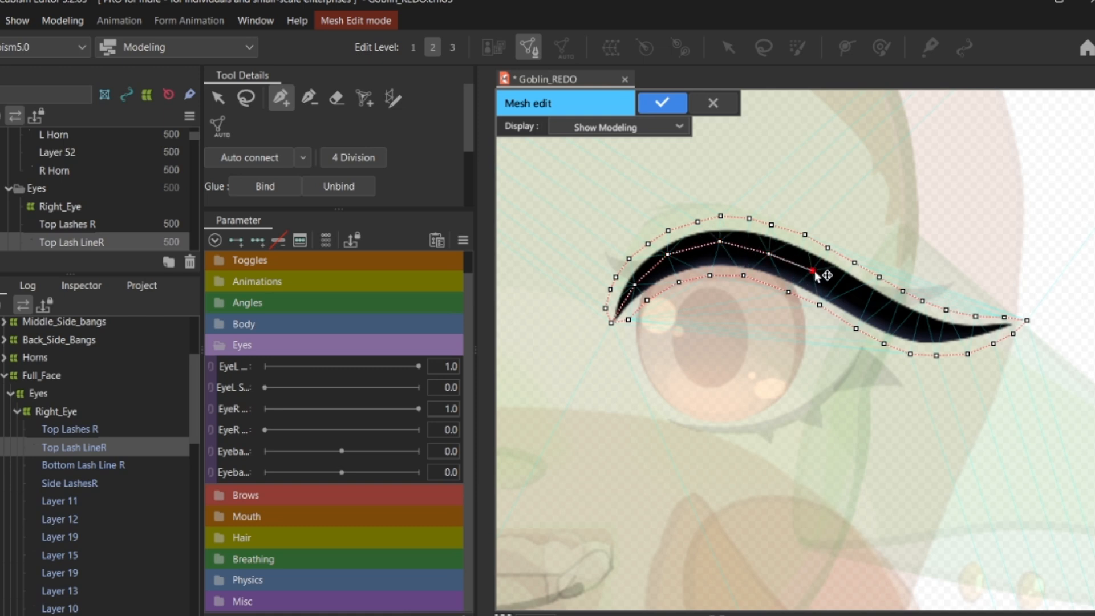
left_click(844, 290)
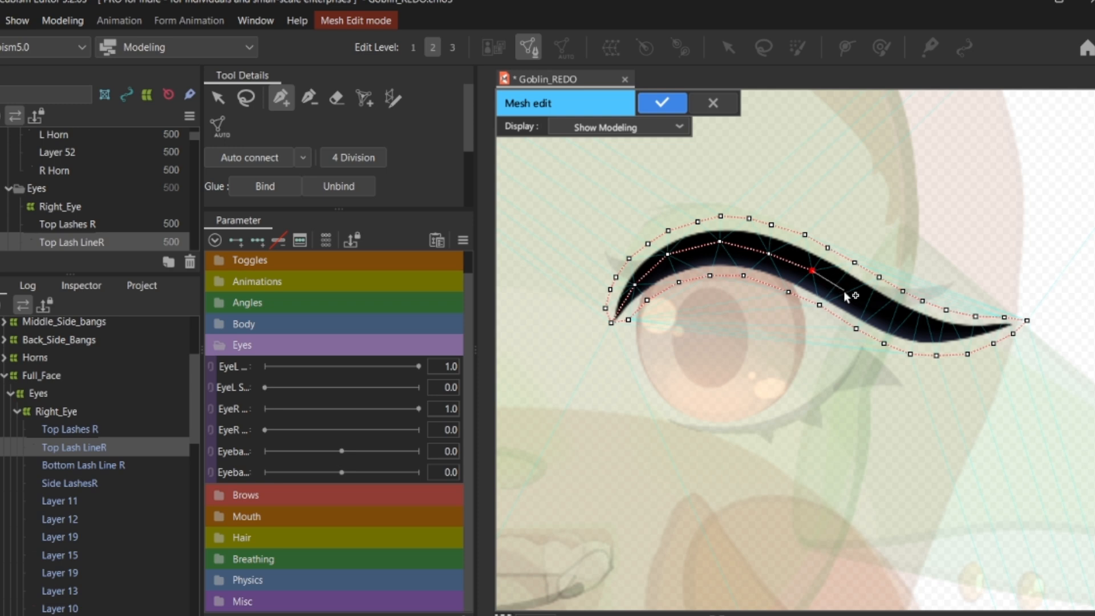
left_click(880, 310)
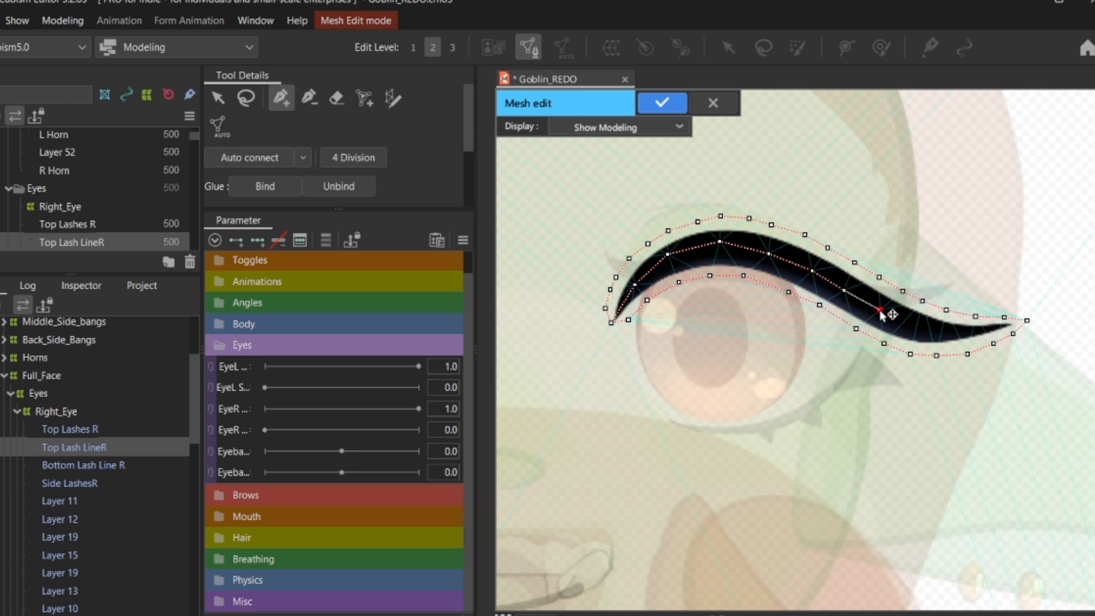
left_click(920, 327)
left_click(962, 330)
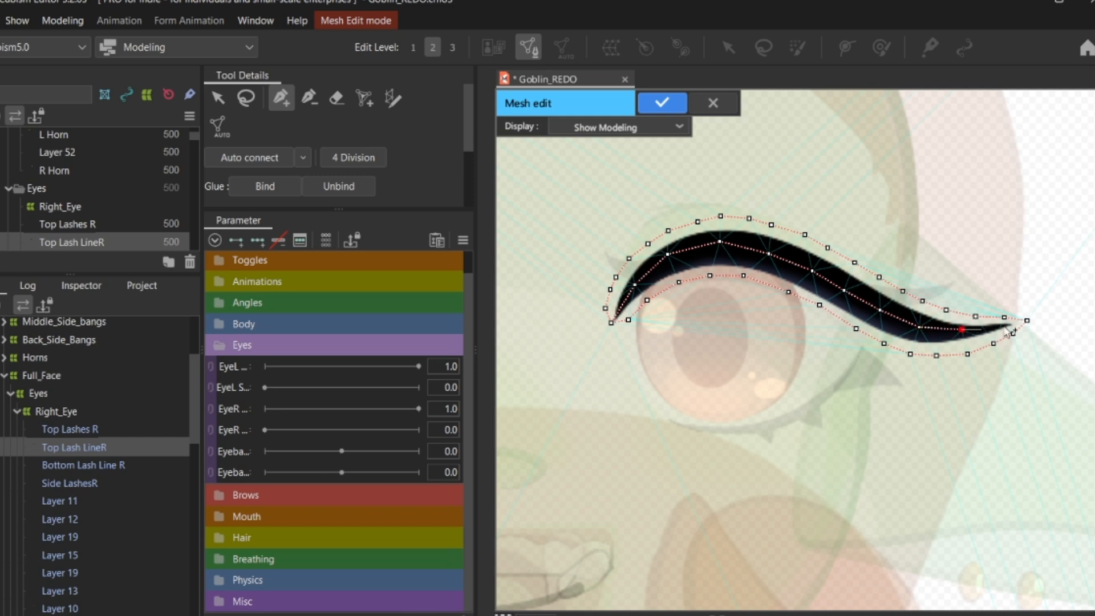
left_click(987, 329)
left_click(1026, 320)
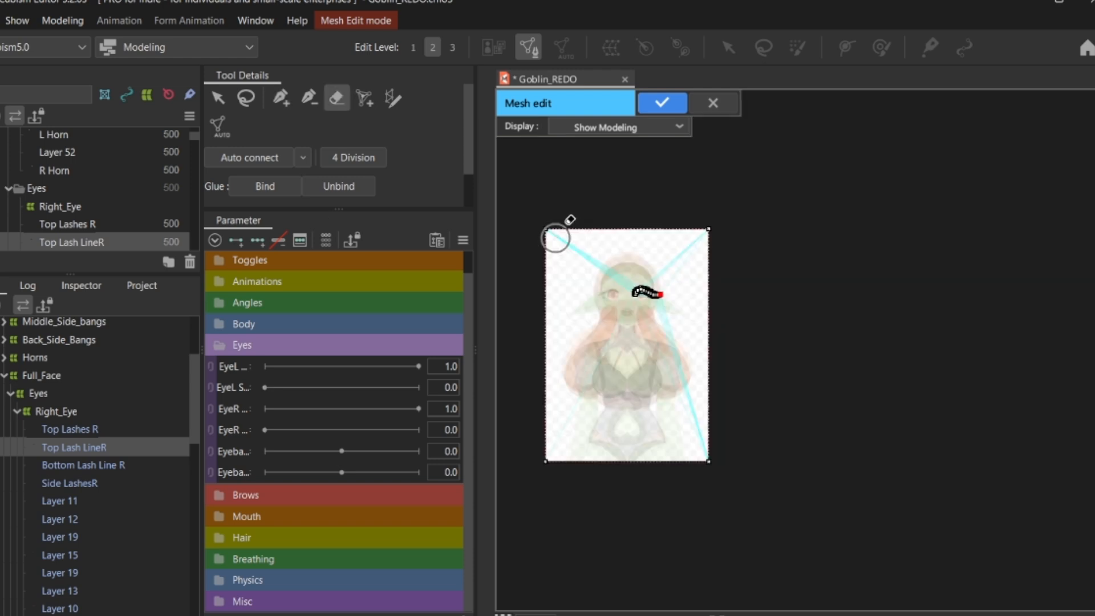
Step: Erase the default mesh vertices at the four corners of the canvas
left_click(558, 234)
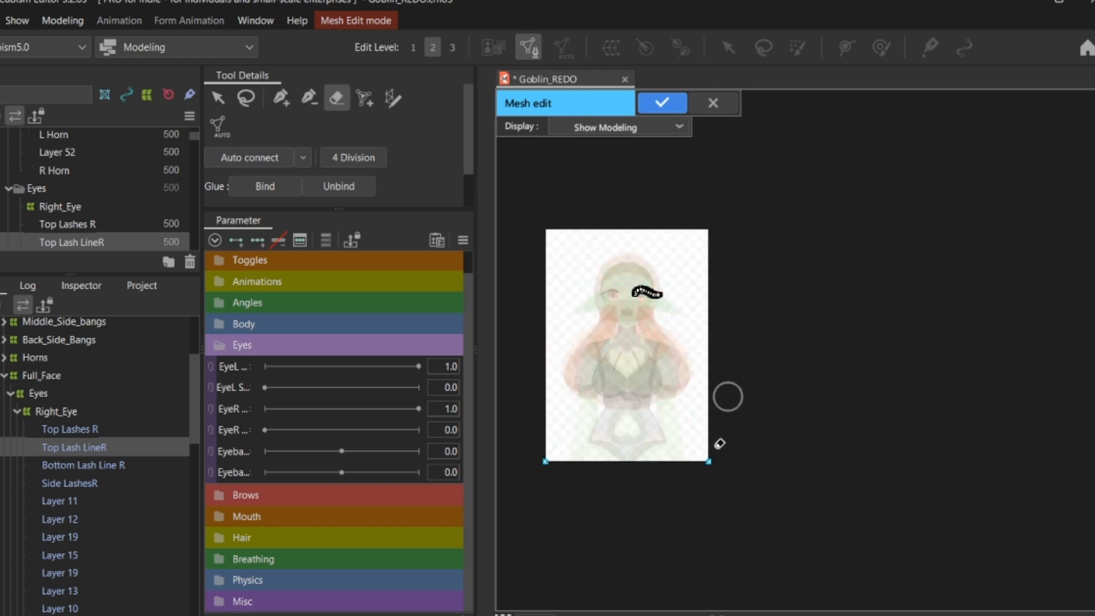
left_click_drag(712, 463, 521, 460)
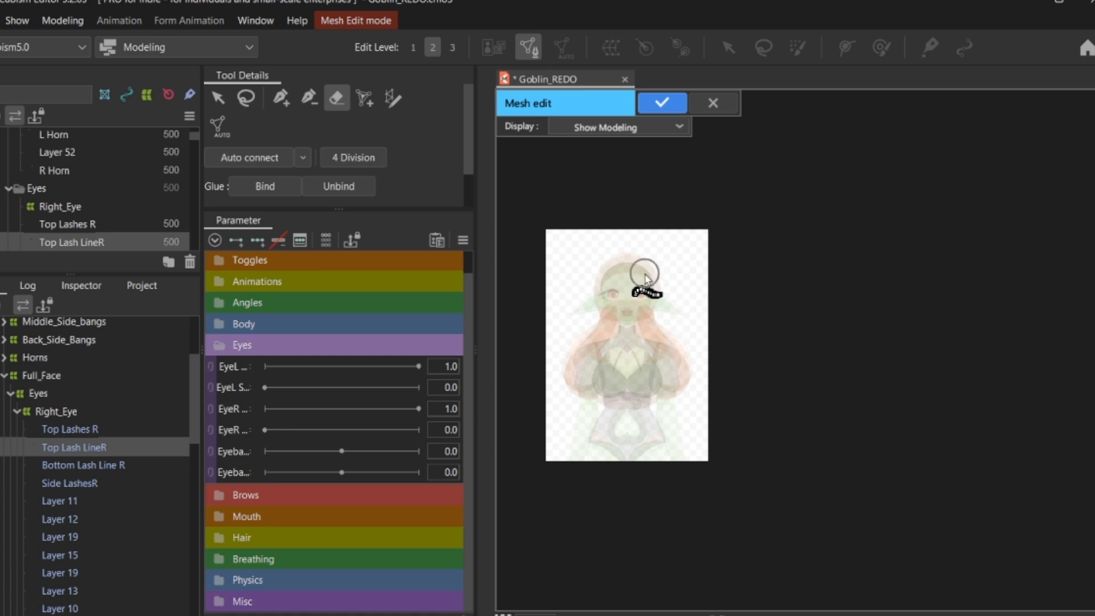
Step: Auto-connect the lash line's vertices into a triangulated mesh and apply the mesh edit
scroll(645, 285, "up", 2)
scroll(615, 349, "up", 2)
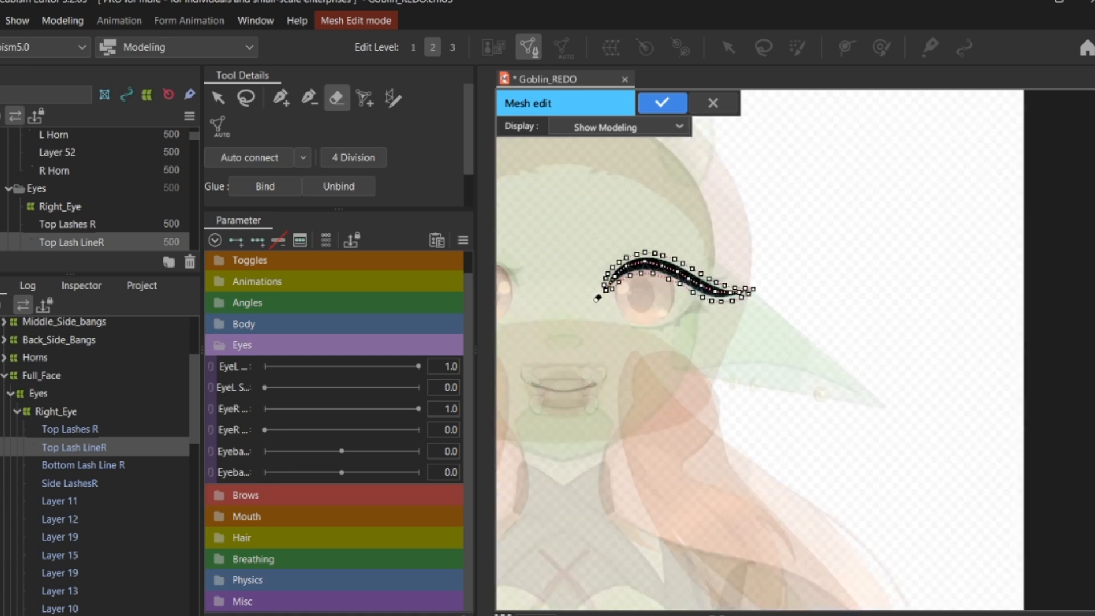
scroll(627, 263, "up", 2)
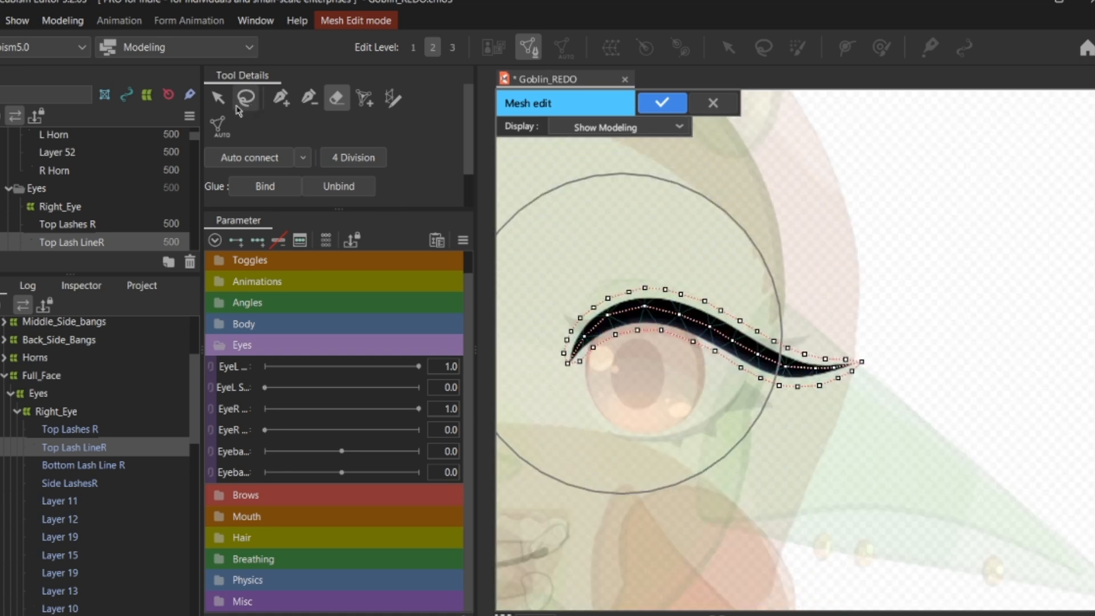
left_click(217, 97)
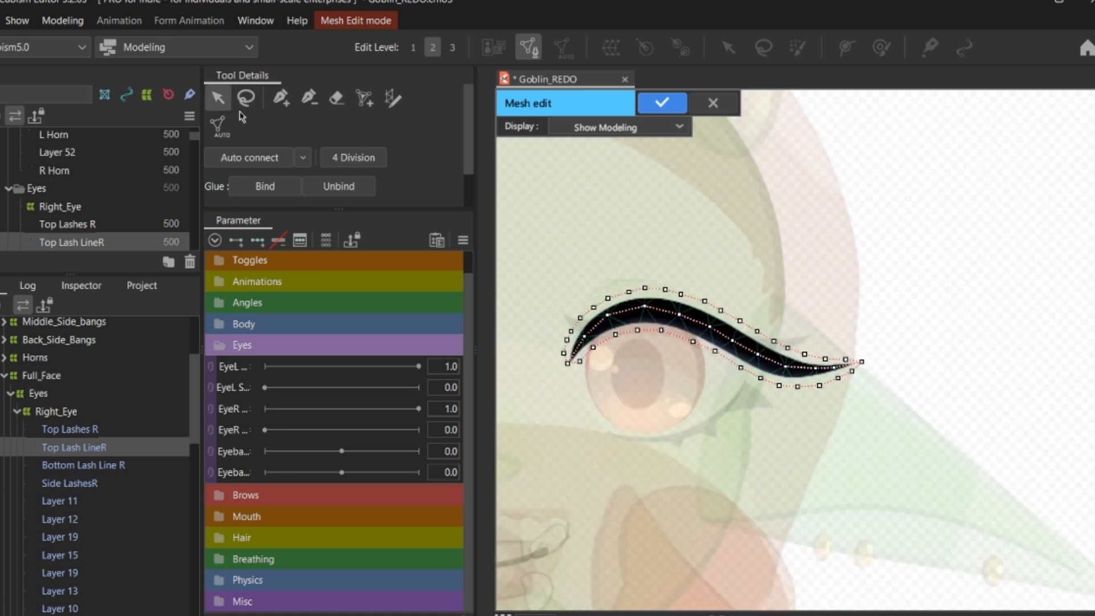
left_click(247, 167)
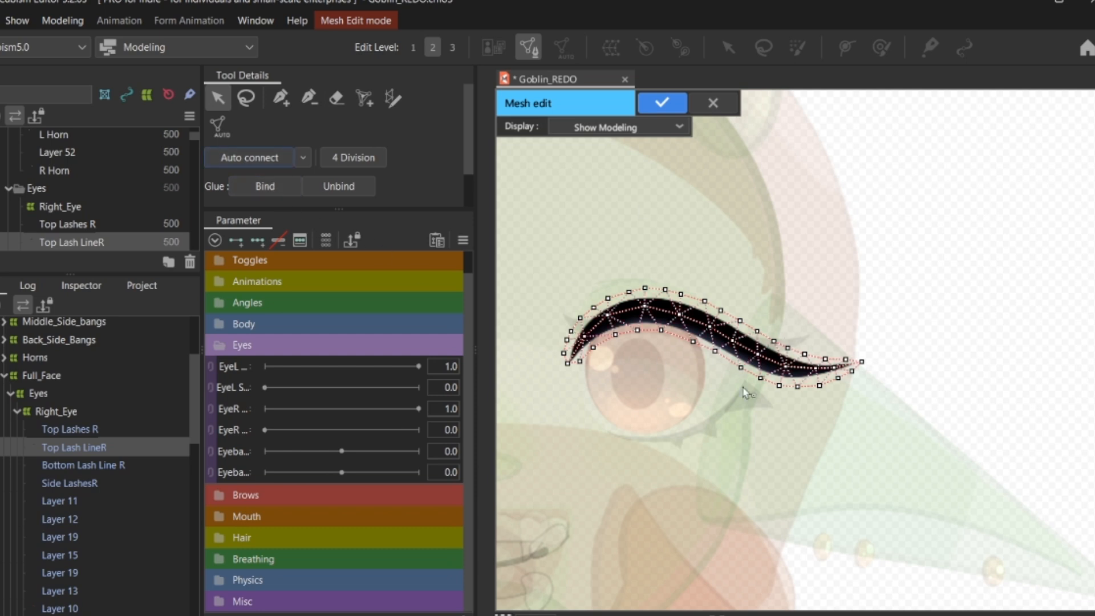
left_click(661, 103)
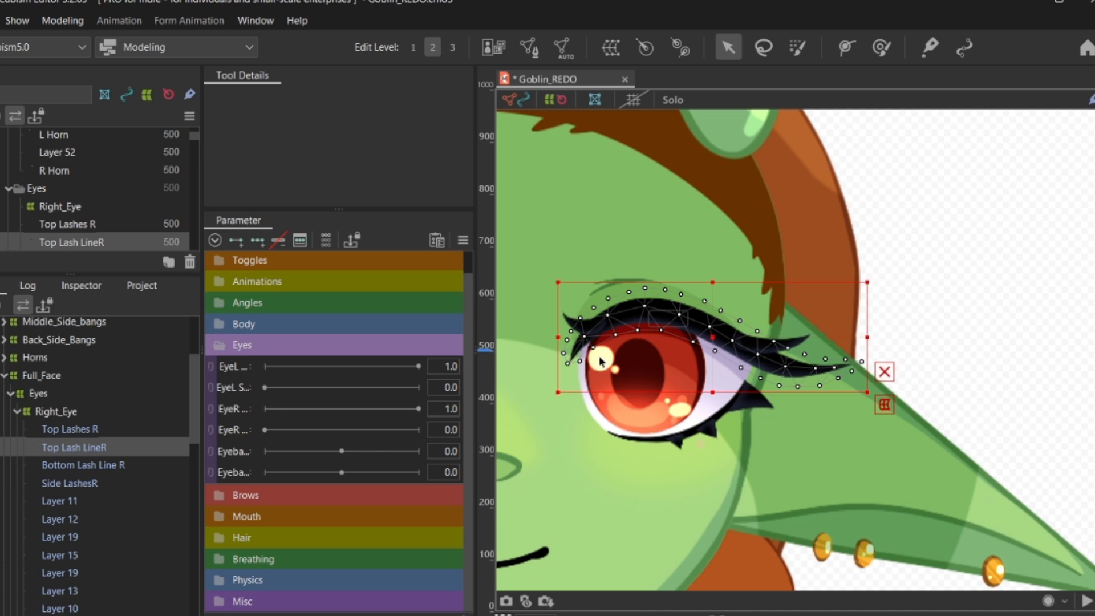
Step: Start a deform path on the top lash line with its first control point at the inner corner
left_click(847, 47)
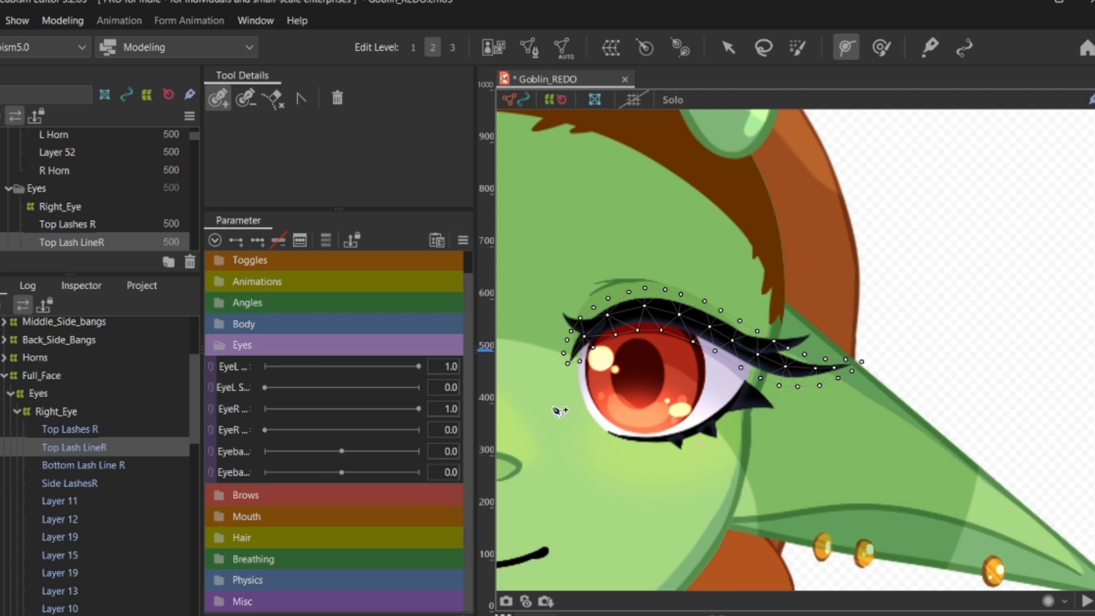
scroll(562, 363, "up", 2)
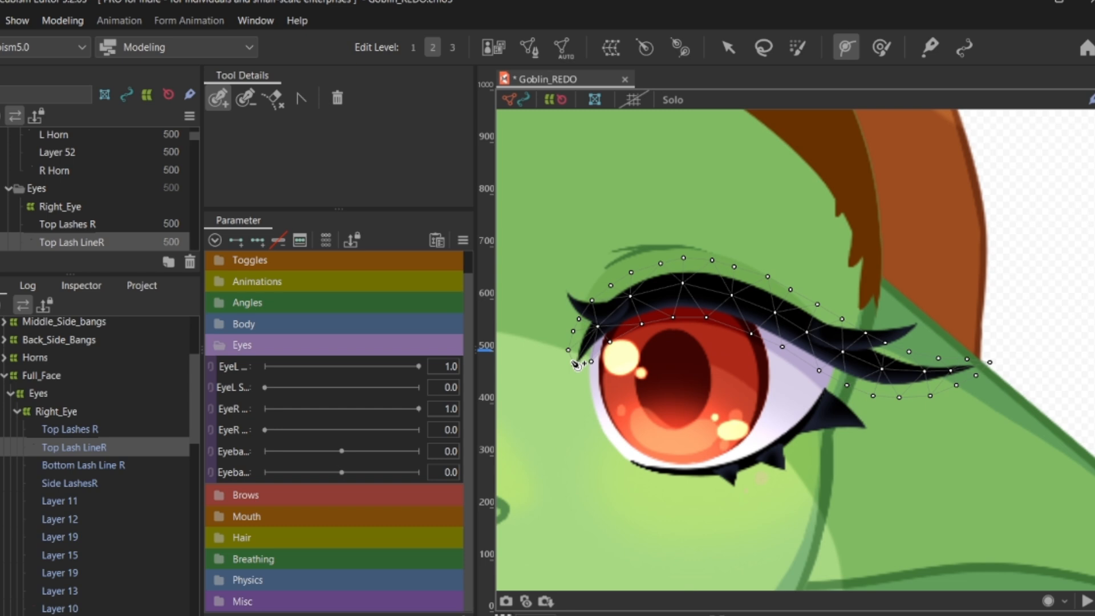
left_click(573, 370)
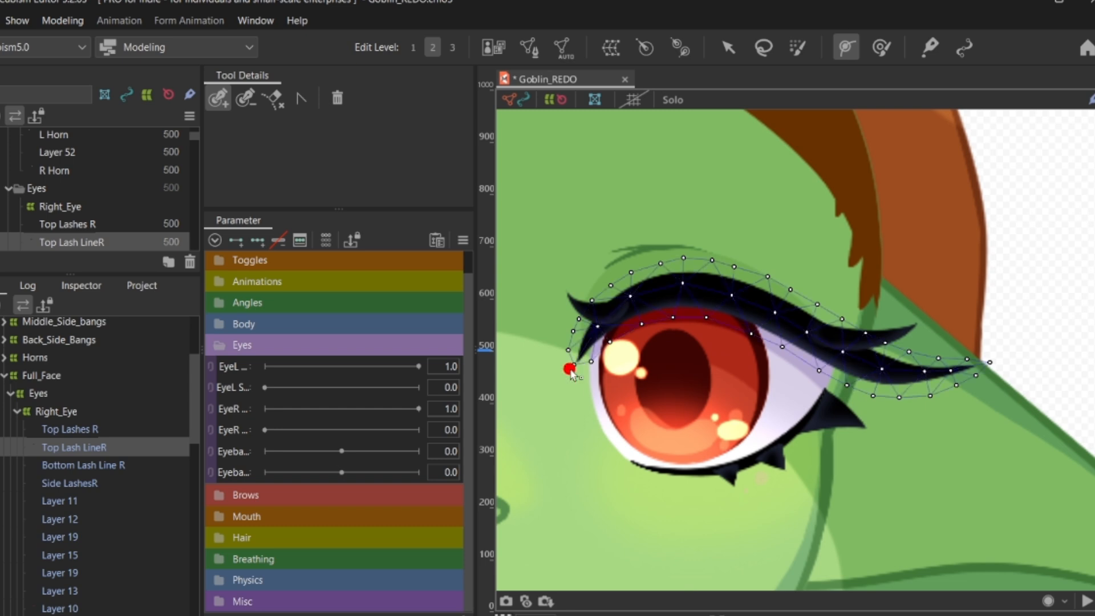
left_click(687, 285)
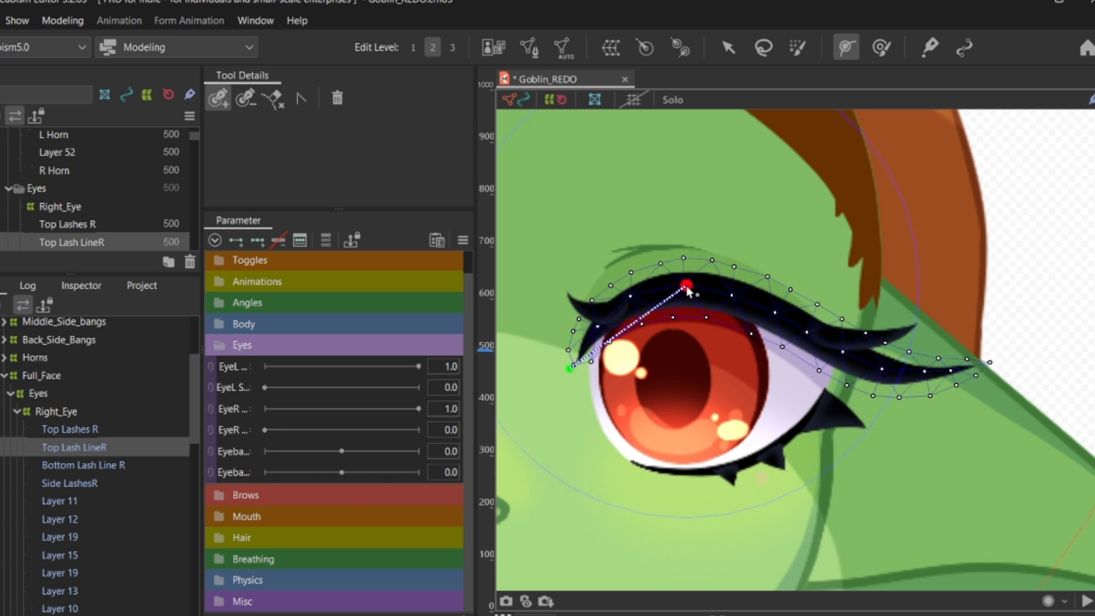
left_click(830, 349)
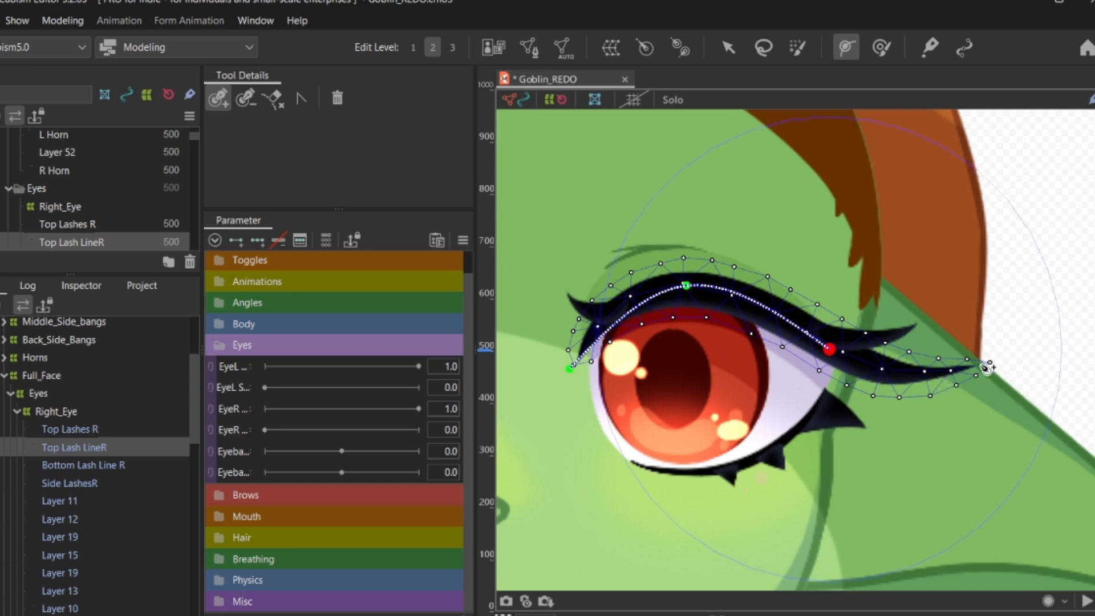
left_click(913, 376)
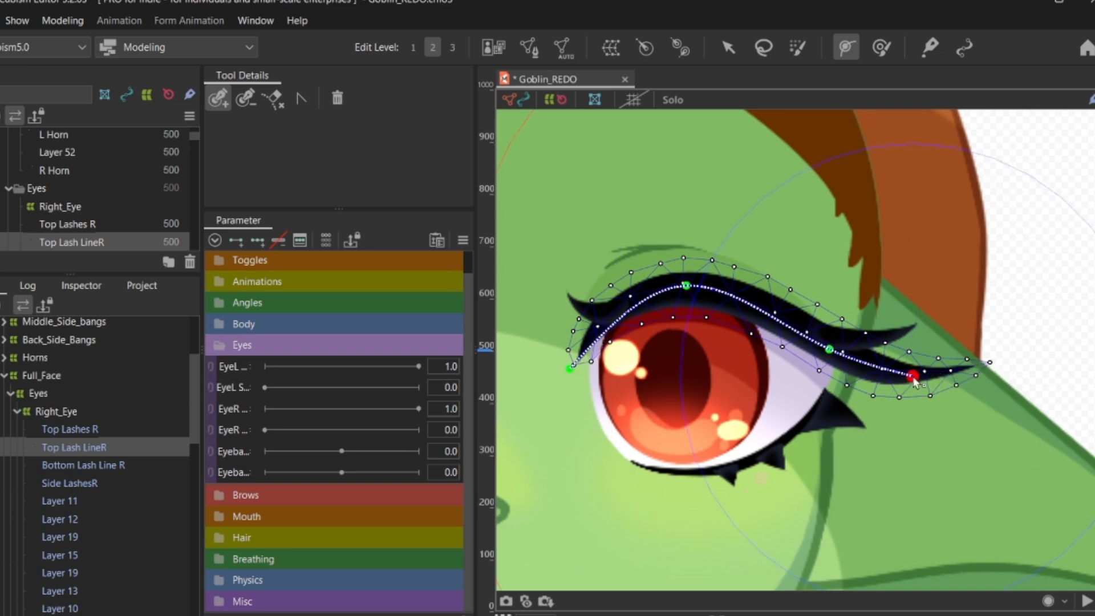
left_click(992, 360)
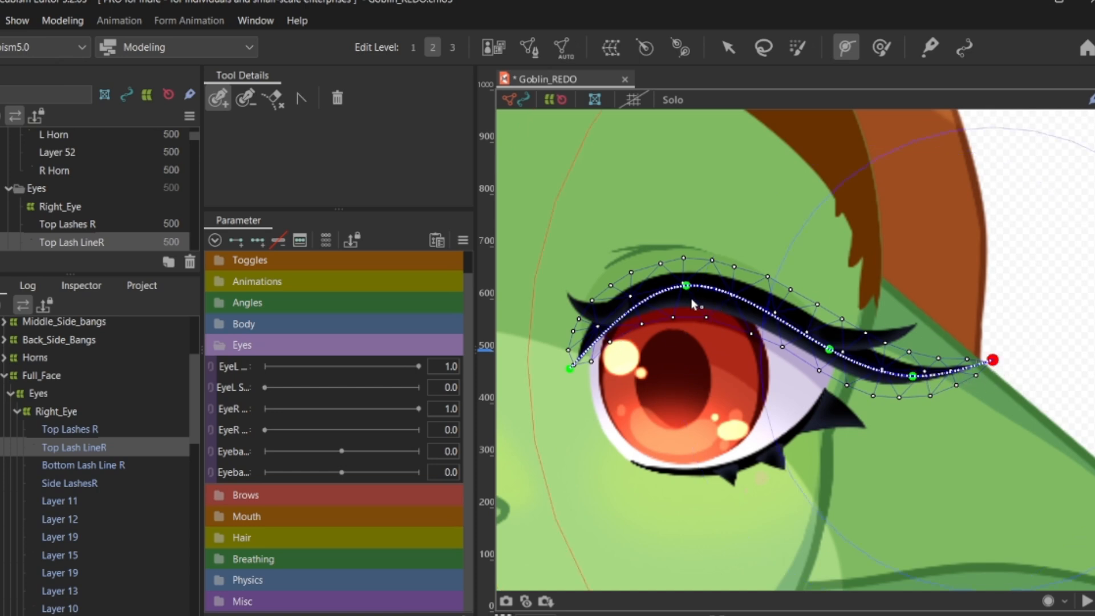
key("ctrl+z")
key("ctrl+z")
key("ctrl+z")
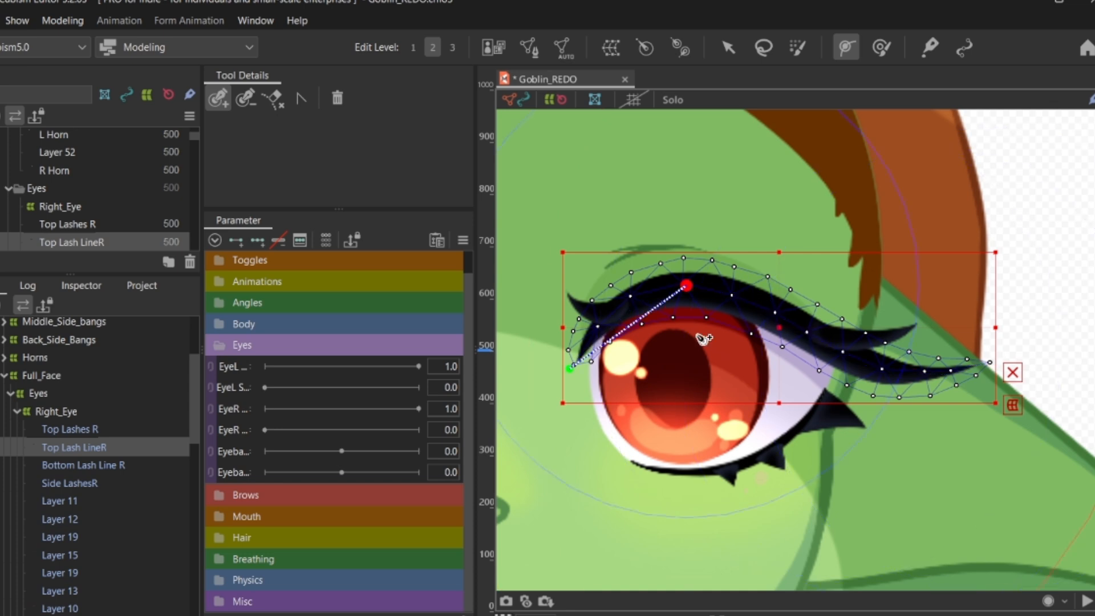
key("ctrl+z")
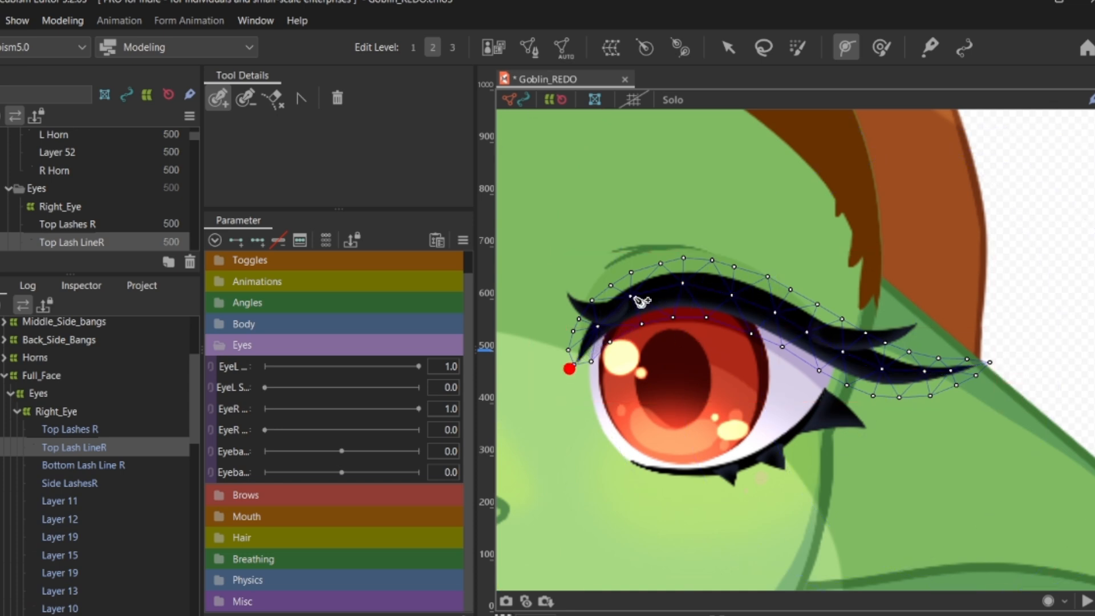
Step: Continue the deform path along the lash line with four more control points, two on the arch, one at the outer bend and one at the tip
left_click(635, 294)
left_click(794, 324)
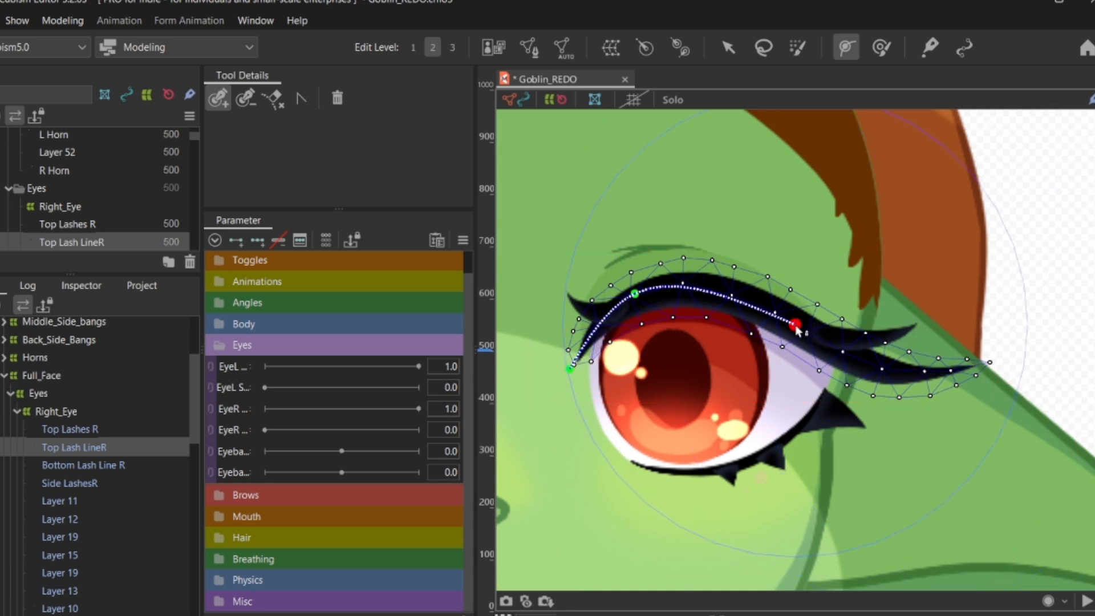
key("ctrl+z")
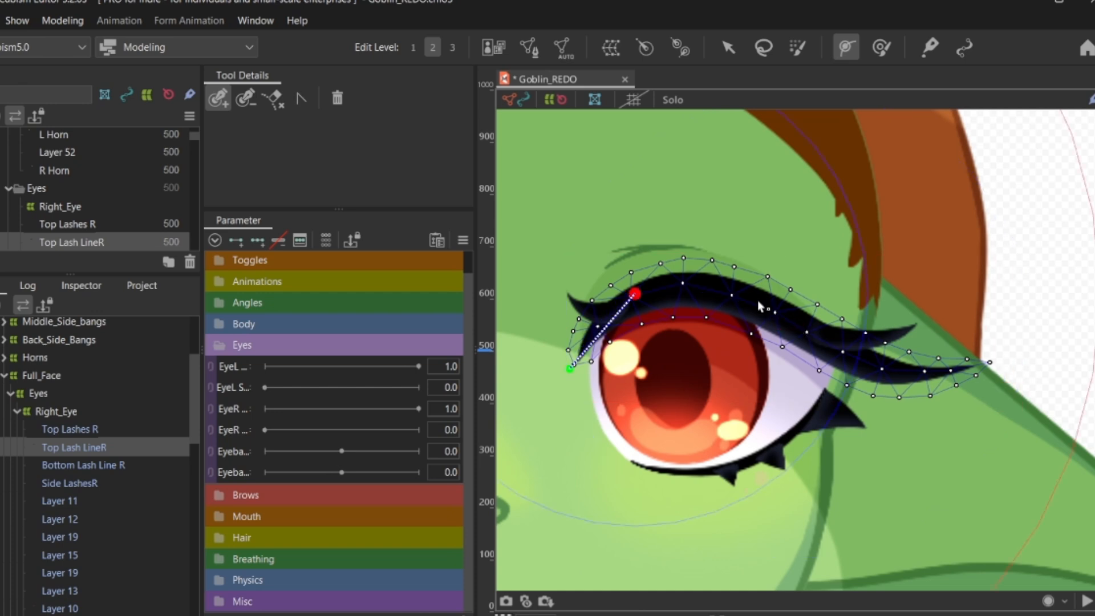
left_click(757, 299)
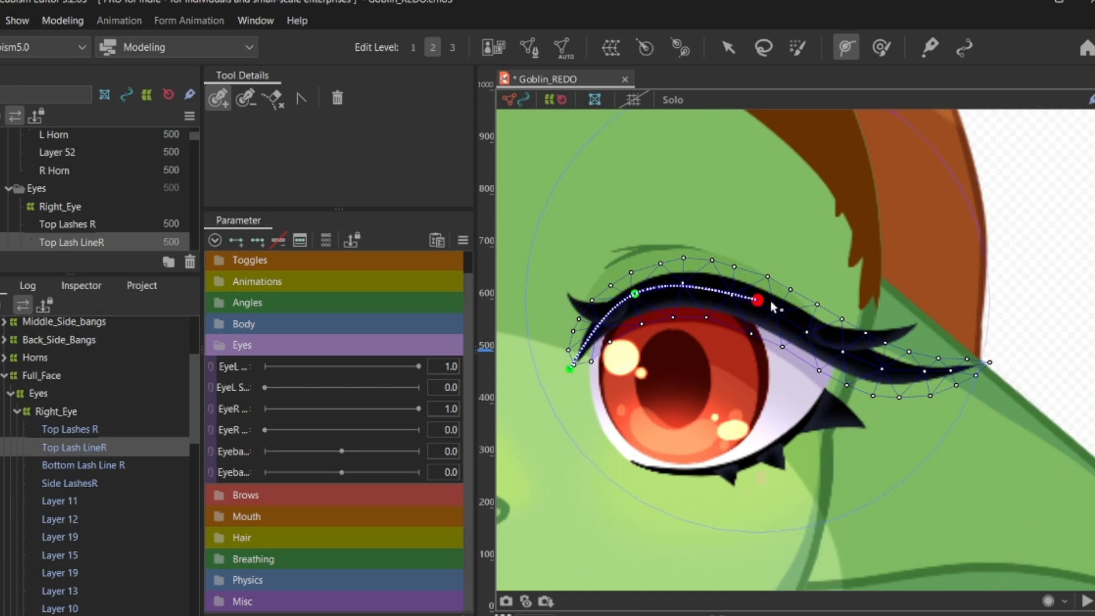
left_click(853, 361)
left_click(977, 365)
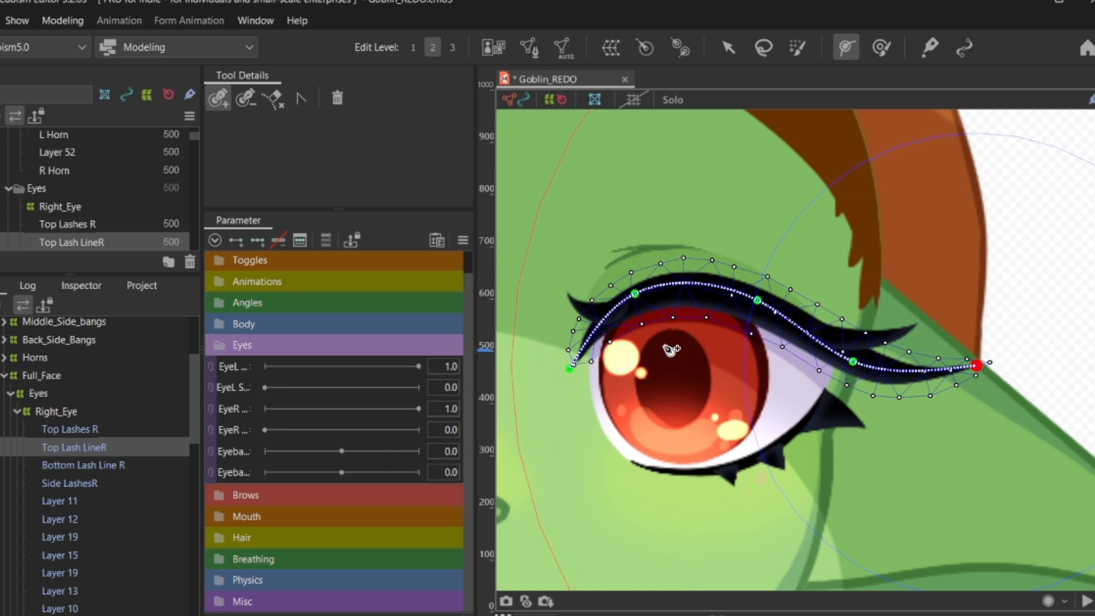
scroll(663, 344, "up", 1)
scroll(655, 341, "down", 1)
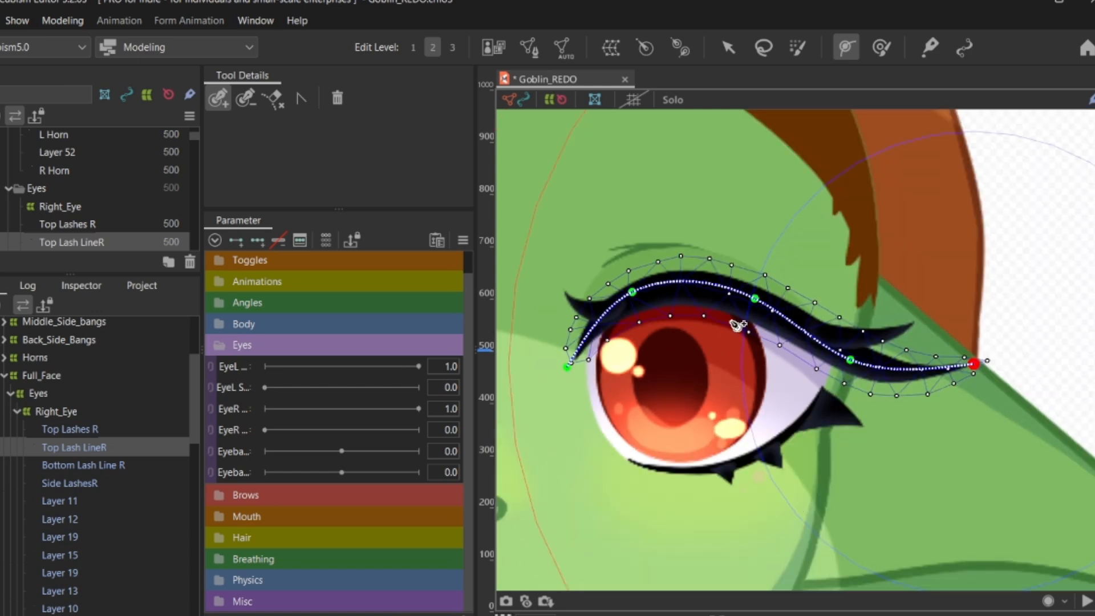
left_click(729, 45)
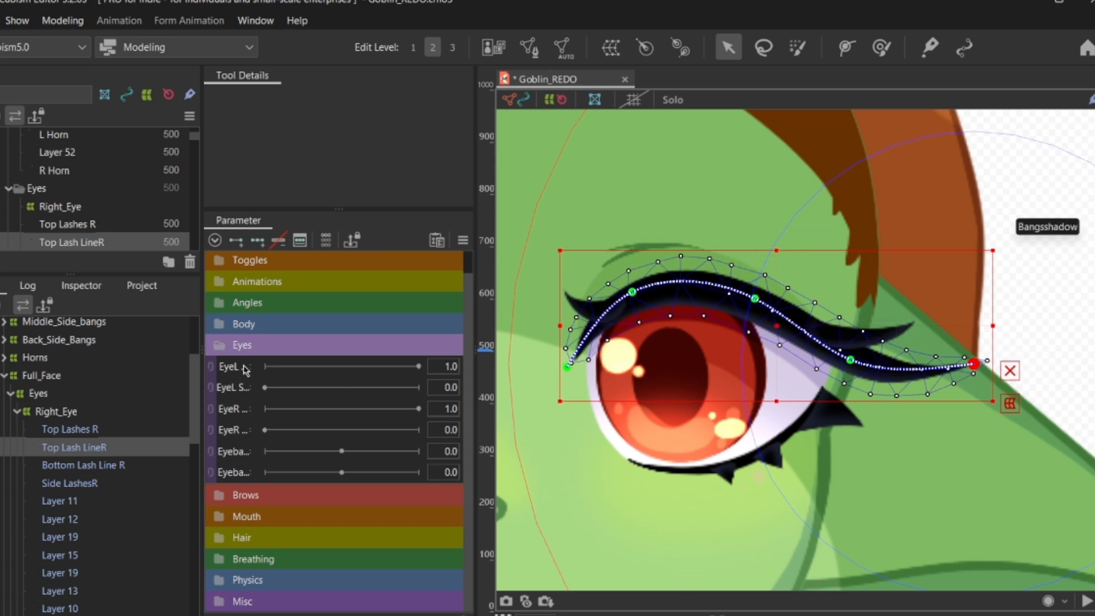
Step: Set the minimum range of the EyeR Smile parameter to -1
right_click(229, 433)
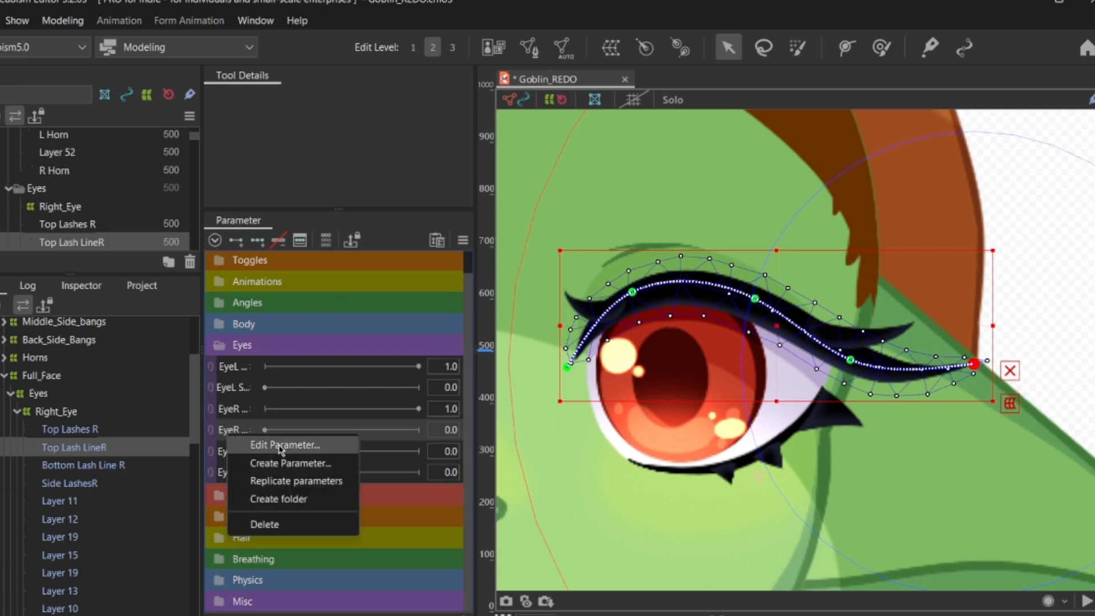
left_click(281, 446)
left_click(505, 314)
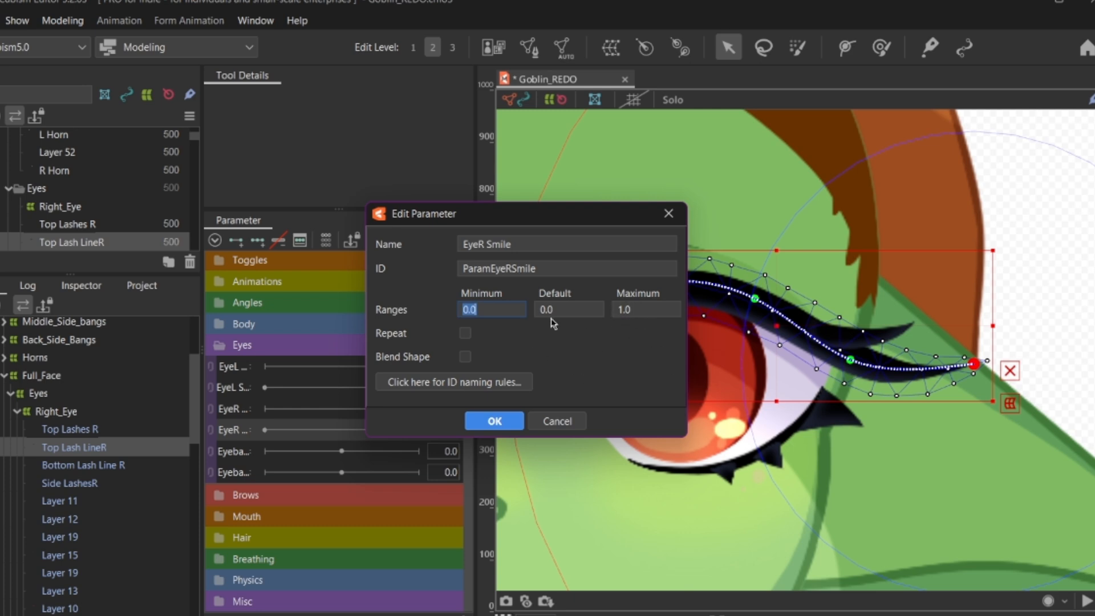
left_click(641, 313)
left_click(589, 313)
left_click(494, 308)
type("-1")
key("Return")
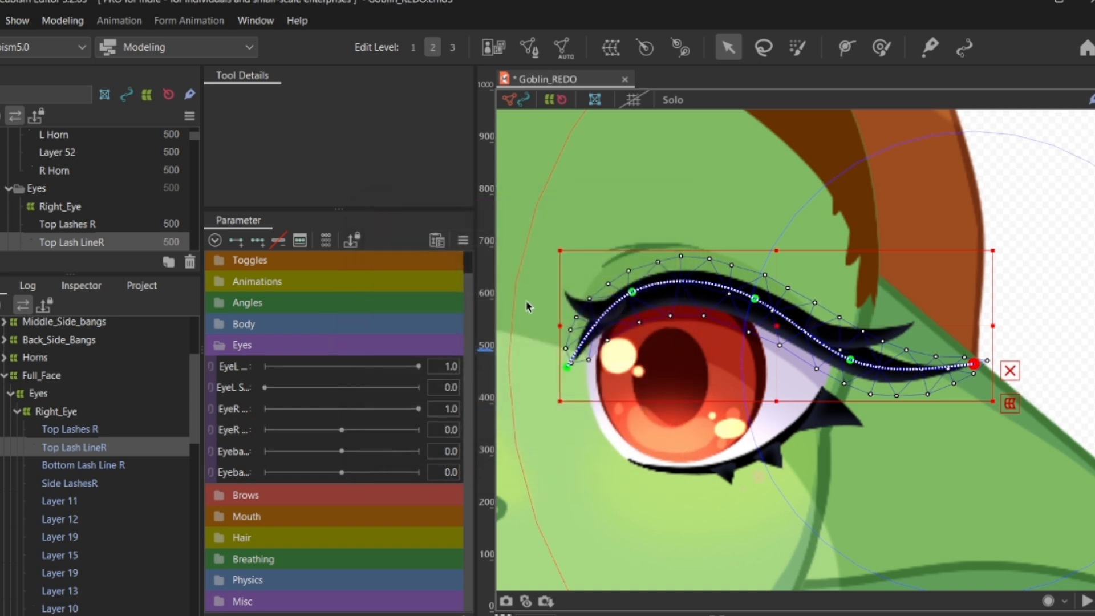
Step: Restore the minimum range of the EyeR Smile parameter to 0
right_click(240, 435)
left_click(259, 442)
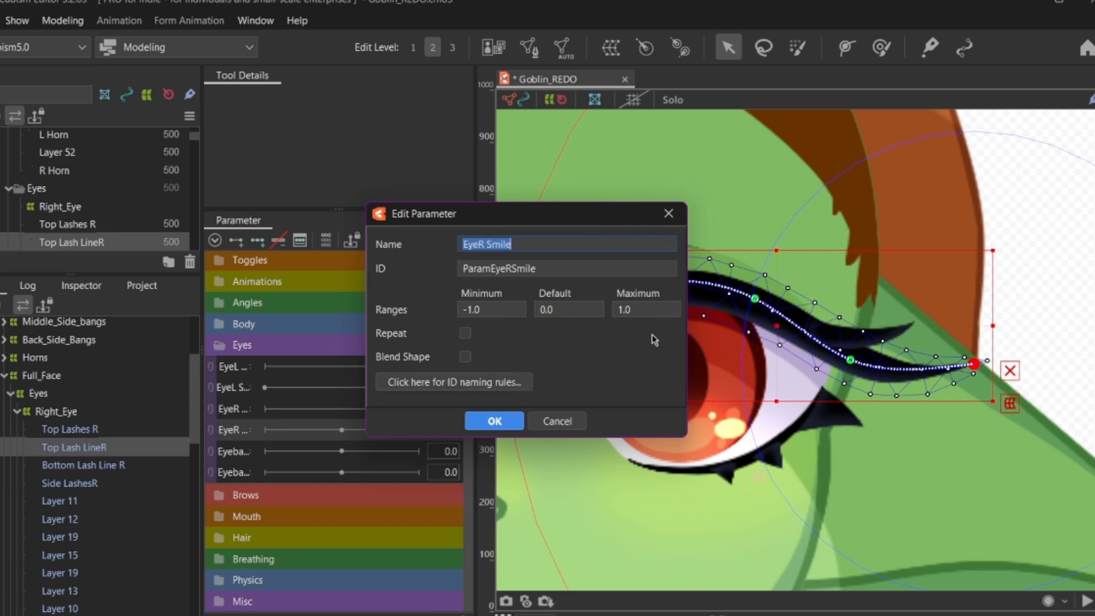
left_click(500, 310)
type("0")
key("Return")
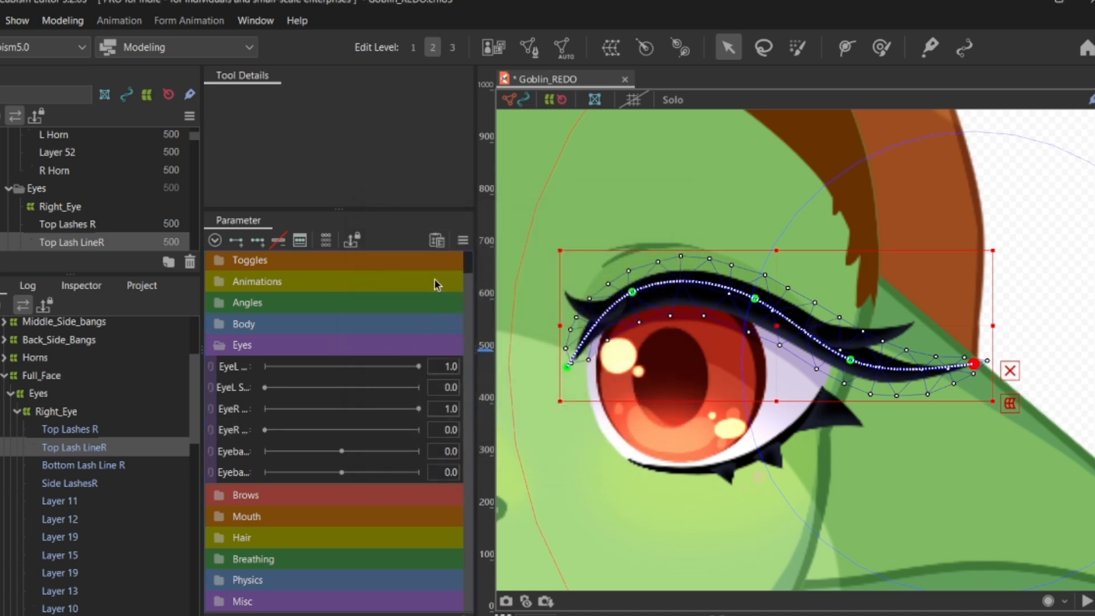
right_click(243, 435)
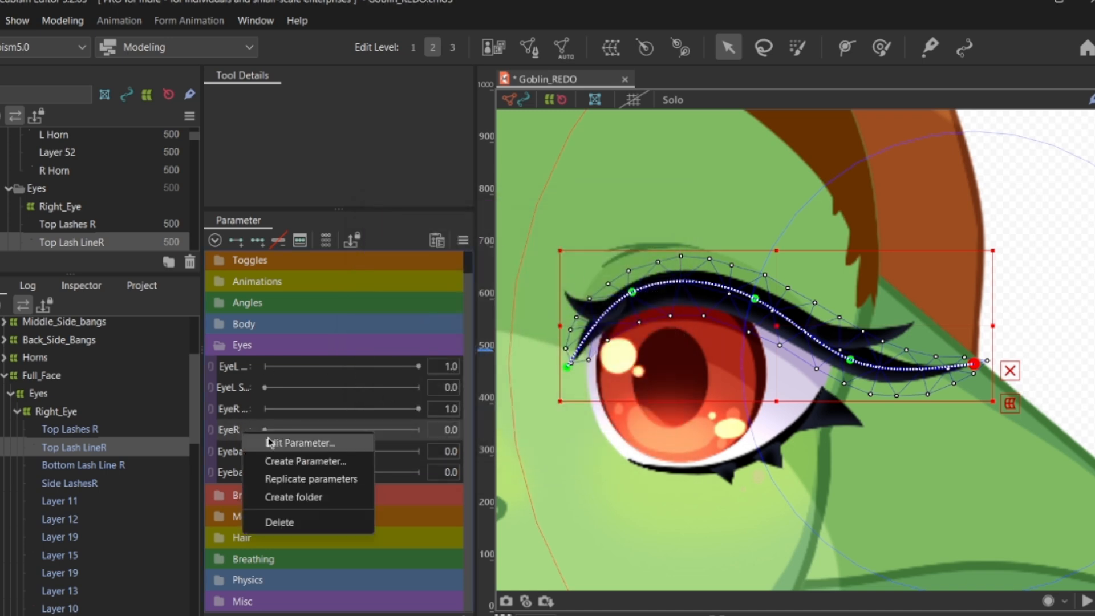
left_click(285, 443)
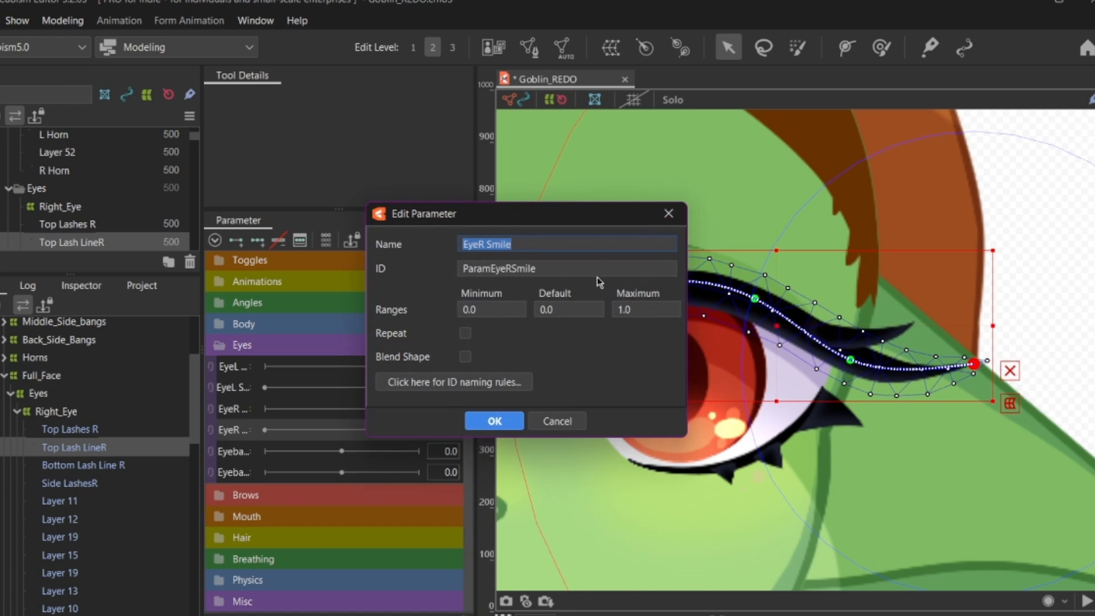
left_click(669, 213)
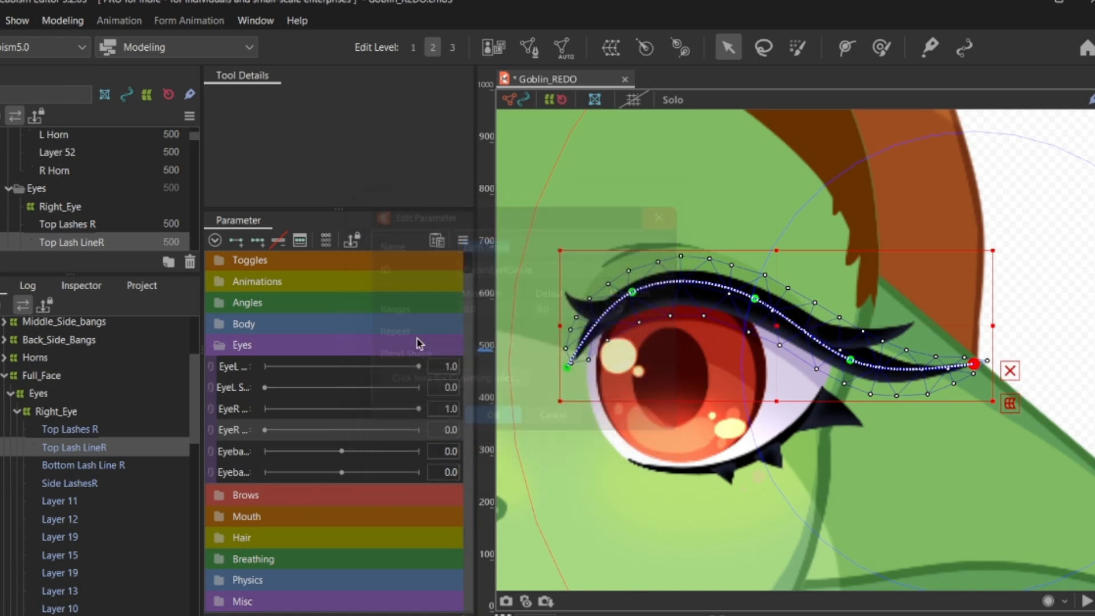
Step: Rename the EyeR Open parameter to "R Open" and widen the parameter name column to fit the full names
right_click(255, 411)
left_click(288, 423)
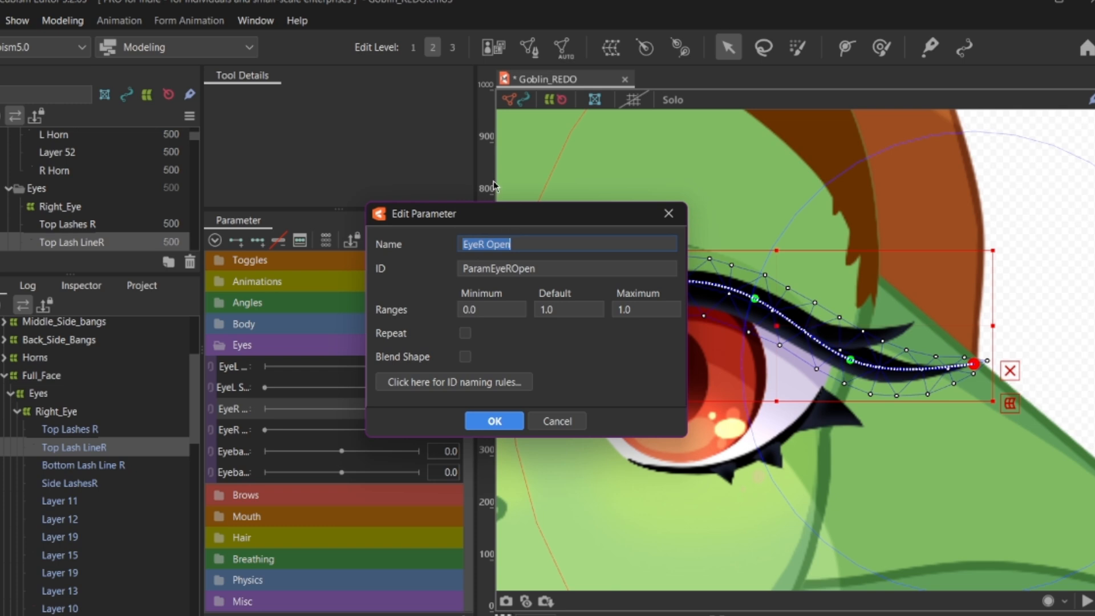
left_click(477, 245)
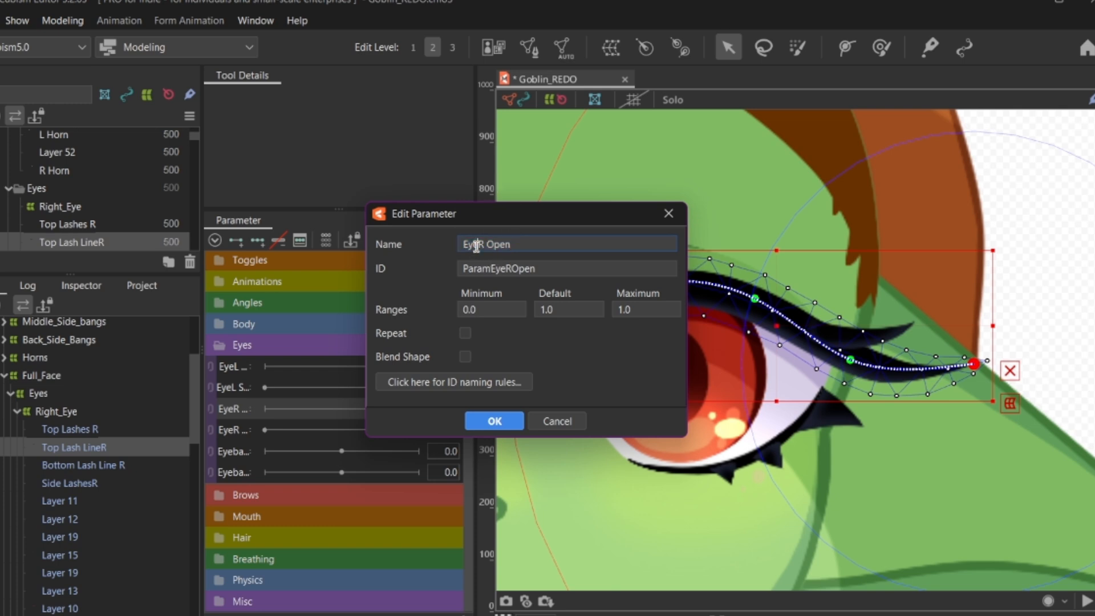
key("BackSpace")
key("BackSpace")
key("BackSpace")
left_click(504, 422)
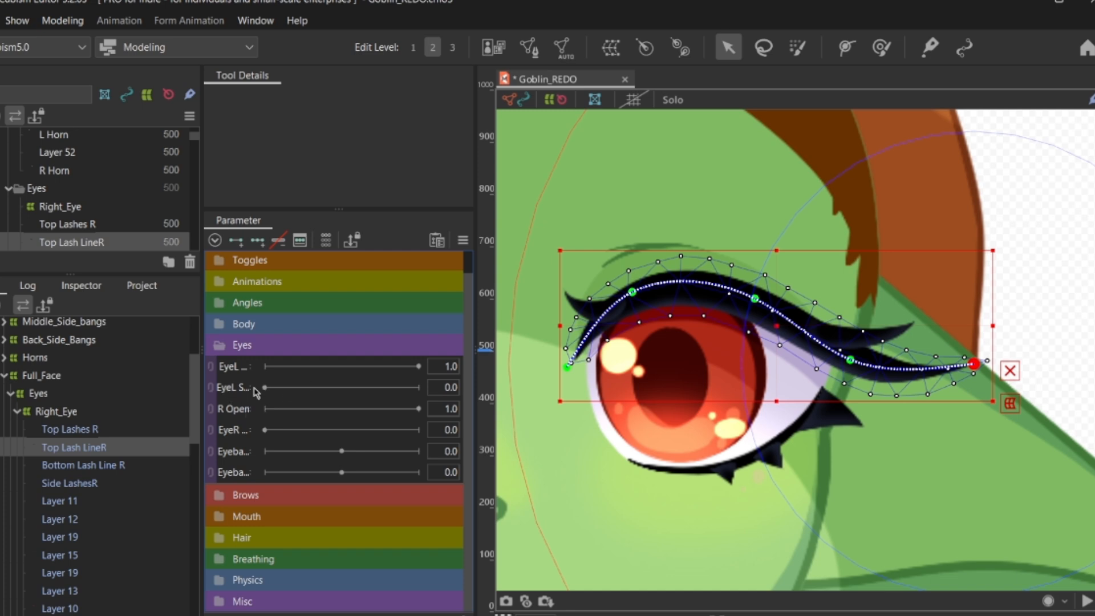
left_click_drag(252, 387, 346, 409)
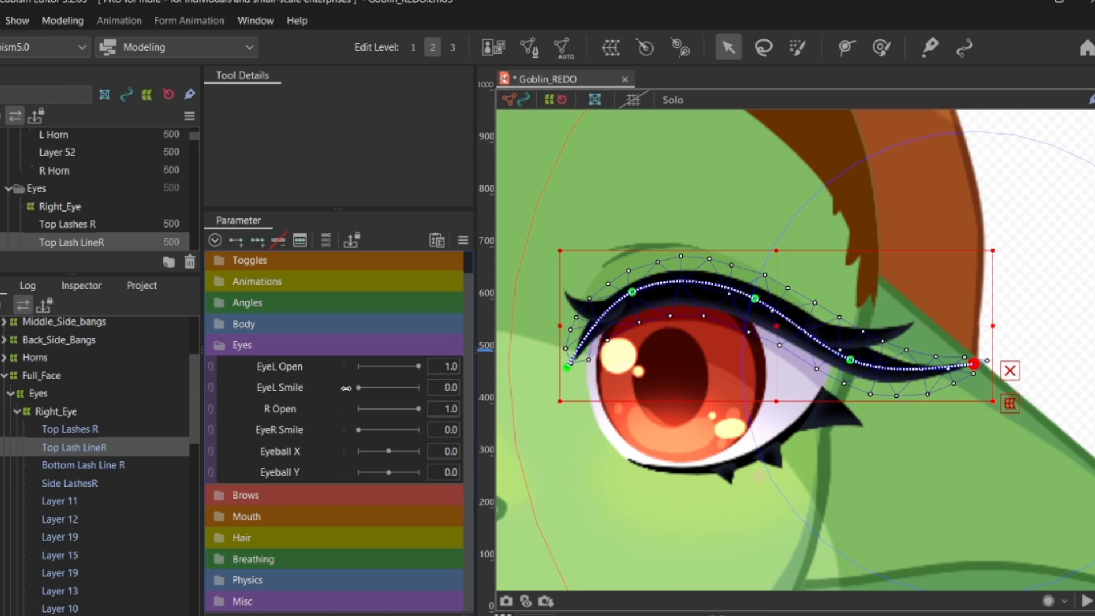
left_click_drag(346, 388, 299, 451)
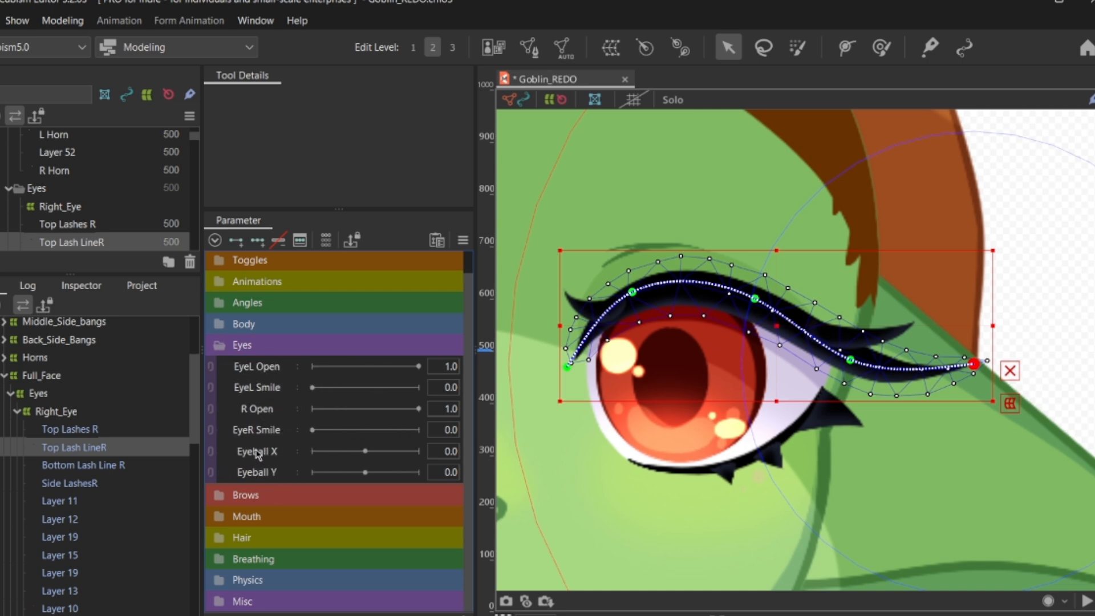
left_click(260, 369)
right_click(266, 368)
left_click(291, 398)
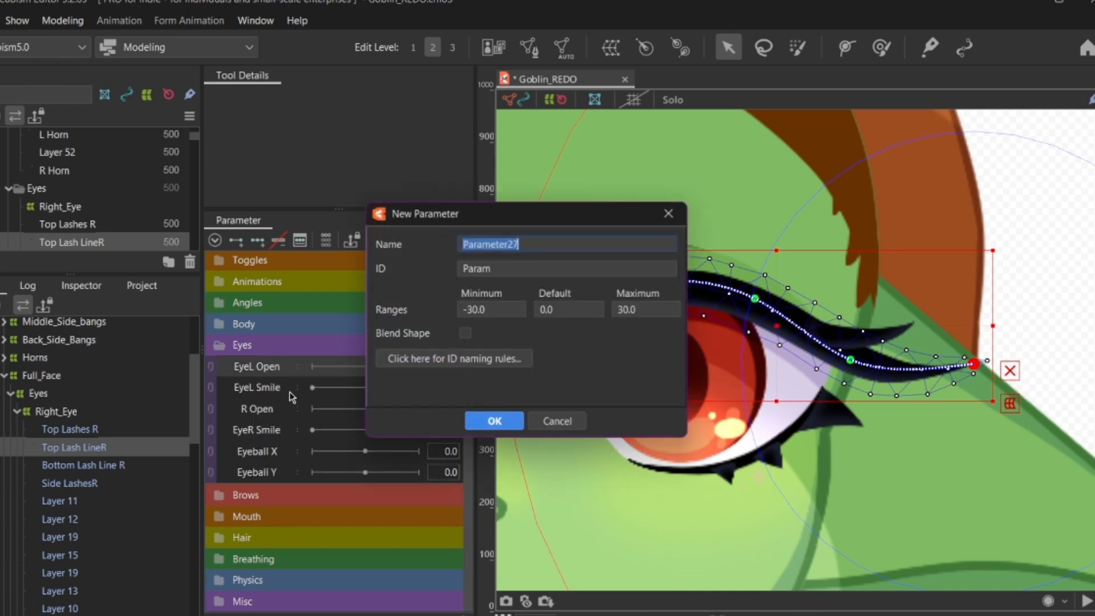
left_click(669, 213)
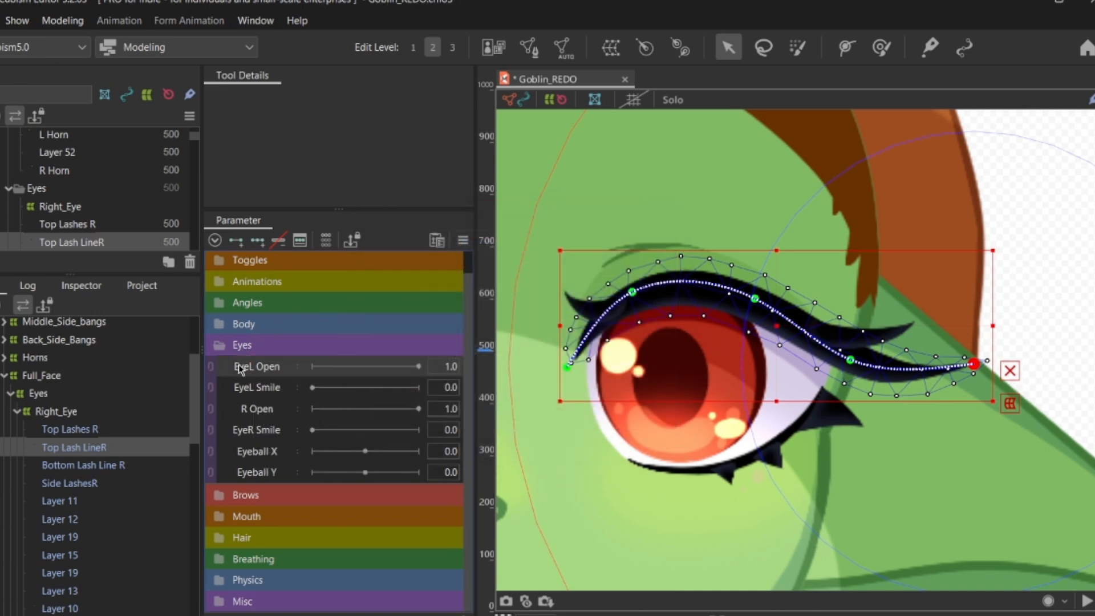
Step: Rename the EyeL Open parameter to "L Open"
right_click(241, 370)
left_click(285, 378)
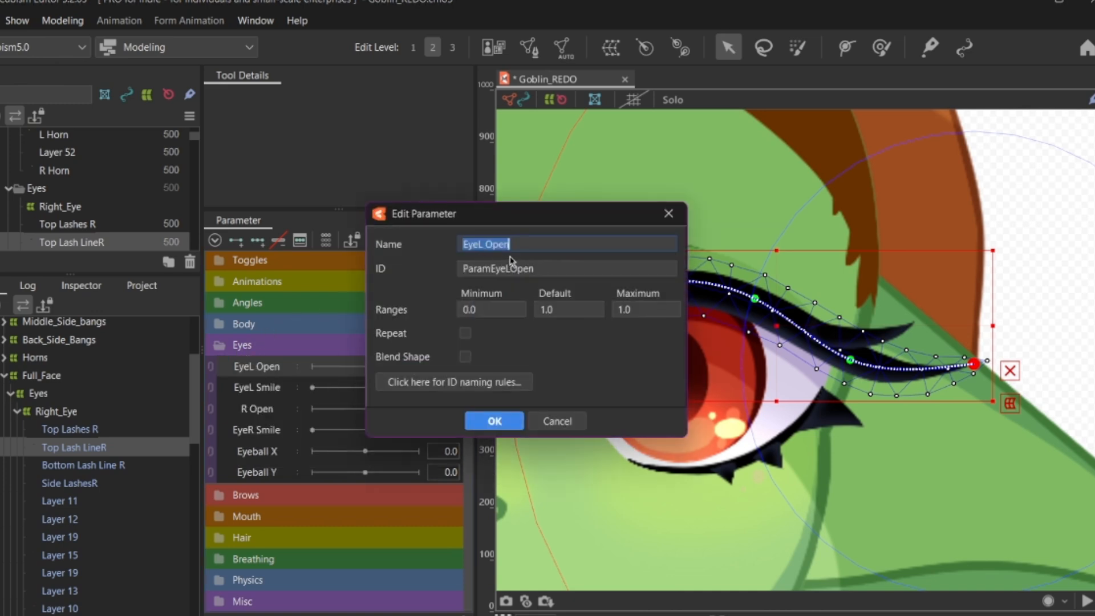
left_click(478, 245)
key("BackSpace")
key("BackSpace")
key("BackSpace")
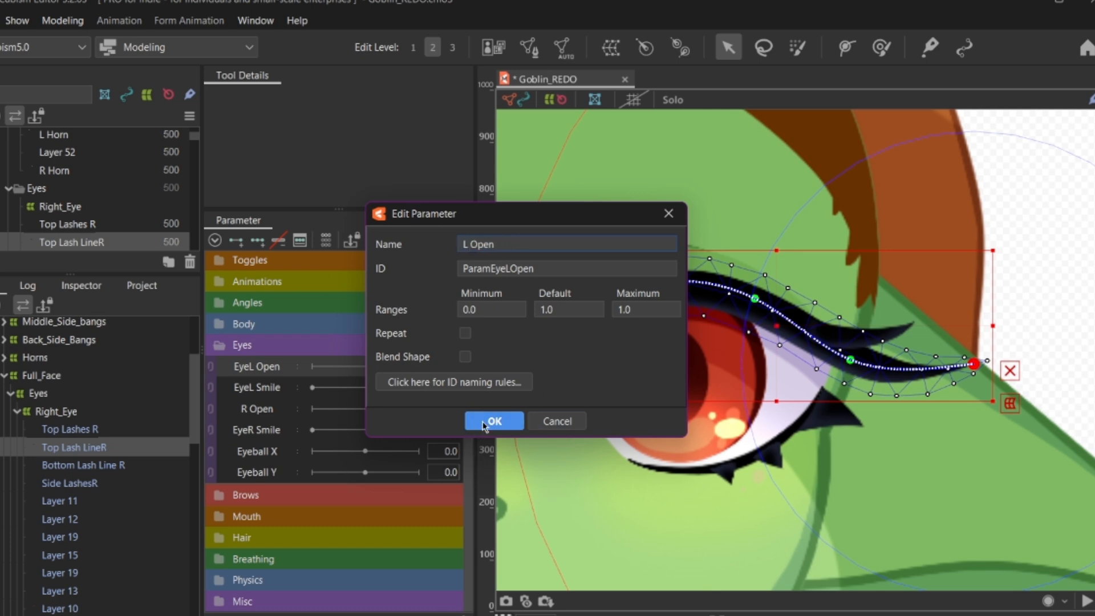
left_click(483, 424)
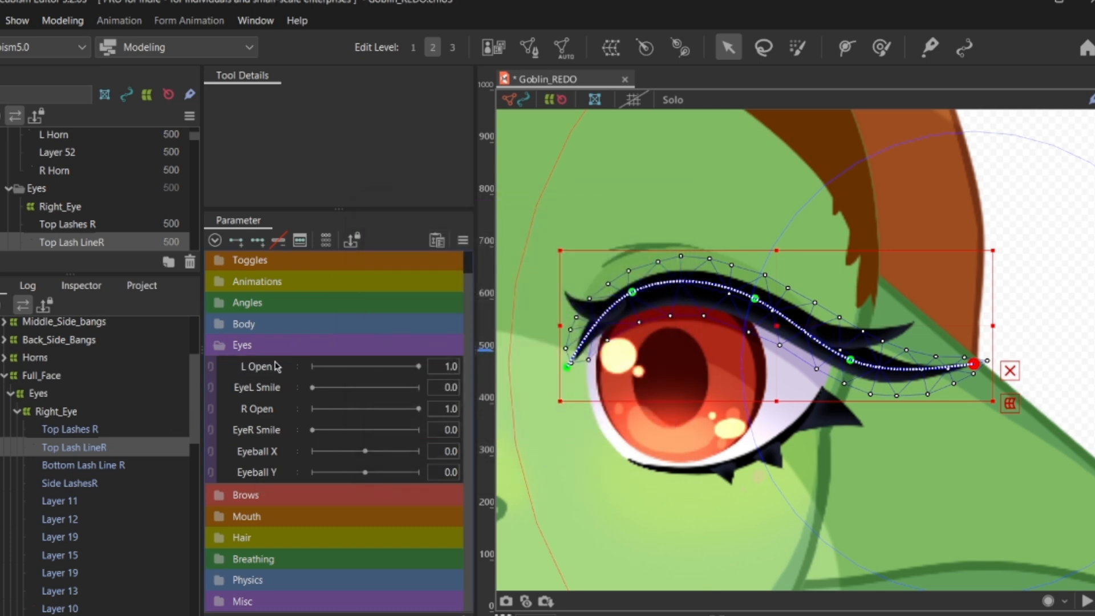
Step: Add two keyforms at 0.0 and 1.0 on R Open for the top lash line and set the parameter to 0.0
left_click(278, 410)
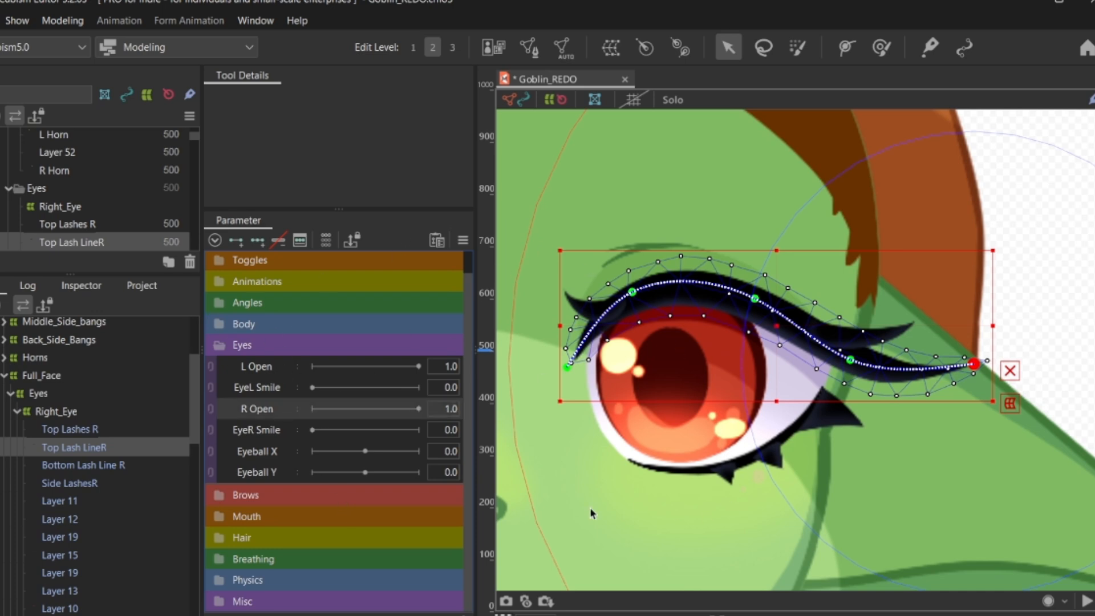
right_click(251, 401)
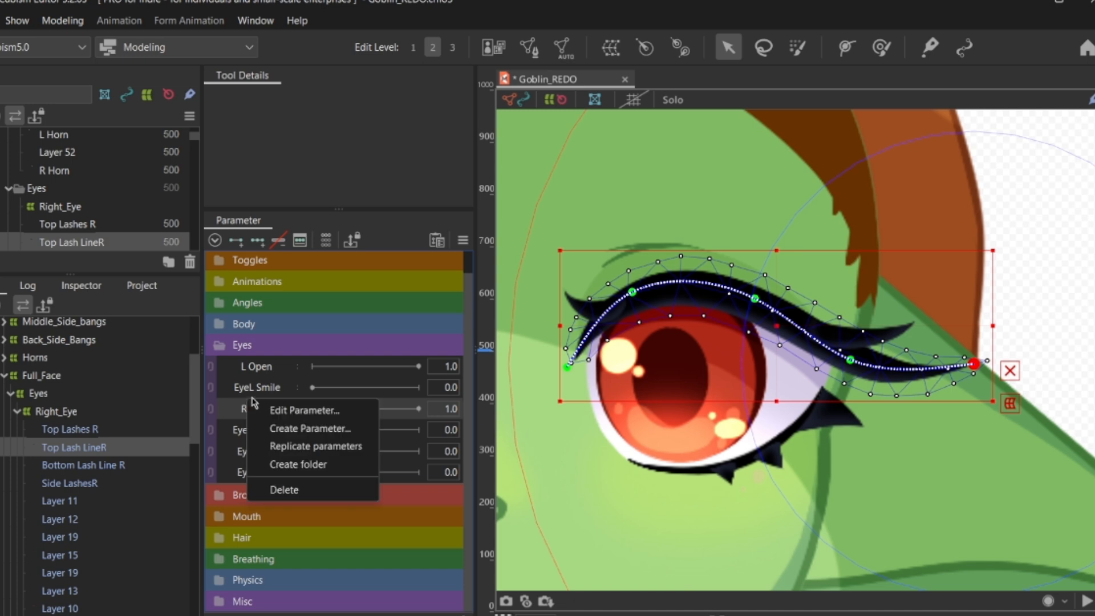
left_click(463, 241)
left_click(246, 411)
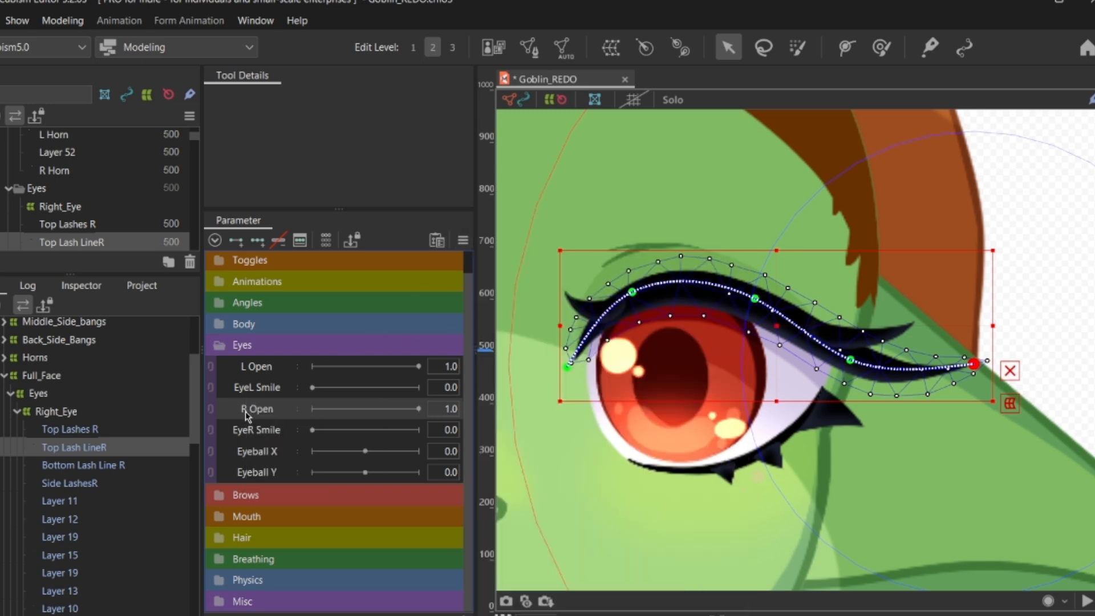
mouse_move(419, 409)
left_mouse_down()
mouse_move(312, 409)
mouse_move(420, 409)
mouse_move(410, 409)
left_mouse_up()
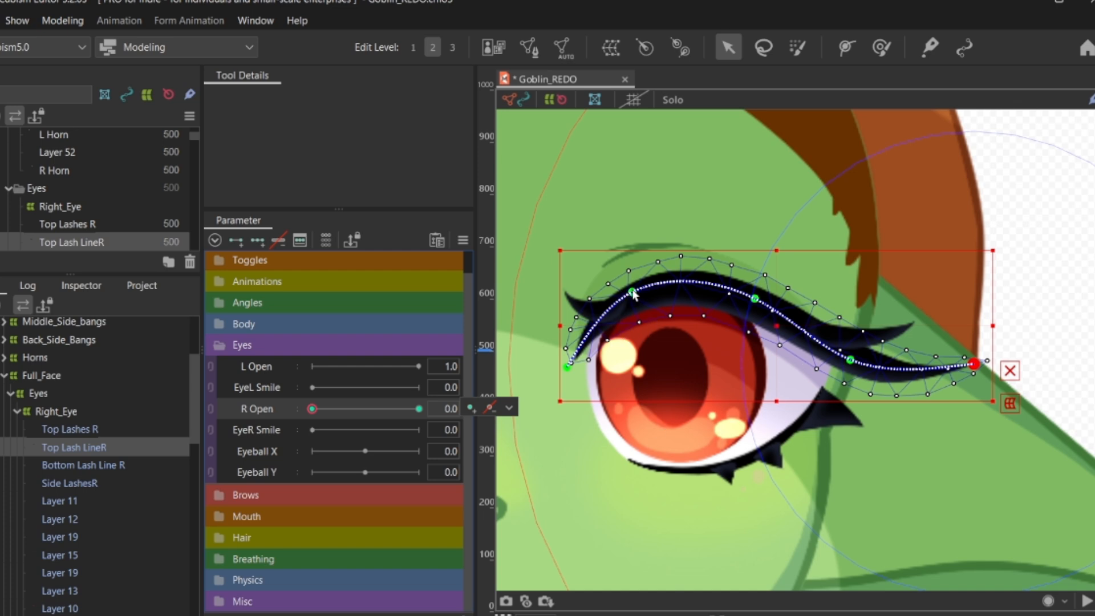
Step: Shape the top lash line's closed pose at R Open 0.0 by lowering its deform path points onto the bottom lash line
left_click_drag(633, 293, 637, 449)
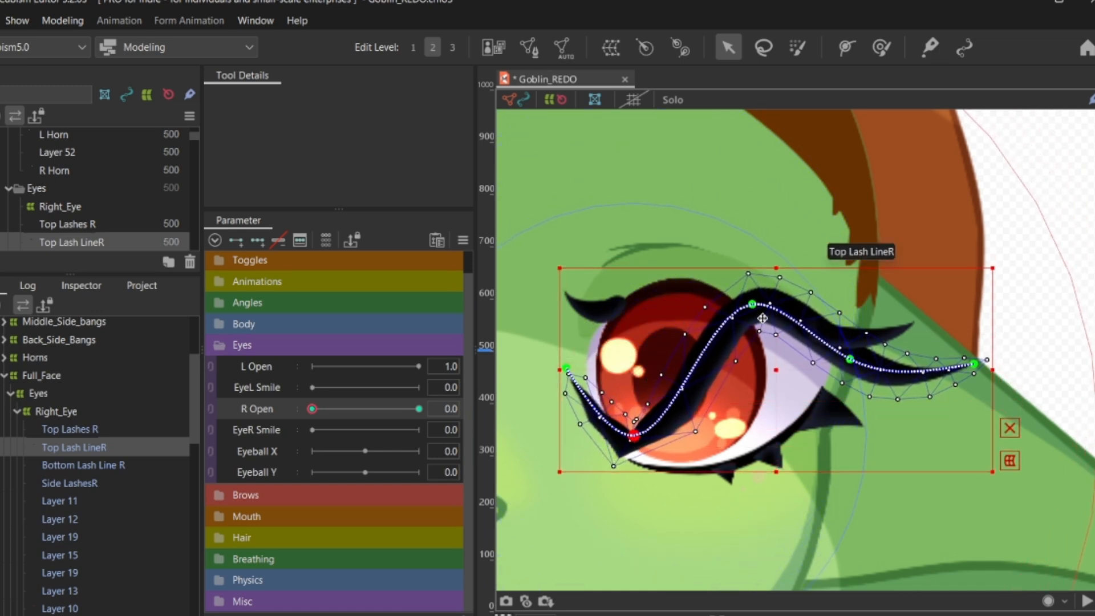
left_click_drag(762, 318, 771, 430)
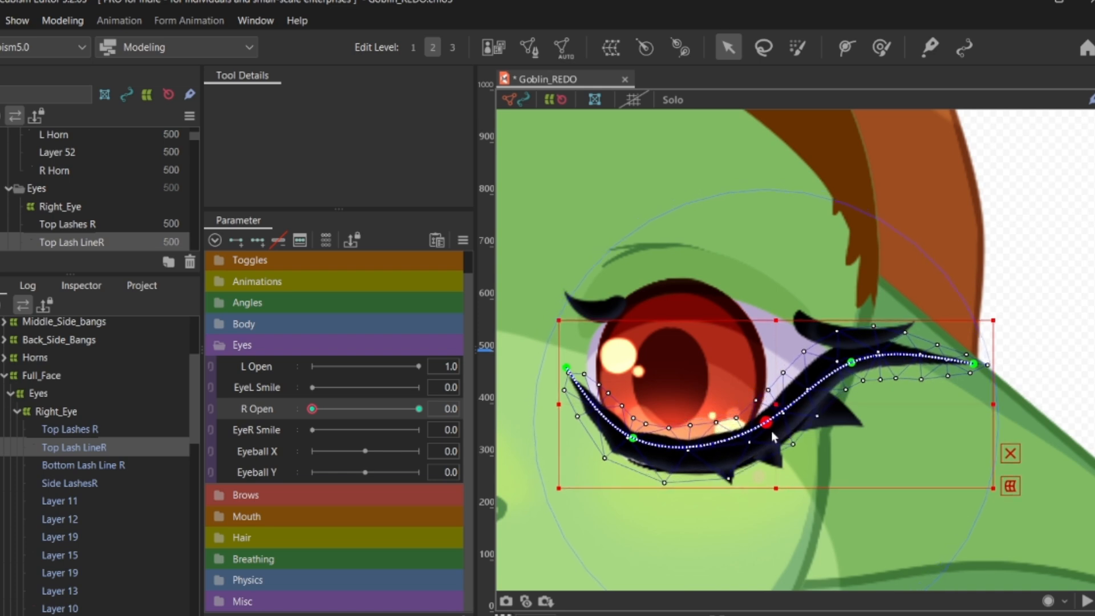
left_click(635, 439)
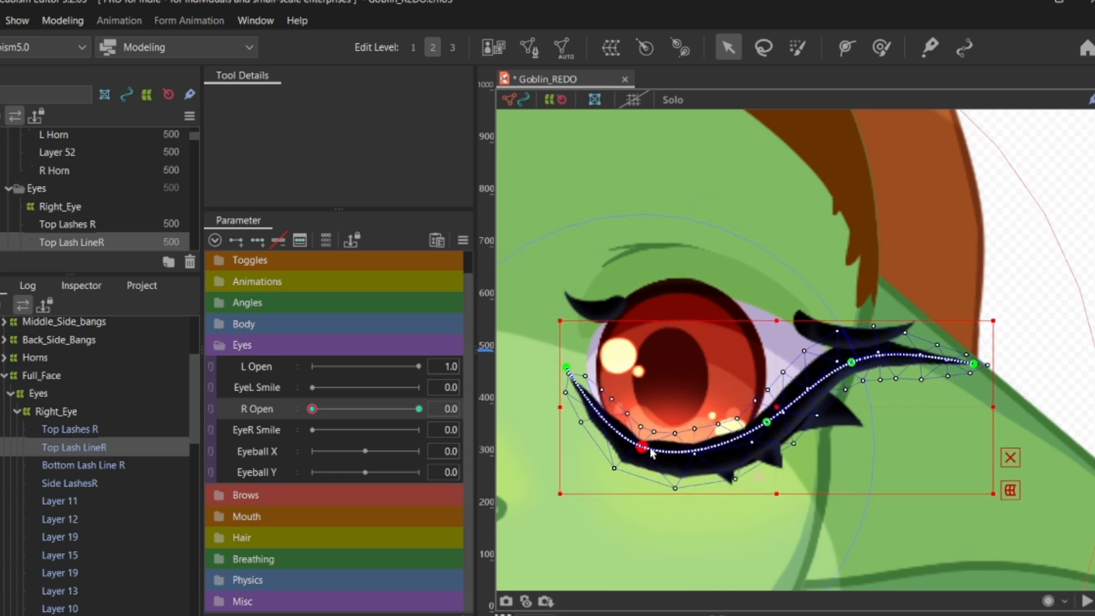
left_click_drag(638, 445, 635, 450)
left_click_drag(568, 370, 560, 390)
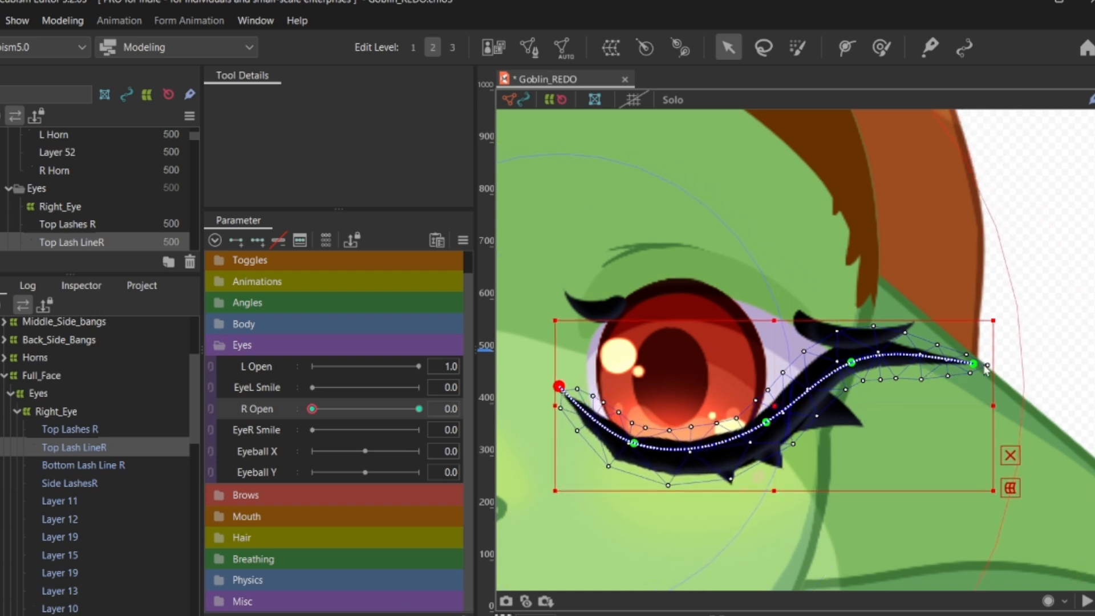
left_click_drag(851, 362, 844, 373)
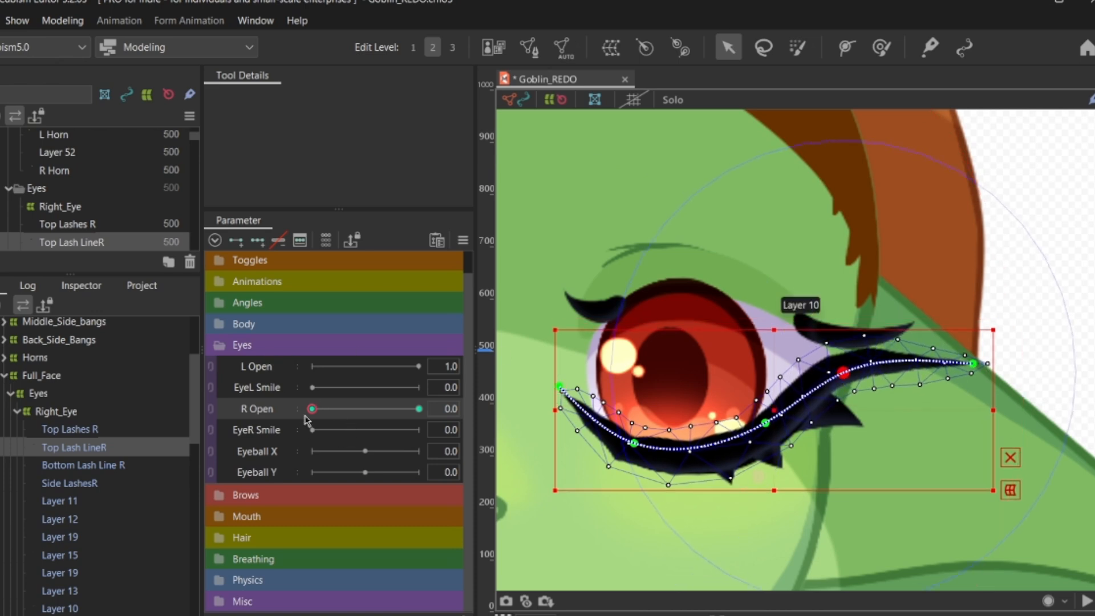
mouse_move(312, 409)
left_mouse_down()
mouse_move(459, 411)
mouse_move(298, 423)
left_mouse_up()
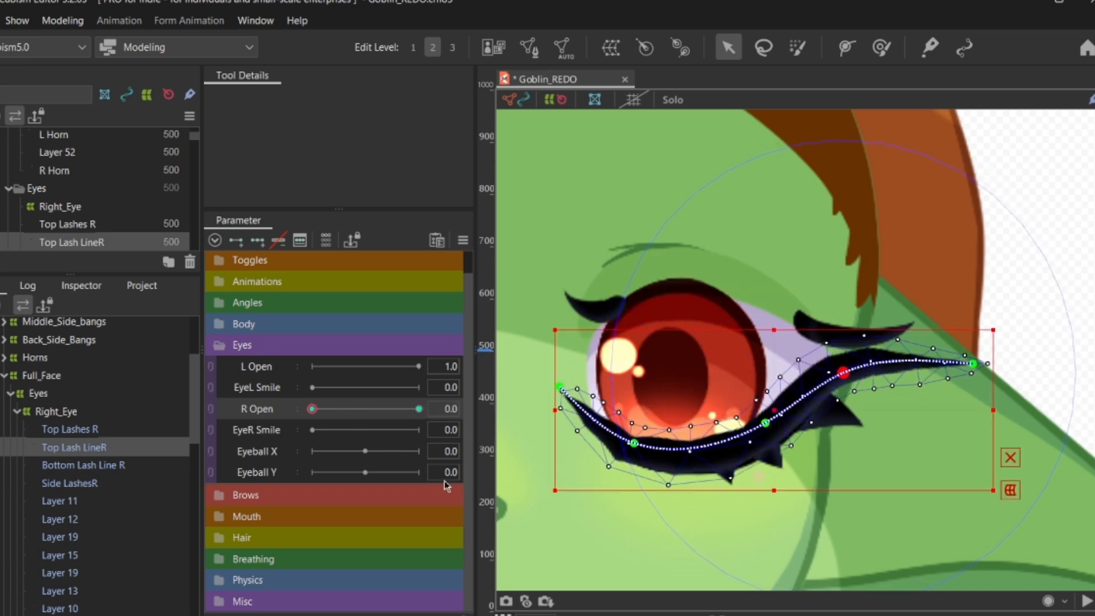
Step: Nudge individual mesh vertices near the inner corner of the closed top lash line to smooth its curve
scroll(647, 450, "up", 2)
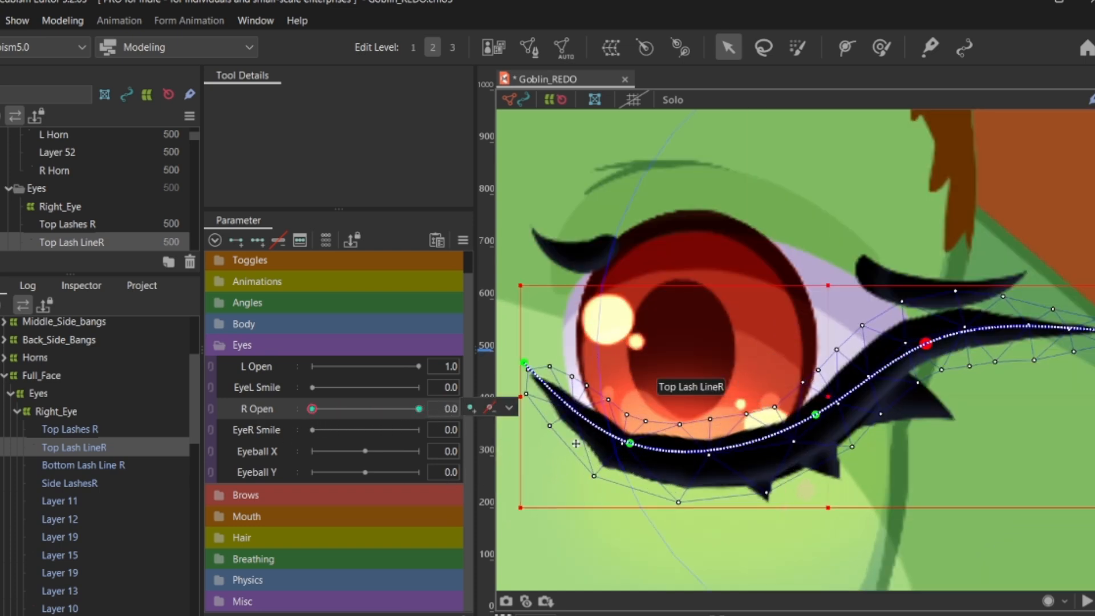
left_click(509, 408)
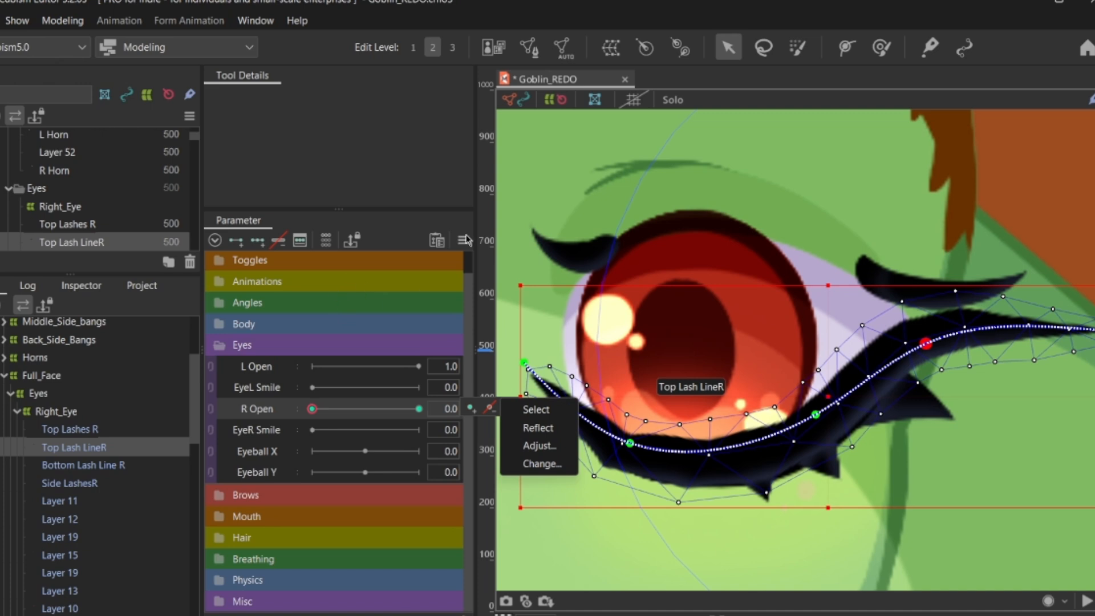
left_click(609, 539)
left_click(623, 465)
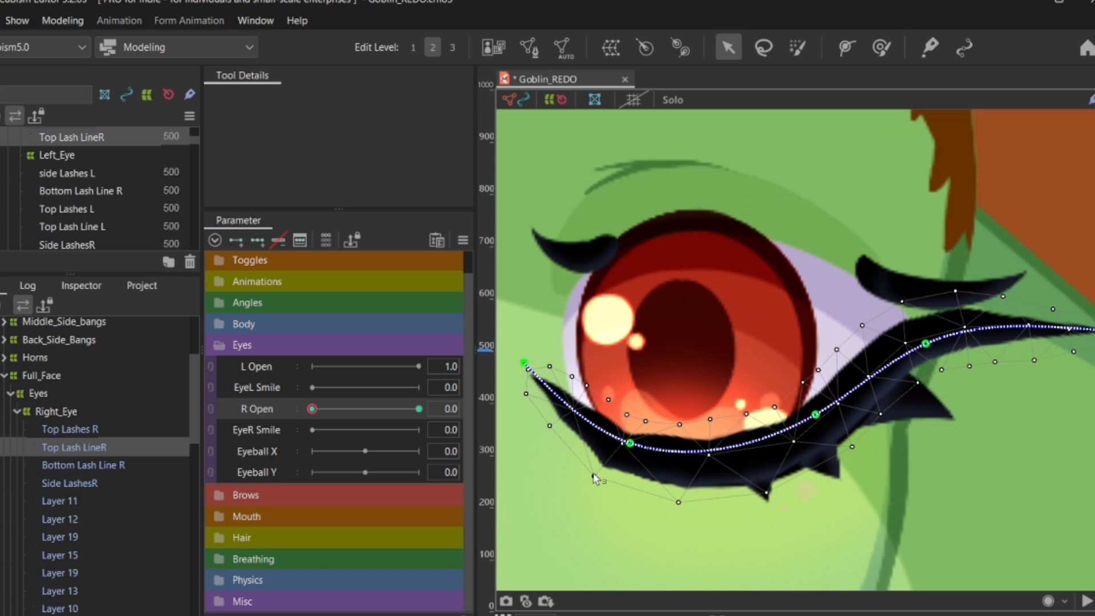
mouse_move(601, 468)
left_mouse_down()
mouse_move(636, 507)
mouse_move(509, 452)
mouse_move(703, 375)
mouse_move(700, 522)
mouse_move(610, 523)
mouse_move(584, 472)
mouse_move(593, 463)
left_mouse_up()
scroll(577, 422, "up", 2)
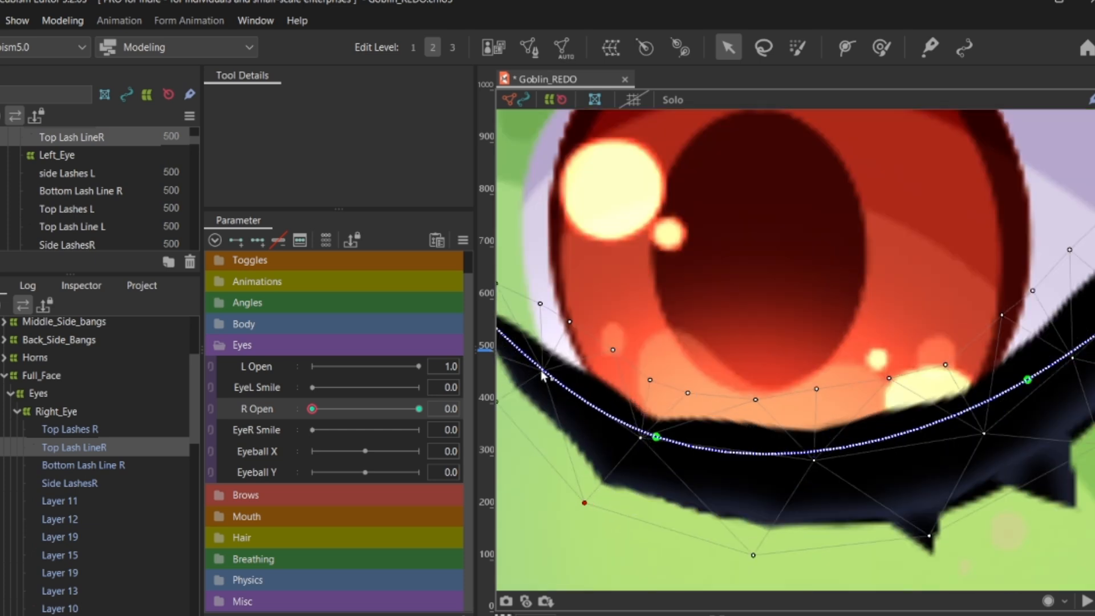
mouse_move(543, 372)
left_mouse_down()
mouse_move(544, 393)
mouse_move(541, 382)
left_mouse_up()
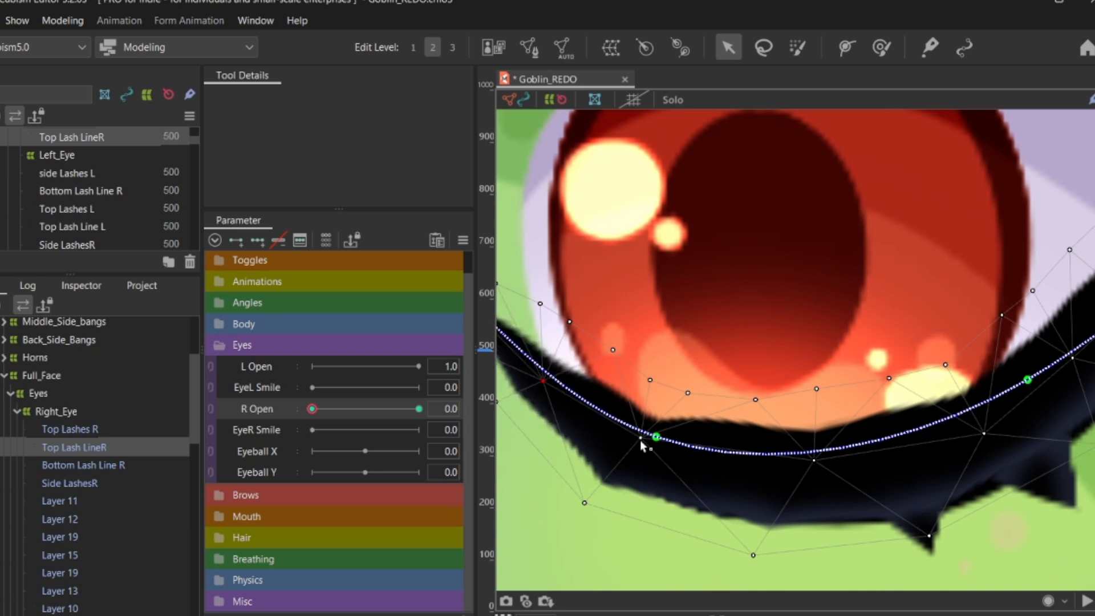
left_click_drag(641, 440, 640, 449)
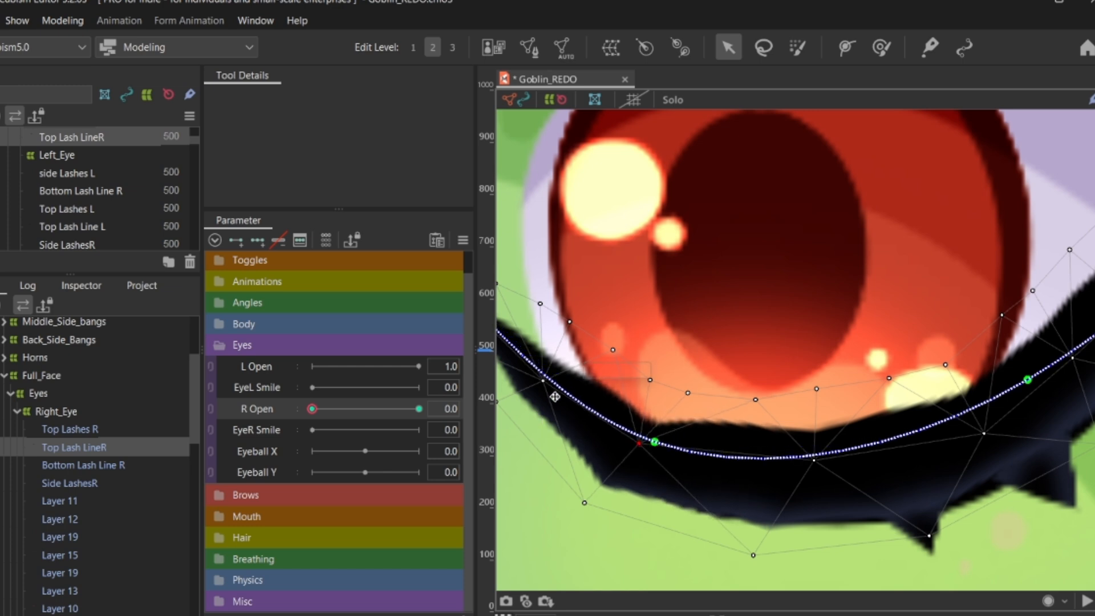
left_click_drag(543, 383, 543, 389)
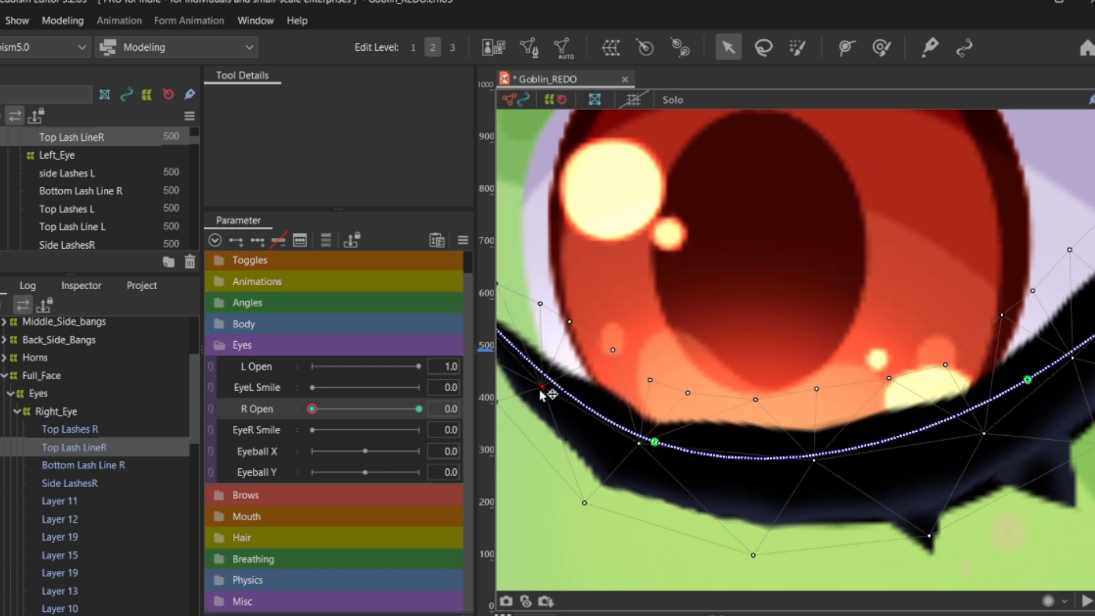
left_click(584, 502)
mouse_move(592, 504)
left_mouse_down()
mouse_move(581, 497)
mouse_move(600, 497)
left_mouse_up()
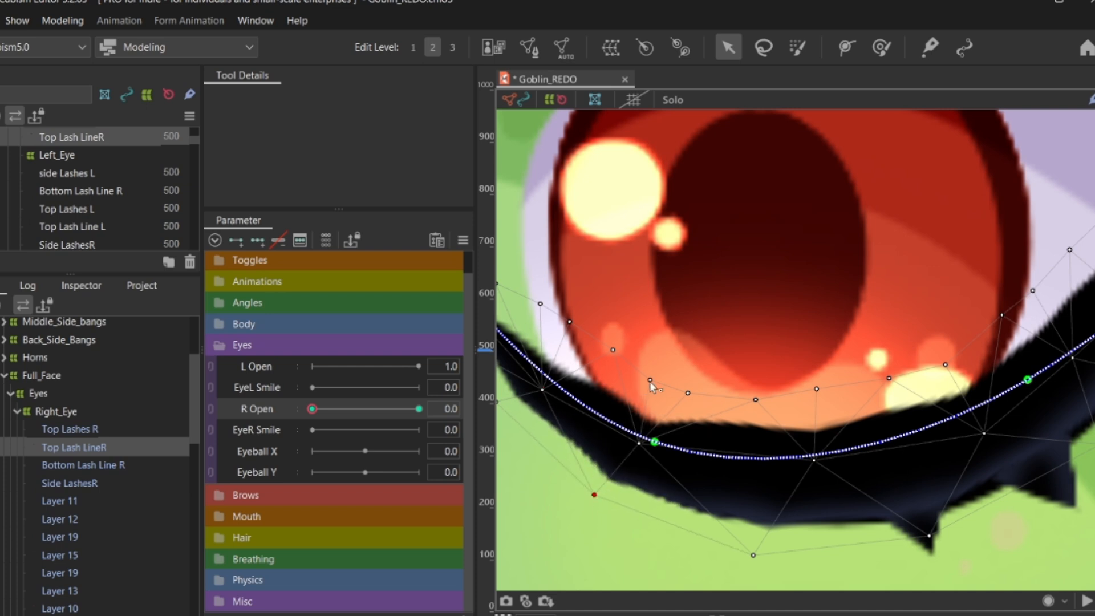
left_click_drag(651, 380, 613, 370)
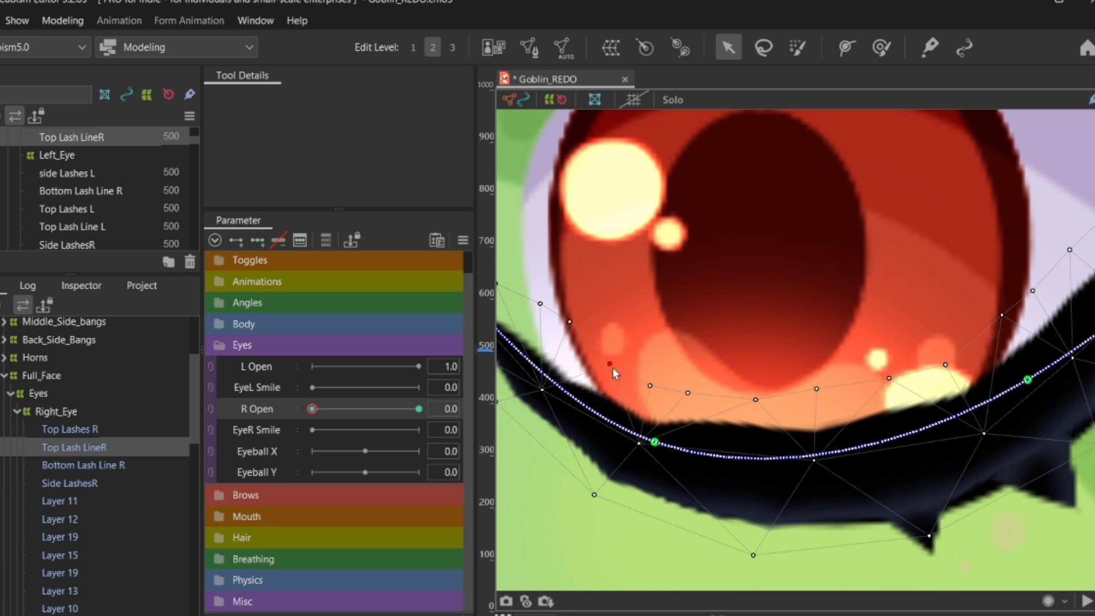
Step: Lower the deform path's end point at the outer corner of the closed top lash line slightly
scroll(613, 370, "down", 3)
scroll(805, 250, "down", 2)
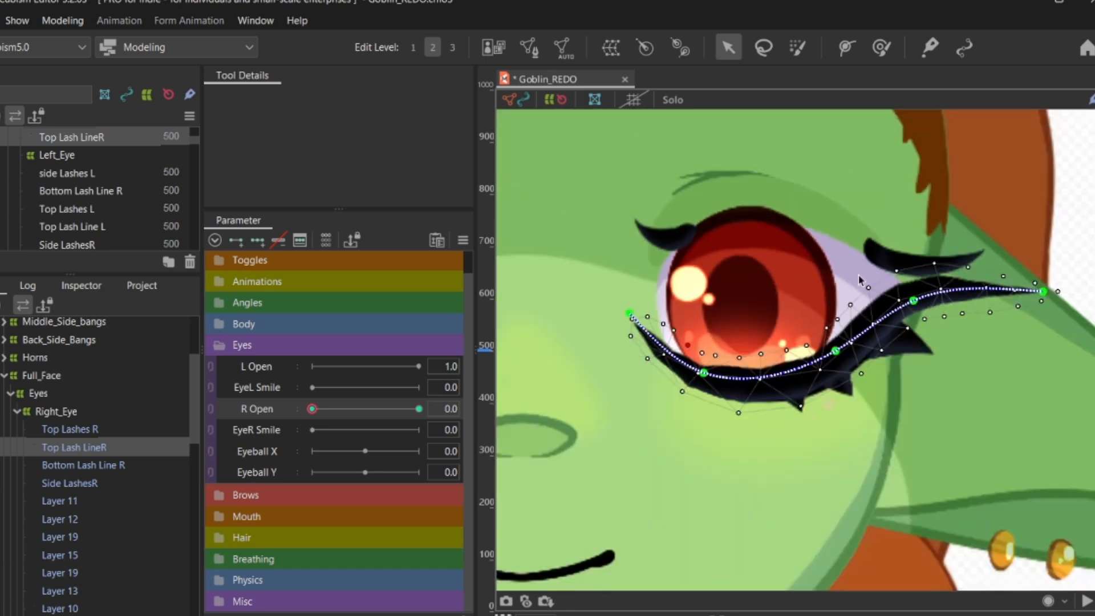
scroll(1057, 278, "up", 4)
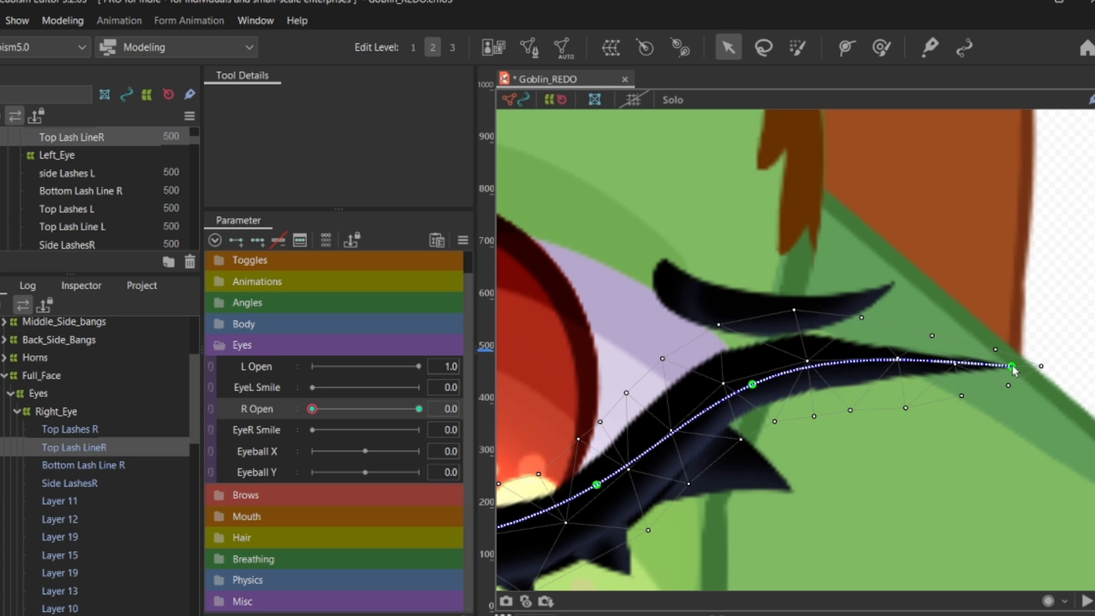
left_click_drag(1014, 367, 1008, 382)
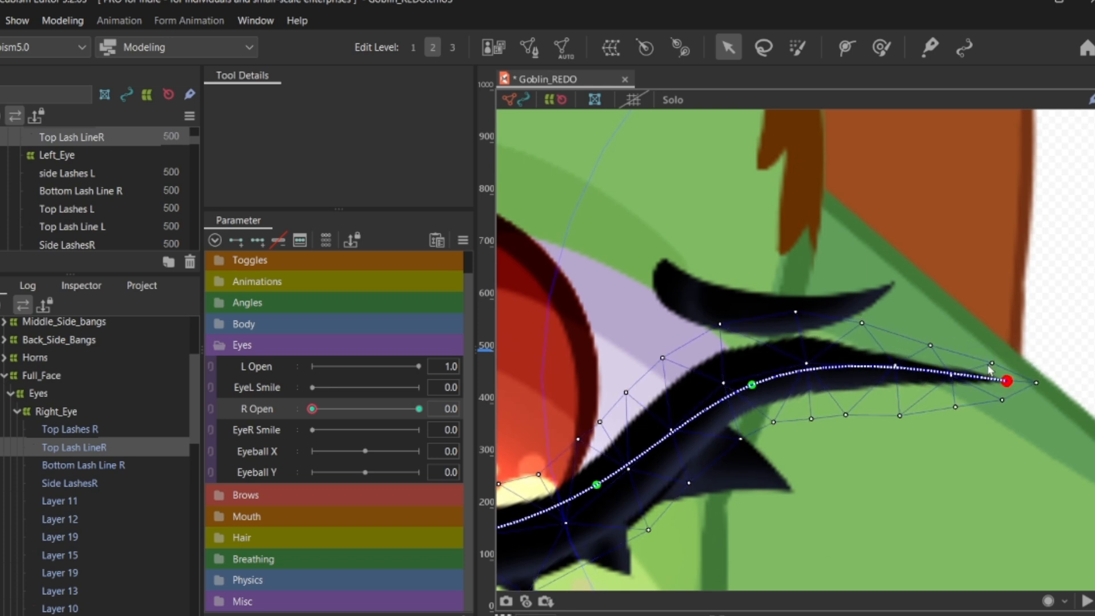
Step: Push the lower edge vertices of the lash line's outer tail upward with the deform brush to thin it
left_click(882, 57)
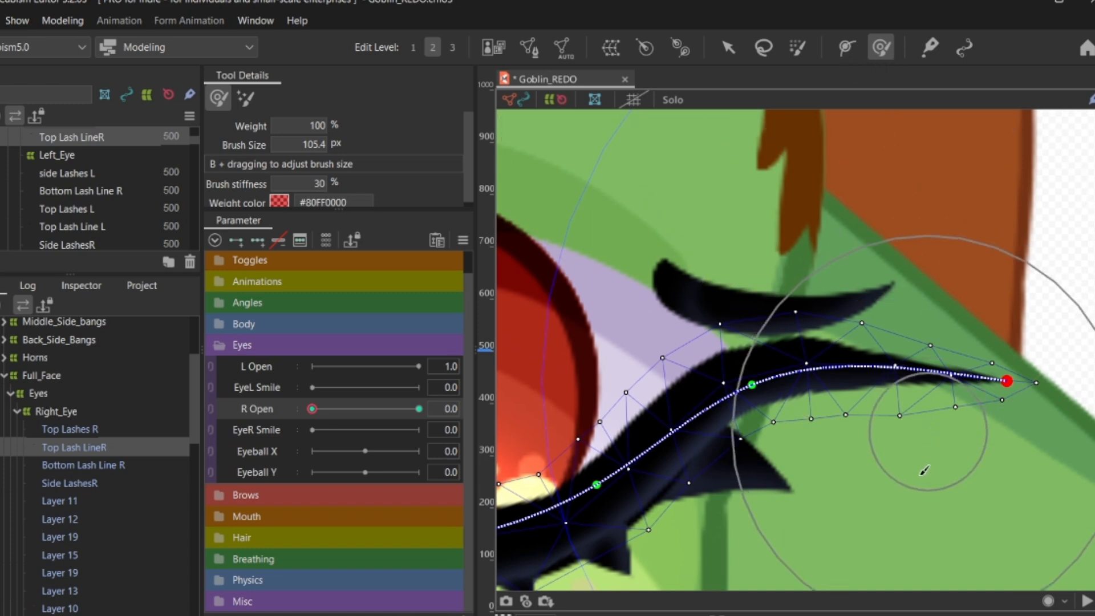
mouse_move(914, 580)
left_mouse_down()
mouse_move(905, 556)
mouse_move(885, 572)
mouse_move(838, 561)
left_mouse_up()
scroll(810, 522, "down", 5)
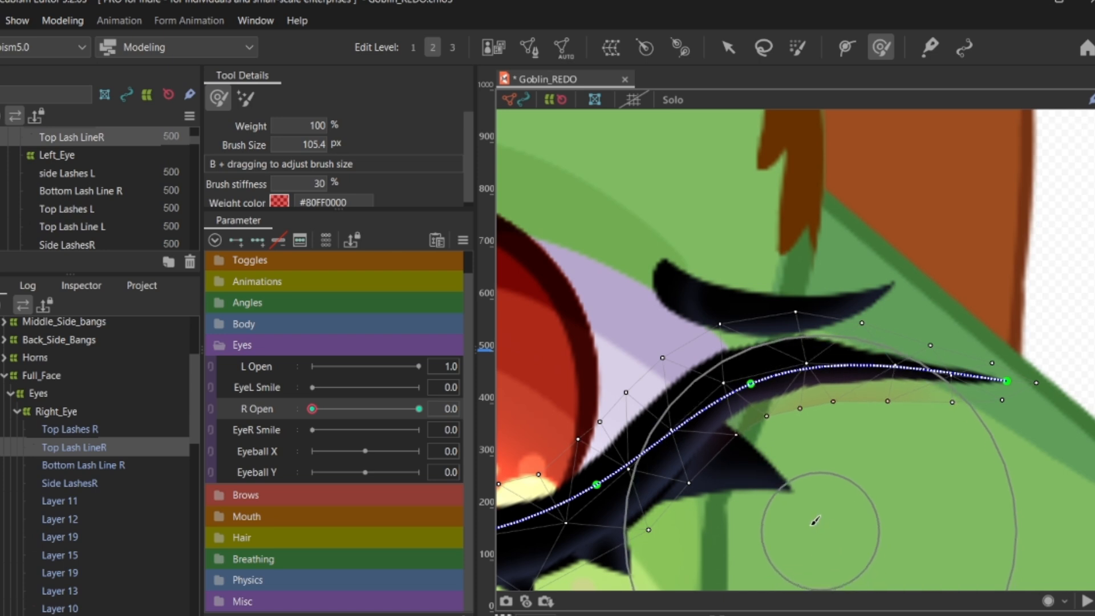
Step: Reduce the deform brush size to 43.7 px and refine the mesh around the inner part of the closed lash line
scroll(653, 535, "up", 3)
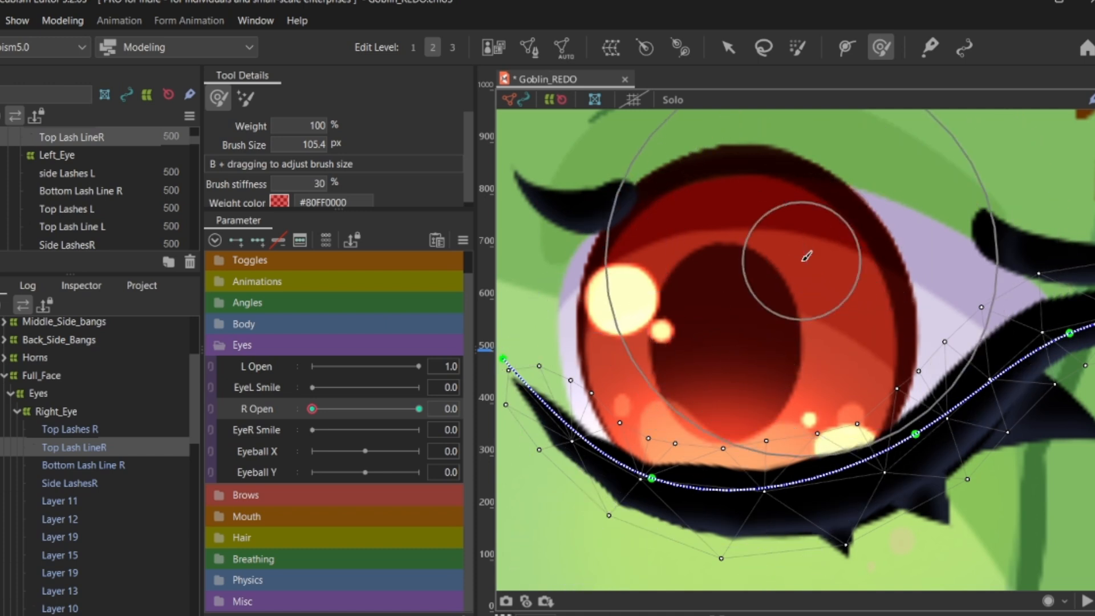
key("b")
mouse_move(795, 265)
left_mouse_down()
mouse_move(584, 259)
mouse_move(553, 266)
mouse_move(782, 285)
mouse_move(531, 312)
left_mouse_up()
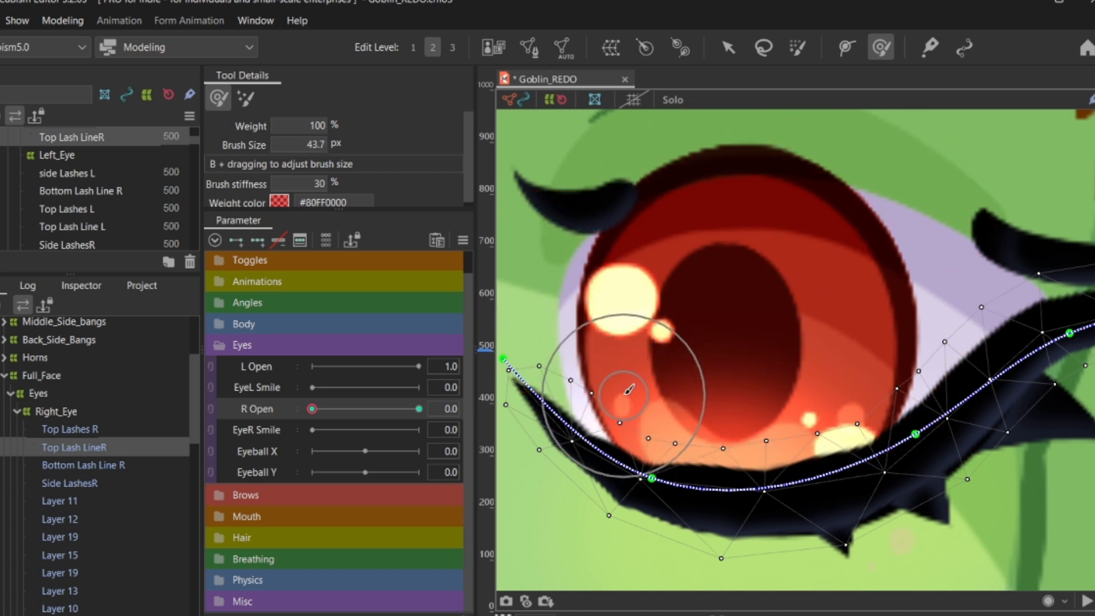
mouse_move(625, 392)
left_mouse_down()
mouse_move(635, 381)
mouse_move(620, 395)
left_mouse_up()
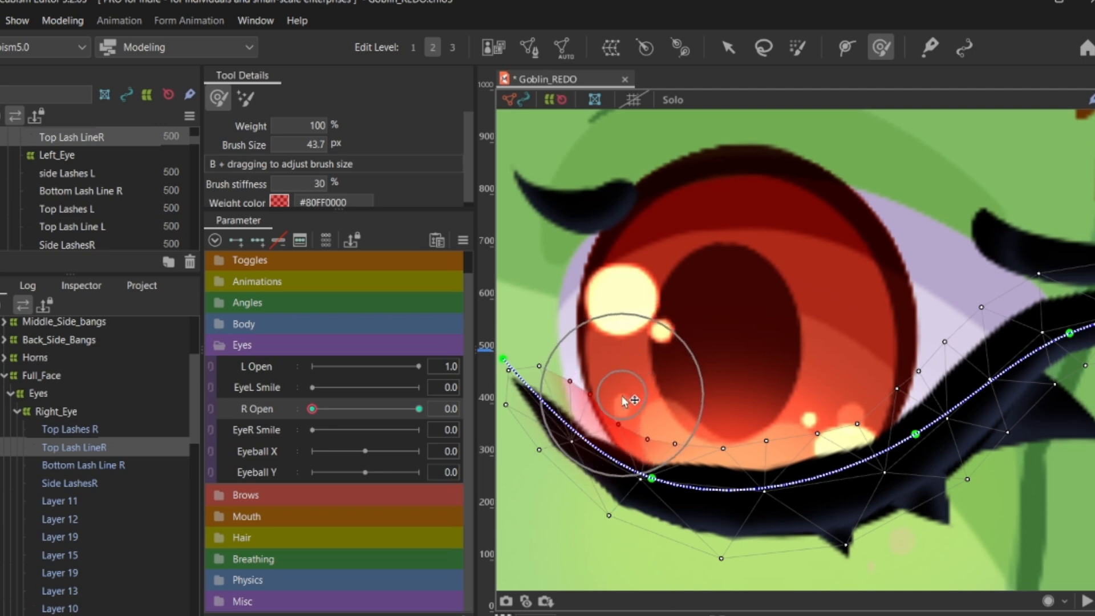
left_click_drag(576, 552, 584, 546)
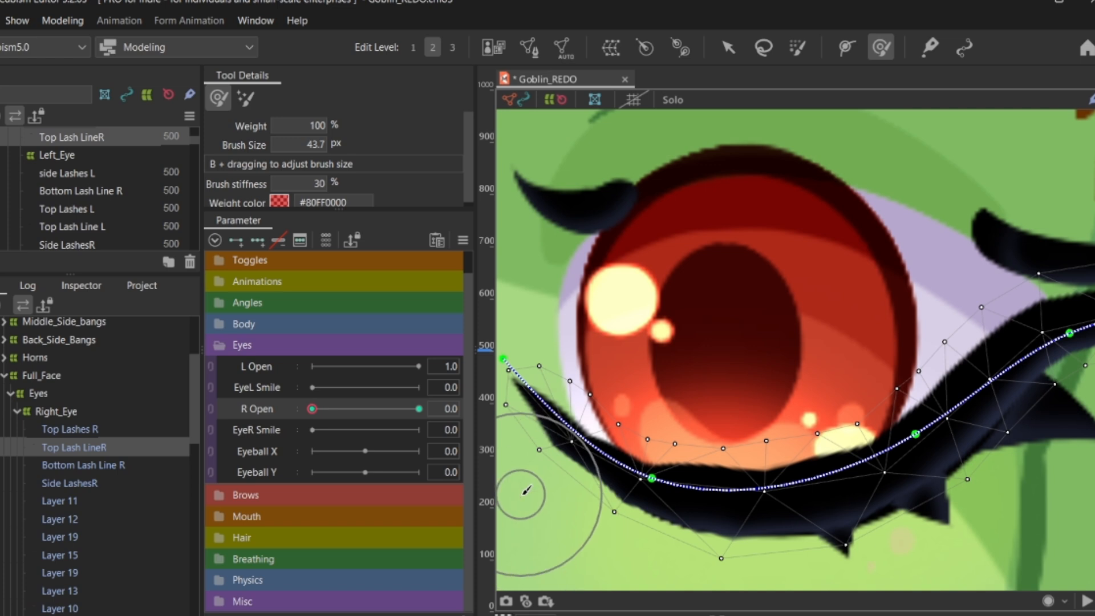
left_click_drag(521, 492, 536, 501)
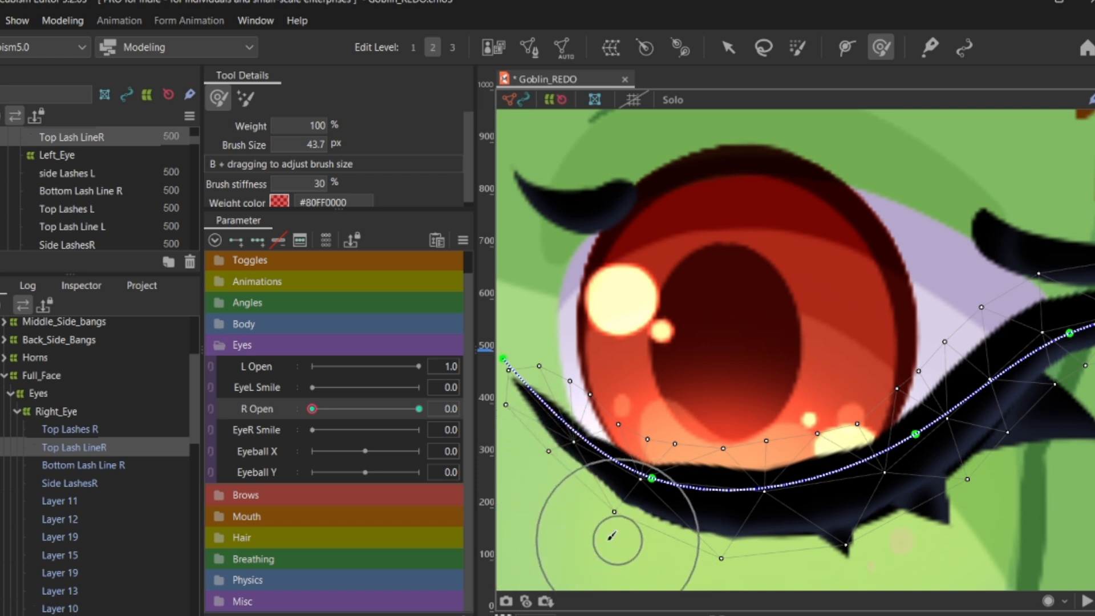
left_click_drag(612, 536, 619, 546)
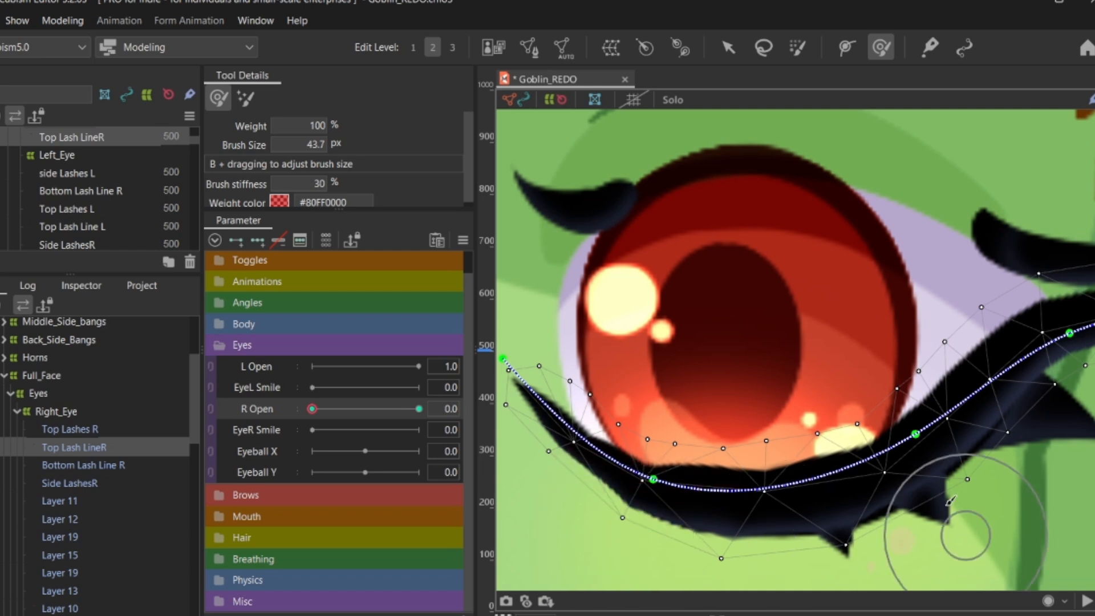
Step: Sweep R Open between 0.0 and 1.0 to check the top lash line's closing motion, ending at 1.0
scroll(787, 434, "down", 1)
scroll(746, 341, "down", 1)
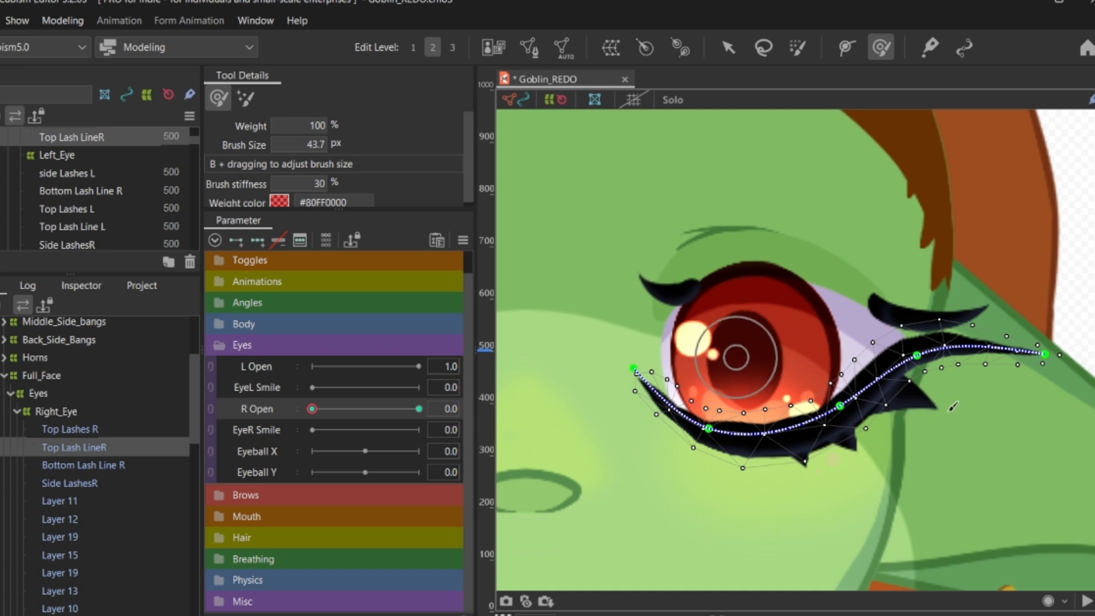
scroll(1041, 370, "up", 1)
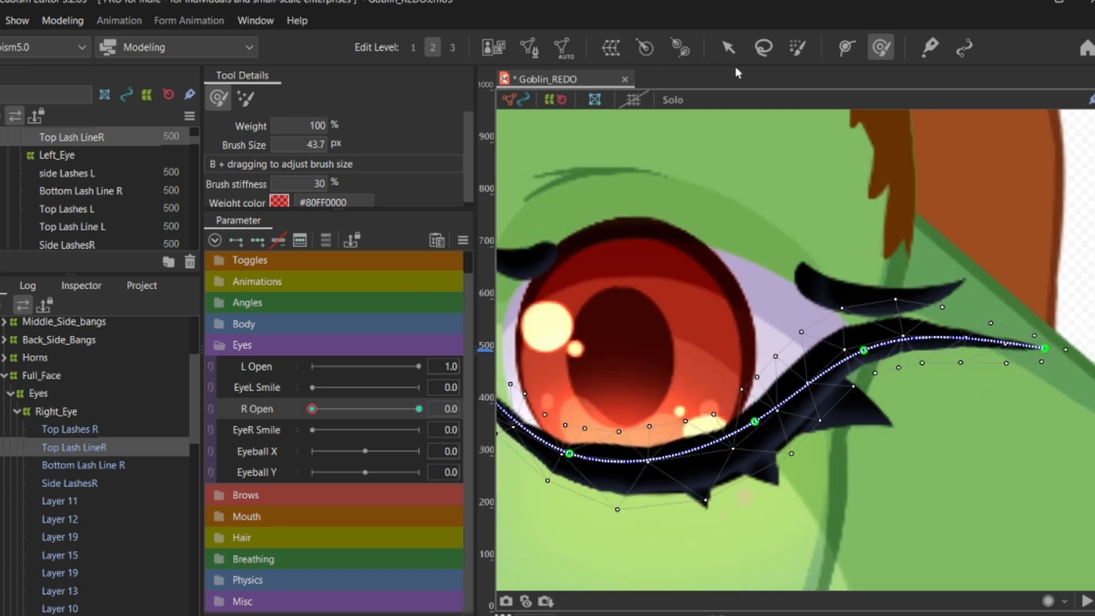
left_click(729, 46)
left_click_drag(319, 409, 448, 381)
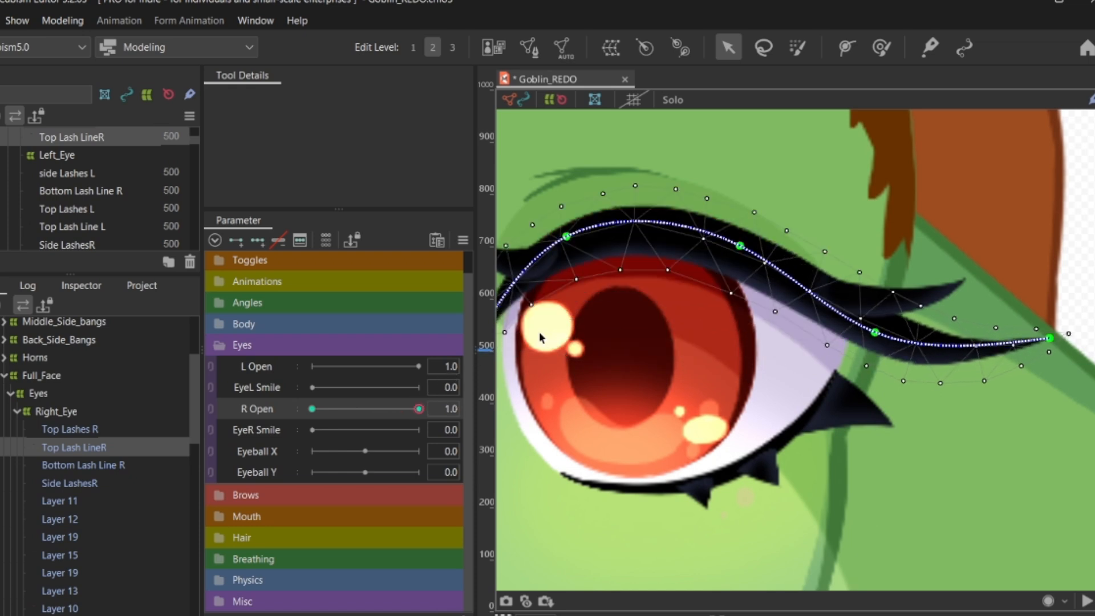
scroll(558, 322, "down", 1)
left_click_drag(374, 422, 277, 428)
left_click_drag(340, 417, 486, 382)
Step: Preview the right eye's blink motion by playing Pattern A in the physics settings, then close that window
left_click(88, 24)
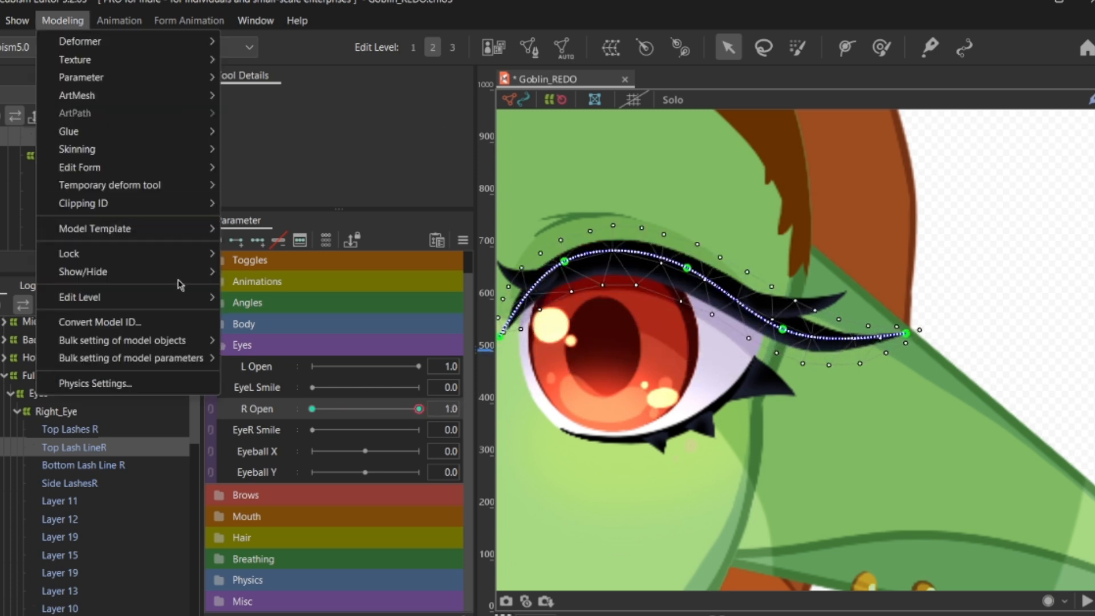
left_click(153, 383)
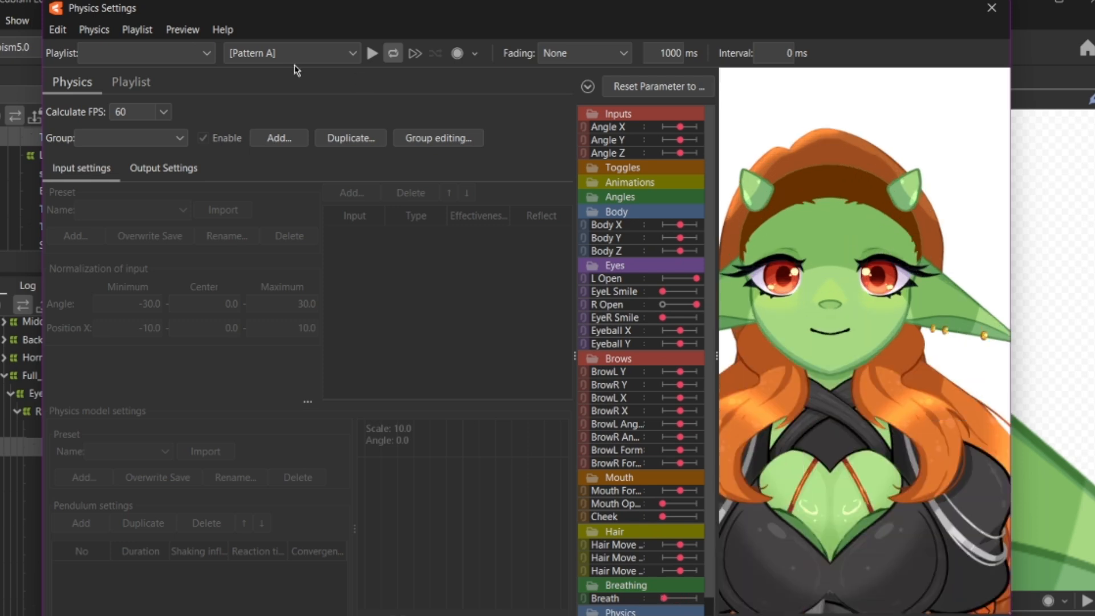
scroll(824, 228, "up", 2)
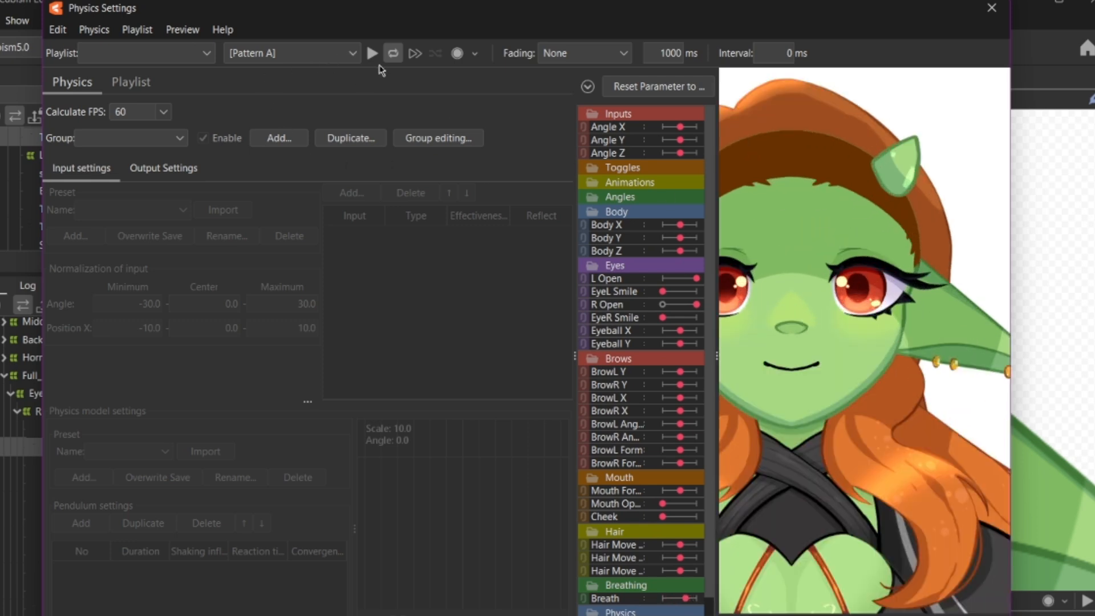
left_click(372, 54)
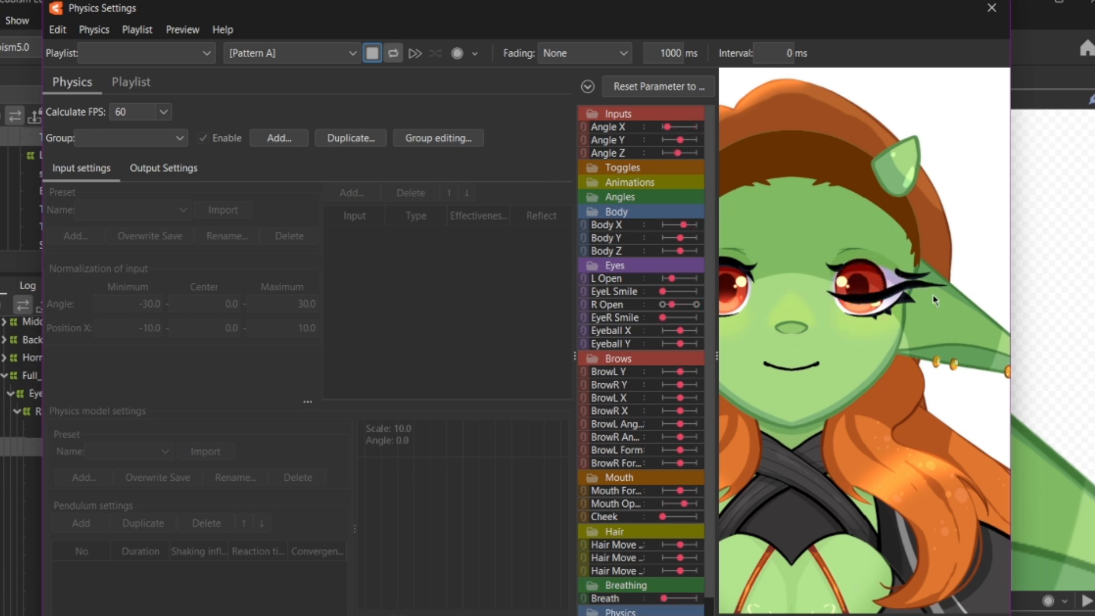
left_click(992, 7)
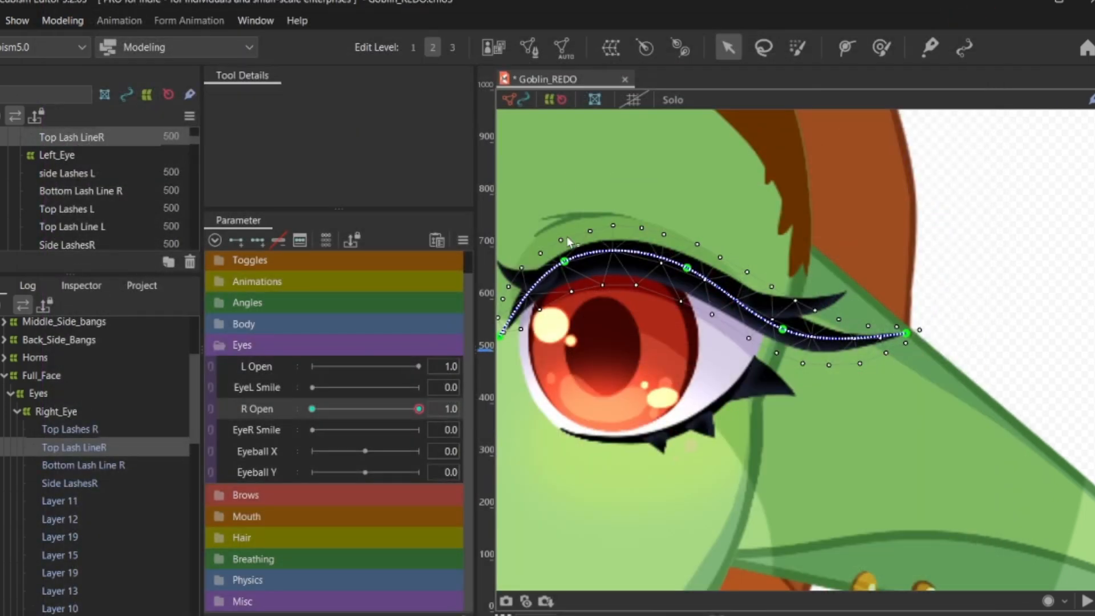
Step: Open Top Lashes R for mesh editing and erase its existing canvas-sized mesh
scroll(535, 282, "down", 2)
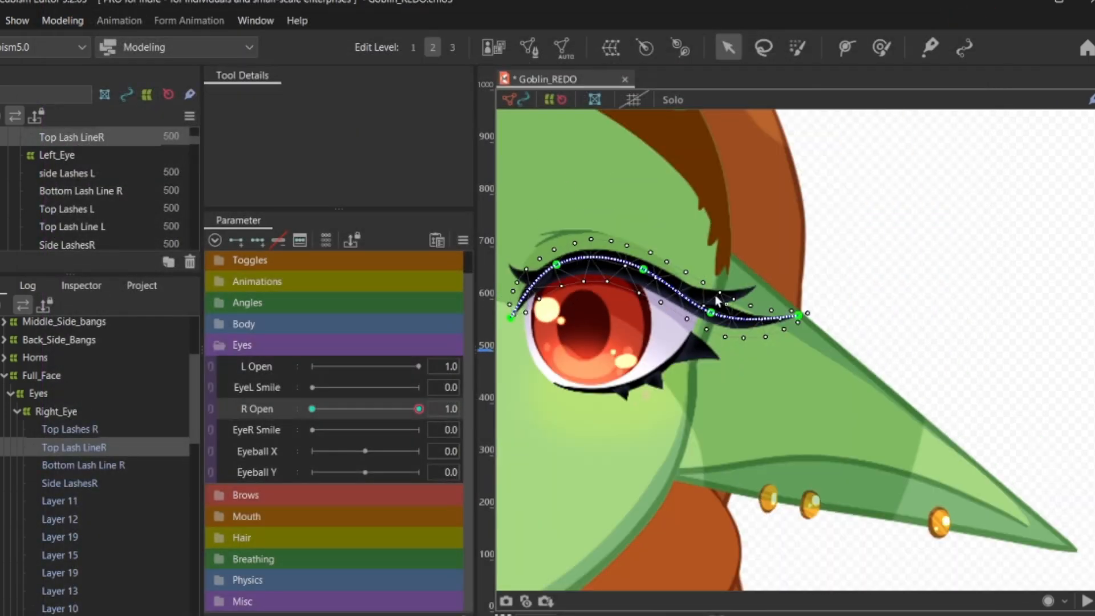
left_click(81, 431)
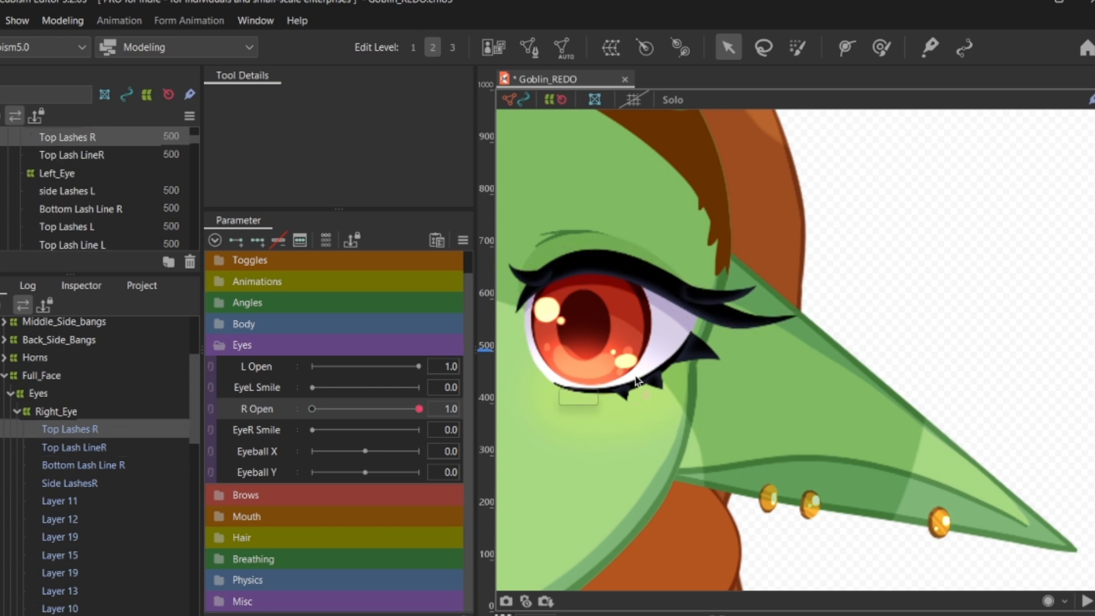
left_click(529, 47)
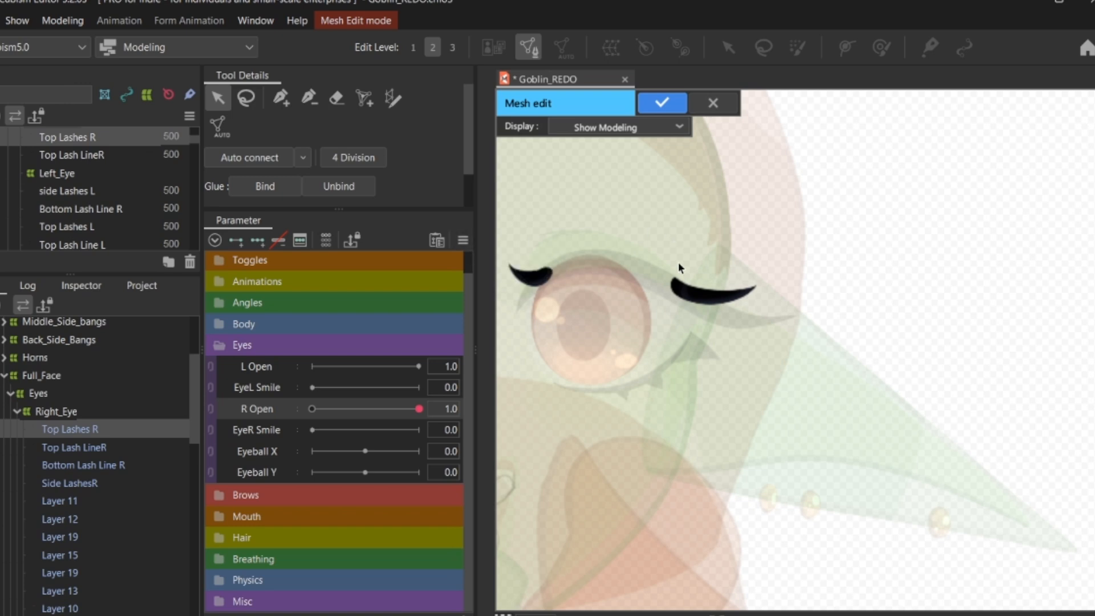
scroll(666, 295, "up", 2)
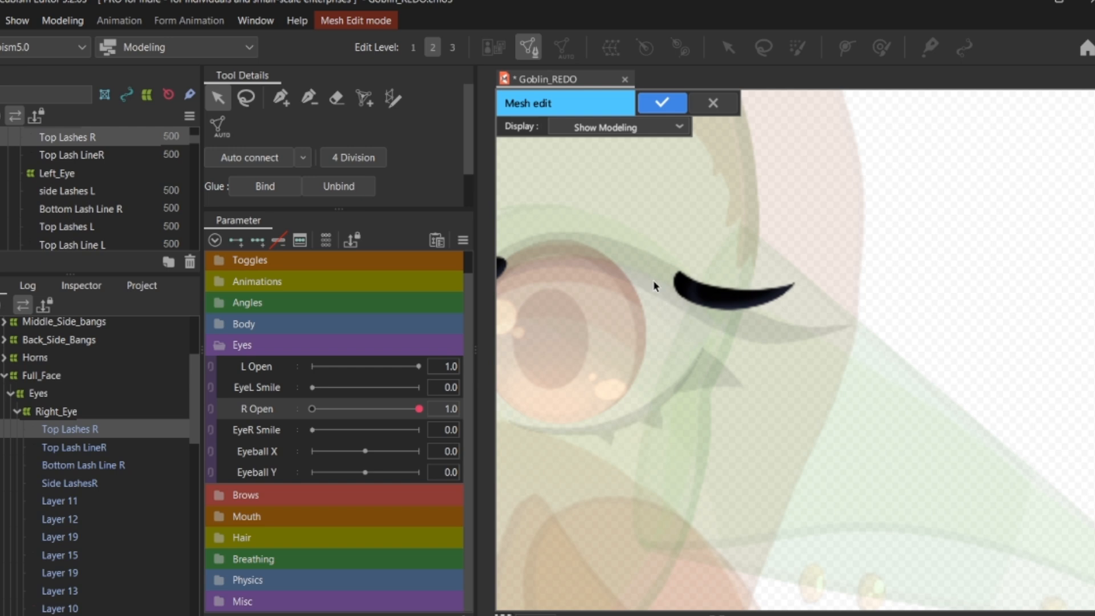
scroll(698, 248, "up", 1)
scroll(783, 306, "up", 1)
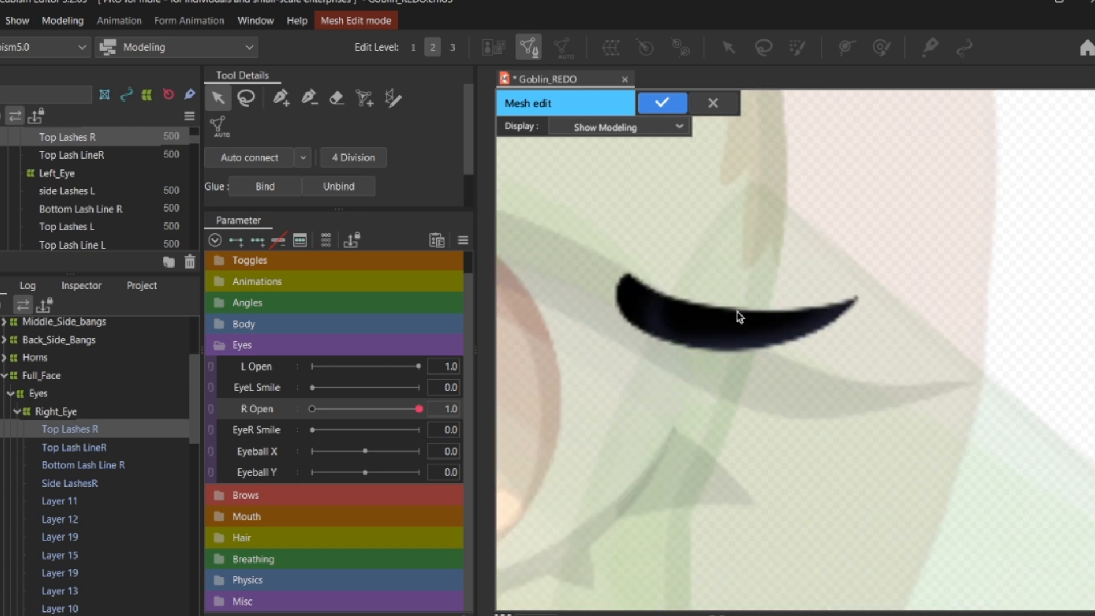
scroll(673, 289, "down", 5)
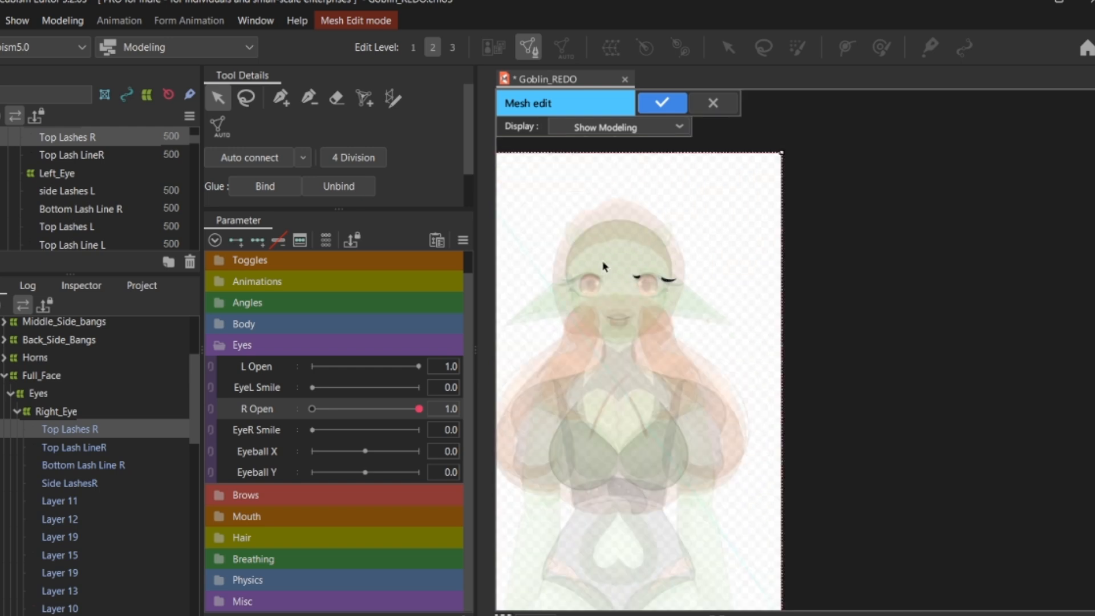
left_click(337, 98)
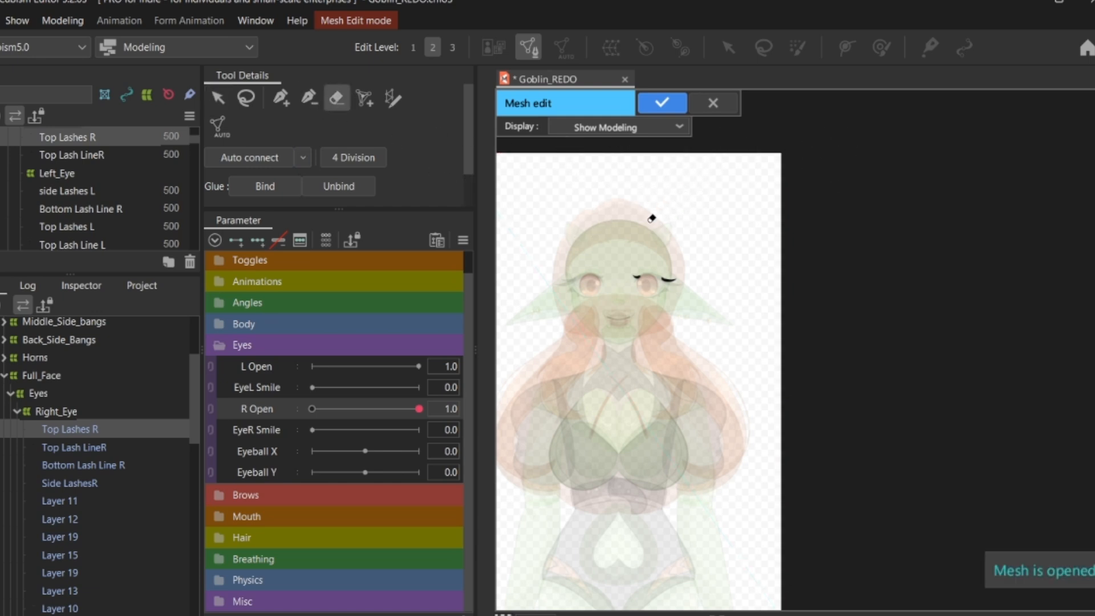
scroll(639, 288, "down", 2)
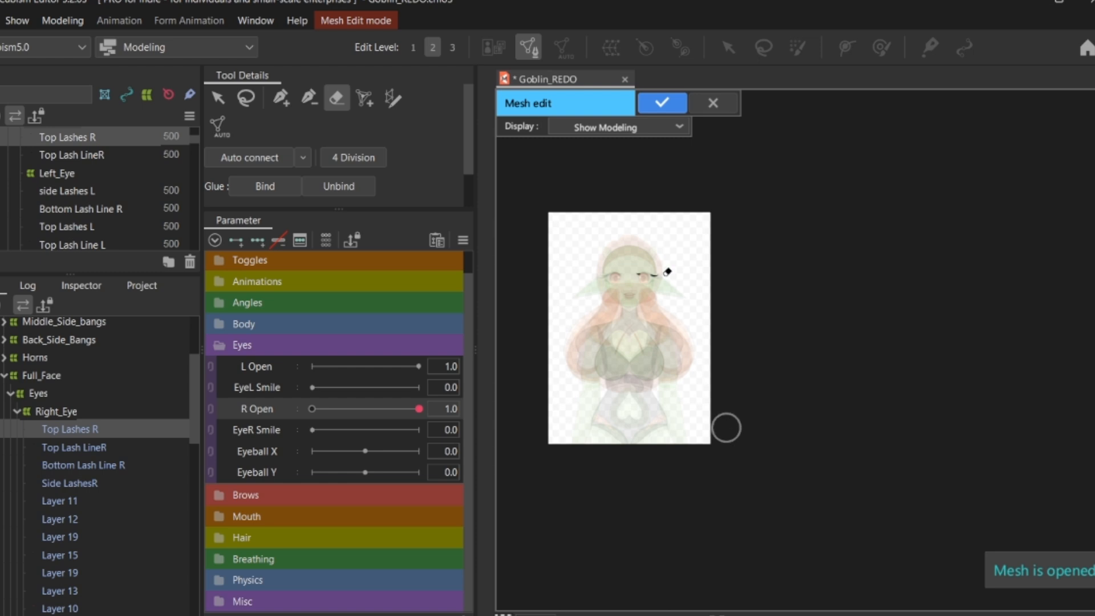
scroll(664, 273, "up", 2)
scroll(619, 306, "up", 4)
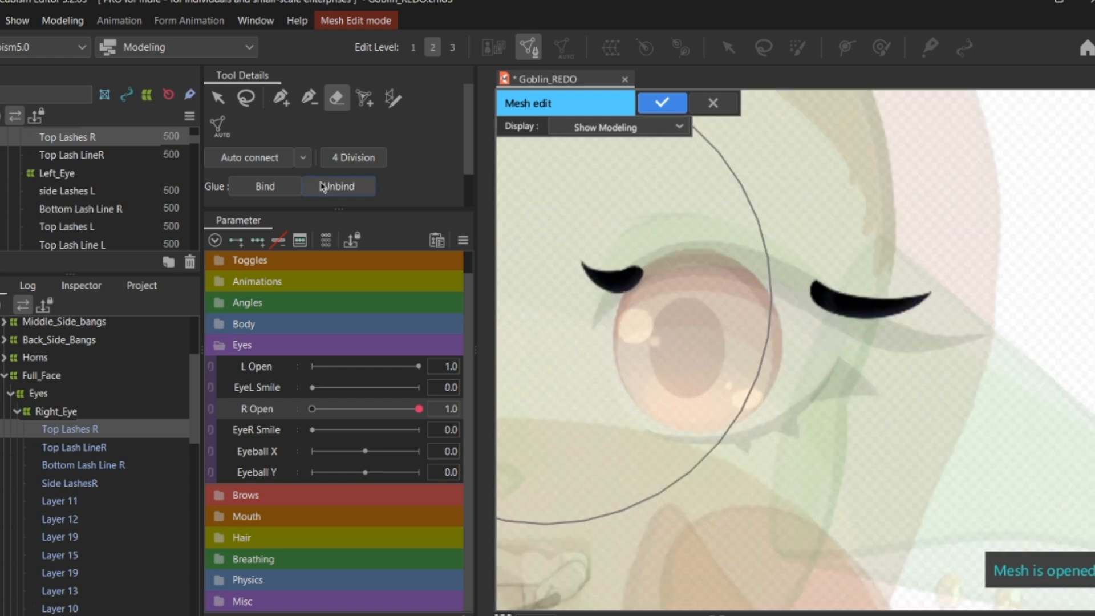
Step: Add a closed outline of mesh vertices around the inner-corner lash of Top Lashes R
left_click(281, 97)
scroll(592, 237, "up", 3)
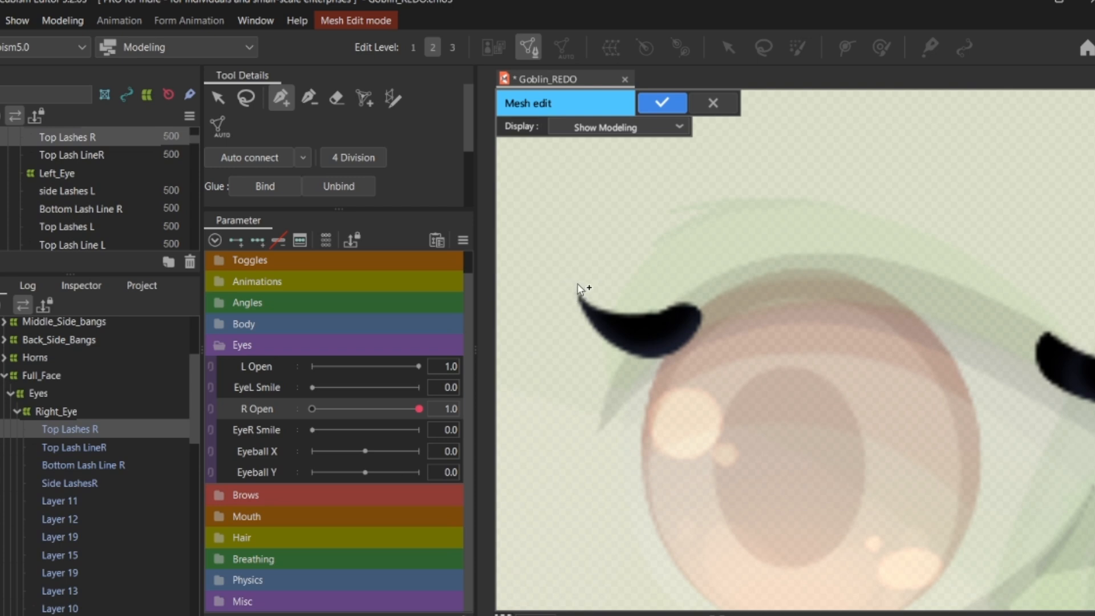
left_click(572, 277)
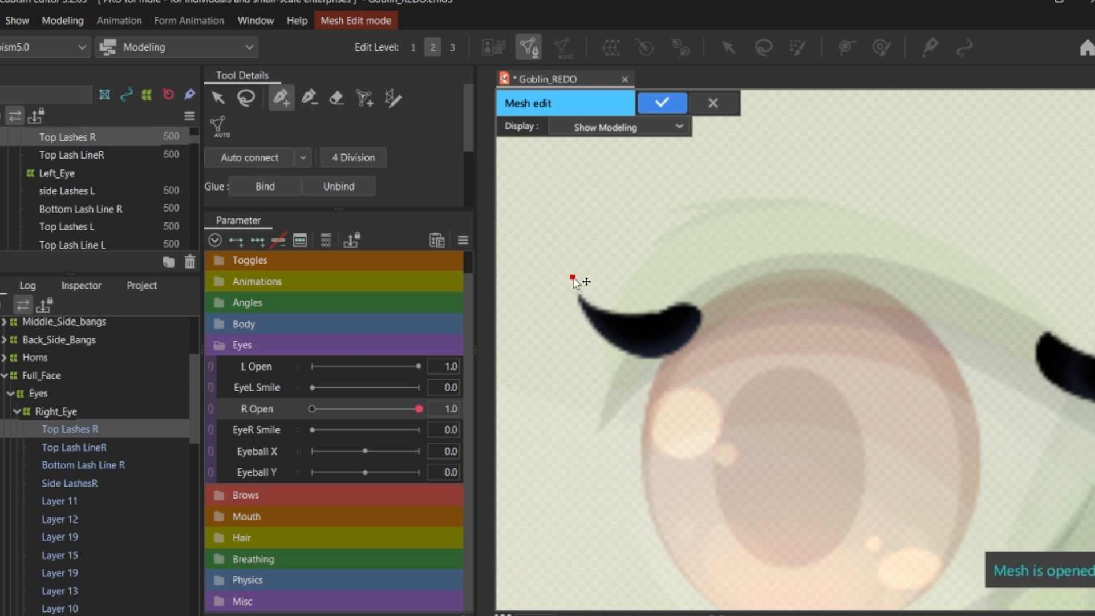
left_click(570, 322)
left_click(587, 337)
left_click(595, 351)
left_click(694, 285)
left_click(663, 291)
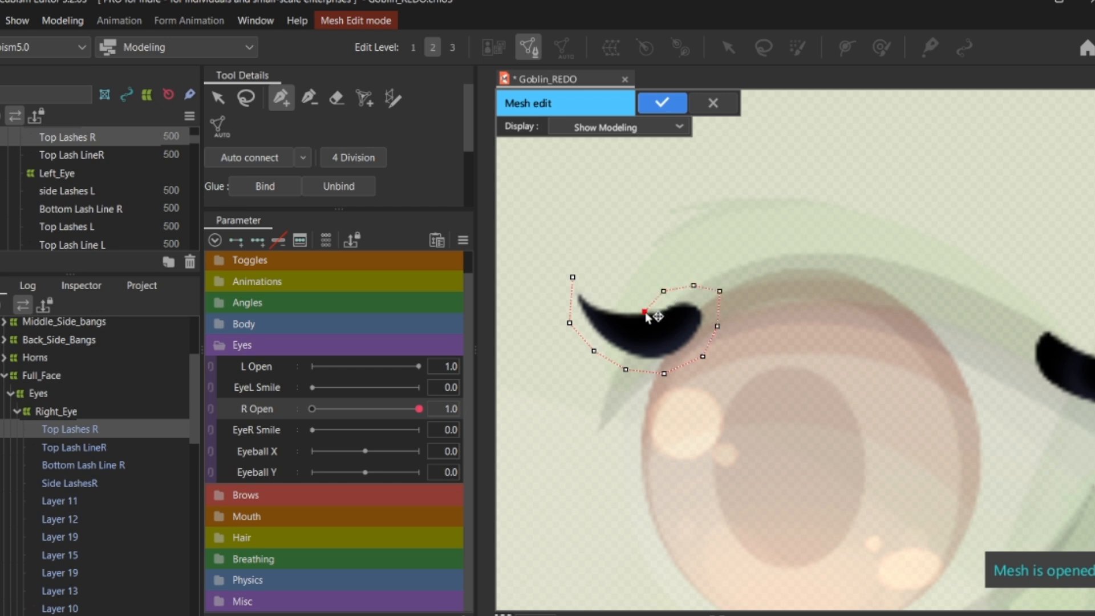
left_click(644, 303)
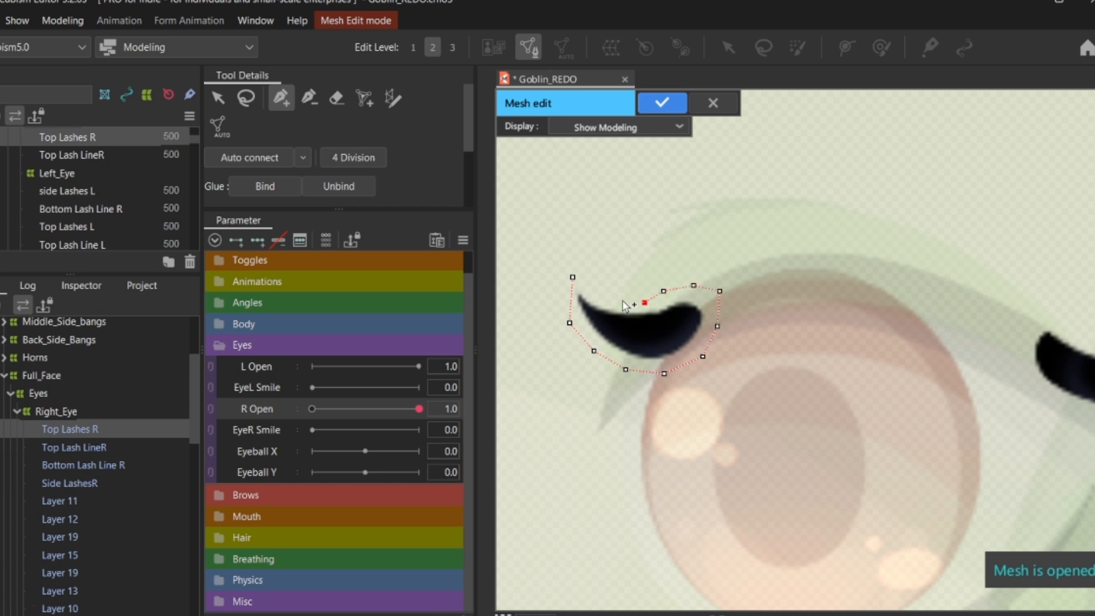
left_click(594, 292)
left_click(573, 279)
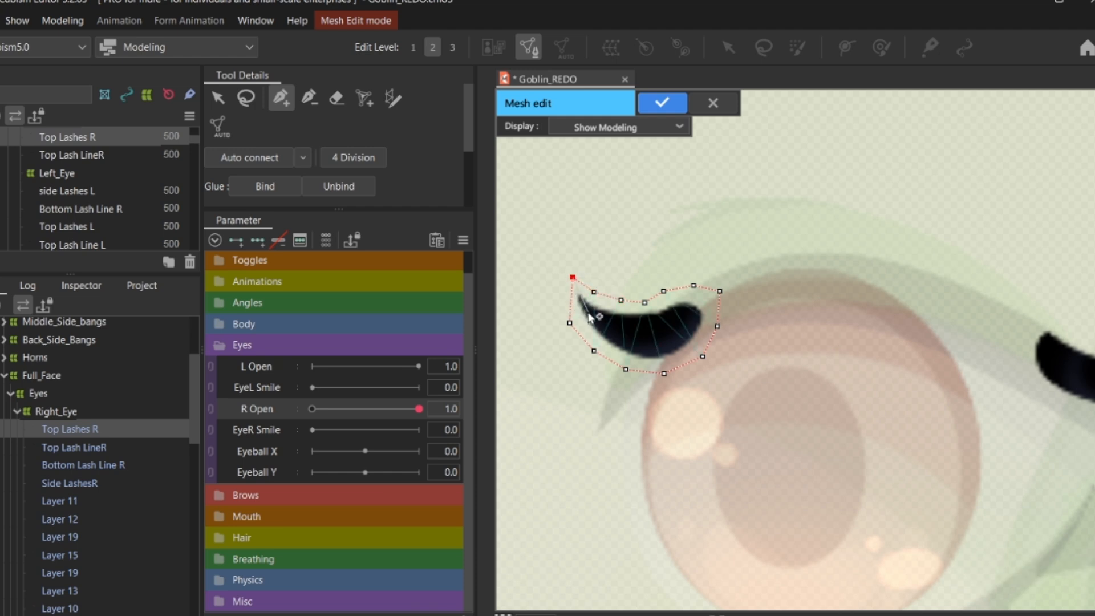
Step: Add a row of connected vertices along the centre of the inner-corner lash and end the vertex chain
left_click(582, 306)
left_click(600, 319)
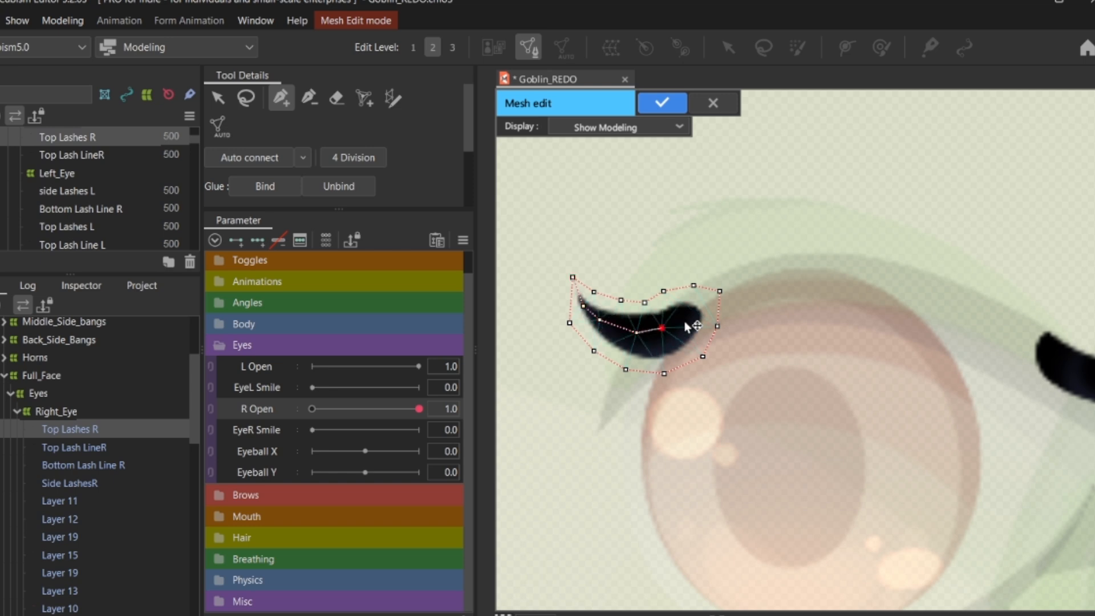
left_click(720, 290)
scroll(785, 352, "down", 1)
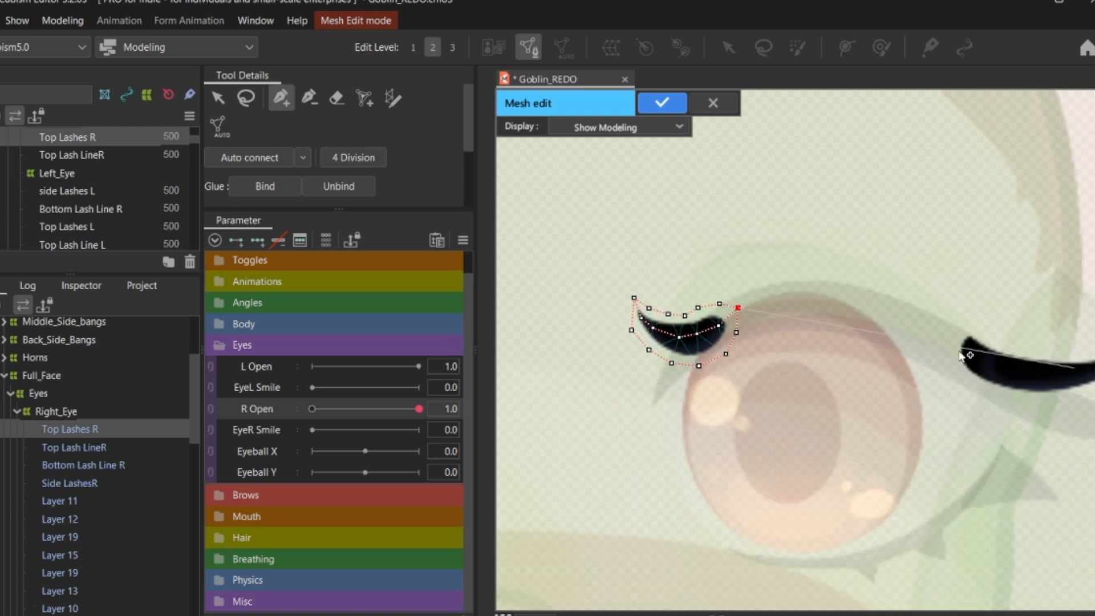
scroll(920, 355, "down", 1)
left_click(229, 107)
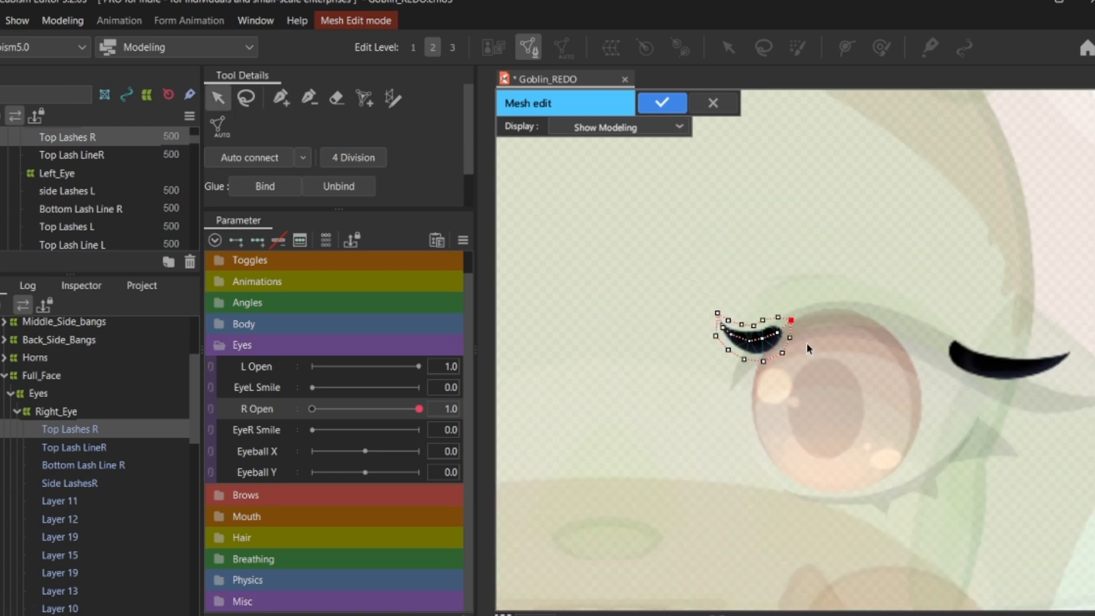
Step: Add a closed outline of mesh vertices around the outer-corner lash of Top Lashes R
scroll(879, 395, "down", 1)
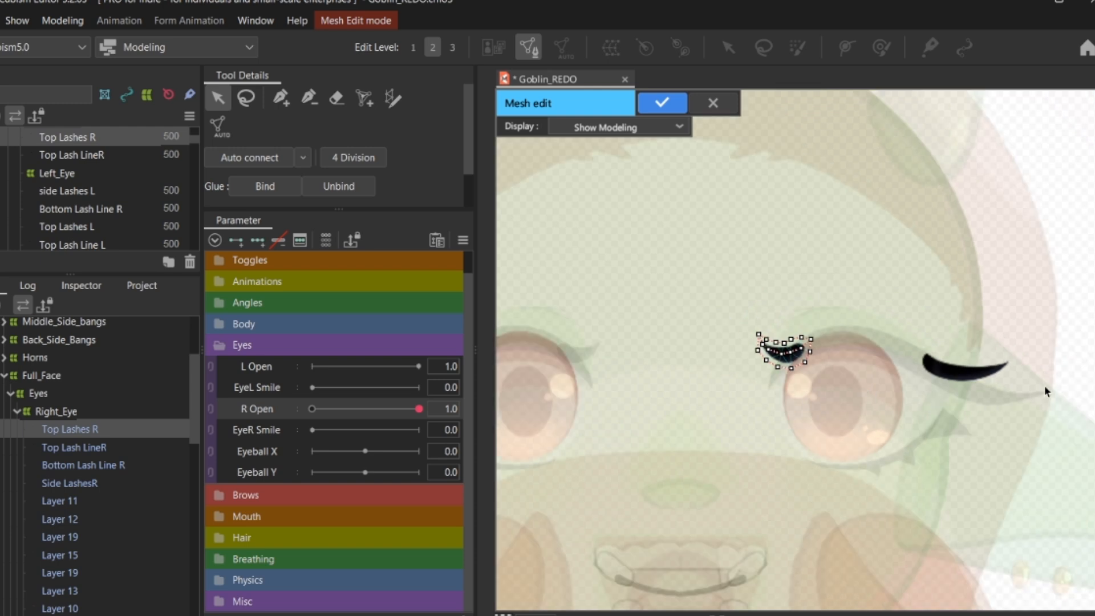
scroll(1032, 390, "up", 3)
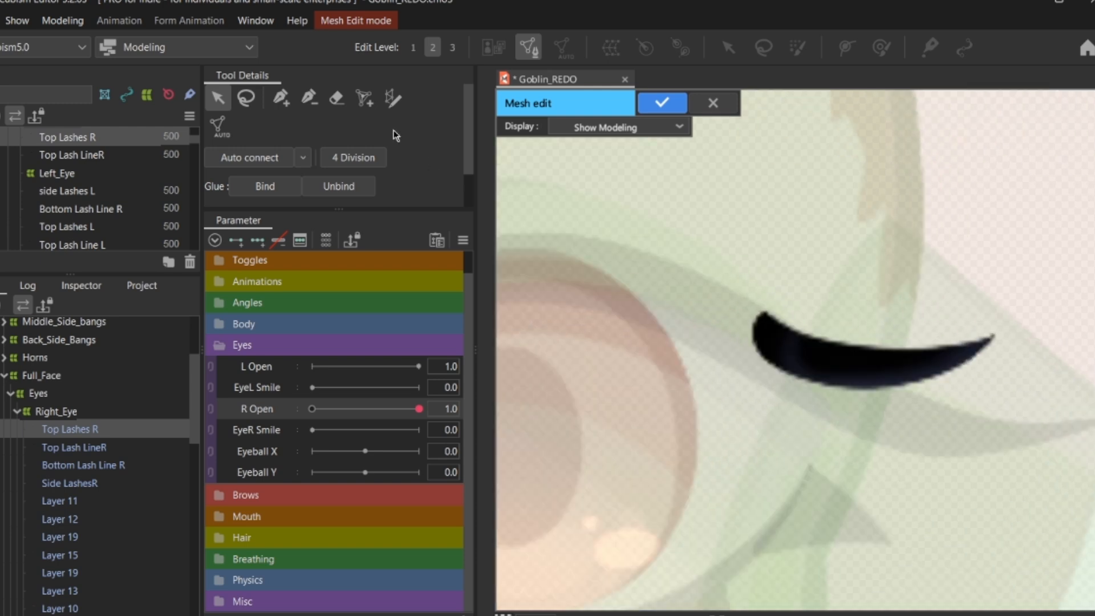
left_click(281, 99)
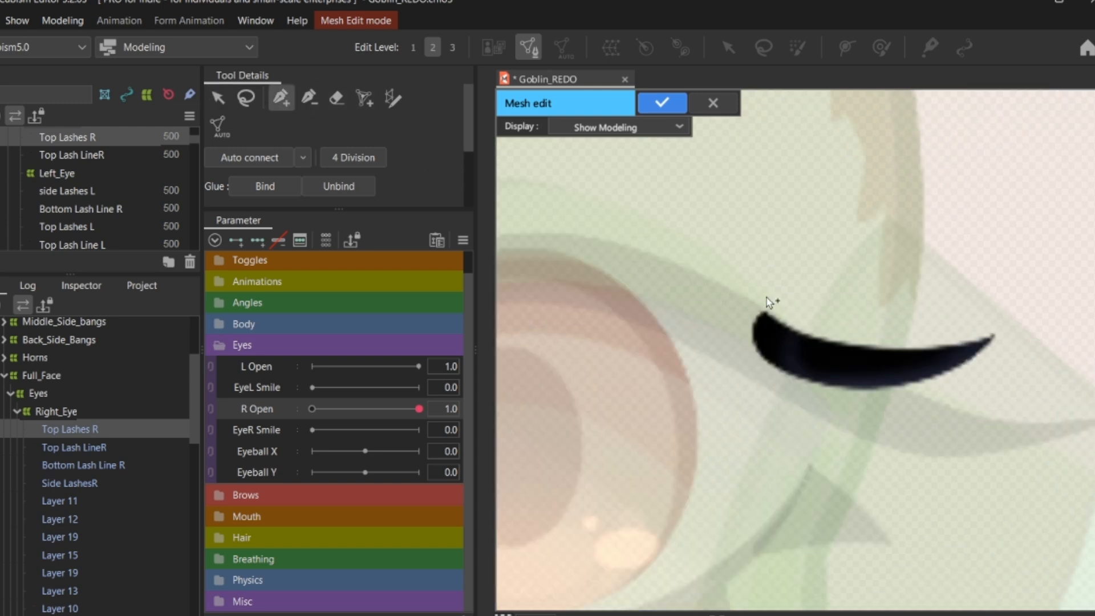
left_click(739, 314)
left_click(741, 350)
key("ctrl+z")
left_click(948, 384)
left_click(1010, 318)
left_click(952, 334)
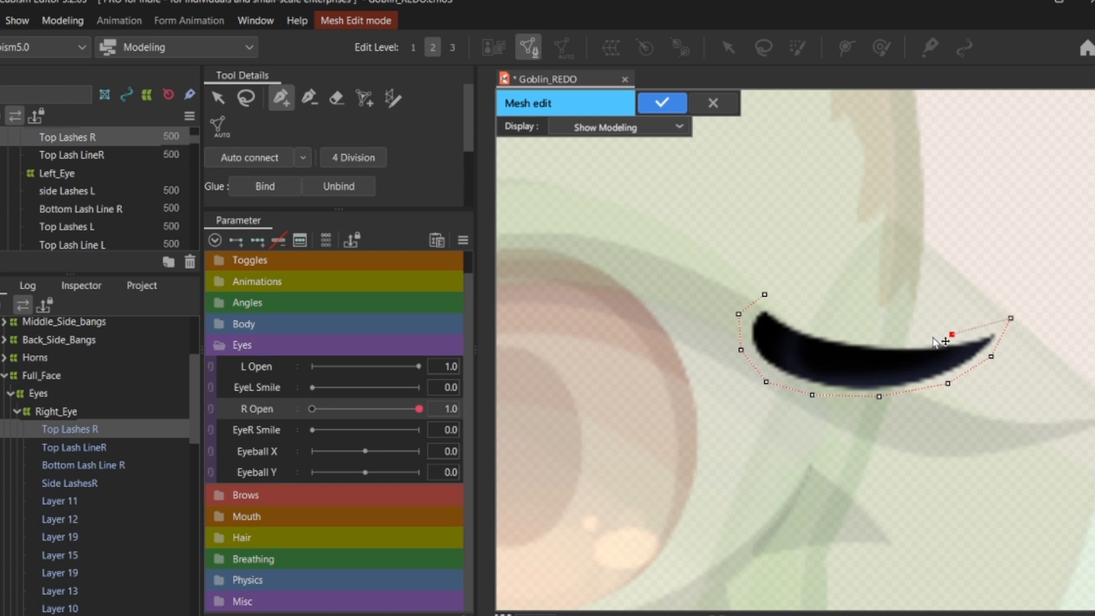
left_click(907, 335)
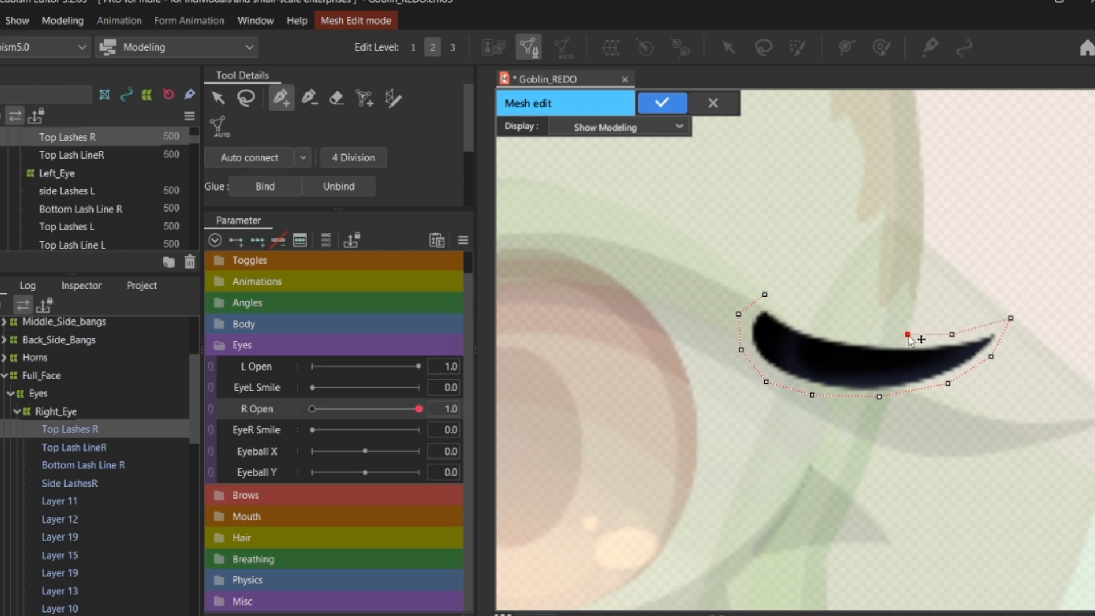
left_click(867, 332)
left_click(829, 327)
left_click(797, 311)
left_click(764, 294)
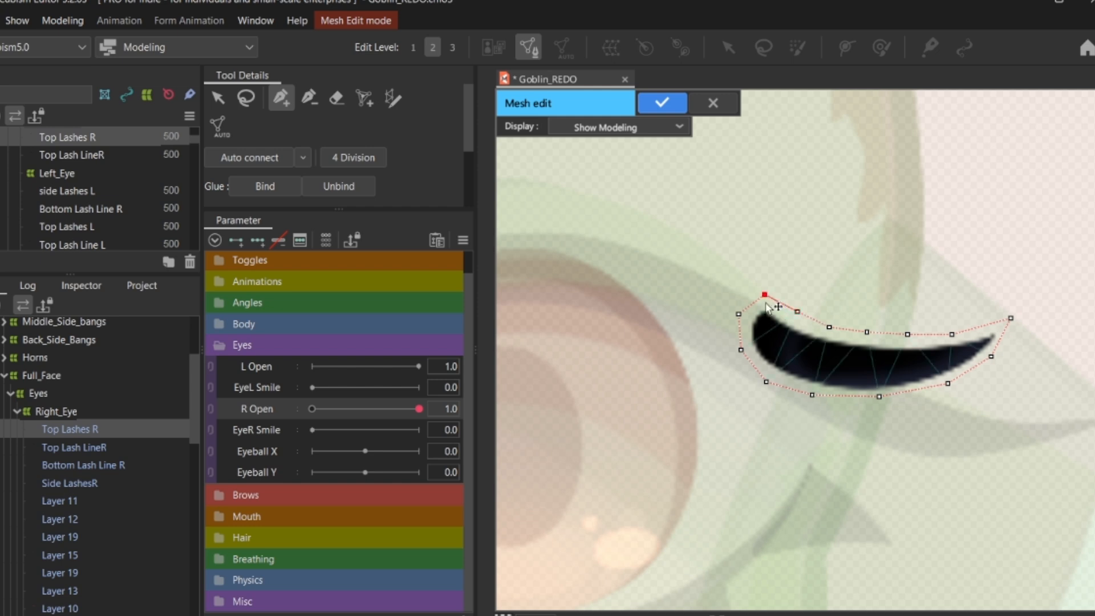
Step: Add a row of connected vertices through the middle of the outer-corner lash, from its blunt end to its tip
left_click(739, 314)
left_click(785, 347)
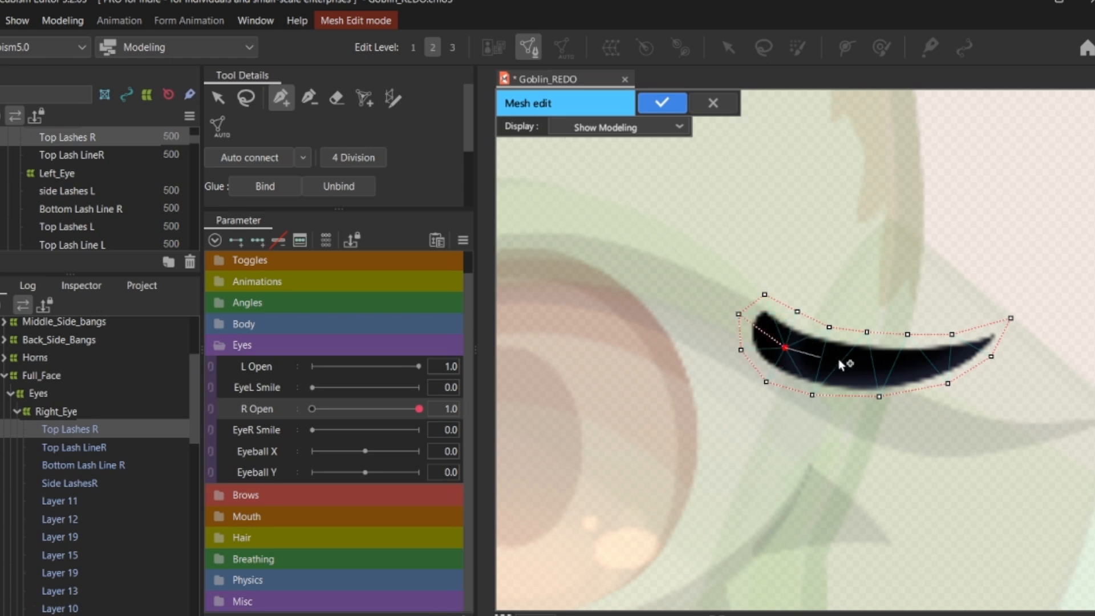
left_click(847, 360)
left_click(922, 360)
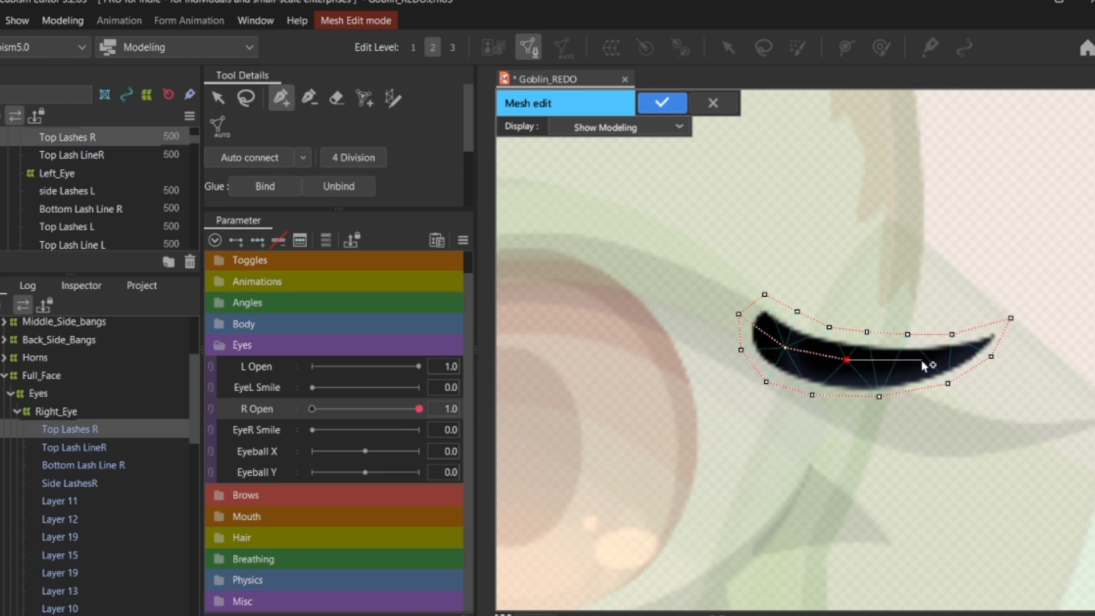
left_click(972, 347)
key("ctrl+z")
left_click(975, 350)
left_click(1012, 319)
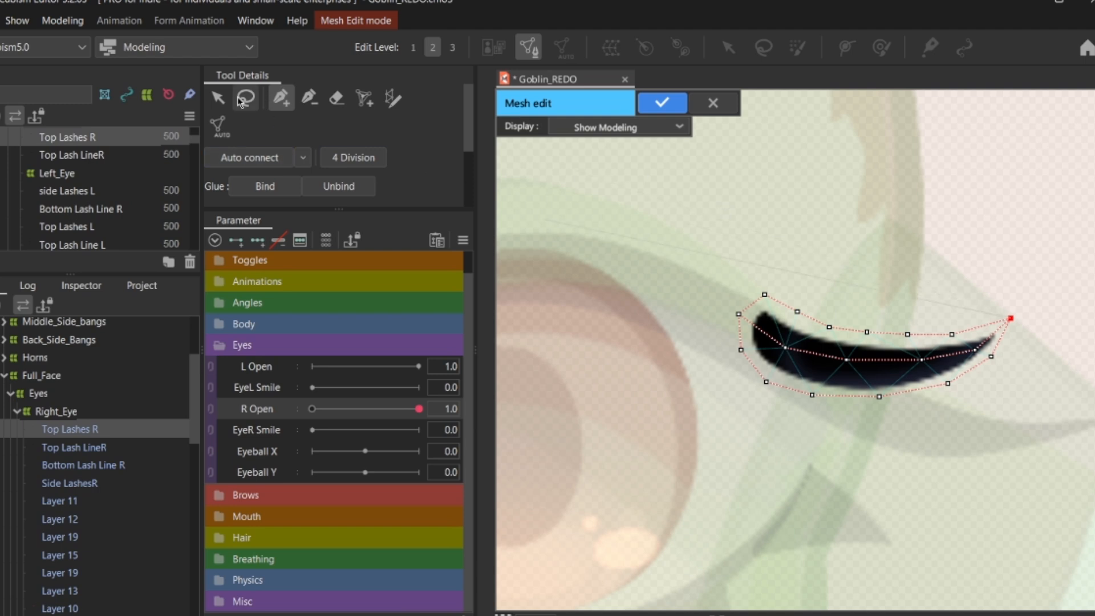
Step: Auto connect the vertices of both lashes in Top Lashes R and check the resulting mesh
left_click(217, 124)
left_click(651, 324)
scroll(651, 324, "down", 2)
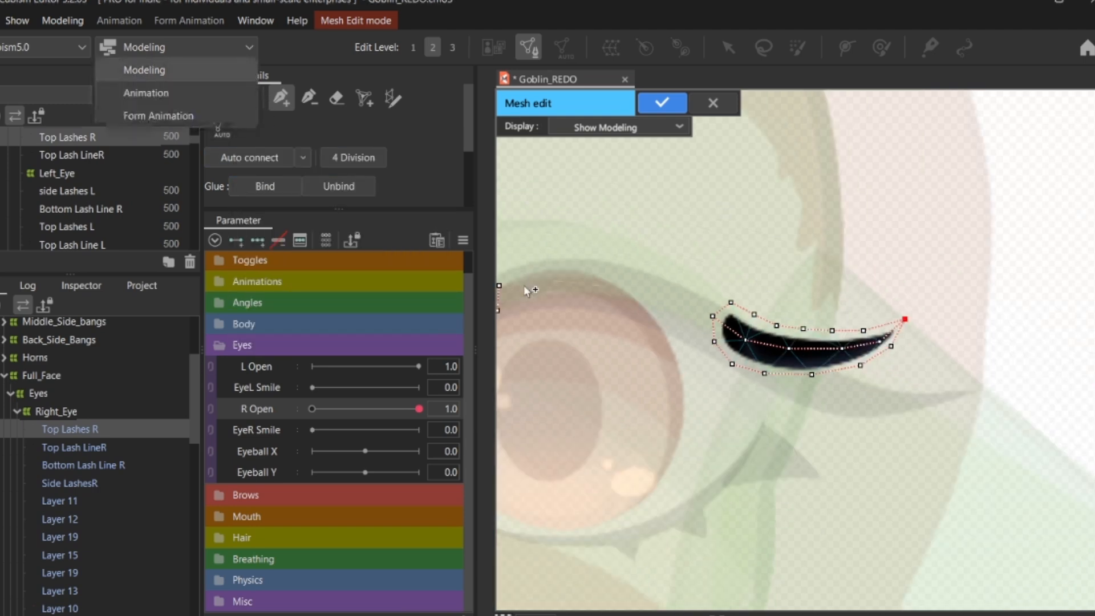
left_click(253, 163)
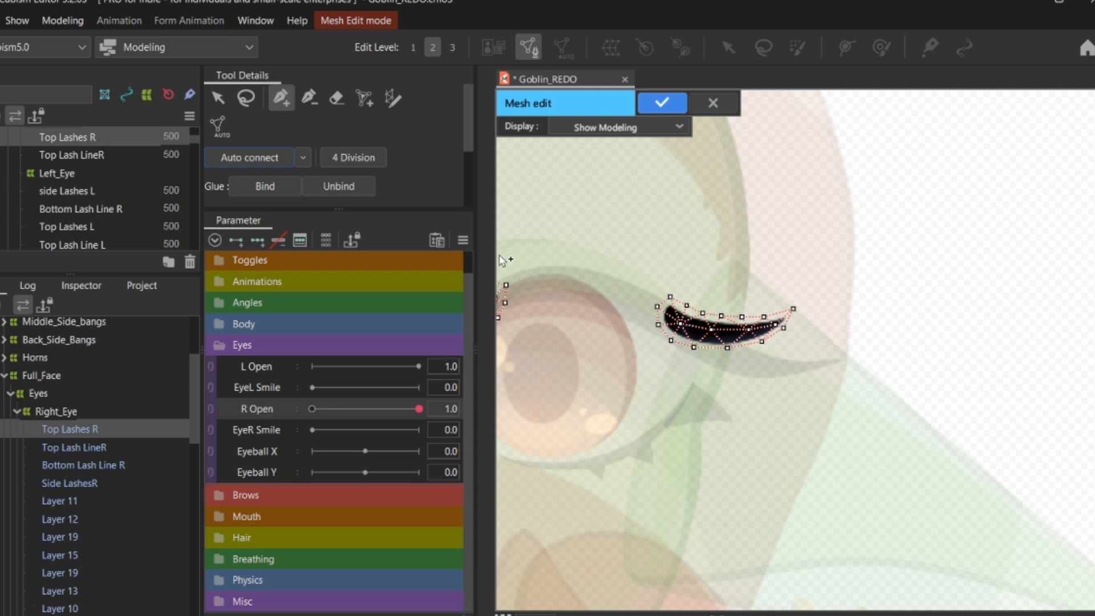
scroll(517, 319, "down", 2)
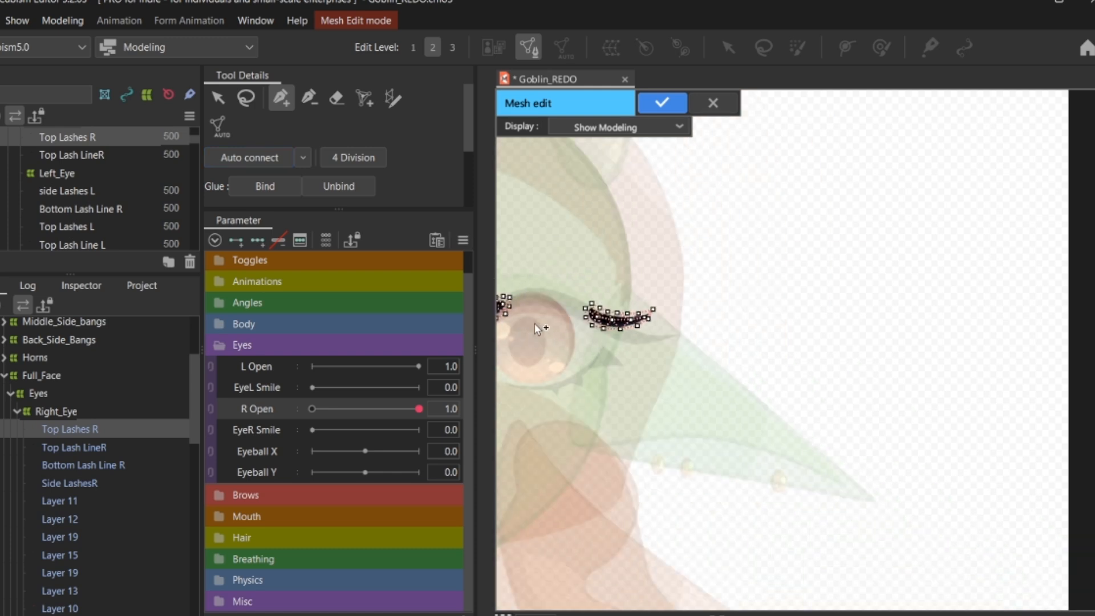
scroll(535, 323, "down", 3)
scroll(519, 331, "up", 4)
scroll(519, 331, "up", 2)
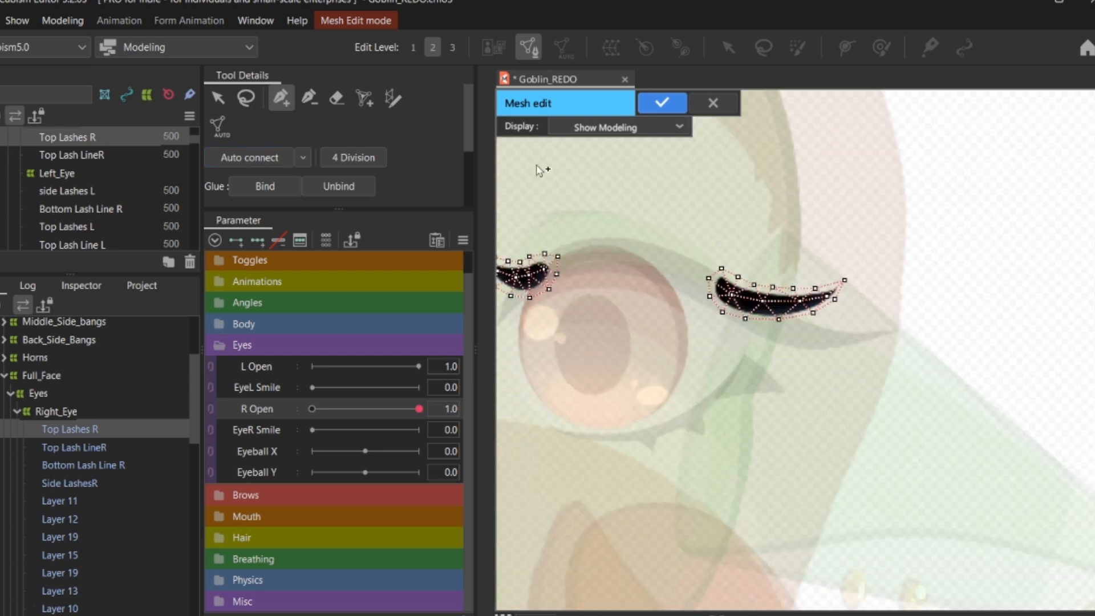
Step: Apply the Top Lashes R mesh edit, add two keys on R Open for it, and set R Open to 0.0
left_click(662, 105)
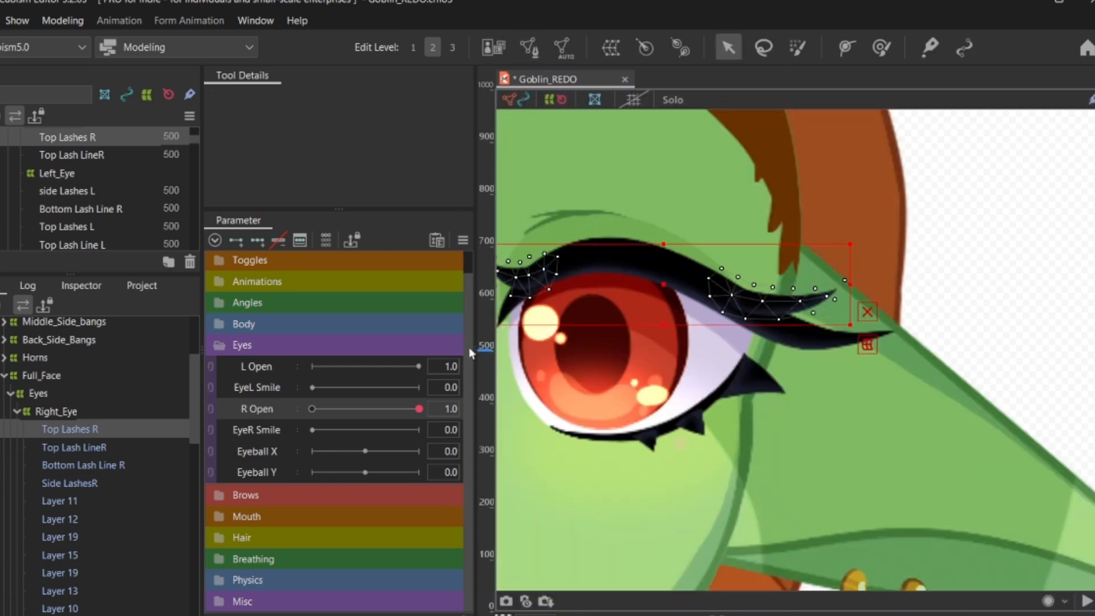
left_click(232, 235)
left_click_drag(393, 415, 303, 408)
left_click_drag(302, 407, 268, 439)
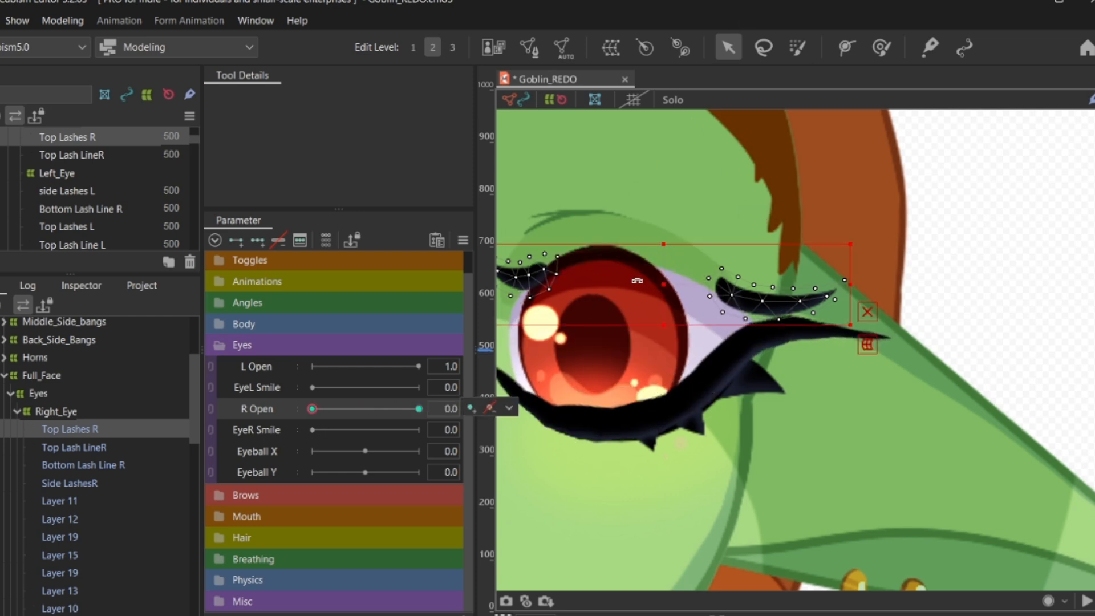
Step: Flip Top Lashes R vertically and move it down onto the closed lash line
left_click_drag(663, 241, 666, 389)
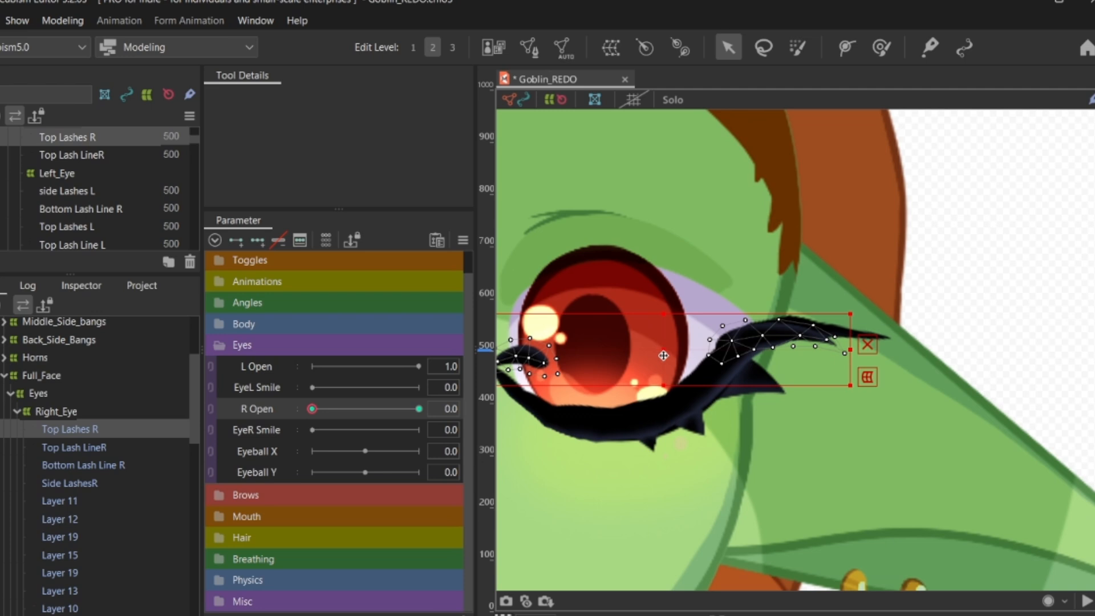
left_click_drag(664, 355, 663, 406)
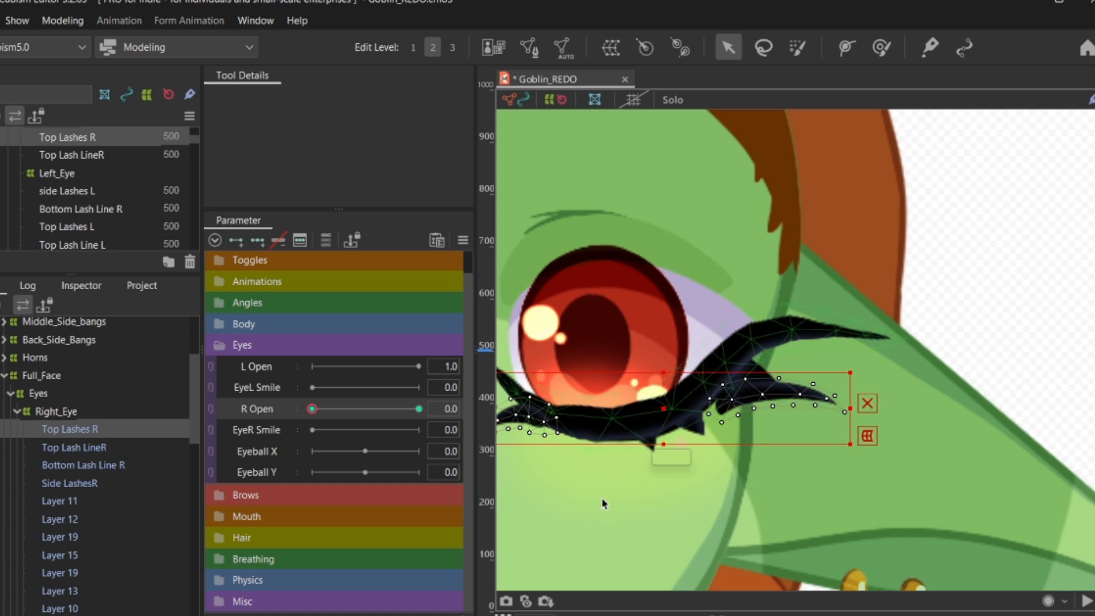
Step: Start a temporary path deformation on Top Lashes R and try a three-point path along the closed lash line
scroll(599, 495, "down", 1)
scroll(510, 436, "up", 1)
scroll(516, 432, "up", 1)
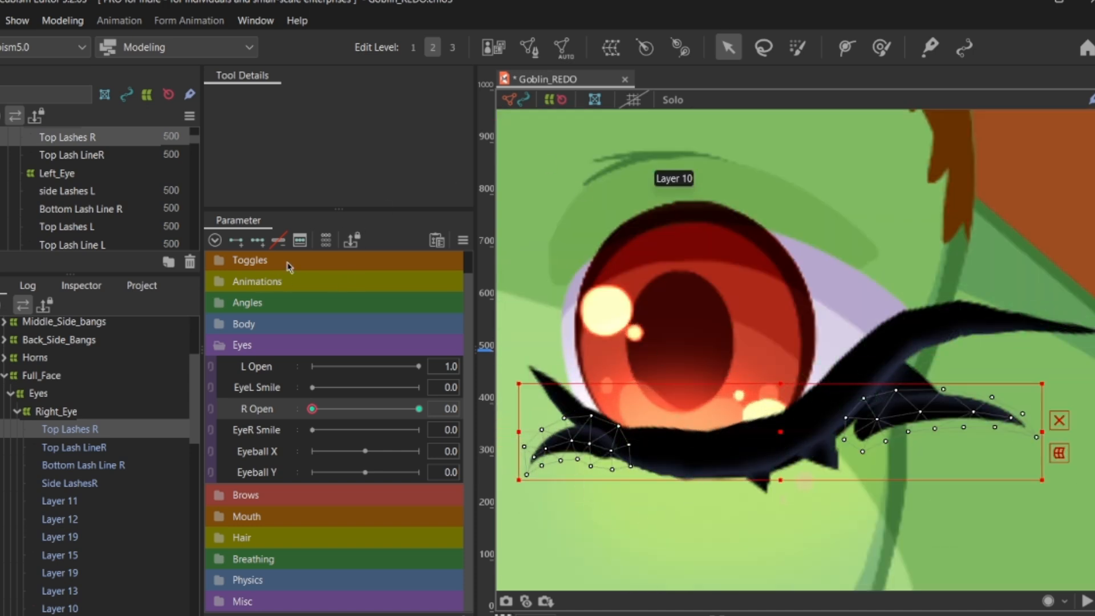
left_click(59, 29)
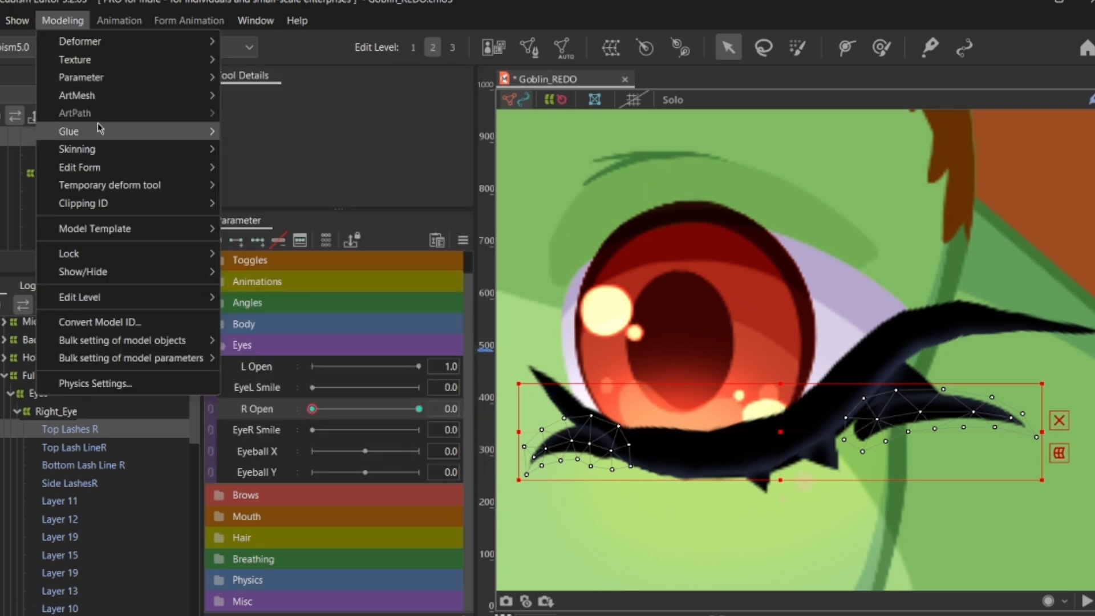
mouse_move(168, 186)
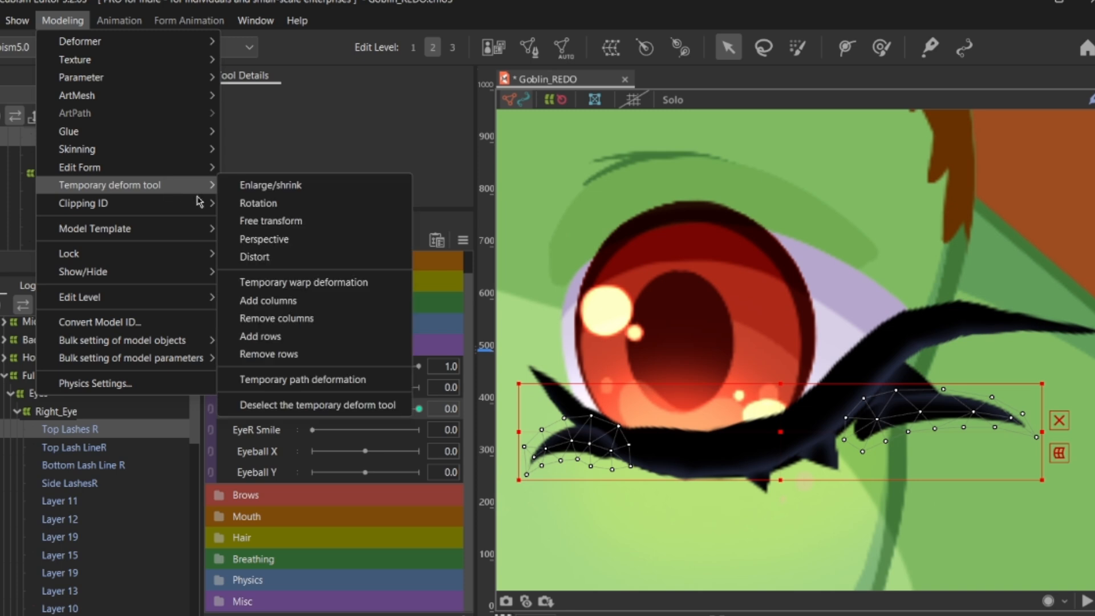
left_click(297, 380)
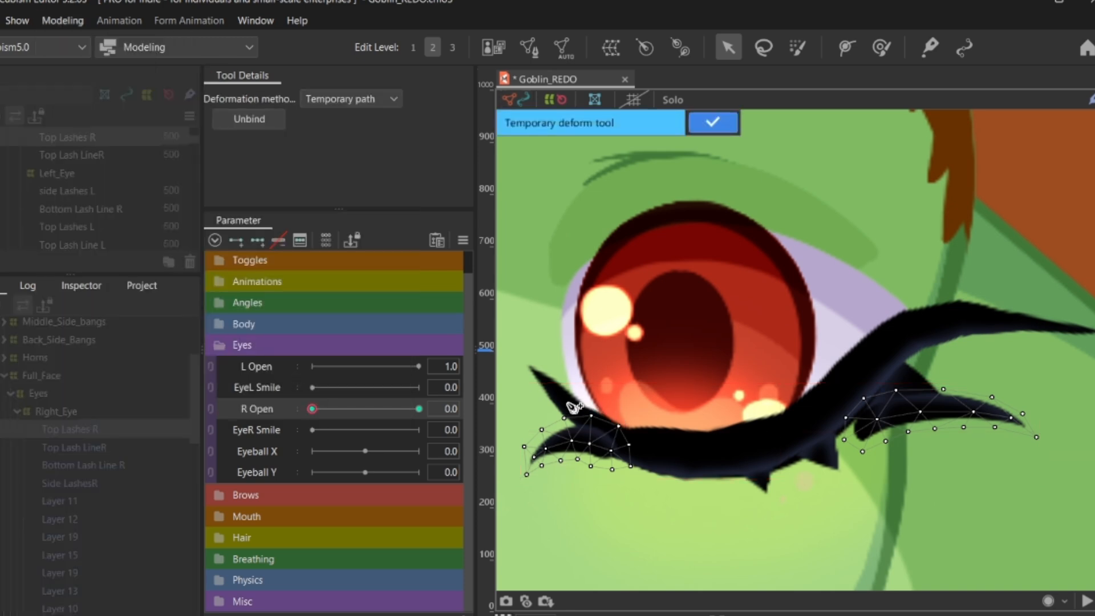
left_click(729, 454)
left_click(894, 366)
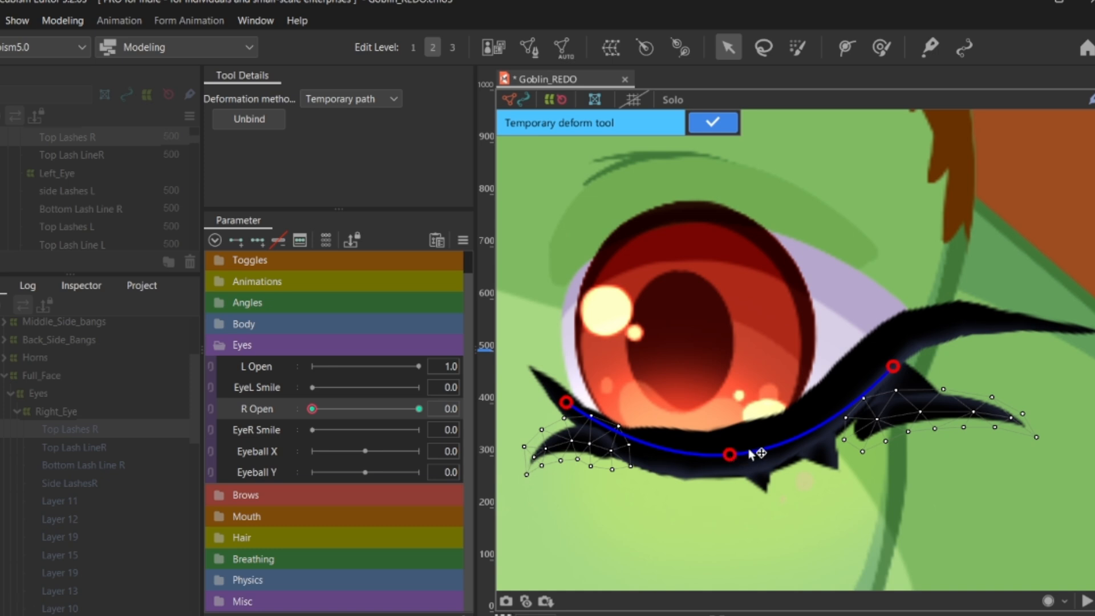
left_click_drag(730, 455, 695, 445)
key("ctrl+z")
key("ctrl+z")
key("ctrl+z")
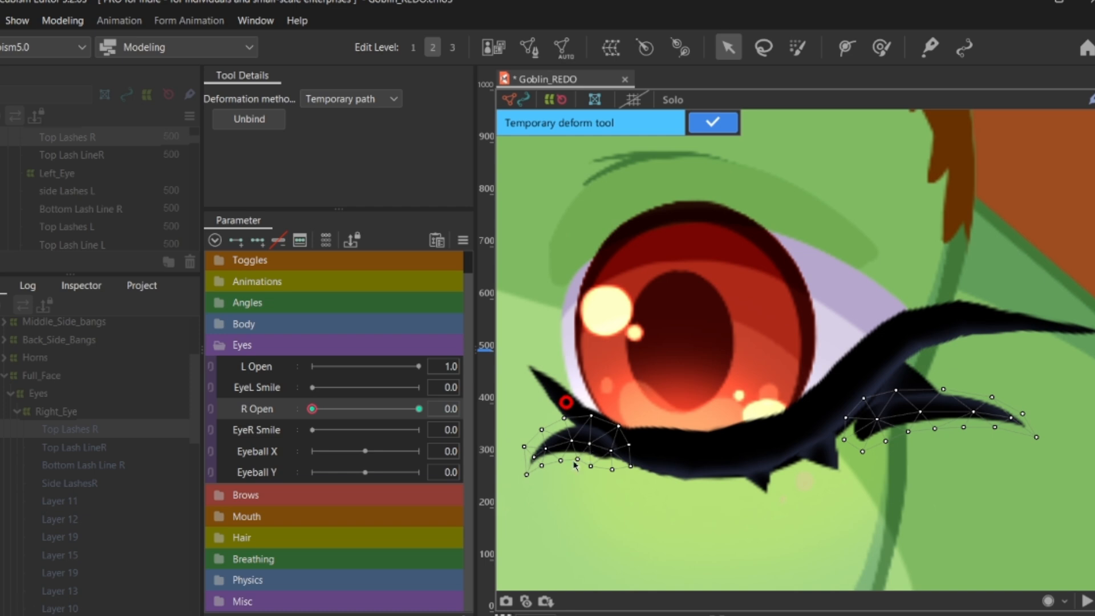
Step: Lay a six-point temporary deformation path along the lower edge of the closed lash line
left_click(566, 408)
left_click(624, 457)
left_click(703, 475)
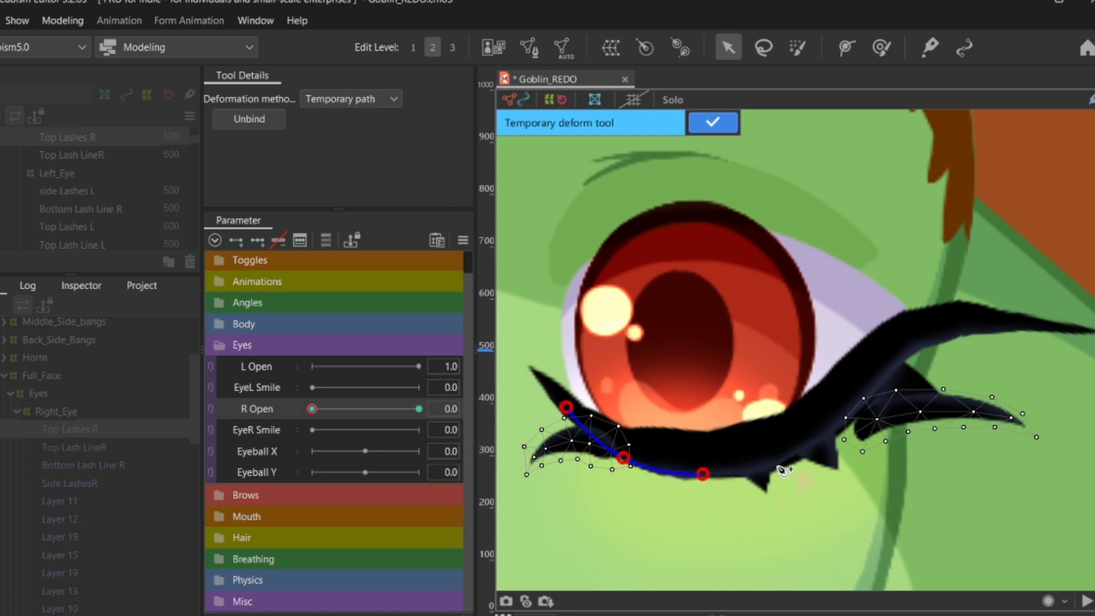
left_click(809, 460)
left_click(862, 430)
left_click(901, 372)
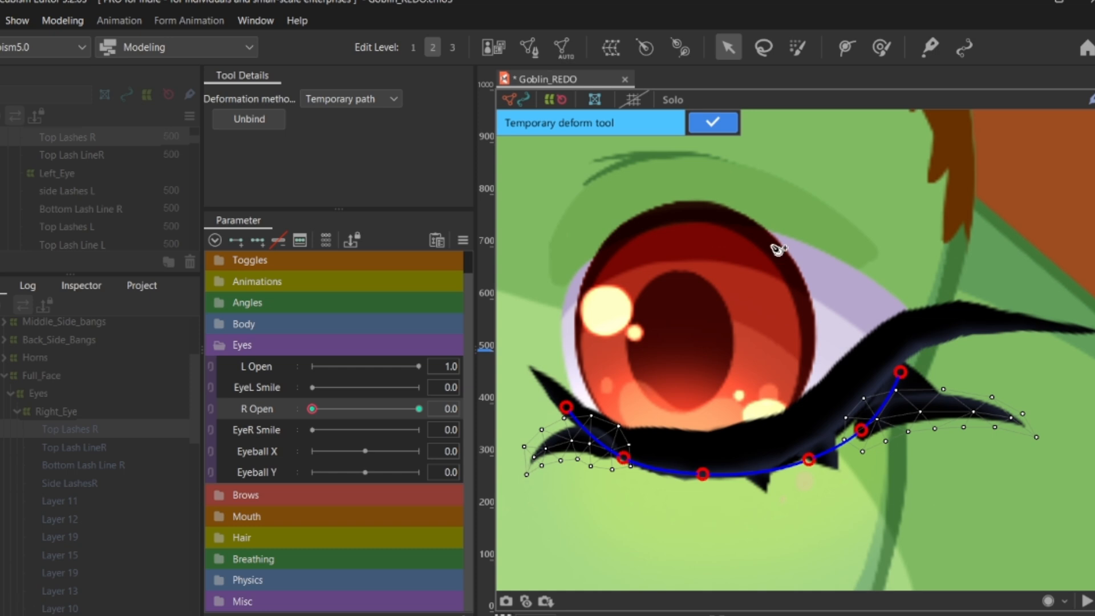
Step: Try to bend the outer-corner lash by moving its path point inward, undo it, and leave the temporary deform tool
left_click(852, 437)
left_click_drag(864, 432, 844, 417)
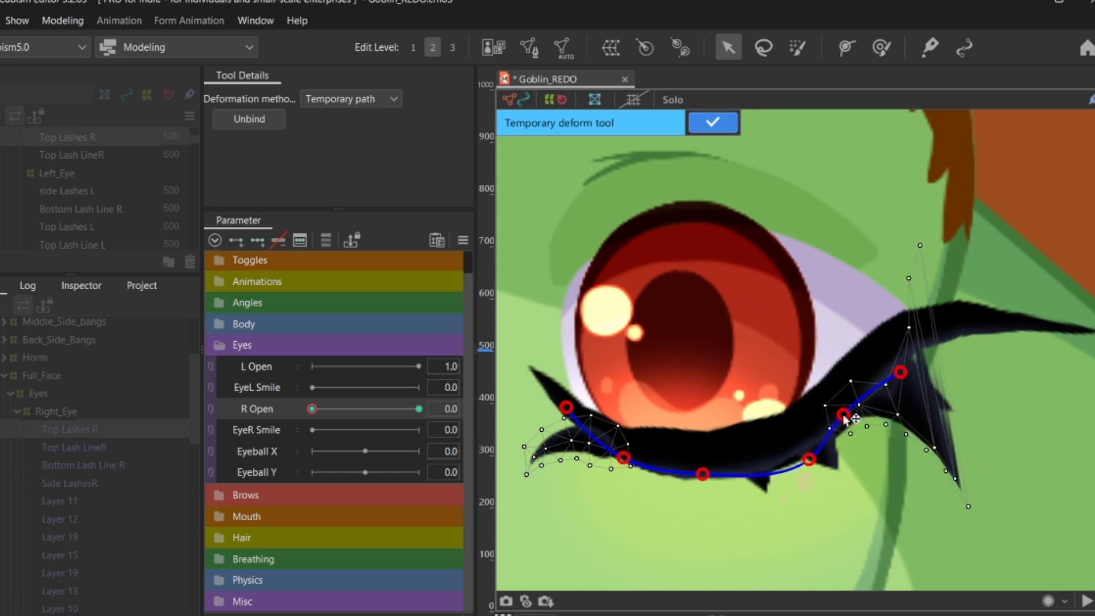
key("ctrl+z")
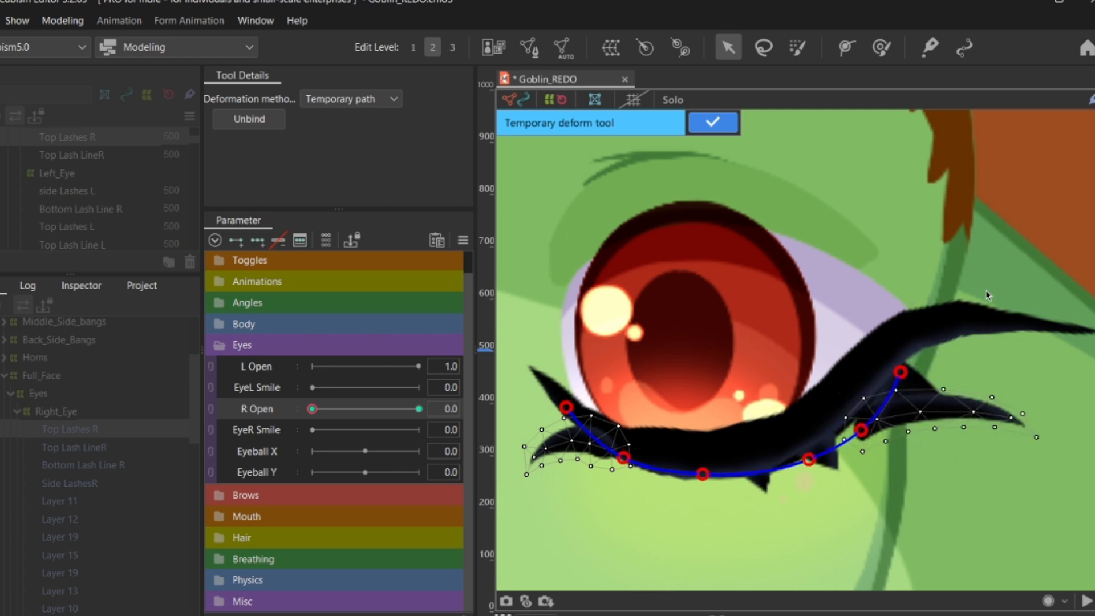
left_click(719, 126)
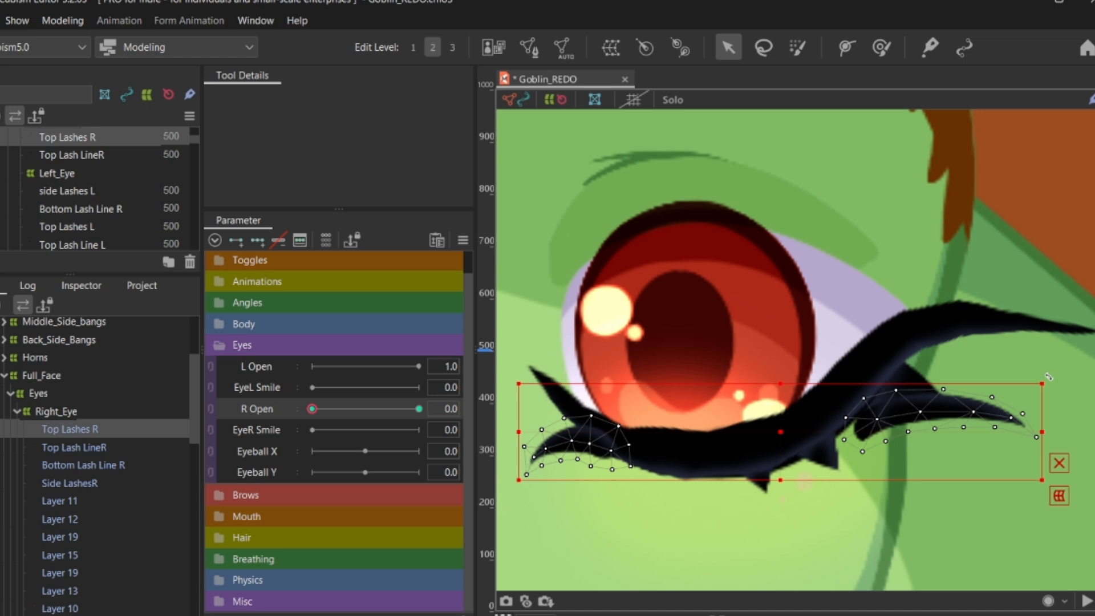
Step: Rotate Top Lashes R slightly counterclockwise, raise it onto the closed lash line, and reduce its height a little
left_click_drag(1048, 376, 1037, 360)
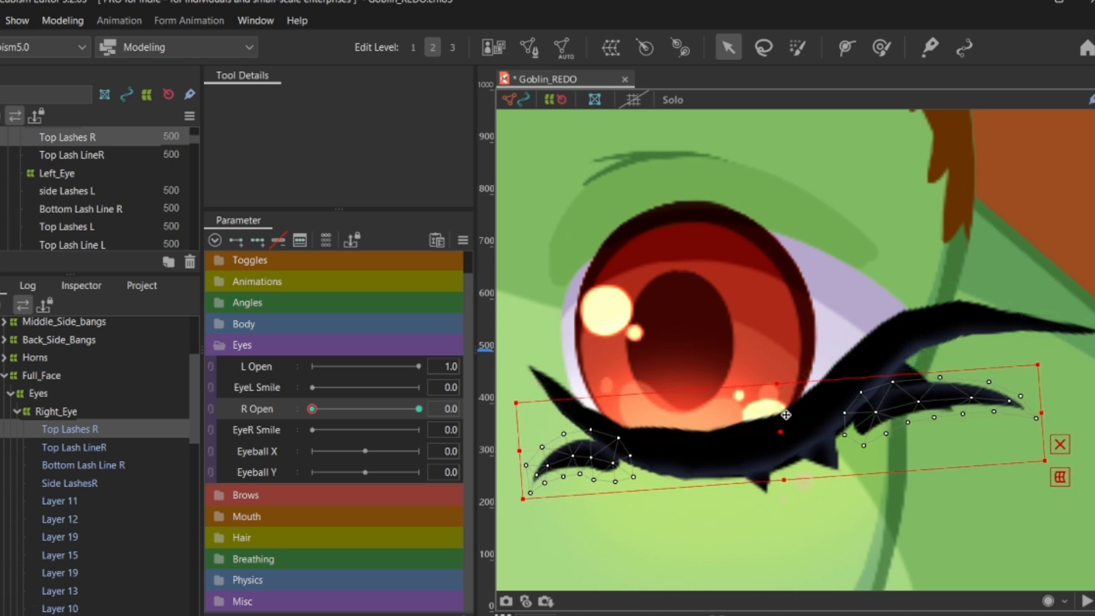
left_click_drag(786, 415, 788, 403)
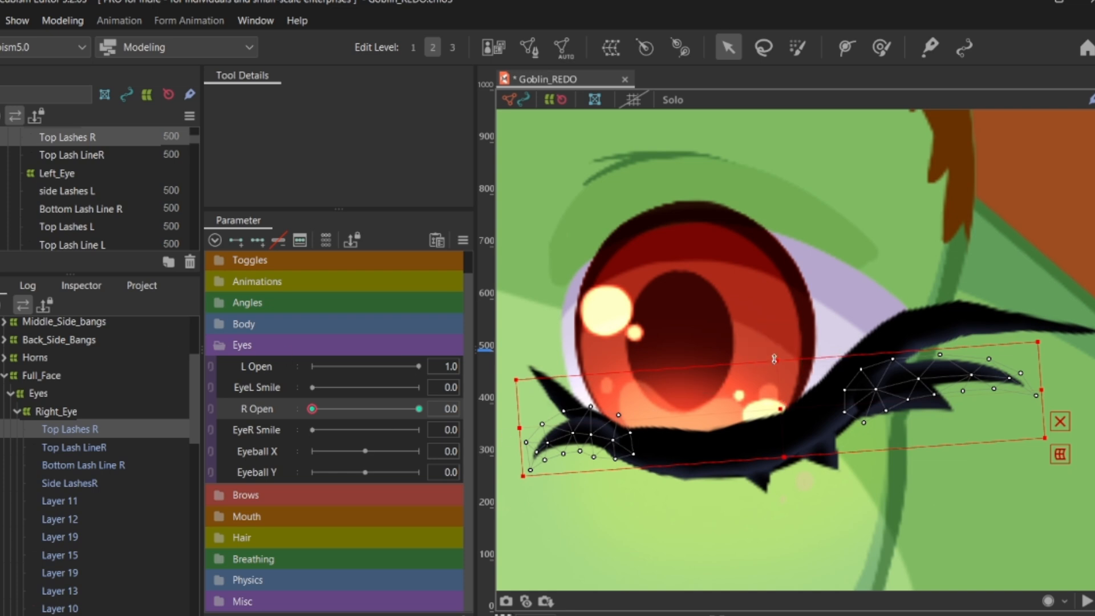
left_click_drag(774, 359, 777, 369)
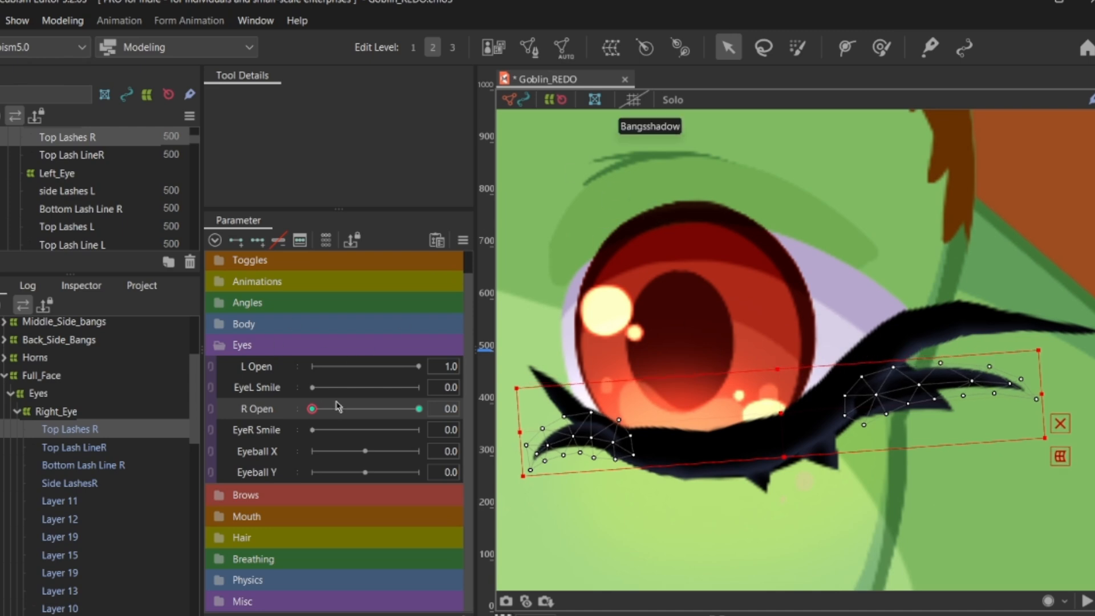
Step: Preview the lash motion by moving R Open to 1.0 and back to 0.0 with the mesh deselected
left_click_drag(317, 413, 450, 415)
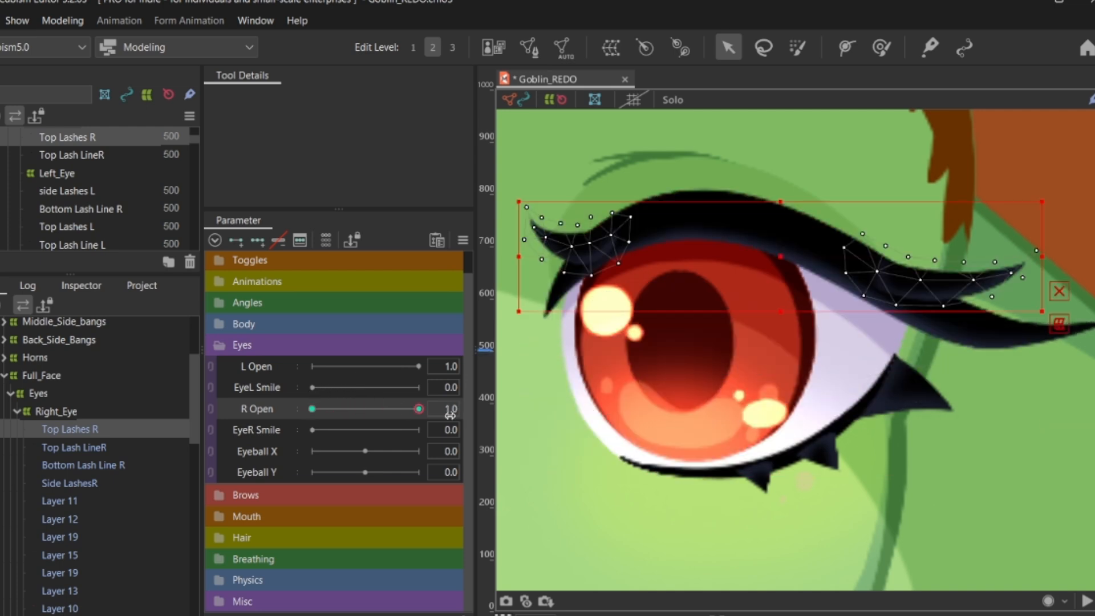
left_click(529, 122)
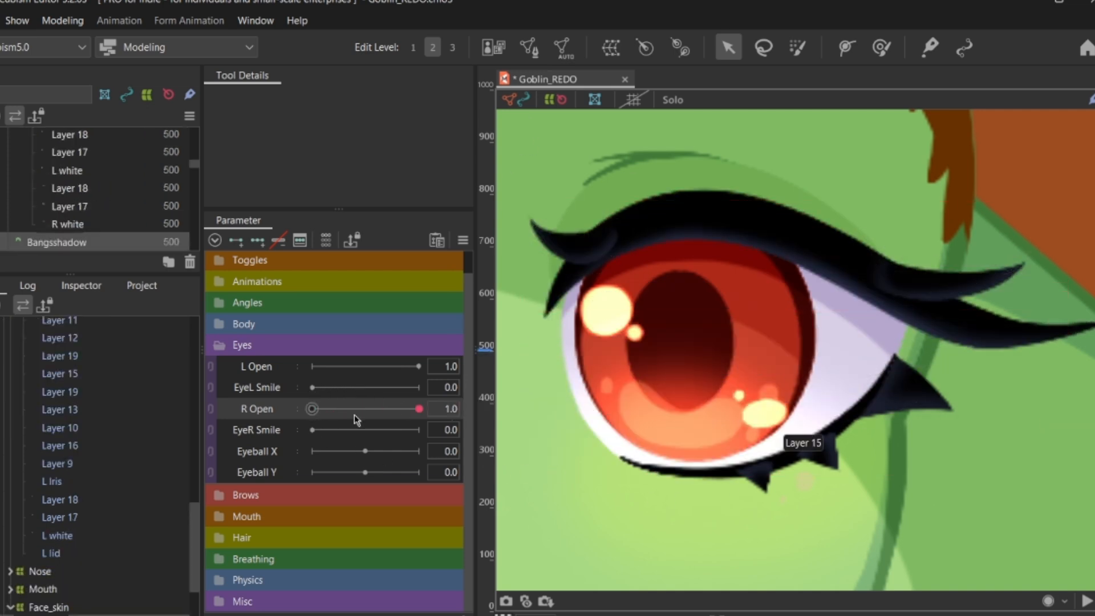
left_click_drag(357, 420, 282, 420)
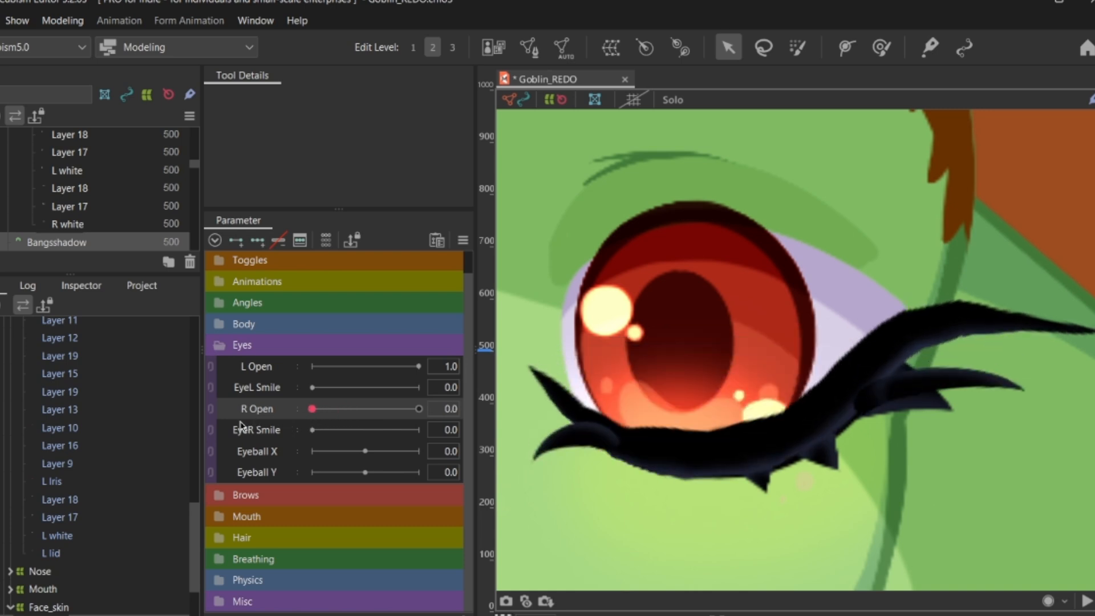
left_click_drag(350, 429, 255, 414)
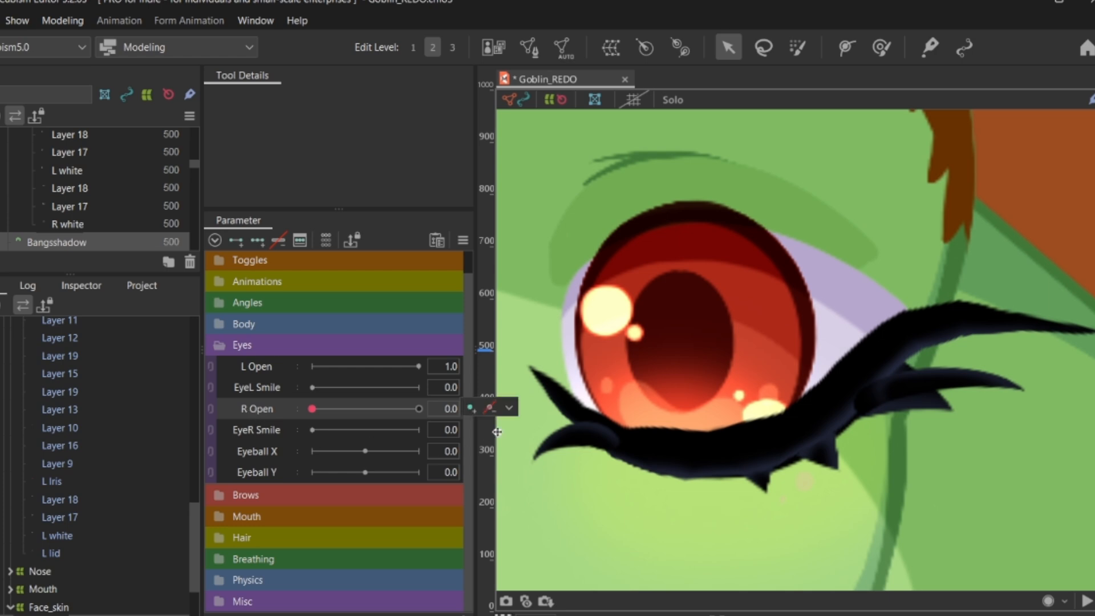
Step: Select Top Lashes R and nudge it slightly upward in its closed-eye position
left_click(556, 442)
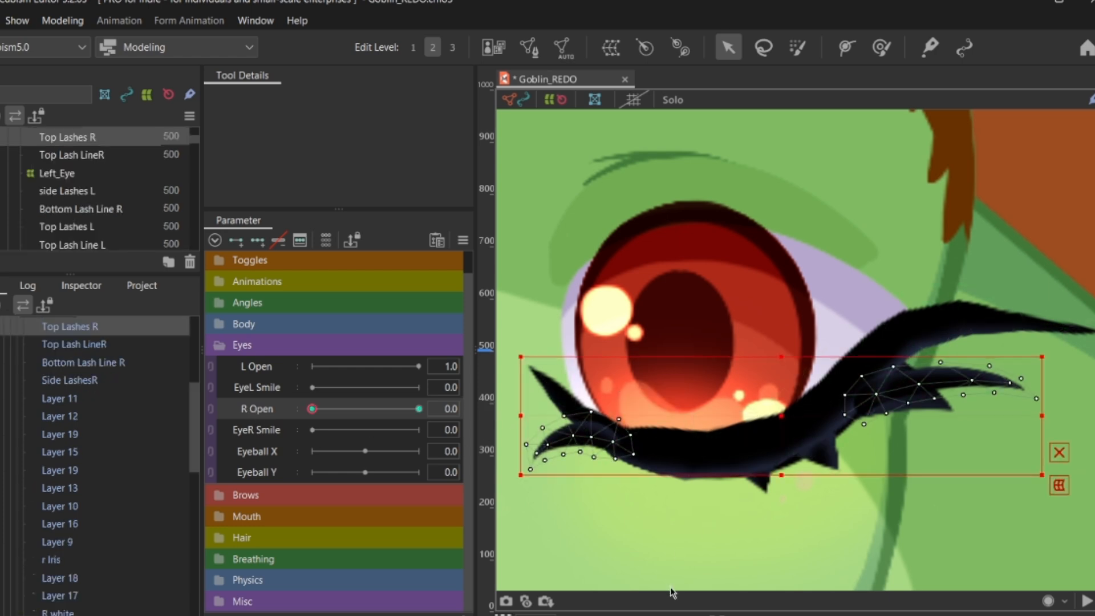
key("Up")
key("Up")
key("Up")
key("Up")
key("Up")
key("Up")
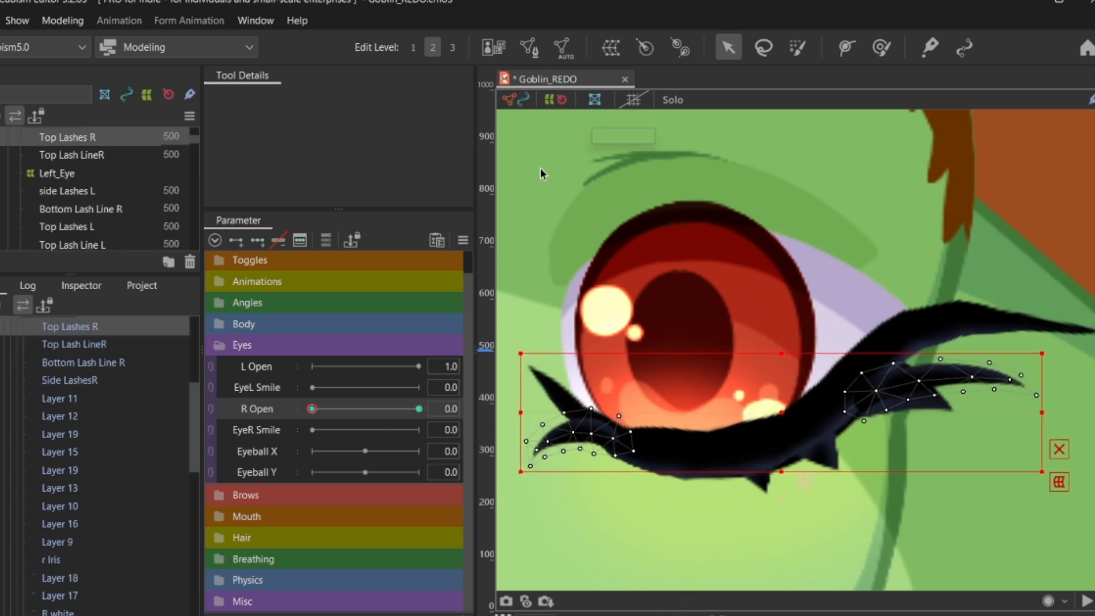
Step: Deselect the lashes and sweep R Open repeatedly between 0.0 and 1.0 to check the blink, ending at 1.0
left_click(542, 174)
left_click_drag(384, 410, 489, 341)
left_click_drag(400, 408, 522, 403)
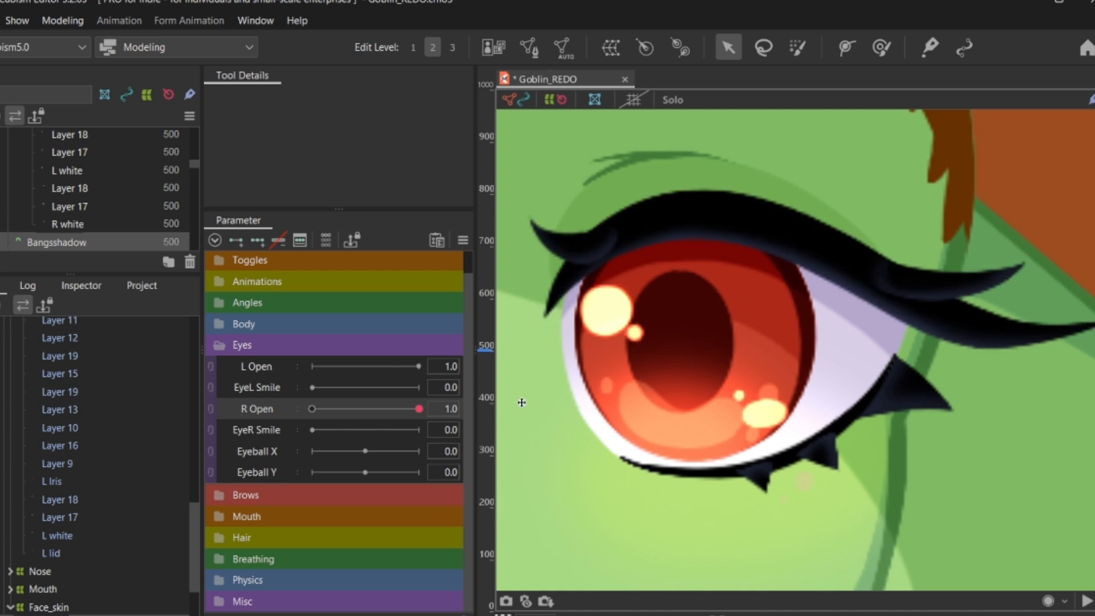
left_click_drag(388, 440, 460, 386)
left_click_drag(345, 422, 250, 420)
left_click_drag(352, 436, 457, 419)
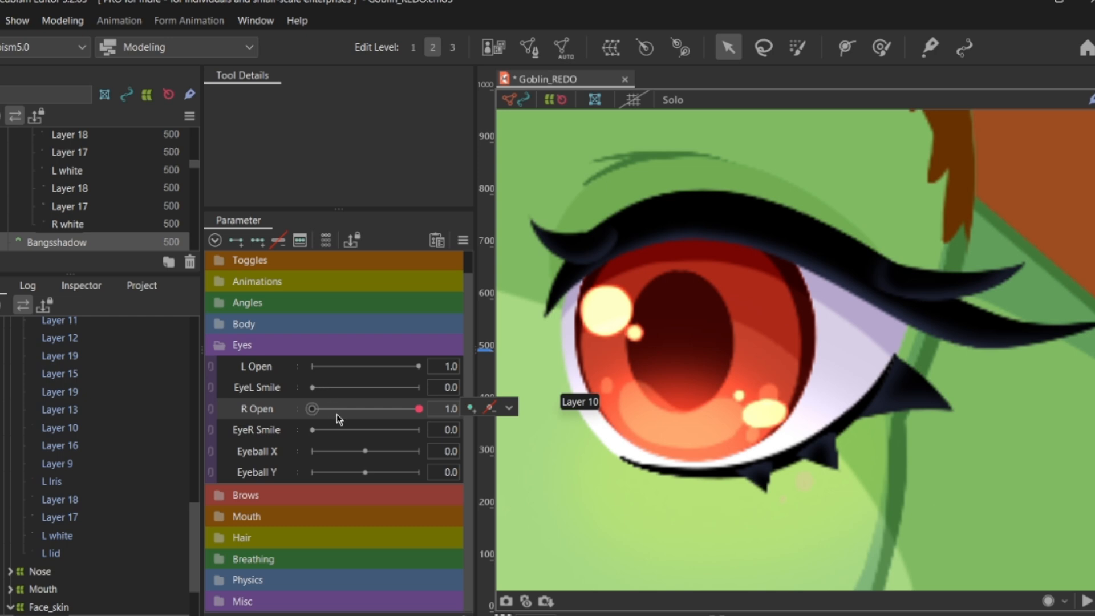
left_click_drag(337, 414, 266, 439)
left_click_drag(354, 436, 456, 425)
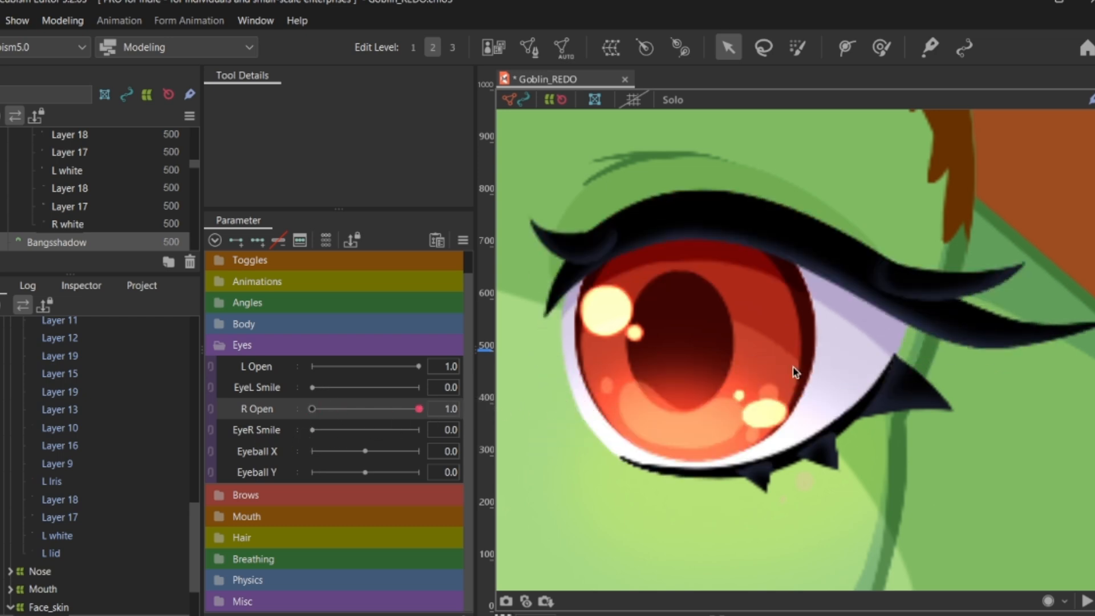
Step: Select R white under Right_Eye, show its properties, and select its ID text, ArtMesh132
scroll(86, 571, "down", 1)
scroll(91, 463, "up", 2)
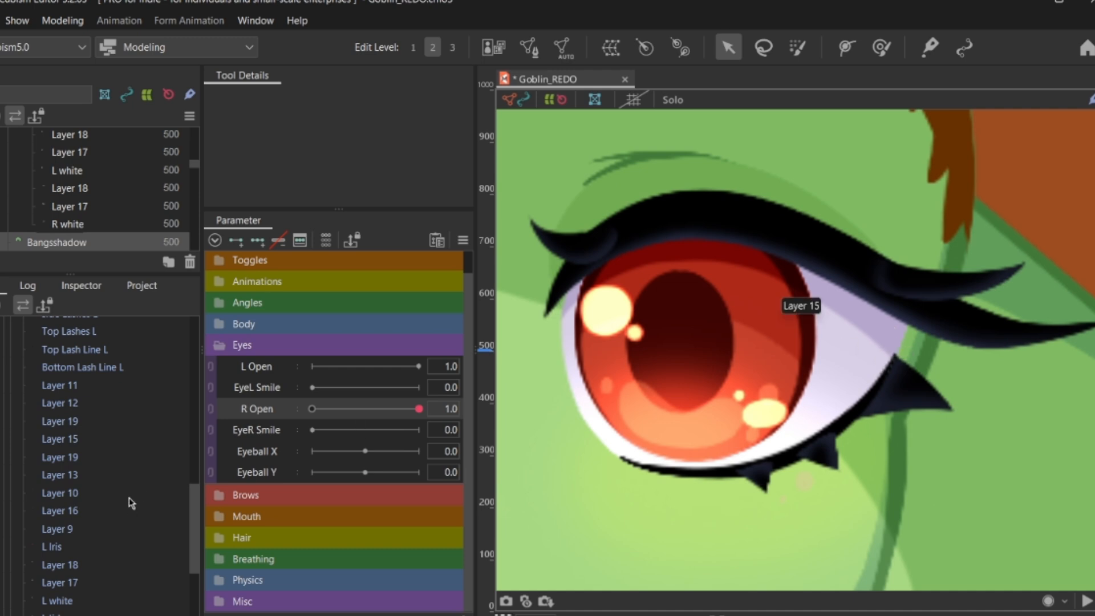
scroll(129, 489, "up", 2)
scroll(129, 488, "down", 2)
scroll(129, 487, "up", 8)
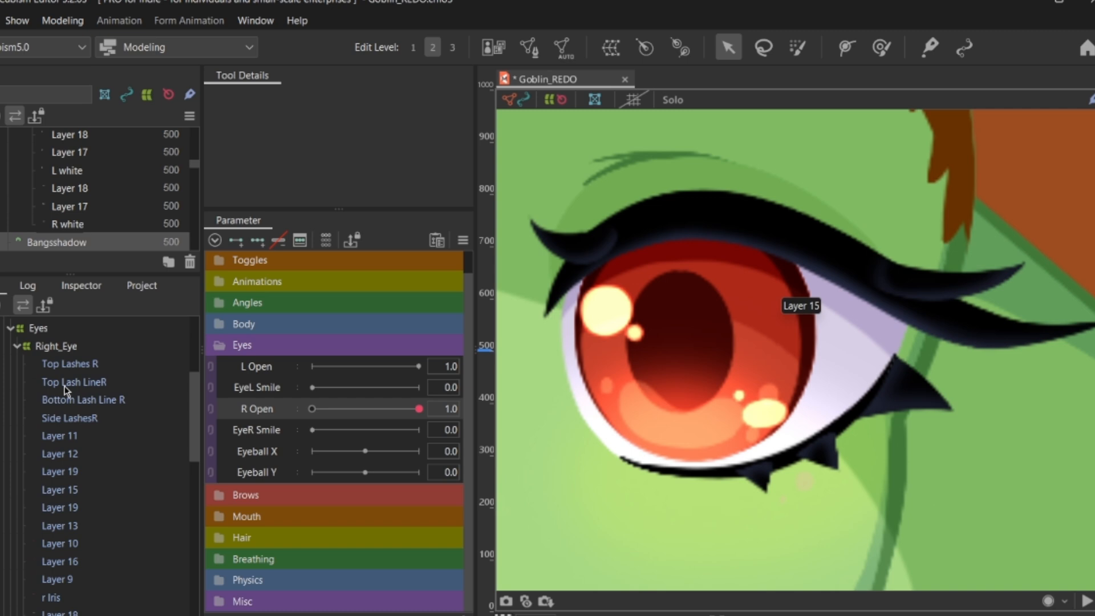
scroll(66, 390, "down", 2)
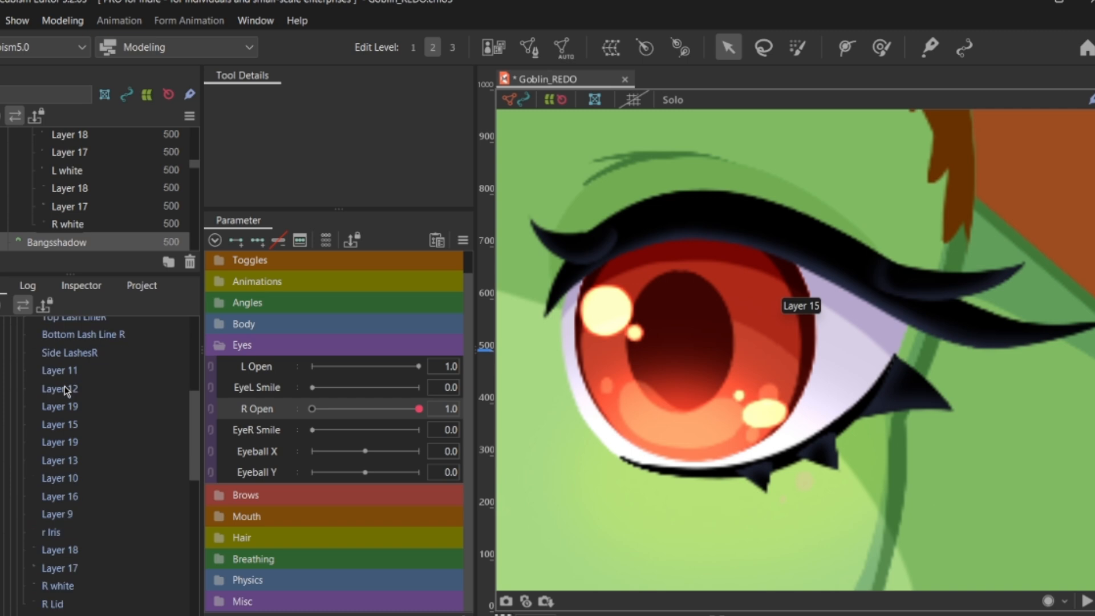
left_click(59, 585)
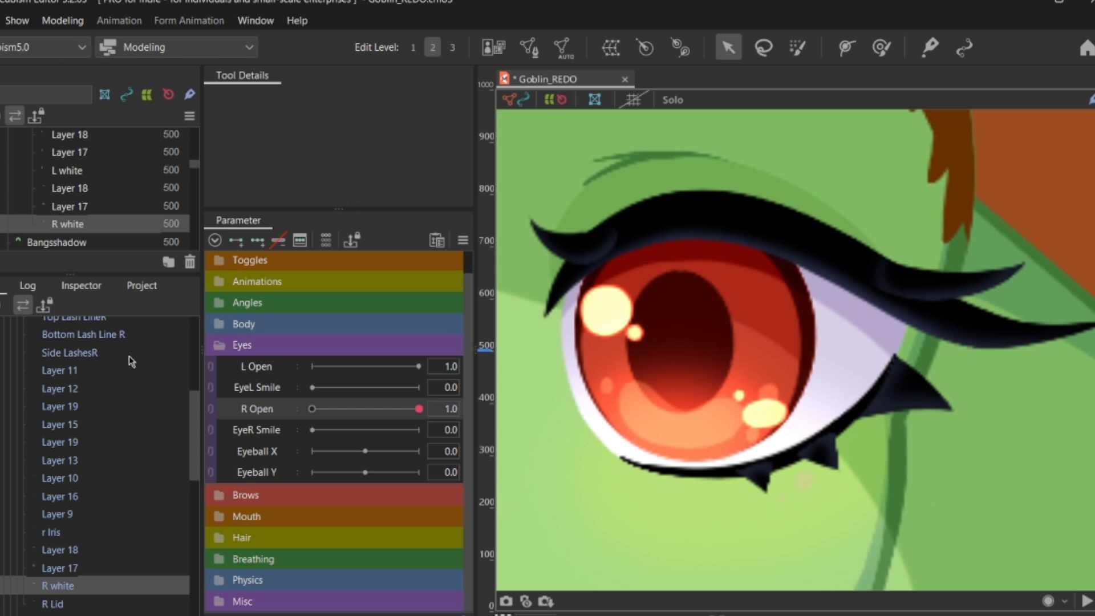
left_click(142, 286)
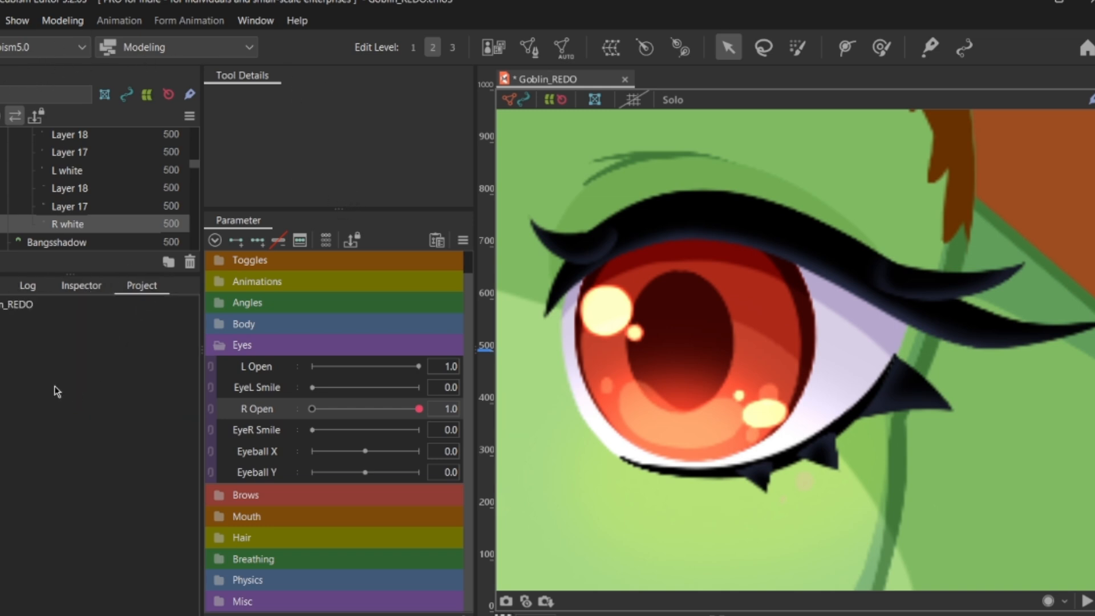
left_click(28, 285)
left_click(81, 285)
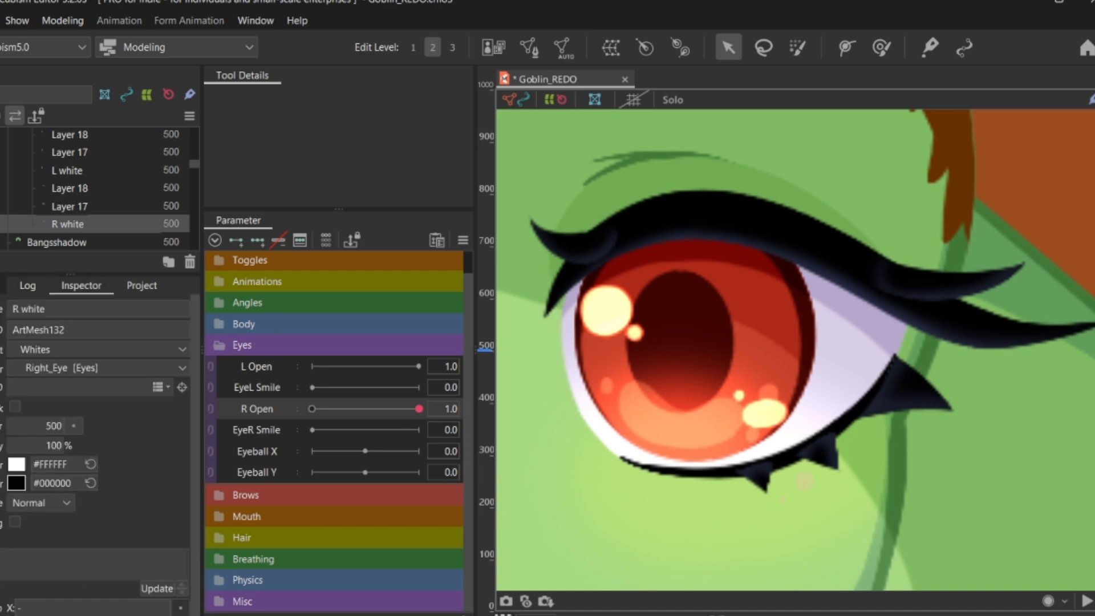
double_click(34, 326)
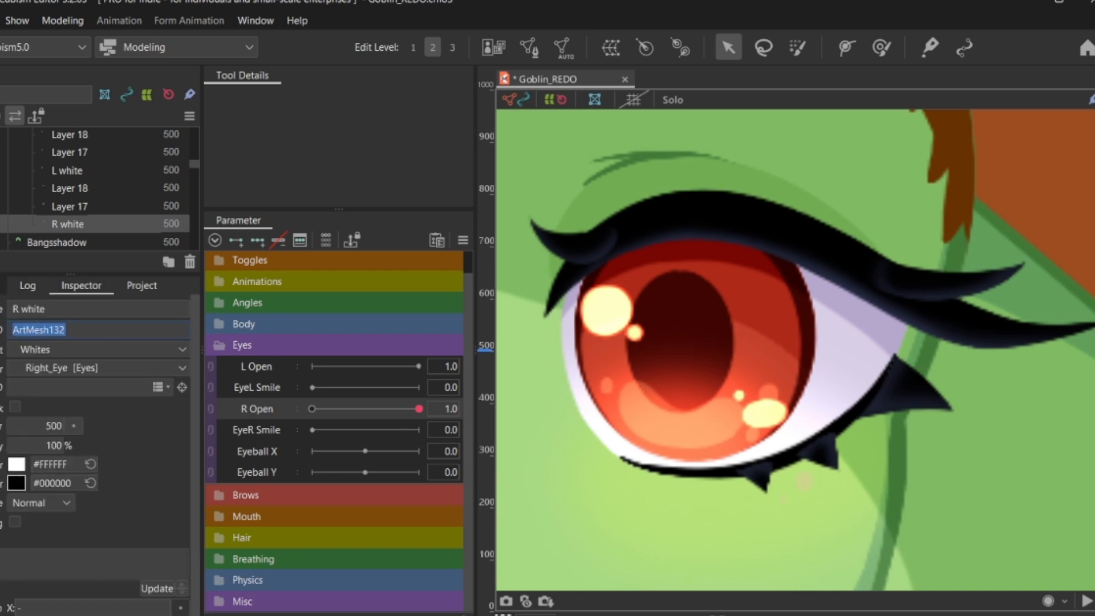
Step: Clip r Iris to the R white mesh by entering ArtMesh132 as its clipping ID
left_click(2, 286)
left_click(51, 533)
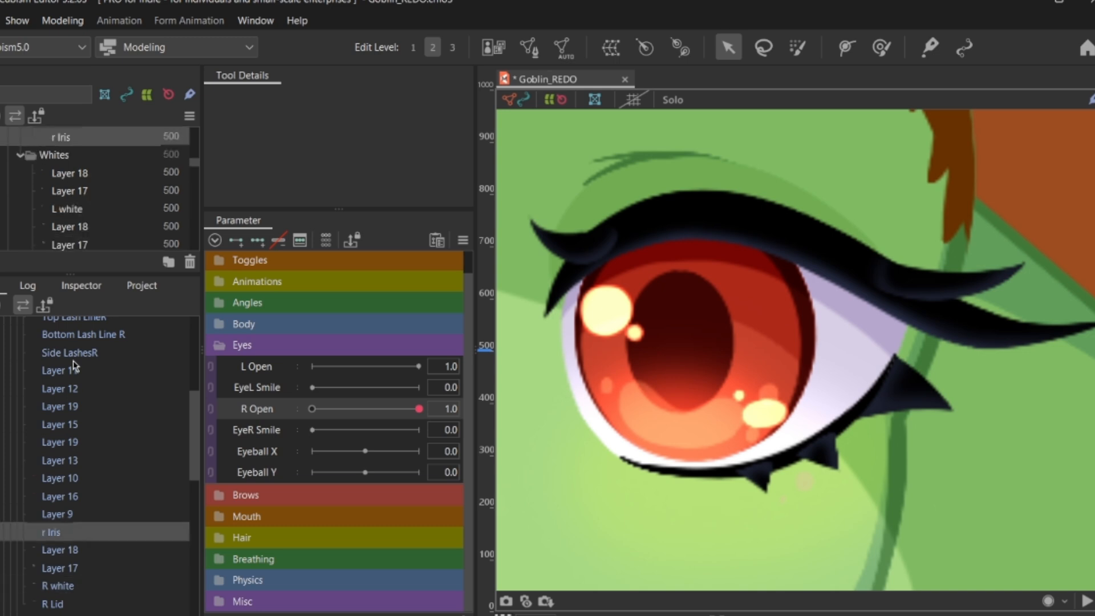
left_click(63, 288)
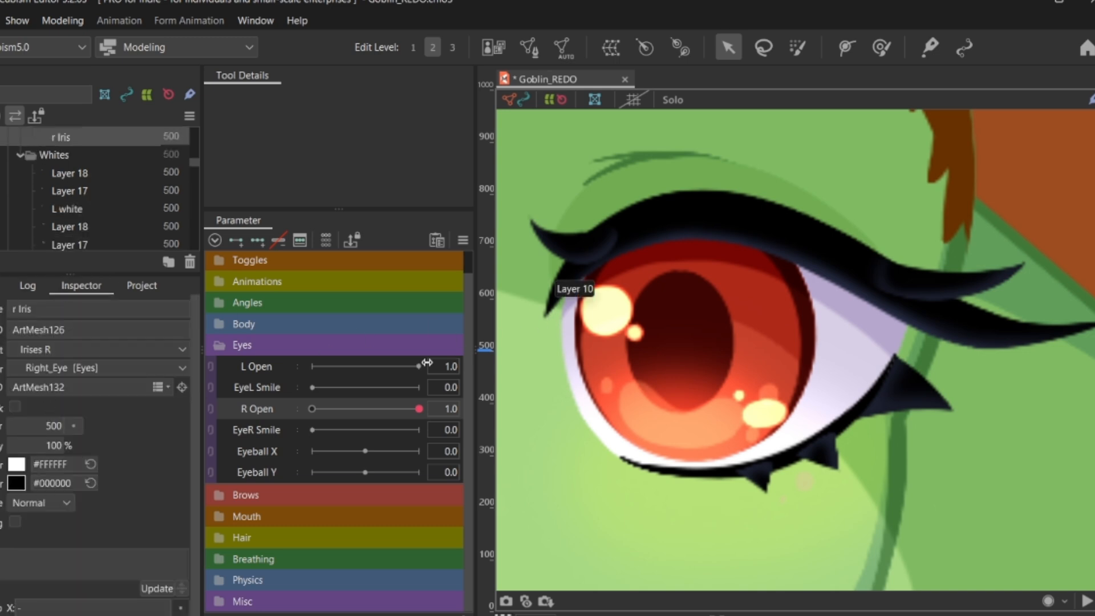
Step: Preview the clipped iris by sweeping R Open toward closed and back to 1.0
left_click_drag(367, 403, 335, 410)
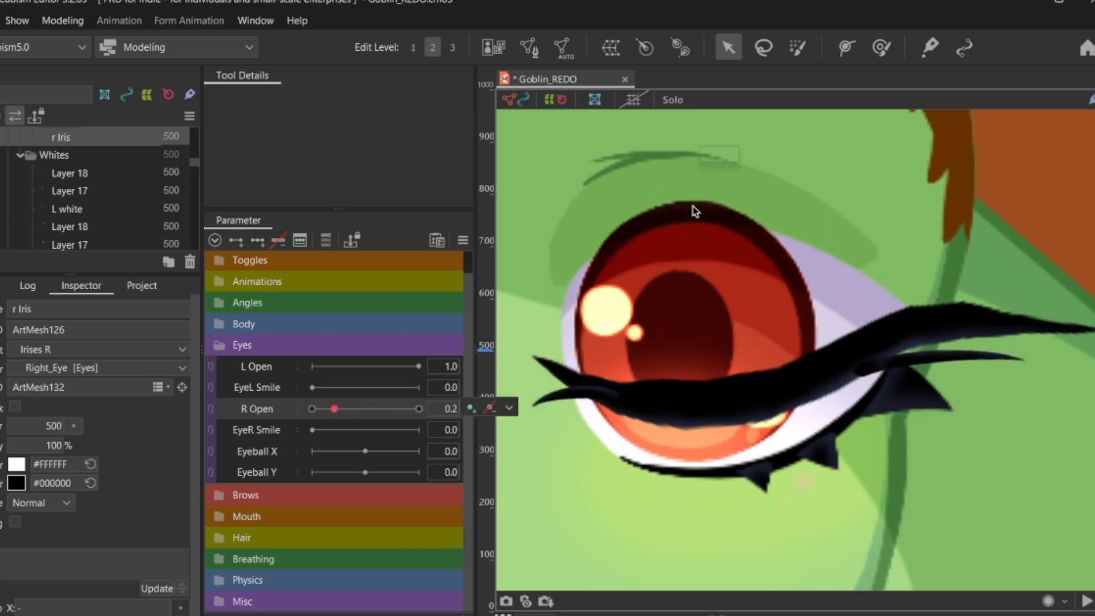
left_click_drag(314, 409, 420, 409)
Step: Generate an automatic mesh for R white, comparing the Standard and Deformation (Little) presets before applying Deformation (Heavy)
left_click(2, 286)
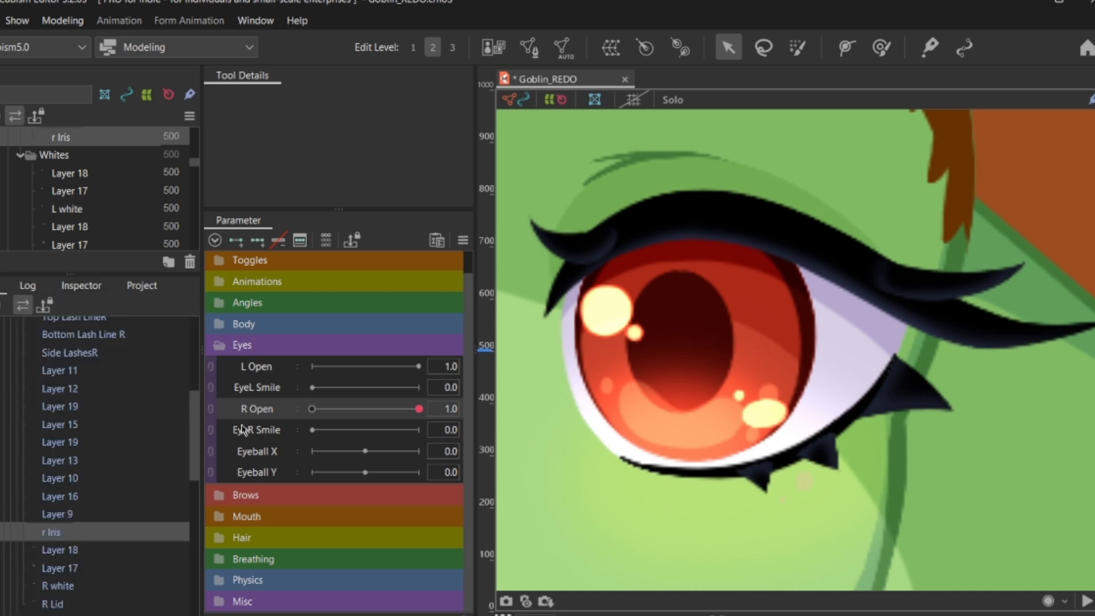
scroll(129, 536, "down", 2)
left_click(46, 521)
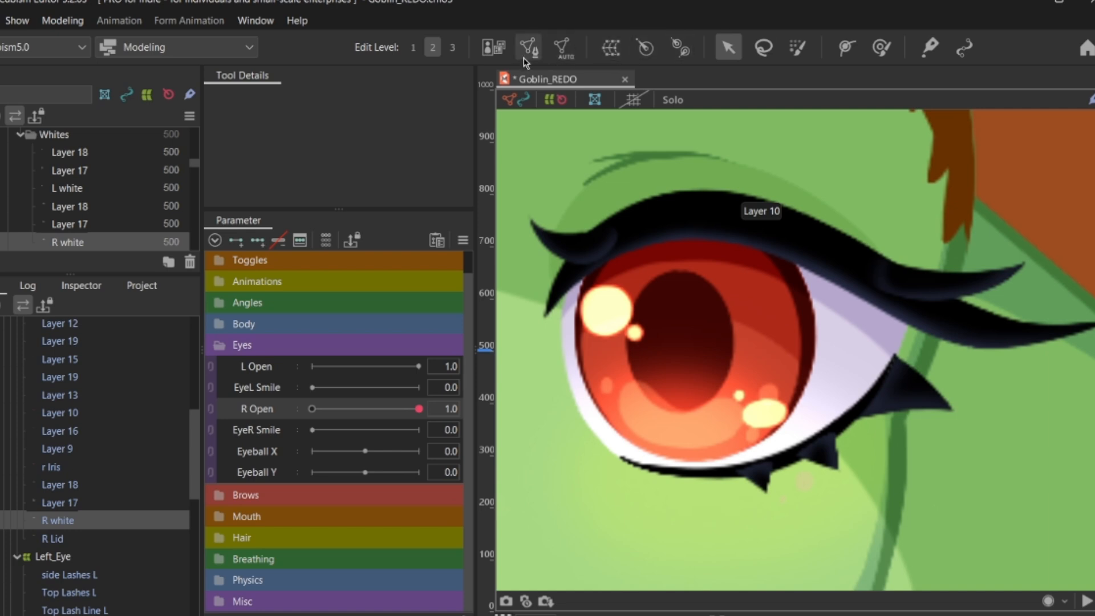
left_click(565, 46)
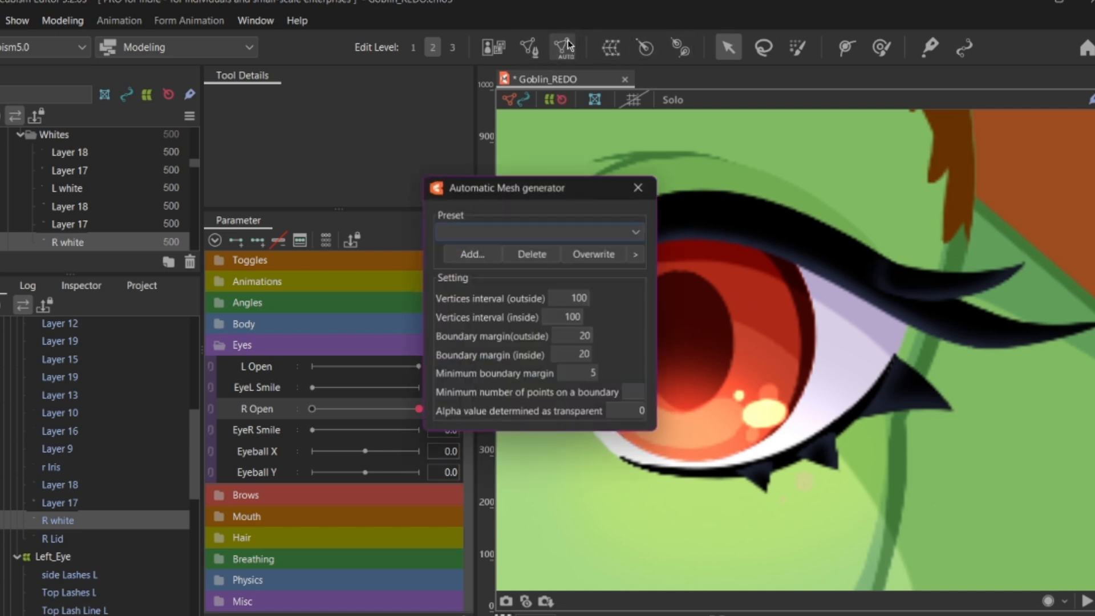
left_click(509, 230)
left_click(459, 246)
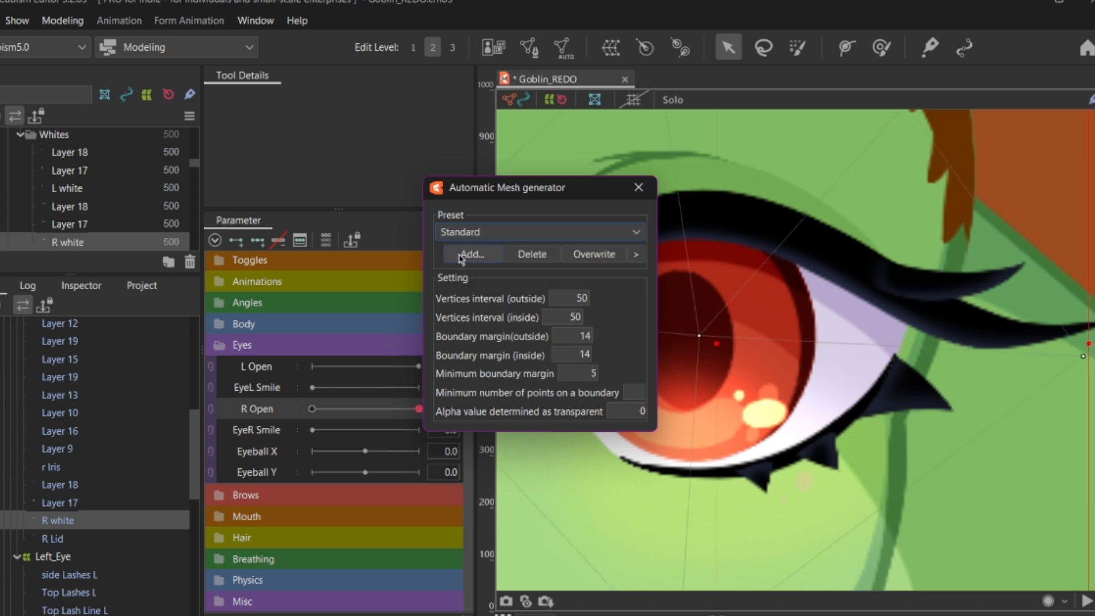
scroll(728, 282, "down", 5)
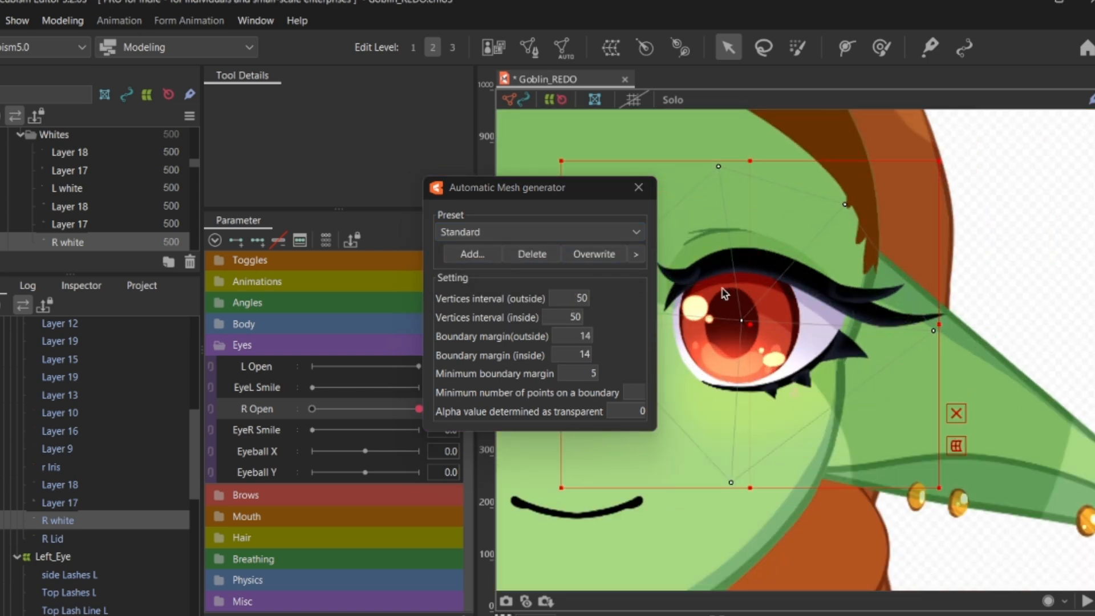
left_click(530, 238)
left_click(507, 263)
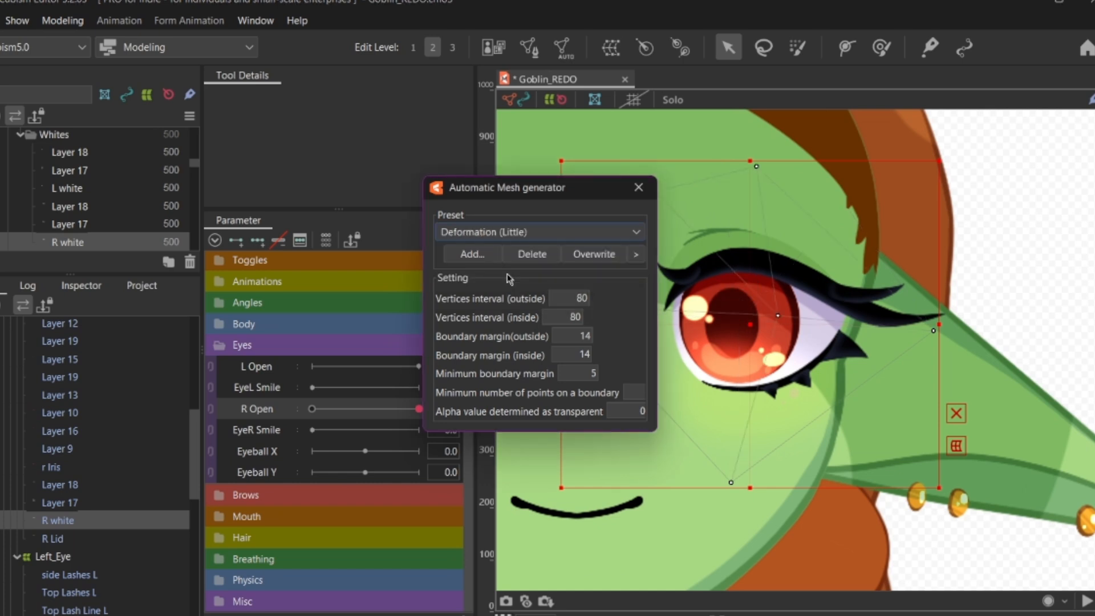
left_click(509, 234)
left_click(498, 279)
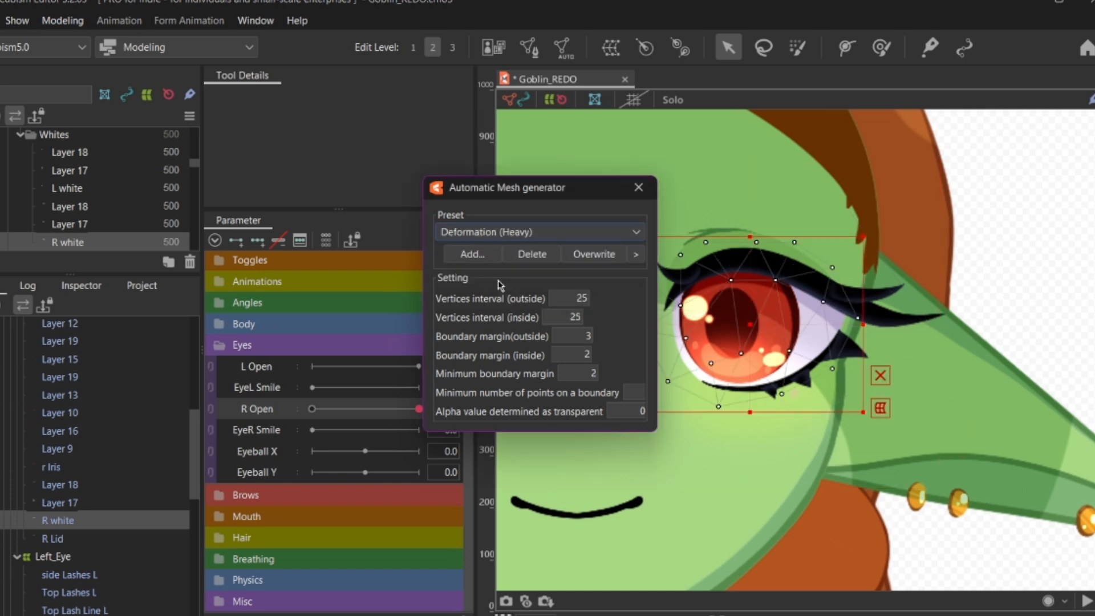
left_click(638, 187)
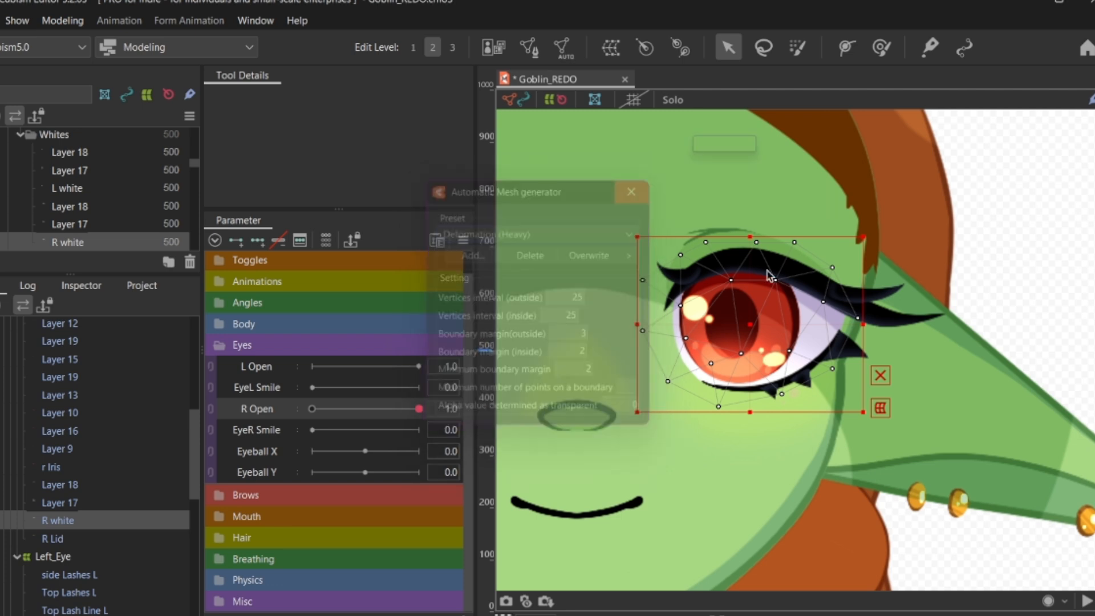
Step: Key R white at both ends of R Open, set R Open to 0.0 and activate the Deform Brush
scroll(714, 353, "up", 2)
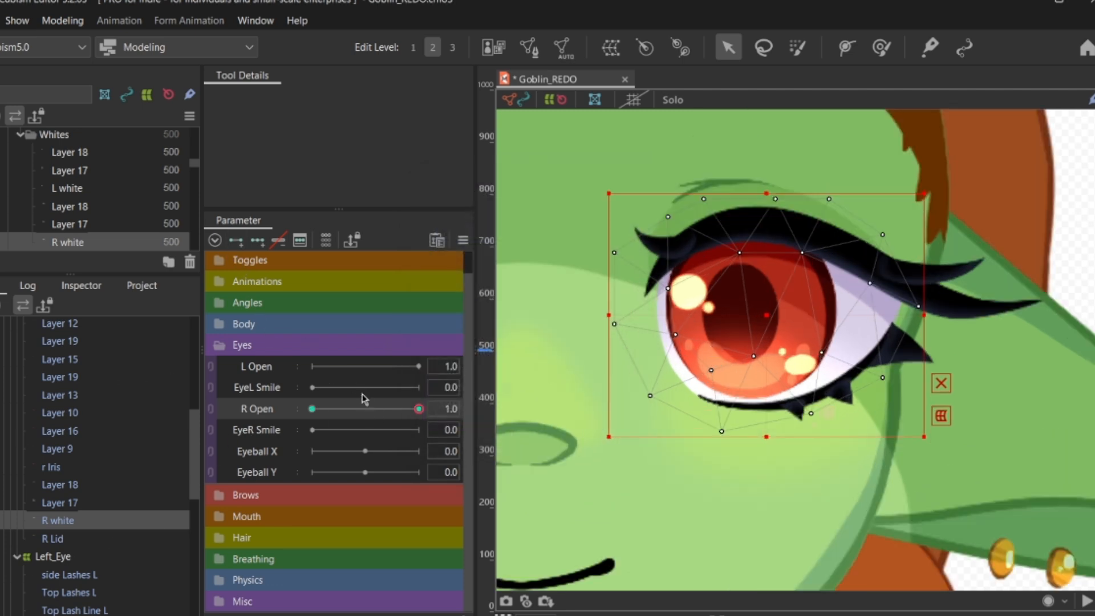
left_click_drag(374, 417, 220, 428)
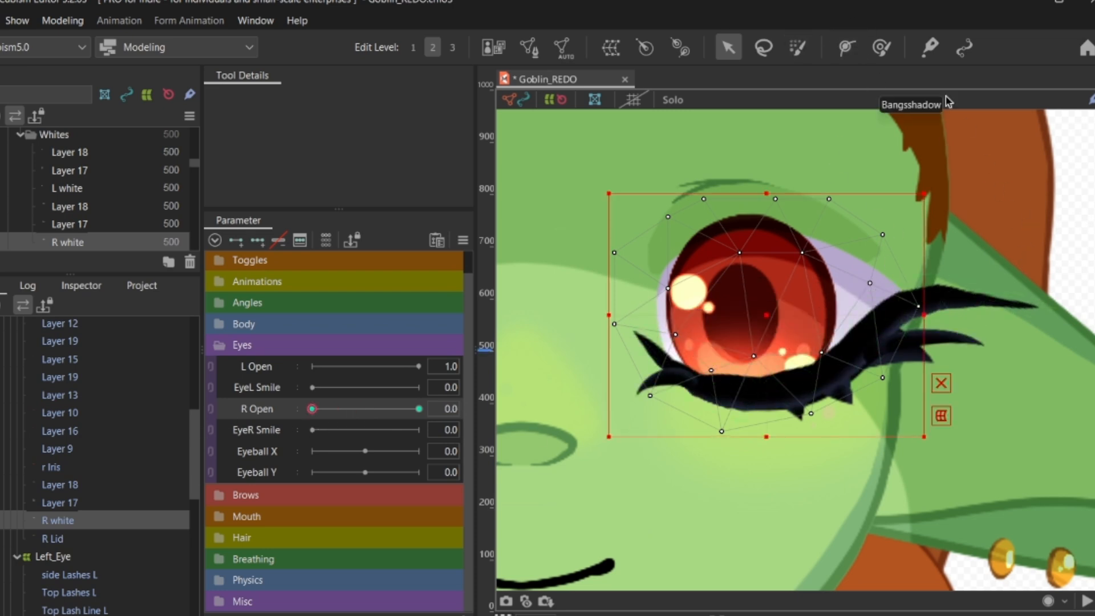
left_click(881, 47)
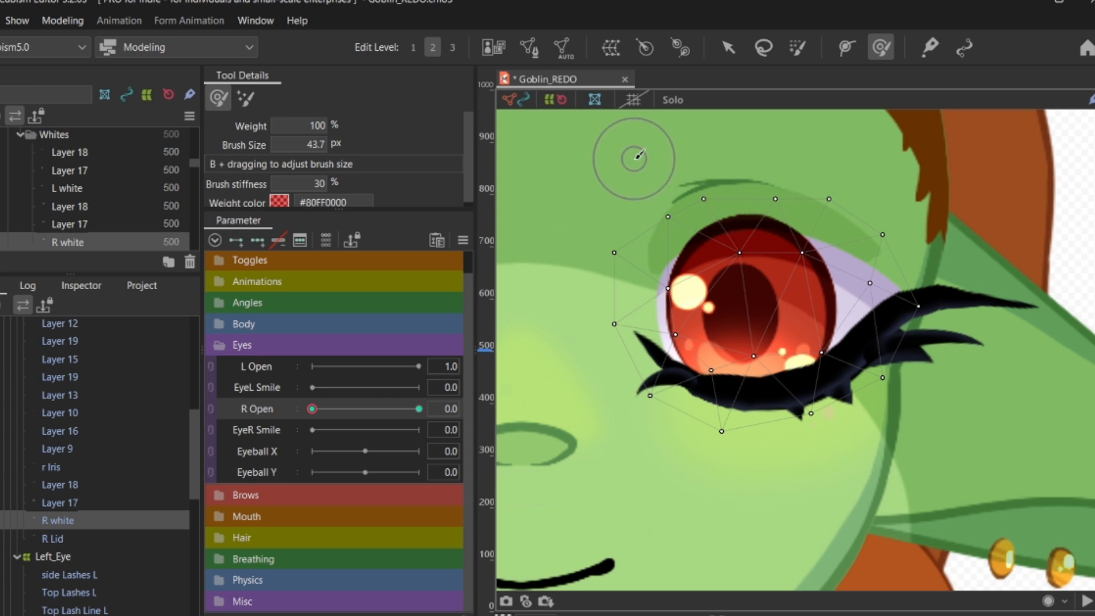
Step: Enlarge the Deform Brush to 124.1 px and push R white's upper mesh down toward the closed lashes
mouse_move(639, 155)
left_mouse_down()
mouse_move(770, 180)
mouse_move(772, 239)
mouse_move(758, 230)
mouse_move(713, 297)
mouse_move(656, 245)
mouse_move(684, 271)
mouse_move(678, 325)
mouse_move(730, 288)
mouse_move(735, 314)
left_mouse_up()
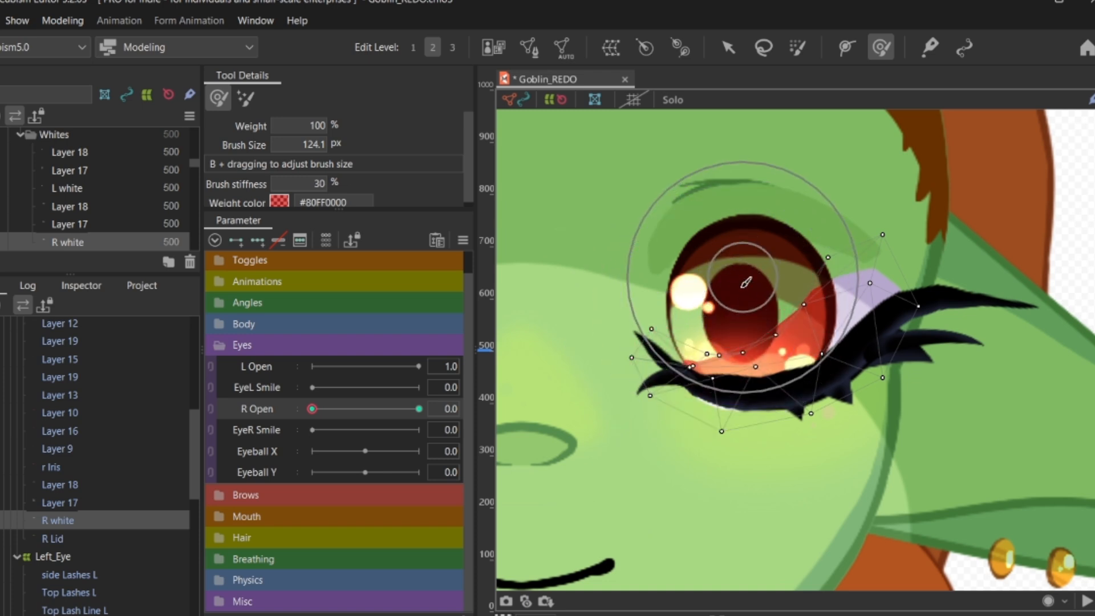
key("ctrl+z")
mouse_move(779, 223)
left_mouse_down()
mouse_move(759, 246)
mouse_move(802, 298)
mouse_move(788, 290)
mouse_move(820, 264)
mouse_move(826, 311)
mouse_move(837, 316)
left_mouse_up()
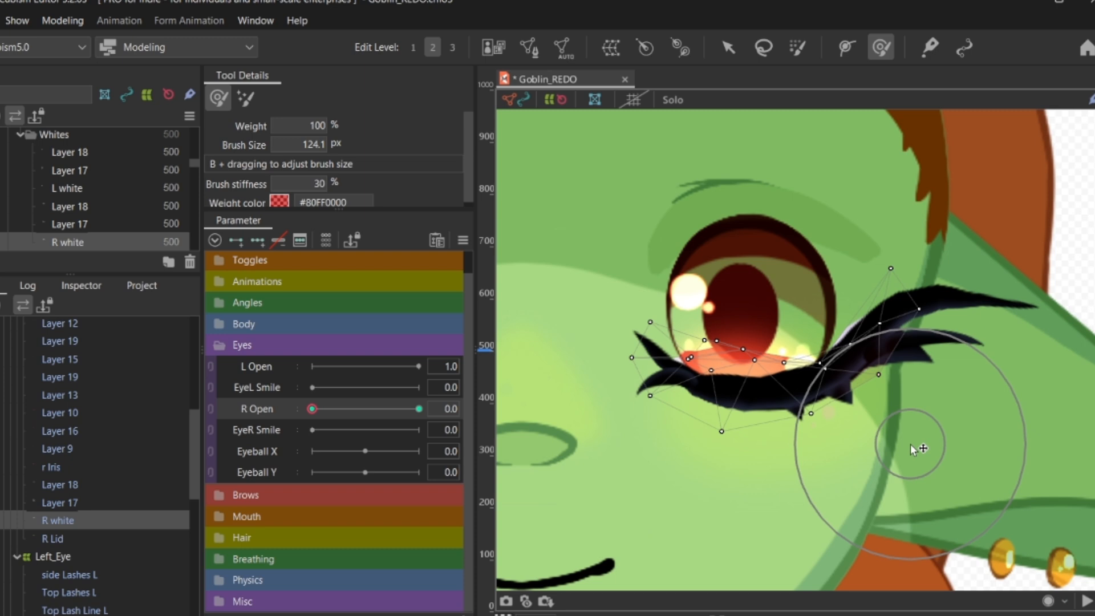
Step: Tuck the remaining upper and lower edges of R white behind the closed lashes with the Deform Brush
left_click_drag(911, 444, 906, 434)
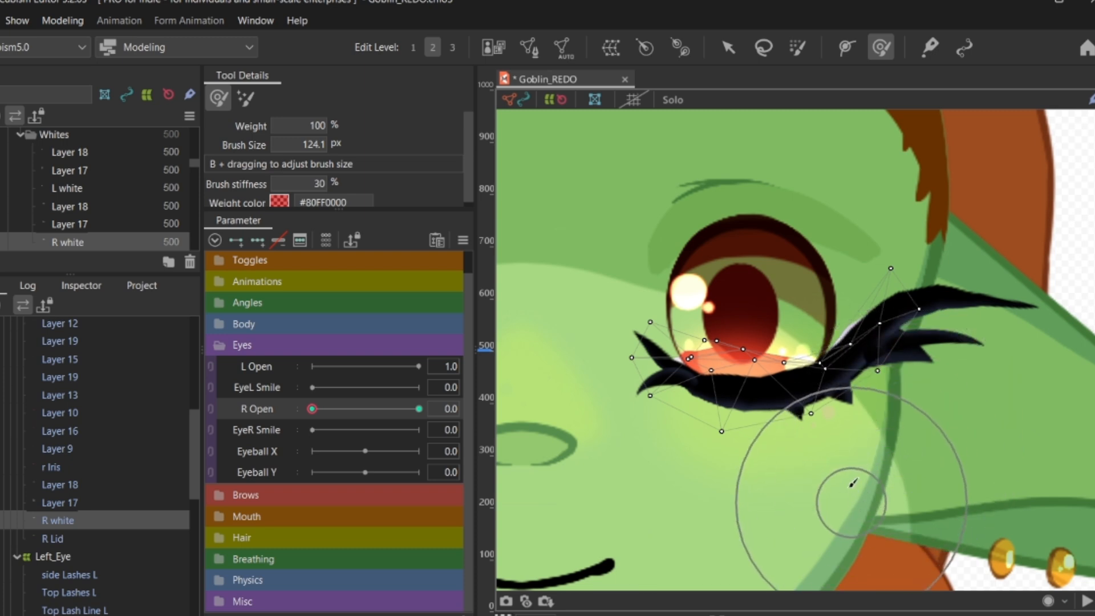
left_click_drag(851, 495, 845, 464)
left_click_drag(732, 522, 733, 485)
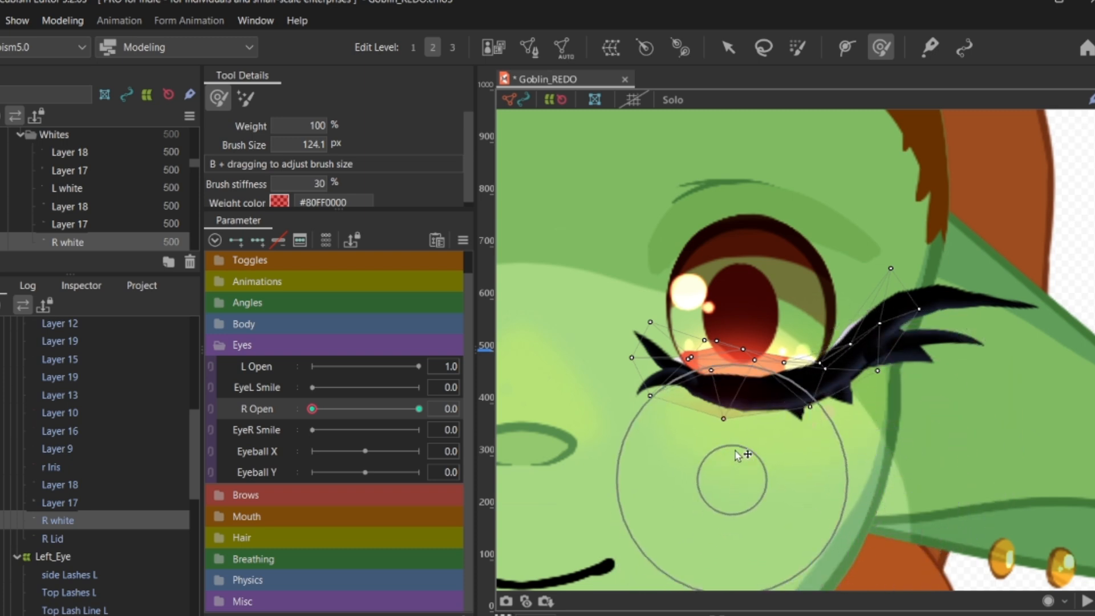
left_click_drag(768, 286, 765, 325)
left_click_drag(743, 269, 723, 341)
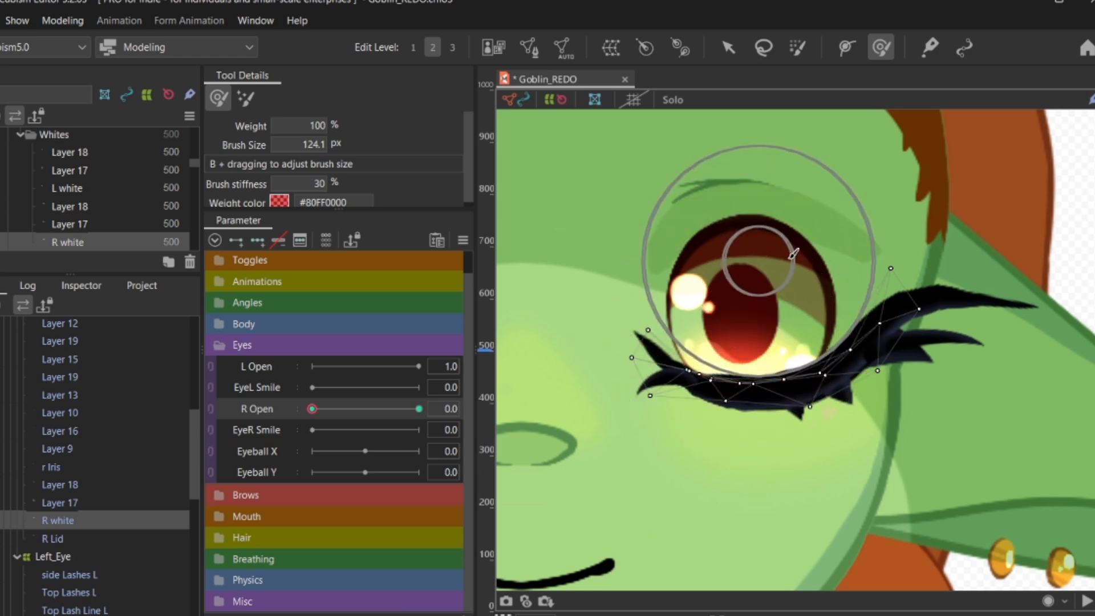
left_click_drag(815, 251, 821, 307)
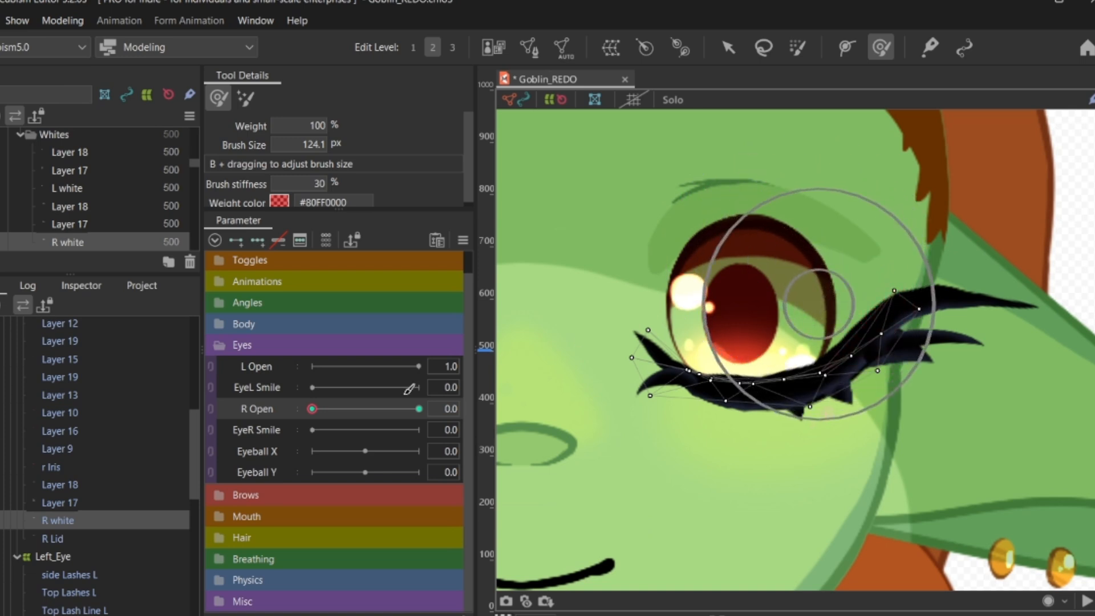
Step: Lower the bottom edge of R white's mesh slightly and sweep R Open between 0.0 and 1.0 to check the blink
mouse_move(336, 409)
left_mouse_down()
mouse_move(438, 404)
mouse_move(298, 409)
left_mouse_up()
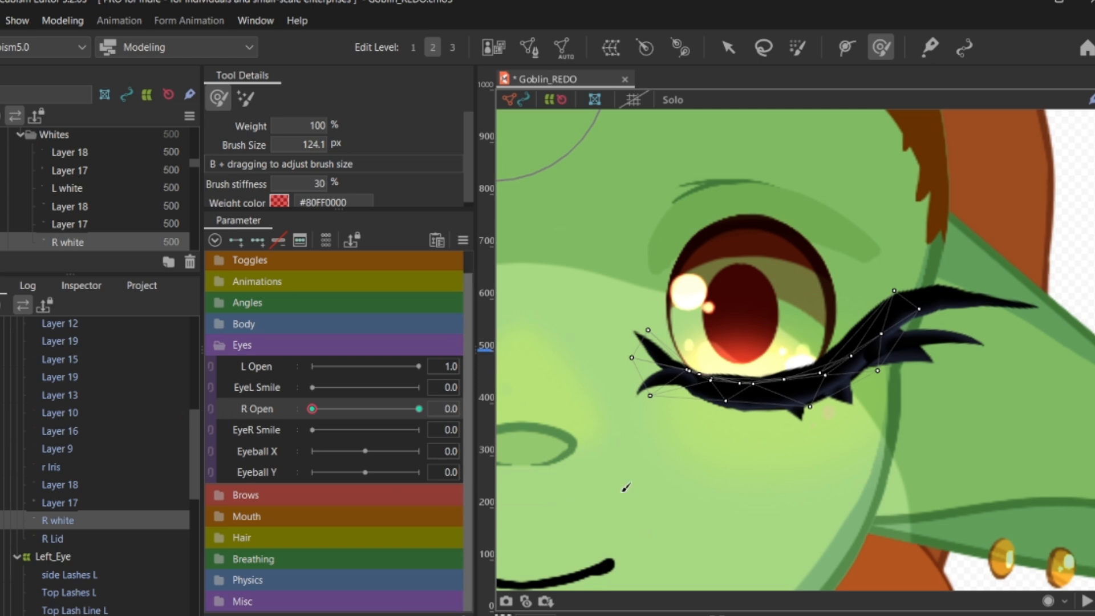
mouse_move(721, 510)
left_mouse_down()
mouse_move(707, 594)
mouse_move(689, 615)
left_mouse_up()
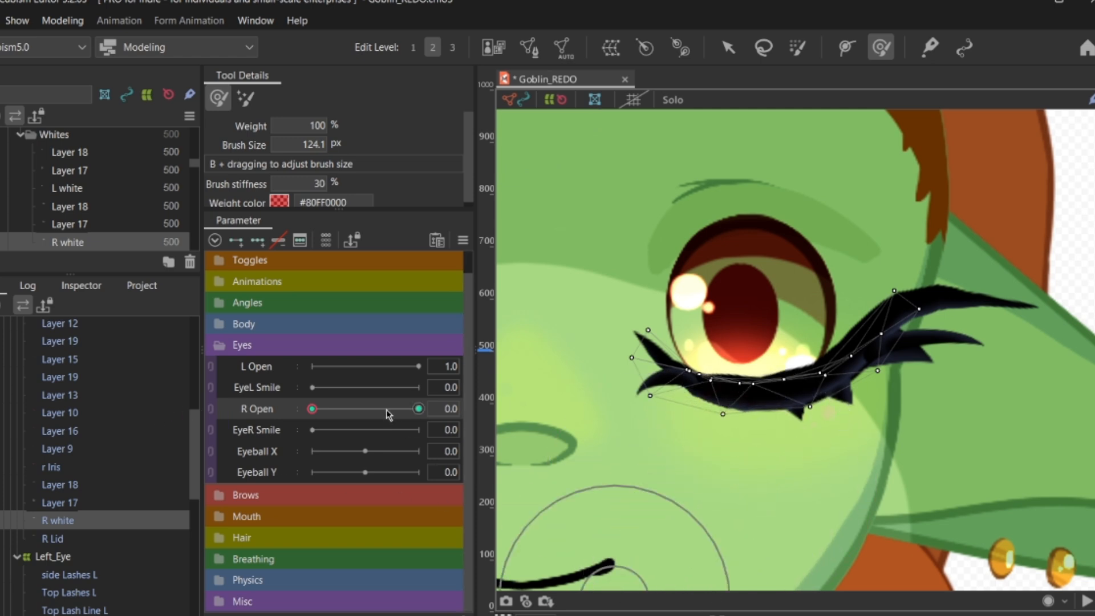
left_click_drag(333, 413, 456, 422)
left_click_drag(386, 409, 311, 411)
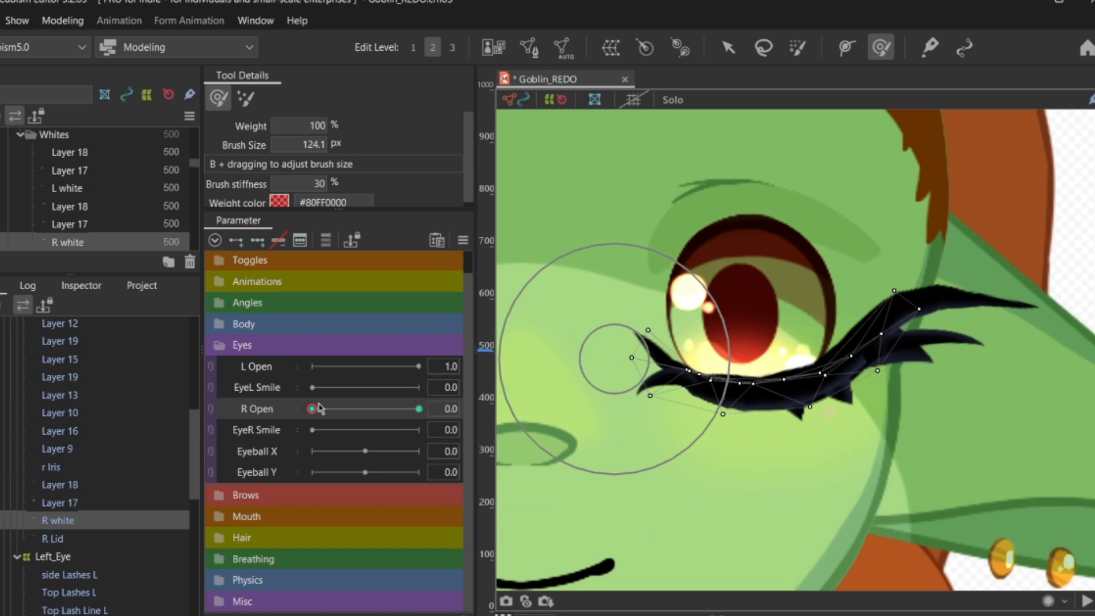
Step: Select the r Iris mesh in the Right_Eye group
left_click(57, 466)
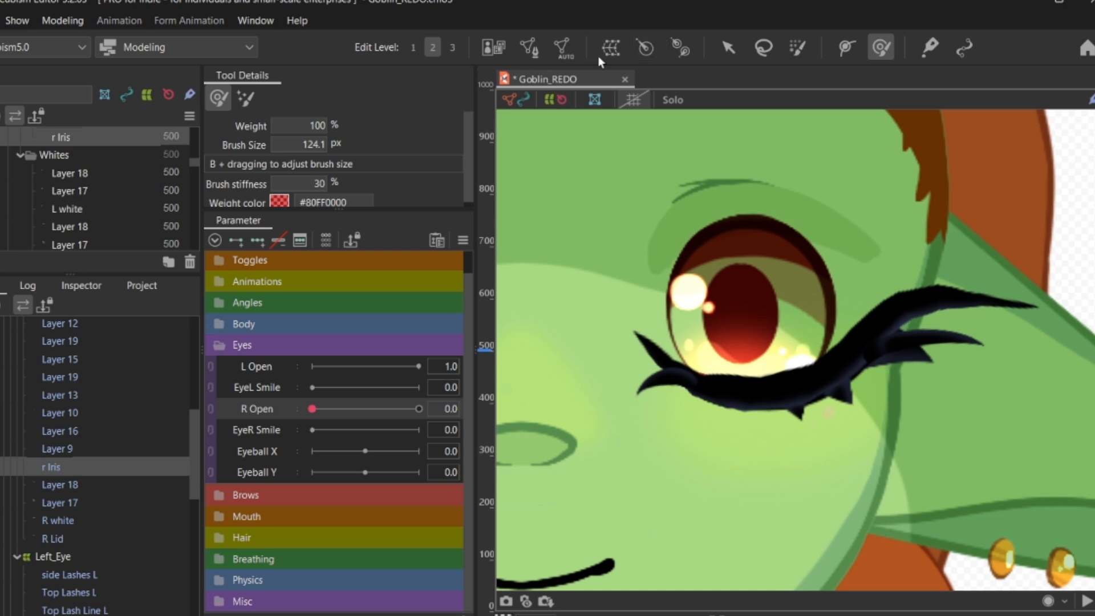
left_click(612, 48)
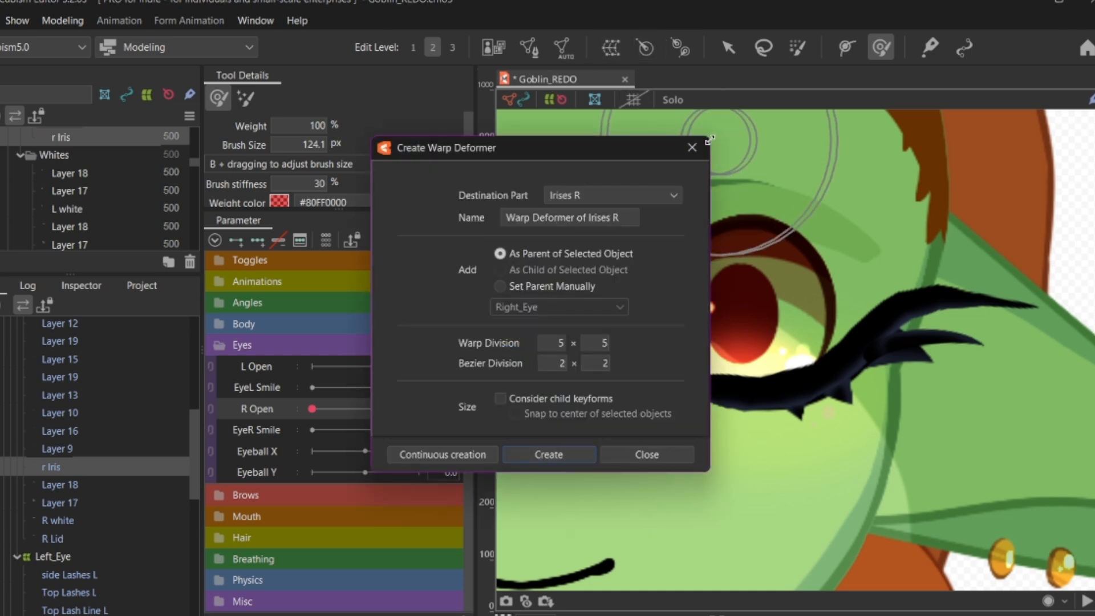
left_click(691, 147)
left_click(536, 51)
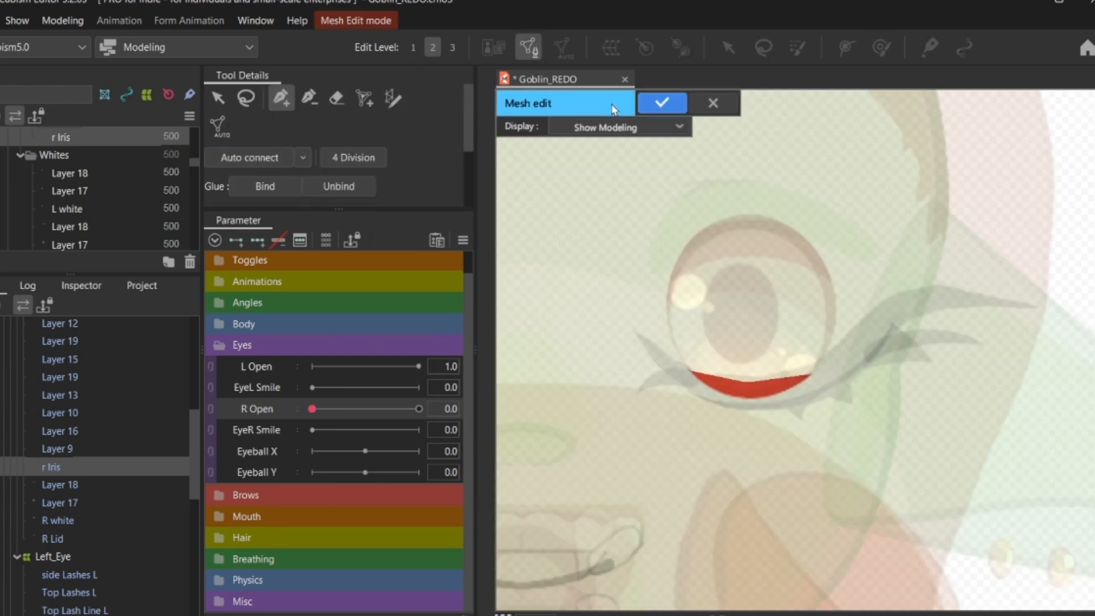
left_click(713, 102)
Step: Generate an automatic mesh for r Iris with the Deformation (Heavy) preset, trying Standard first
left_click(562, 47)
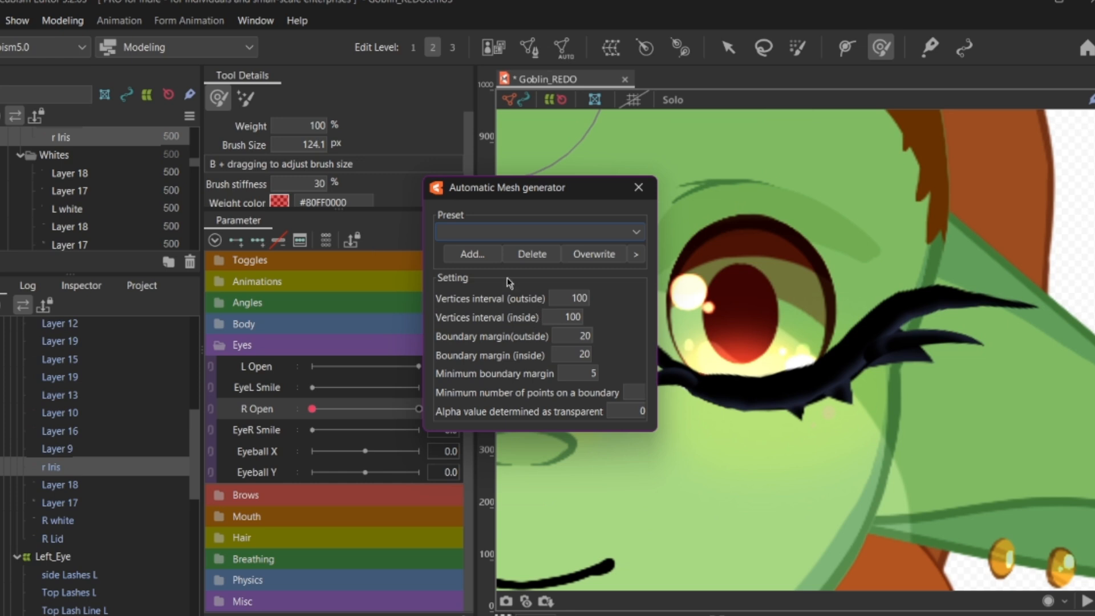
left_click(494, 237)
left_click(473, 249)
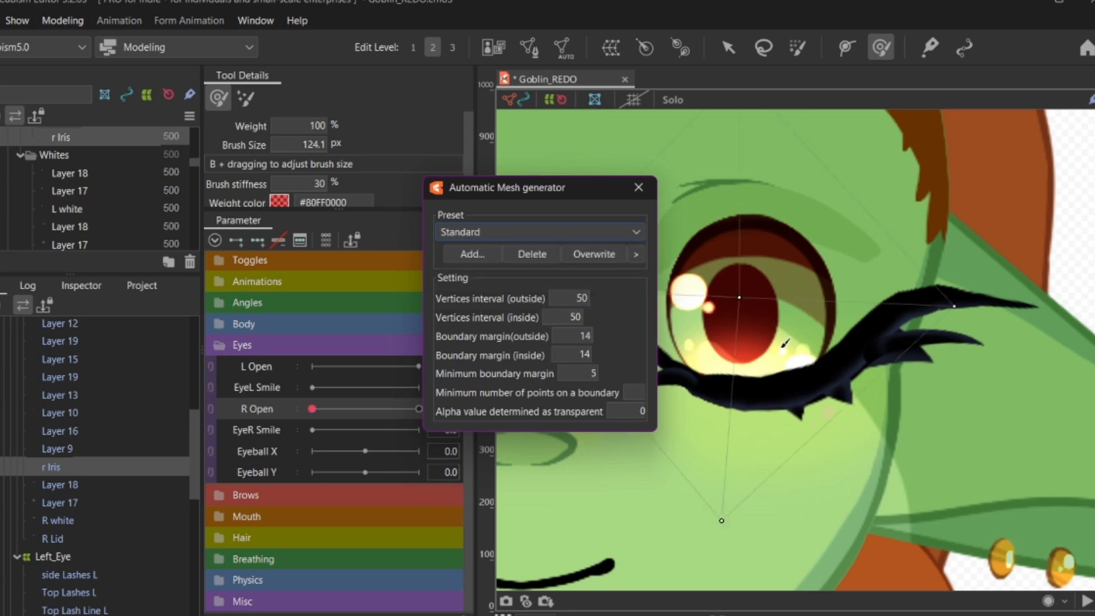
left_click(496, 232)
left_click(482, 282)
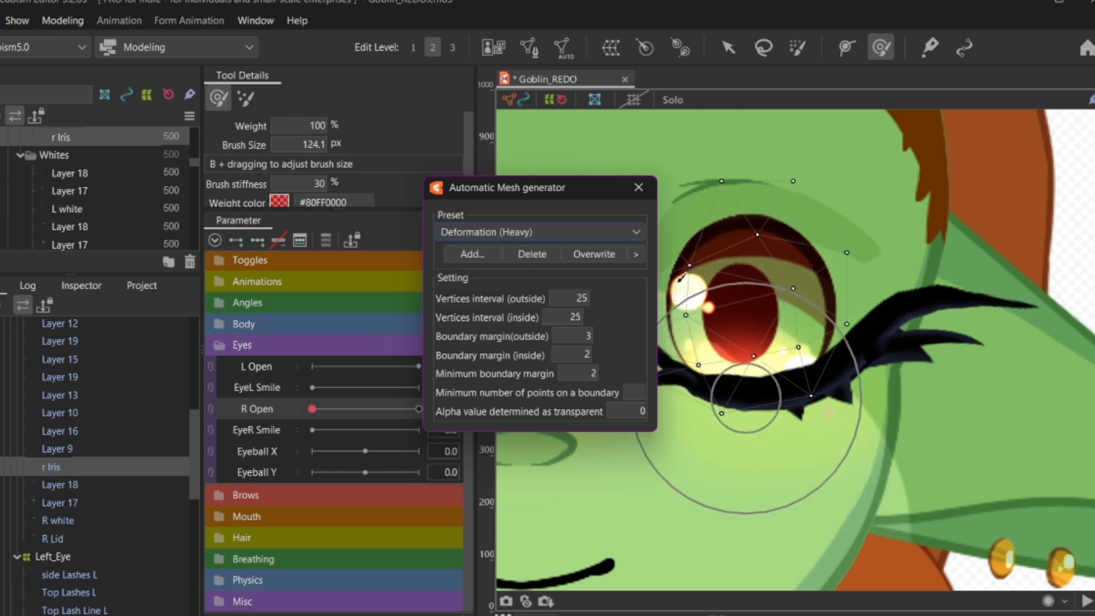
left_click(638, 187)
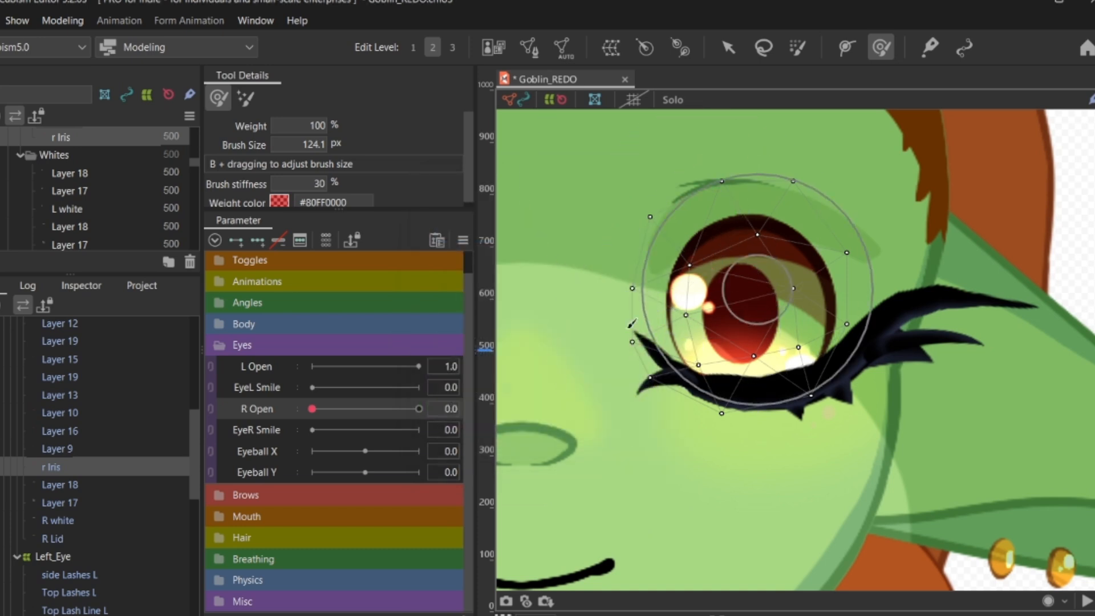
Step: Squash r Iris vertically by lowering the top of its bounding box toward the closed lashes
left_click(729, 46)
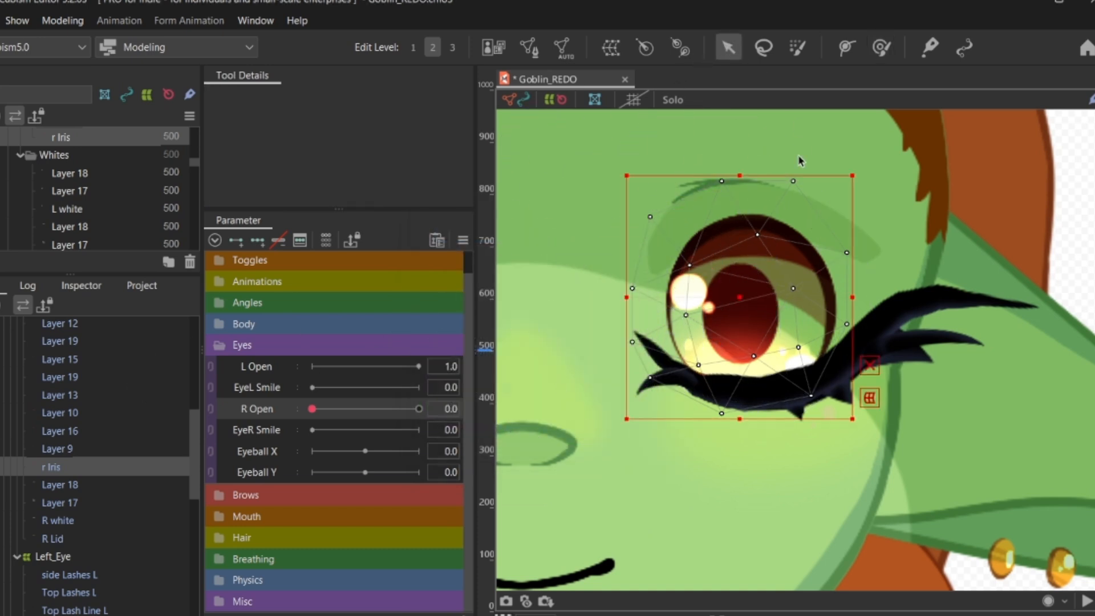
left_click_drag(740, 200, 730, 290)
key("Up")
key("Up")
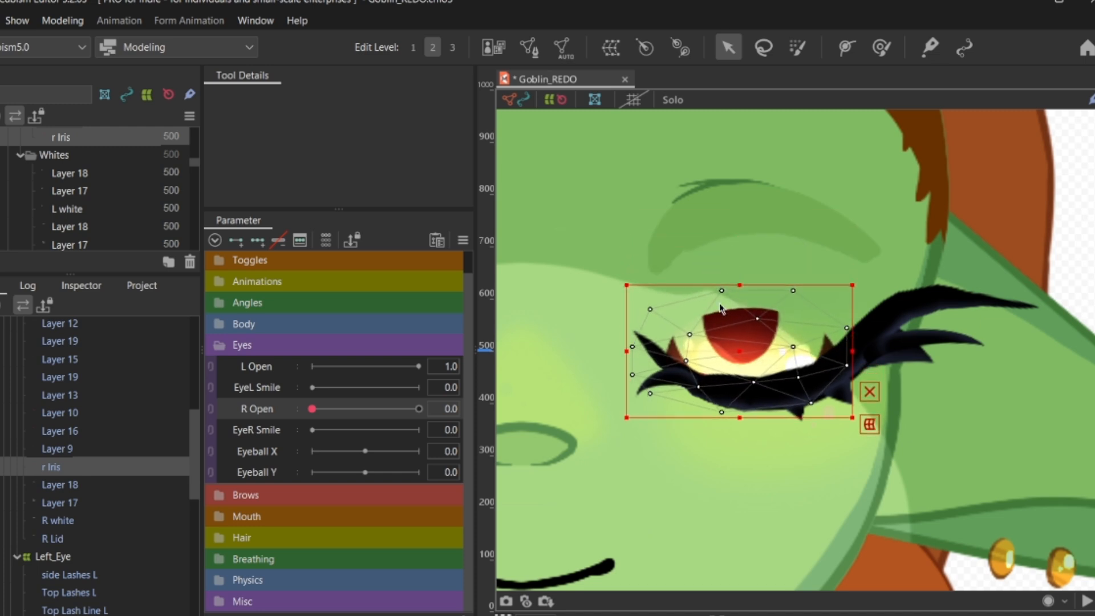
Step: Reshape the upper part of the squashed r Iris mesh with the Deform Brush
left_click(881, 47)
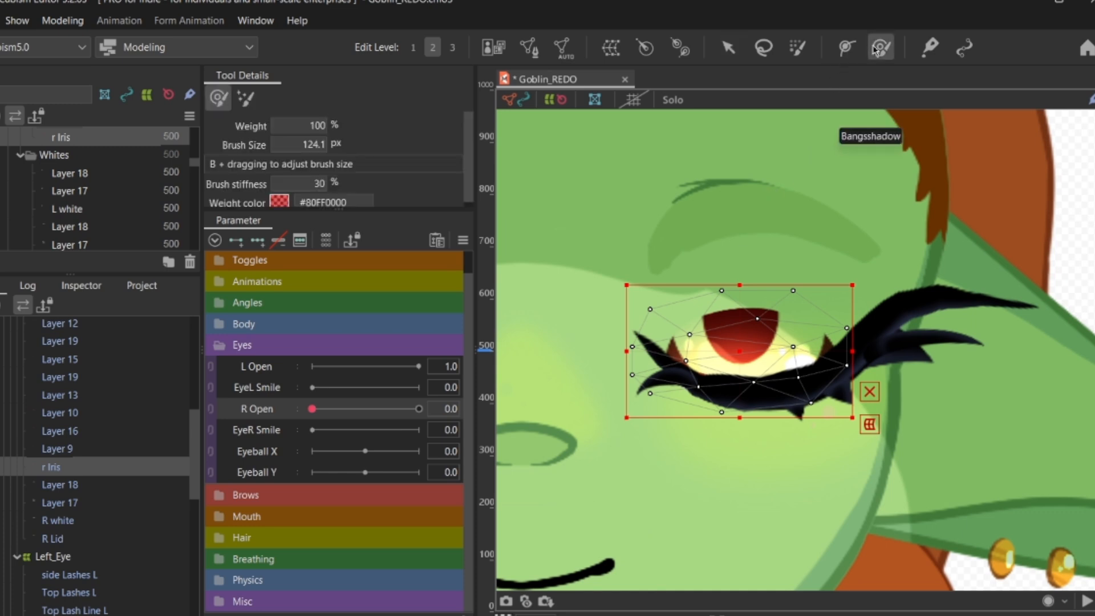
mouse_move(733, 223)
left_mouse_down()
mouse_move(746, 358)
mouse_move(746, 214)
mouse_move(737, 331)
mouse_move(751, 303)
mouse_move(738, 280)
mouse_move(738, 318)
mouse_move(725, 190)
left_mouse_up()
scroll(742, 353, "up", 2)
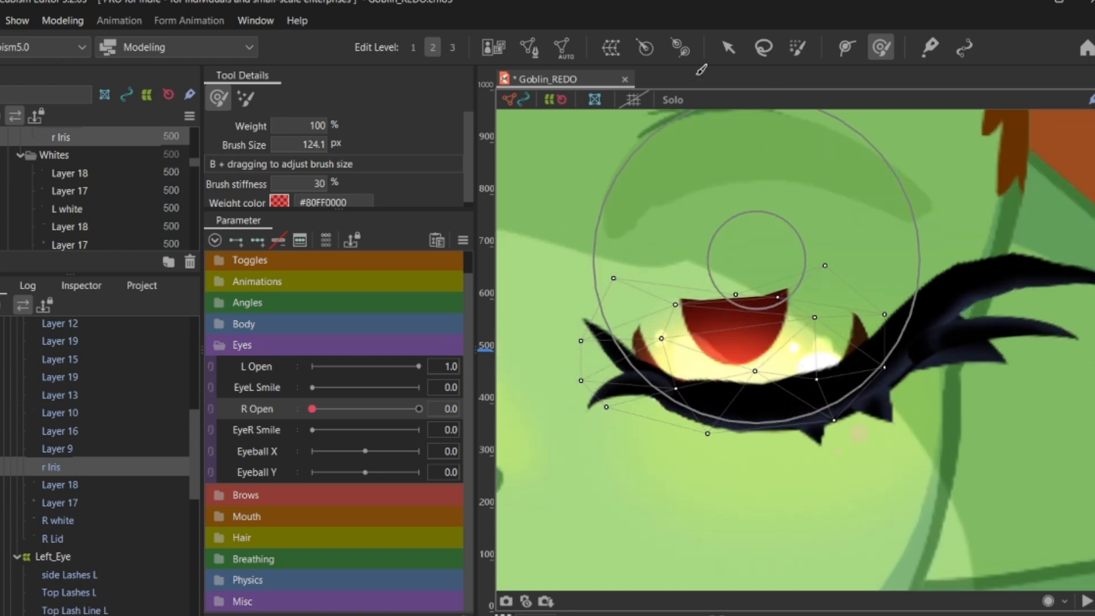
Step: Try to tuck the left, bottom and right-hand vertices of the r Iris mesh behind the closed lashes
key("v")
left_click_drag(614, 281, 645, 380)
left_click_drag(676, 305, 651, 361)
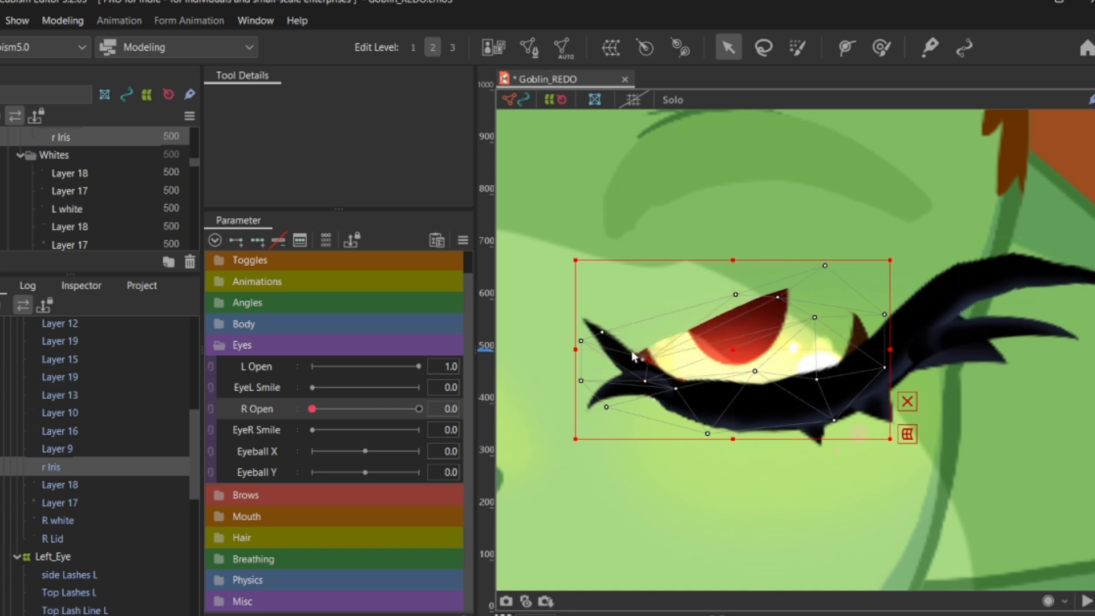
left_click_drag(755, 372, 757, 411)
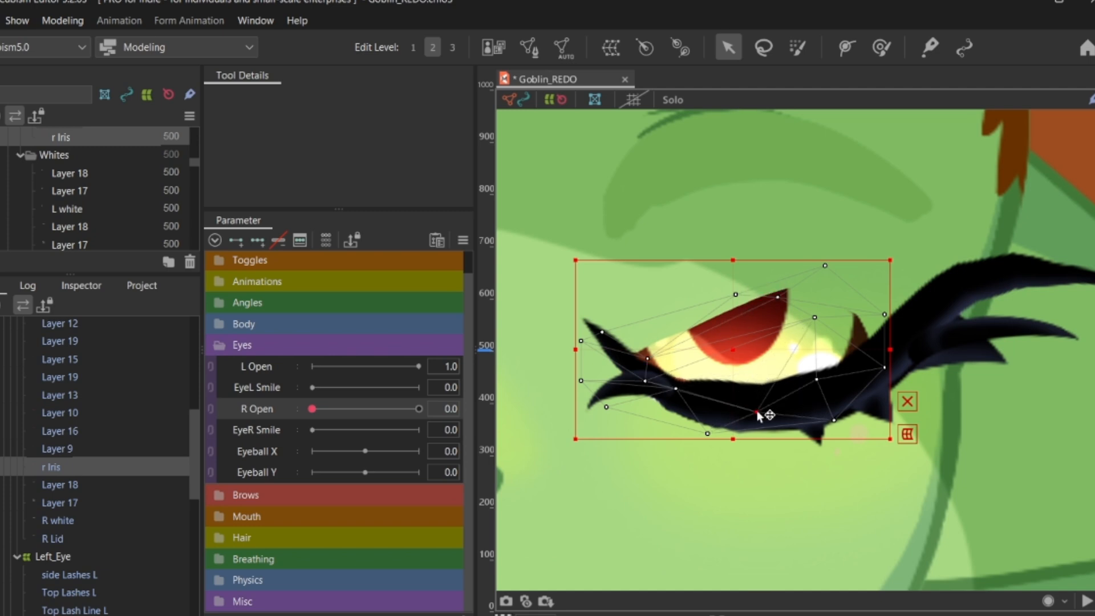
left_click(814, 319)
mouse_move(826, 364)
left_mouse_down()
mouse_move(823, 403)
mouse_move(834, 379)
left_mouse_up()
left_click_drag(886, 315, 896, 343)
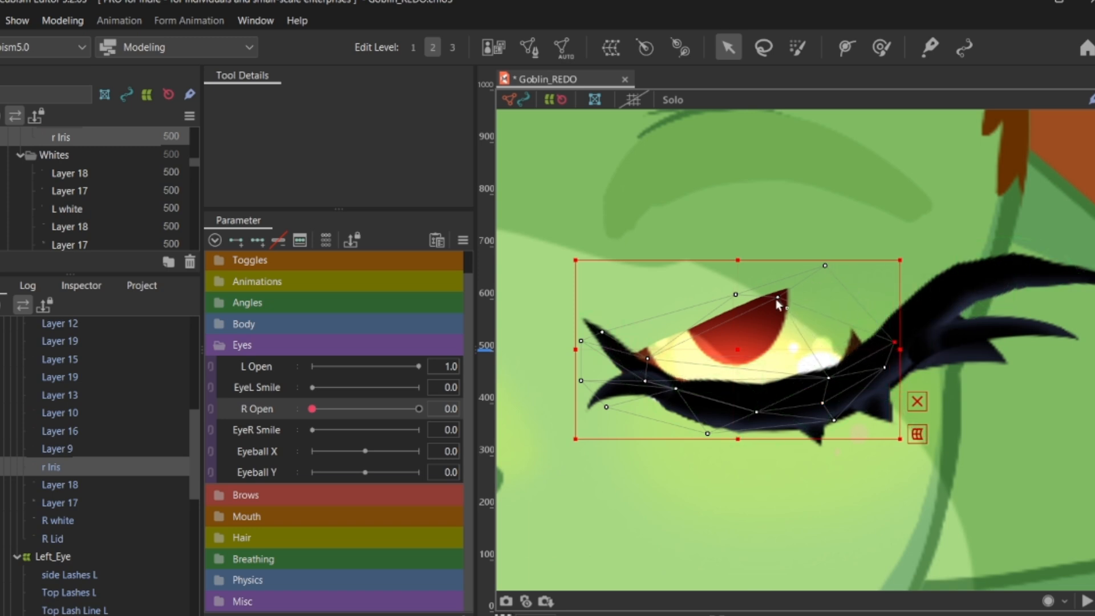
Step: Try to pull the remaining upper r Iris vertices down so the whole iris hides behind the closed lashes
left_click_drag(778, 297, 774, 393)
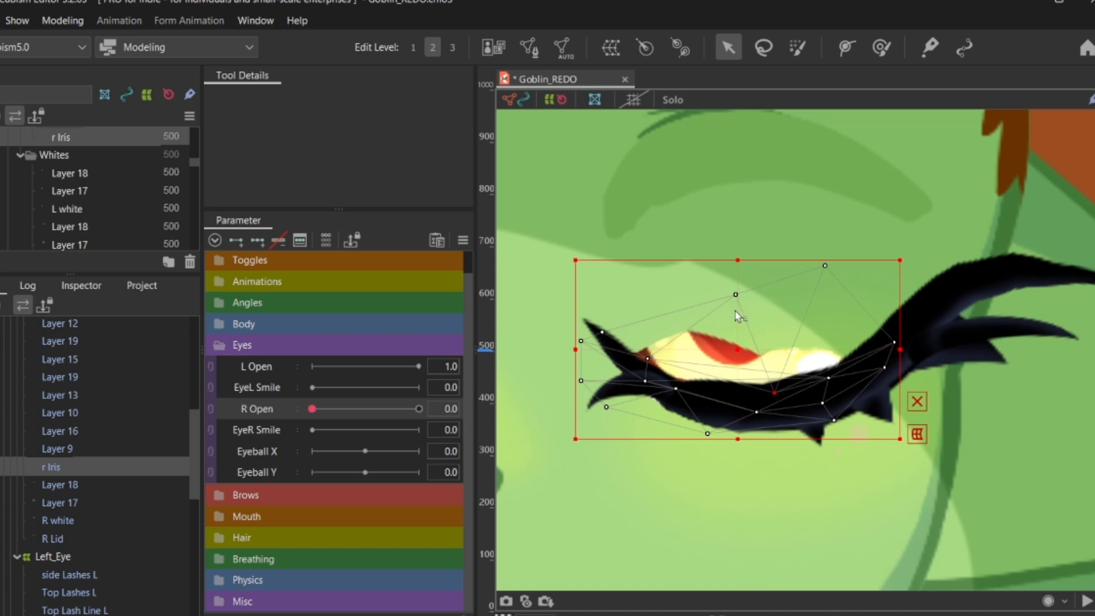
left_click_drag(736, 311, 739, 388)
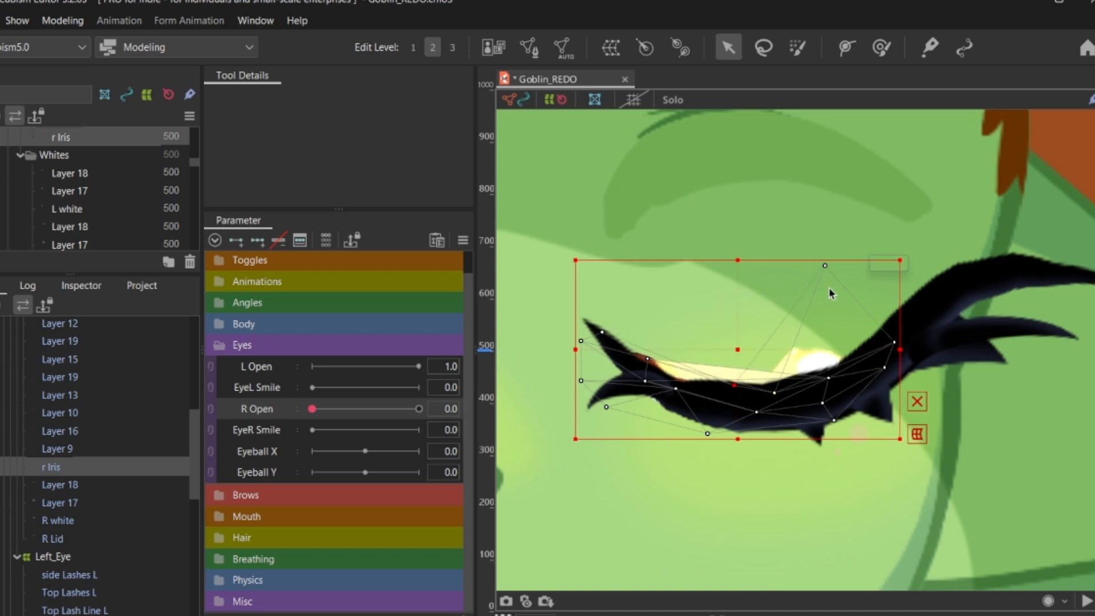
left_click_drag(838, 340, 854, 372)
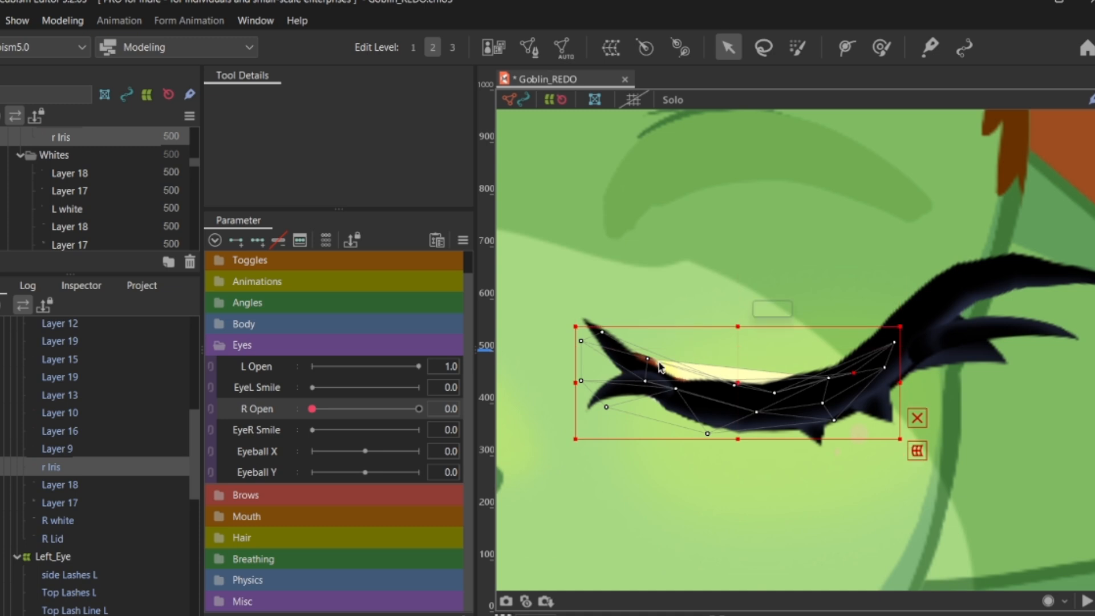
mouse_move(646, 381)
left_mouse_down()
mouse_move(642, 390)
mouse_move(645, 377)
left_mouse_up()
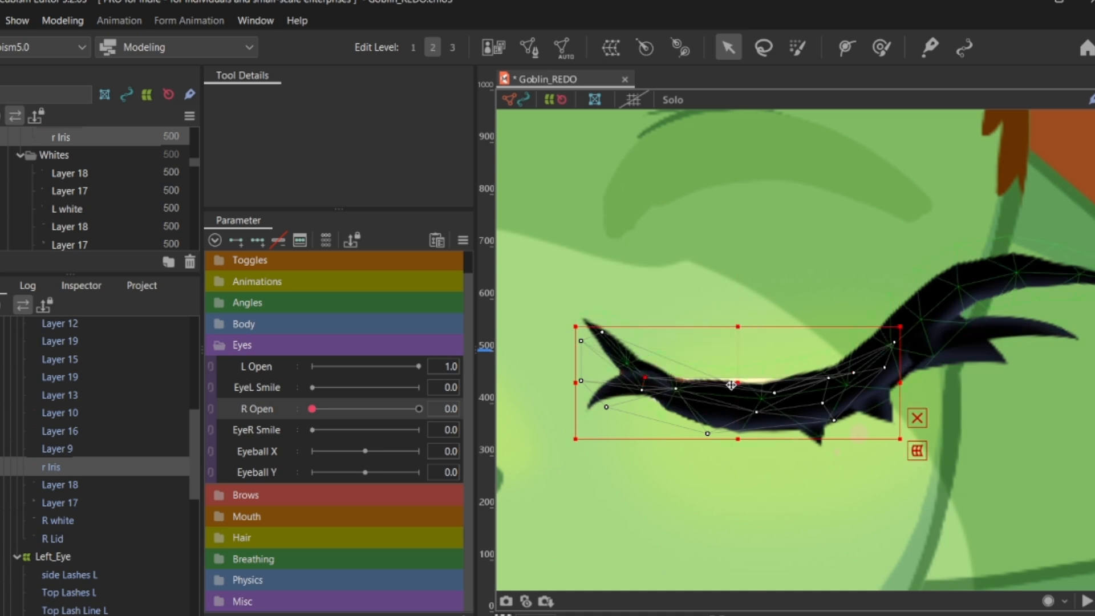
left_click(714, 381)
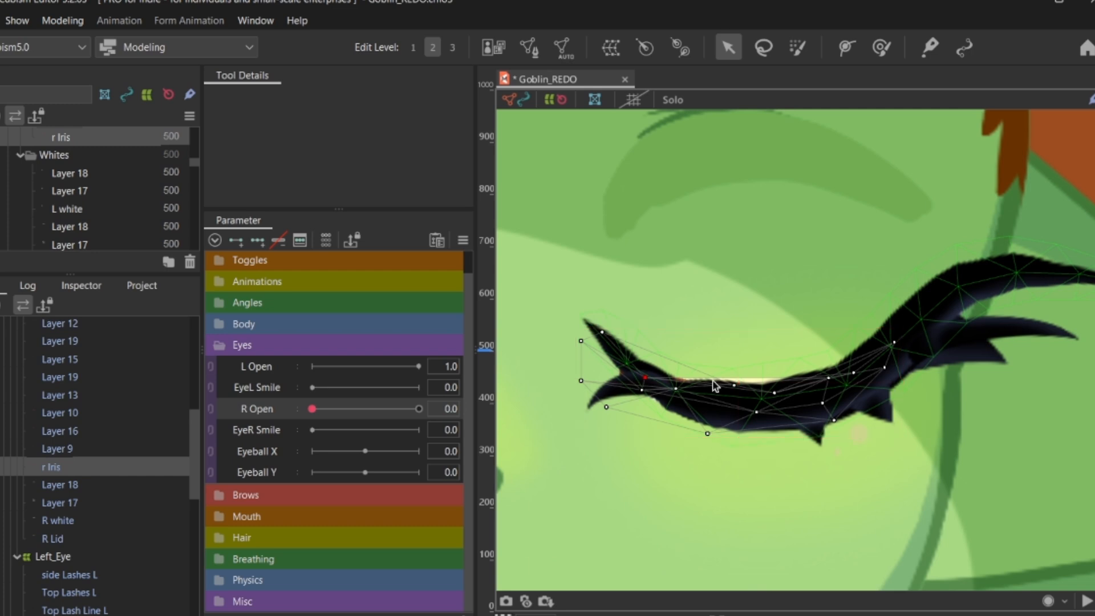
left_click_drag(734, 385, 733, 393)
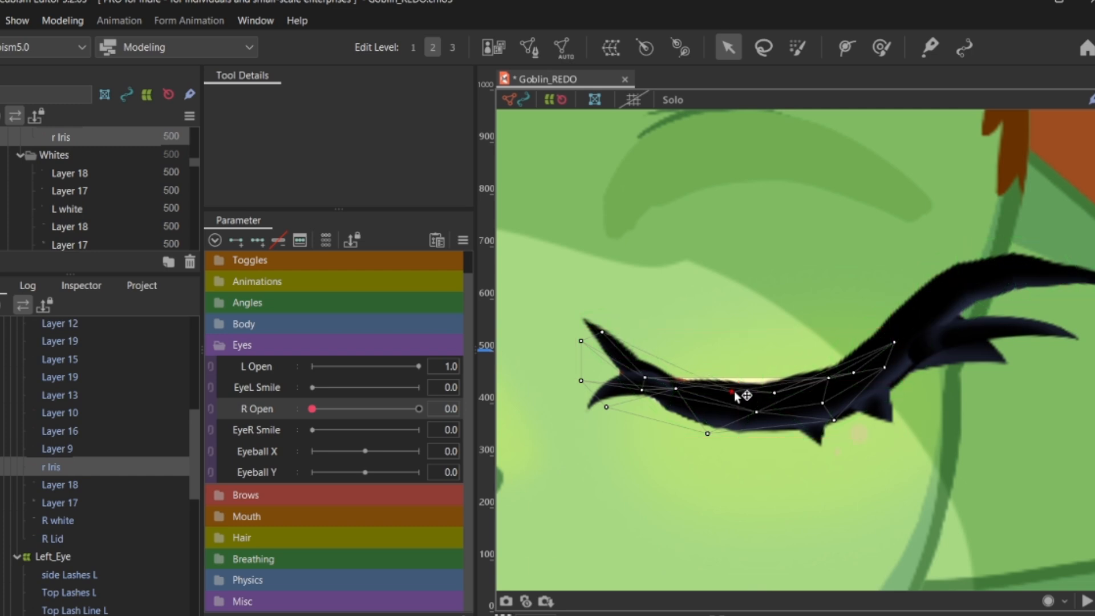
left_click_drag(602, 332, 603, 340)
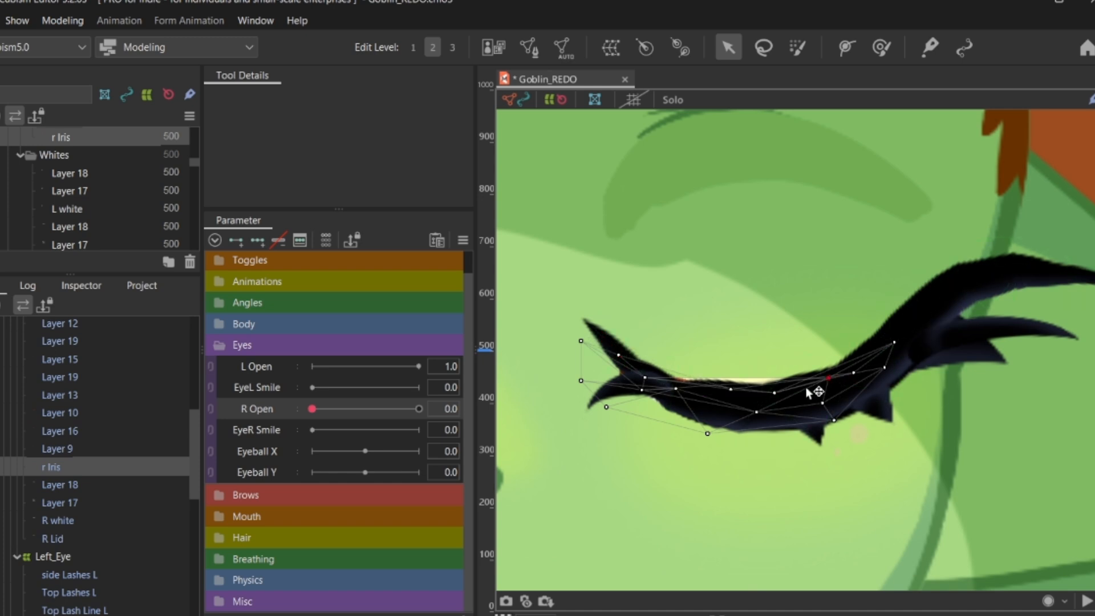
mouse_move(809, 392)
left_mouse_down()
mouse_move(776, 398)
mouse_move(816, 392)
mouse_move(805, 400)
left_mouse_up()
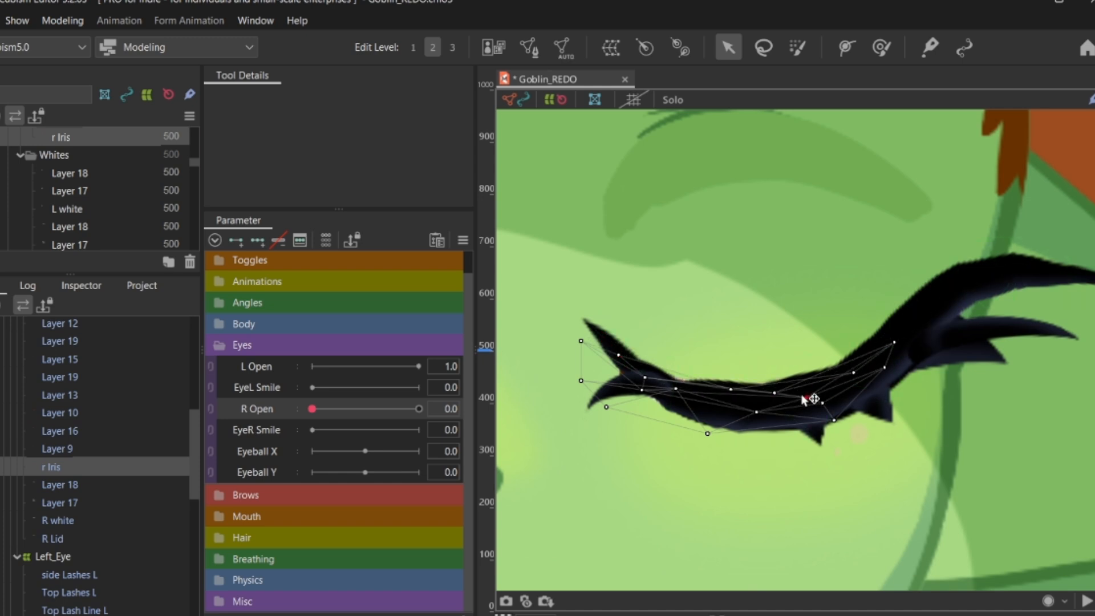
Step: Undo the vertex moves, Deform Brush reshaping and vertical squash made on r Iris at the closed-eye pose
left_click_drag(313, 409, 267, 405)
key("ctrl+z")
key("ctrl+z")
key("ctrl+z")
key("ctrl+z")
key("ctrl+z")
key("ctrl+z")
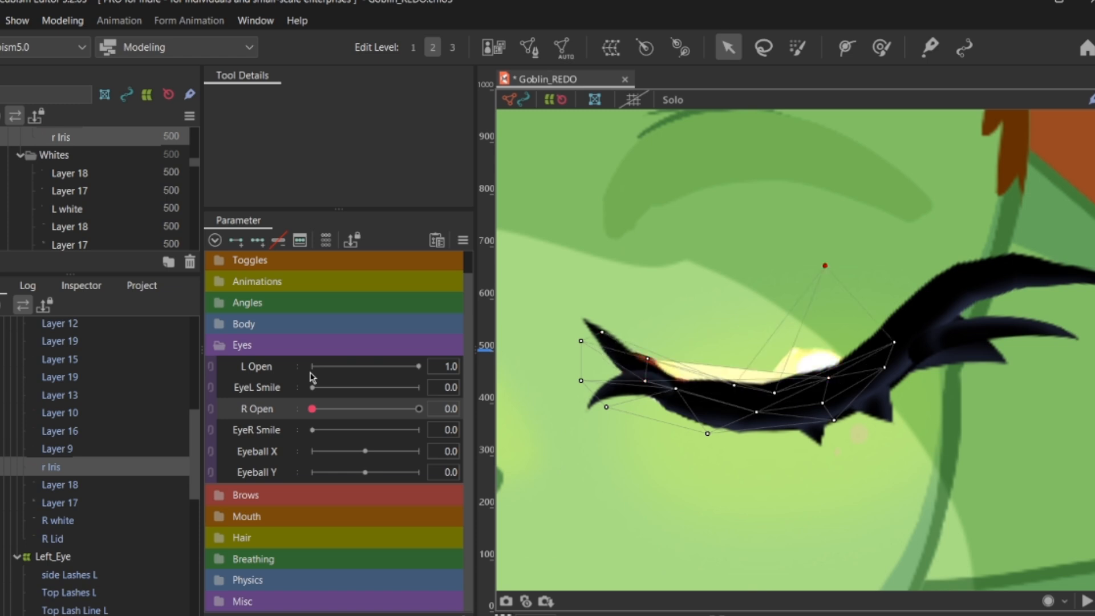
key("ctrl+z")
key("ctrl+z")
key("ctrl+z")
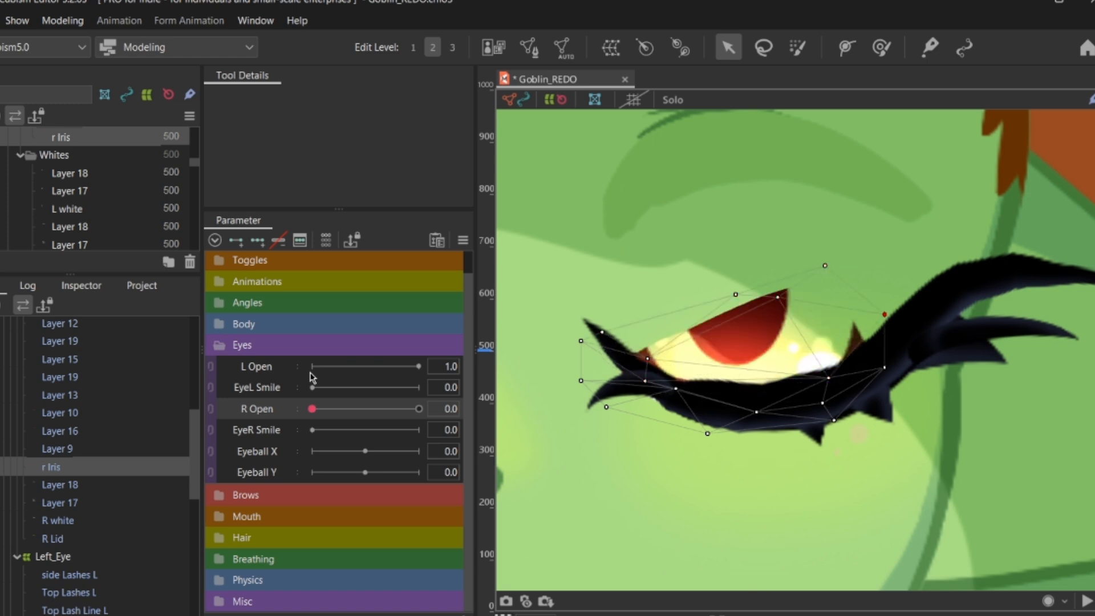
key("ctrl+z")
key("ctrl+z")
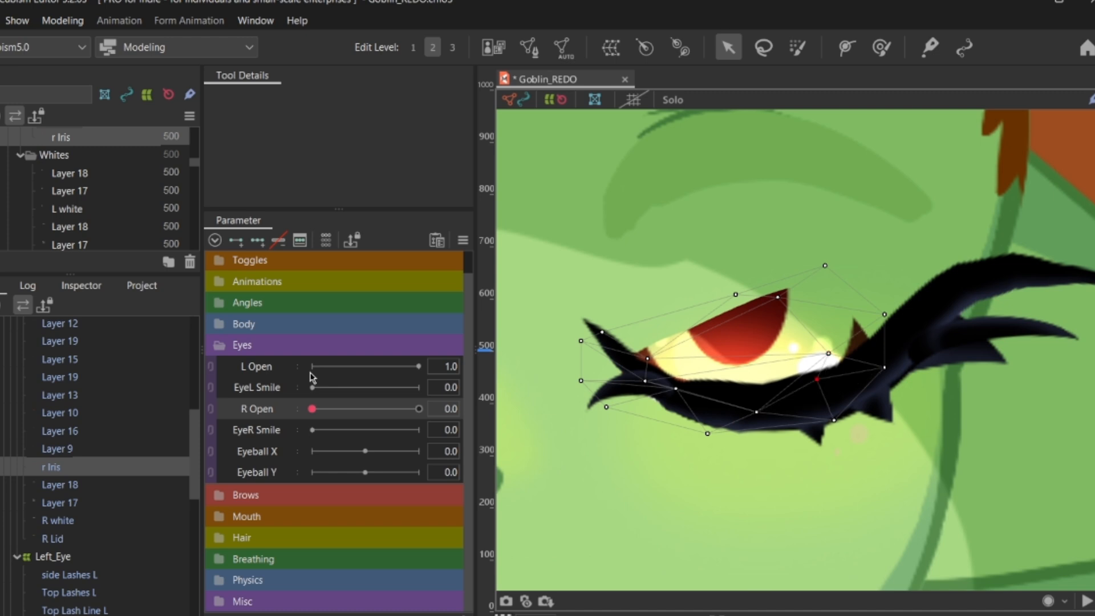
key("ctrl+z")
key("ctrl+z")
key("ctrl+z")
key("ctrl+z")
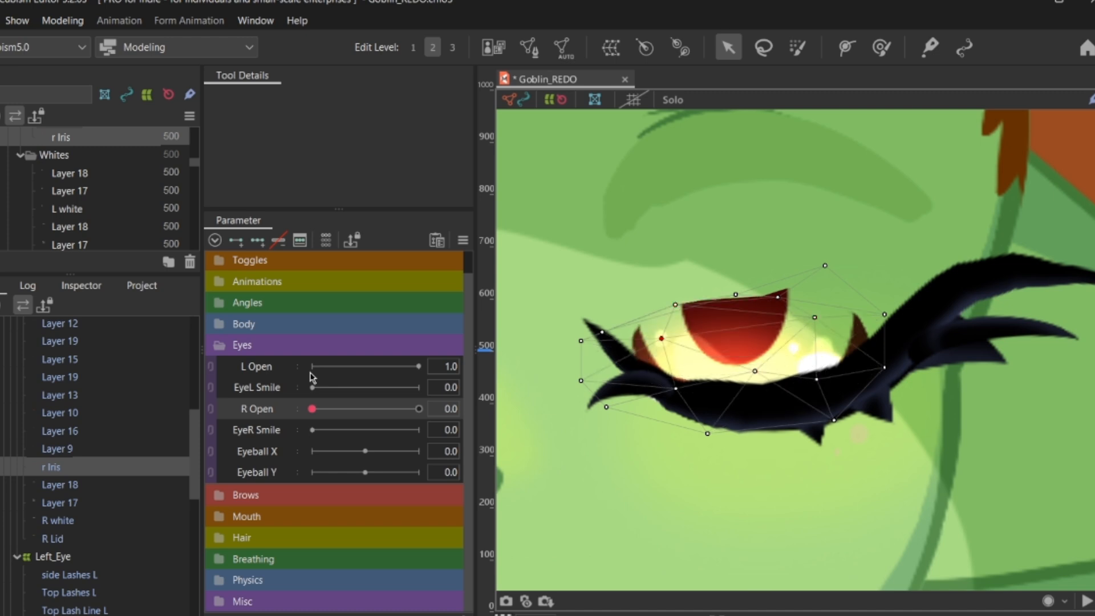
key("ctrl+z")
key("ctrl+z")
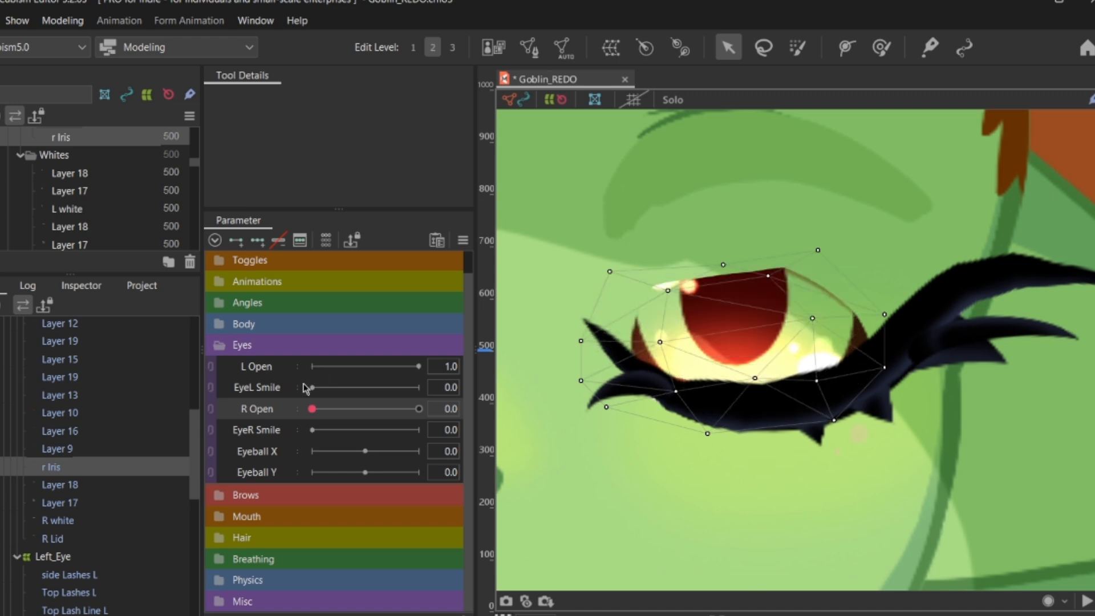
key("ctrl+z")
key("ctrl+z")
key("ctrl+z")
key("ctrl+z")
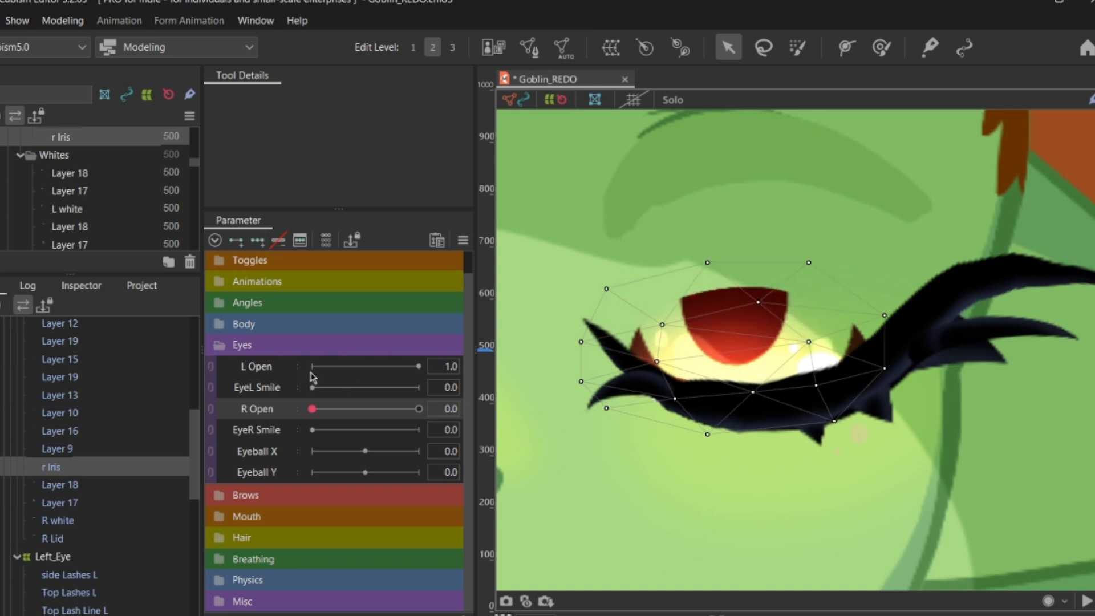
key("ctrl+z")
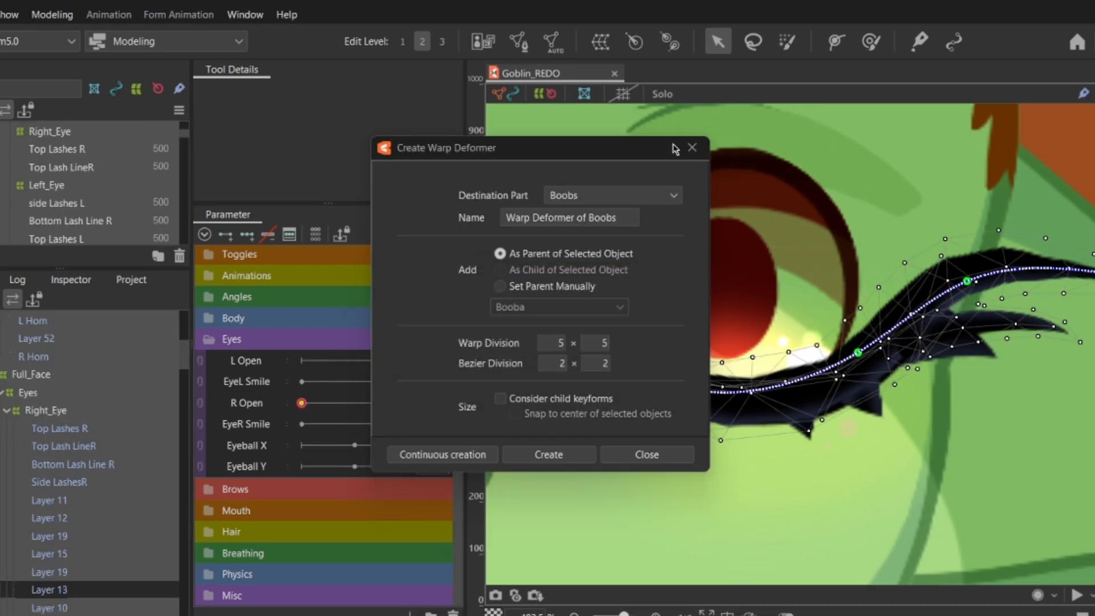
Step: Close the Create Warp Deformer dialog without creating anything and select the r Iris mesh in the Right_Eye group
left_click(691, 147)
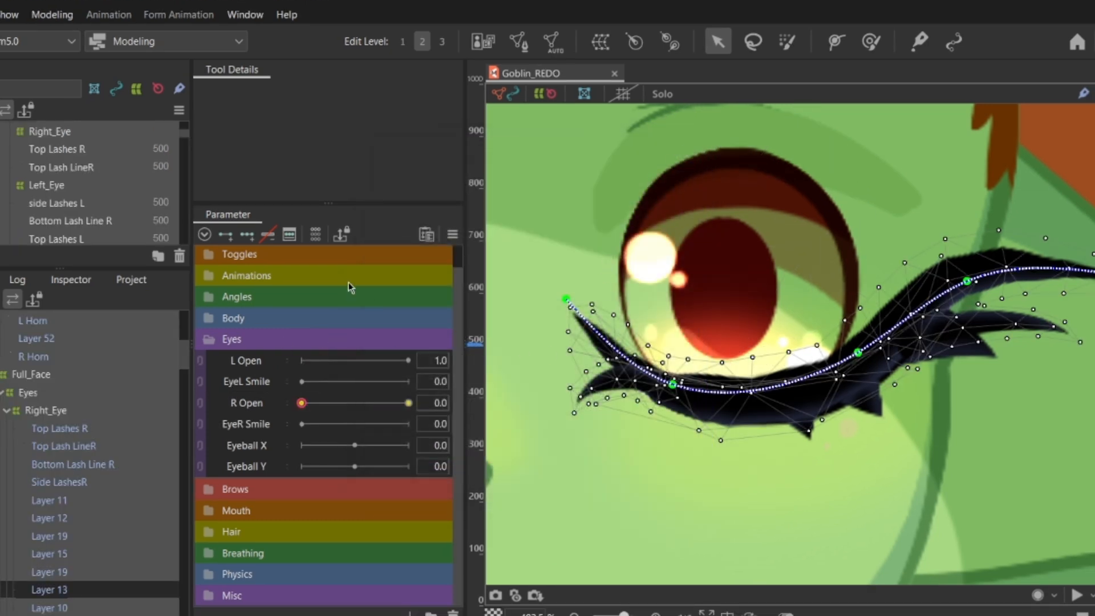
left_click(122, 416)
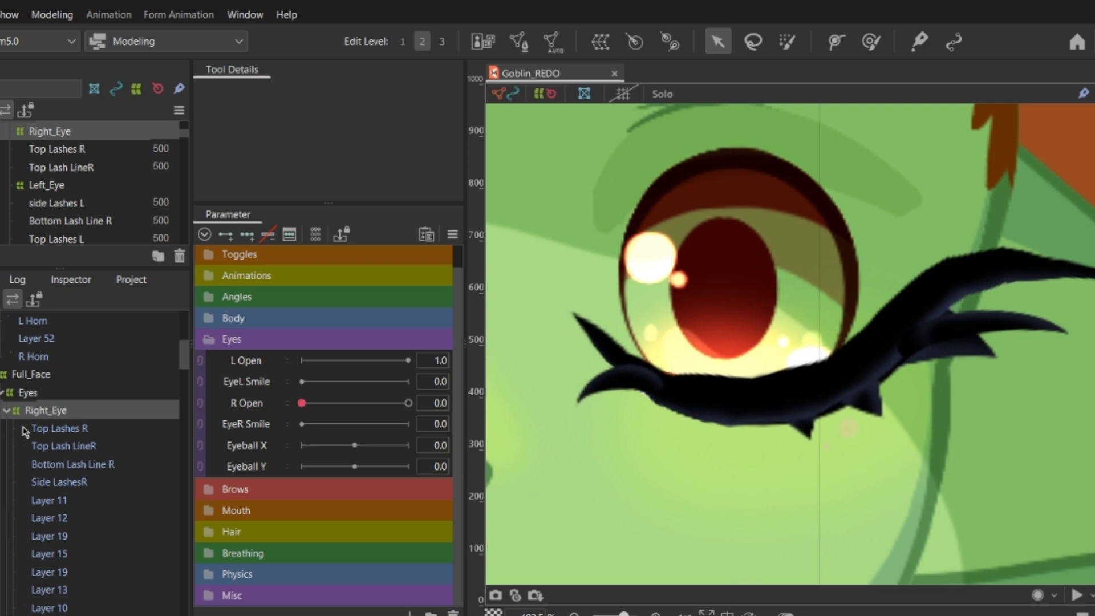
scroll(82, 409, "down", 3)
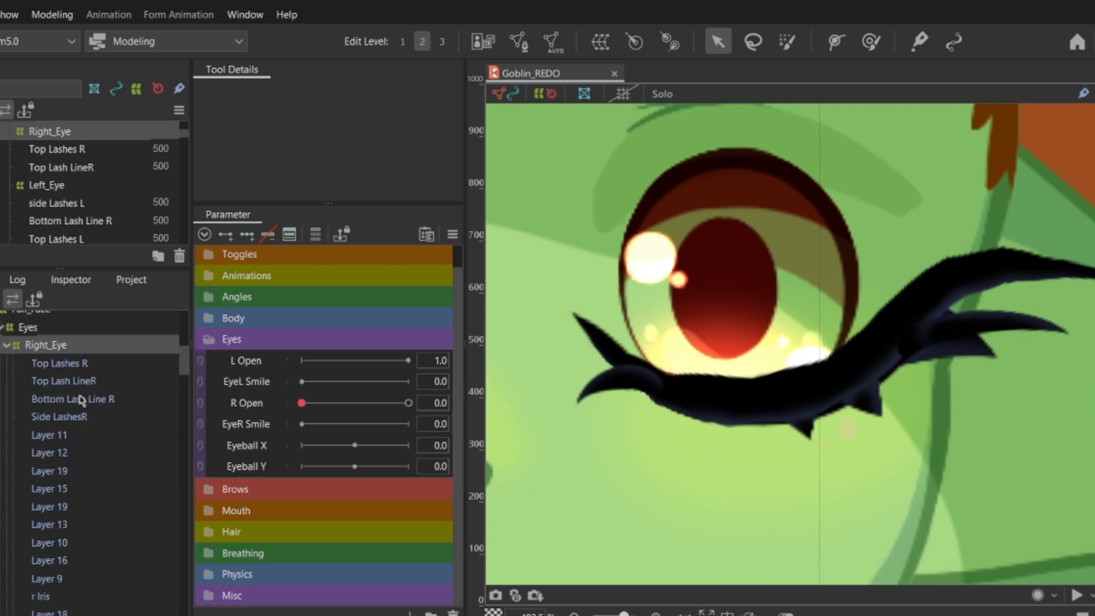
left_click(79, 534)
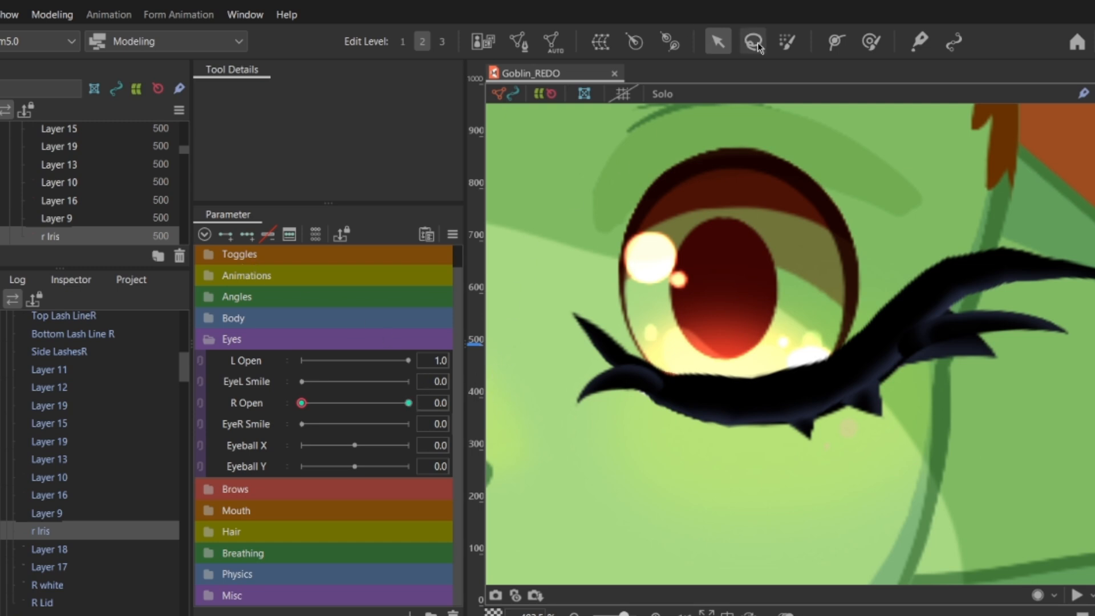
Step: Generate an automatic mesh for r Iris with the Deformation (Heavy) preset
left_click(553, 42)
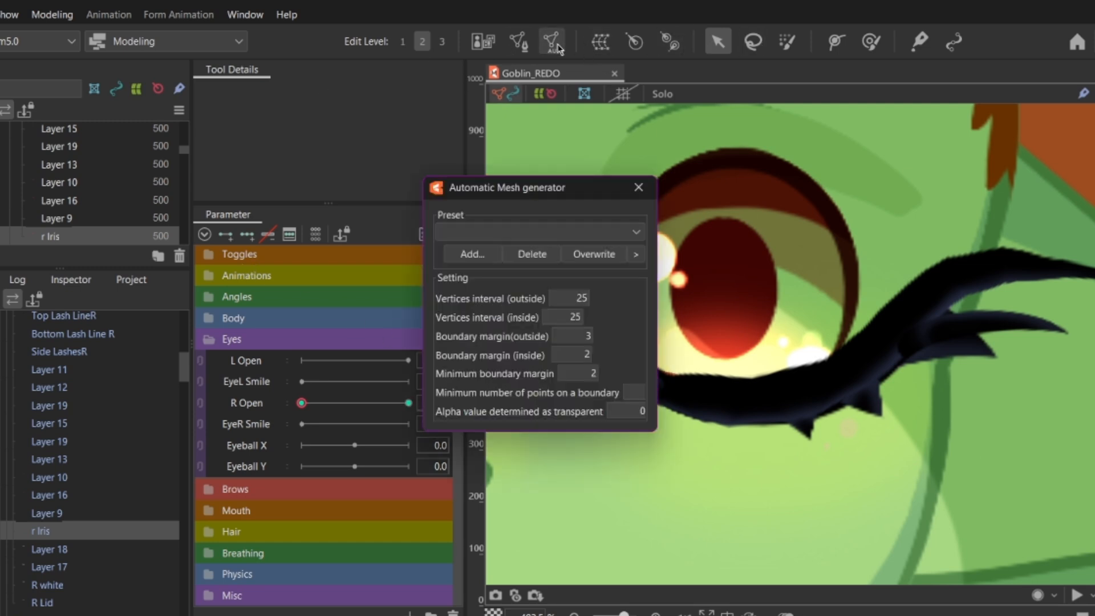
left_click(505, 228)
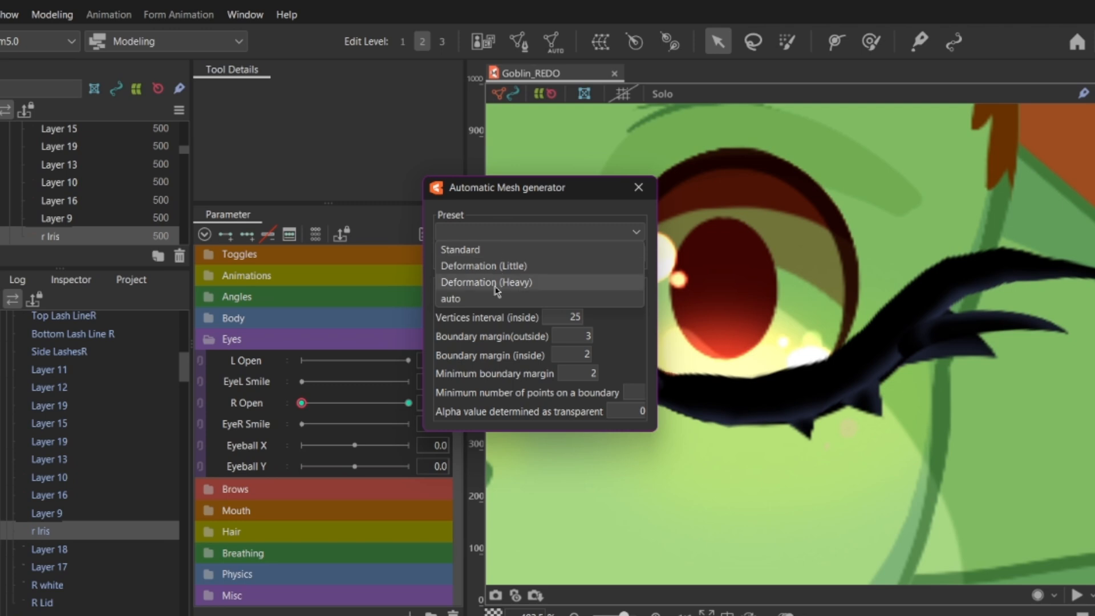
left_click(602, 280)
left_click(638, 187)
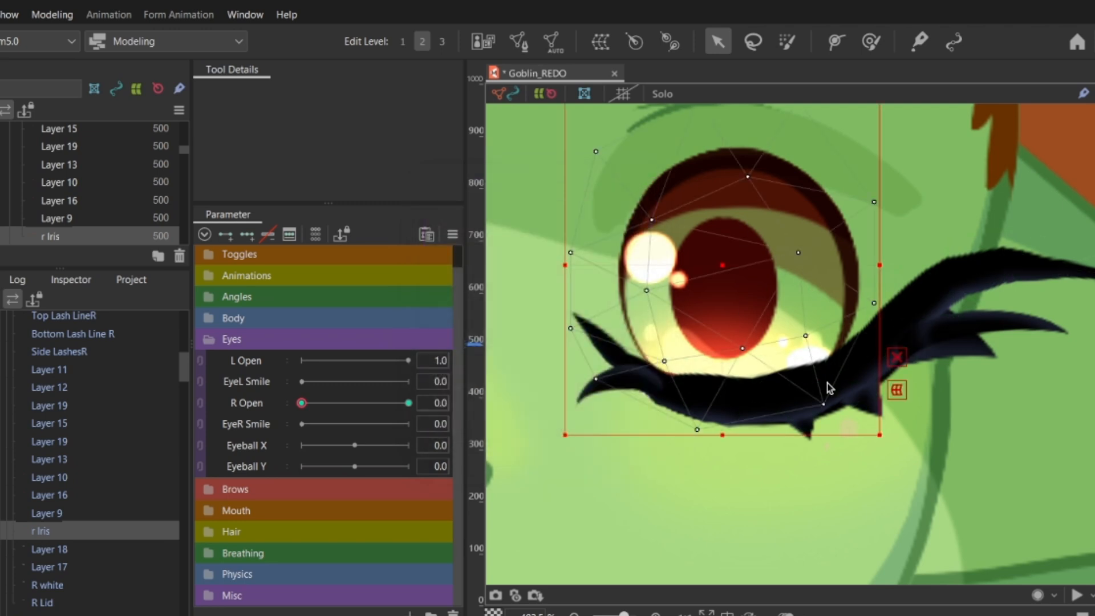
Step: Try displacing r Iris at the closed pose, compare it with R Open at 1.0, and undo the displacement
left_click_drag(723, 265, 539, 421)
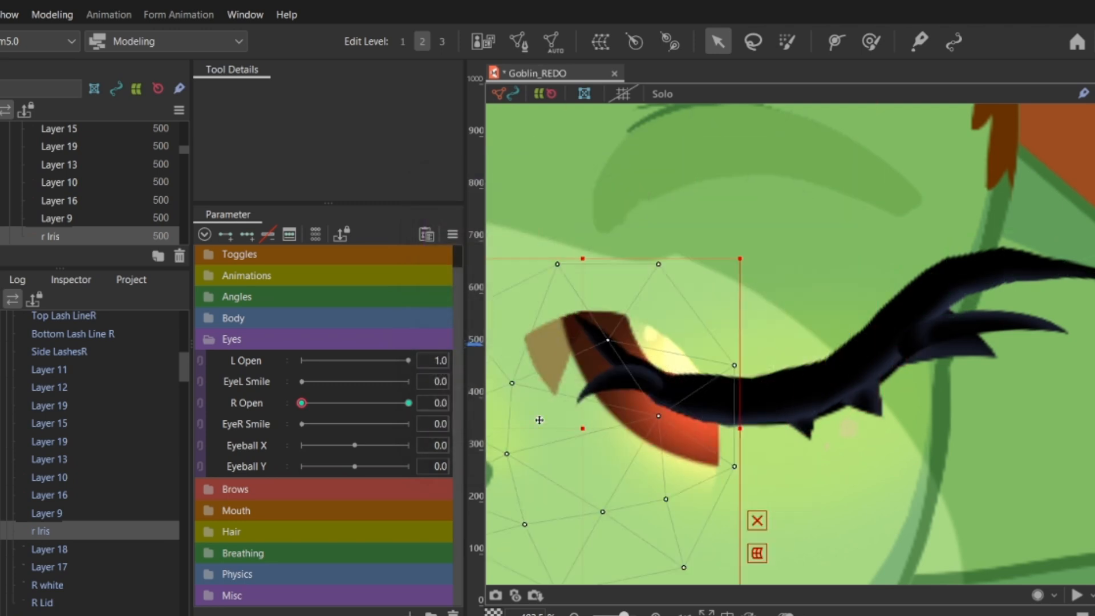
left_click_drag(313, 403, 442, 403)
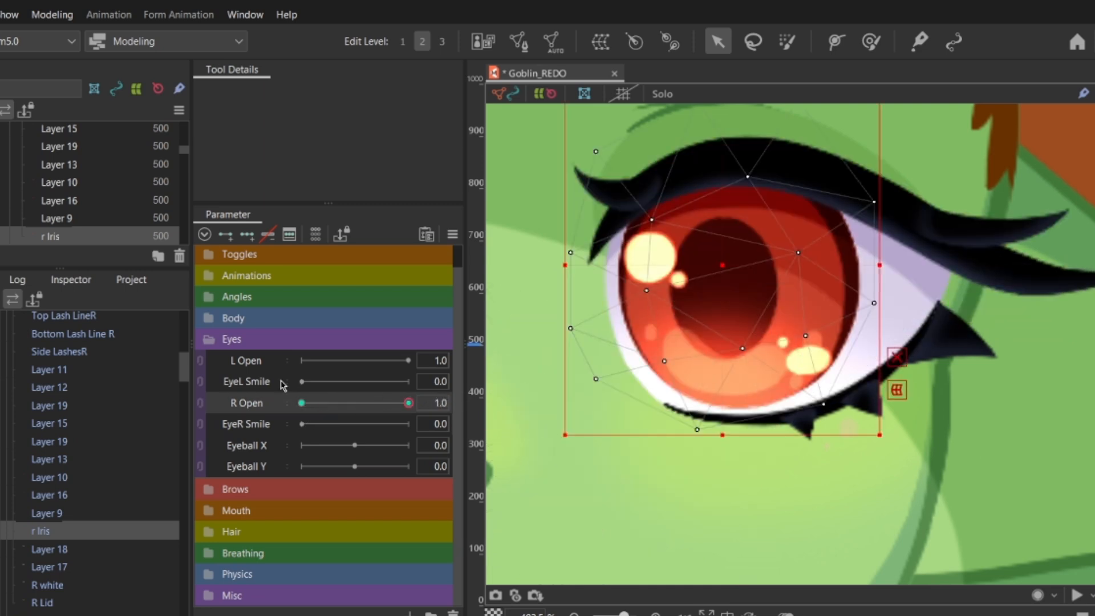
key("ctrl+z")
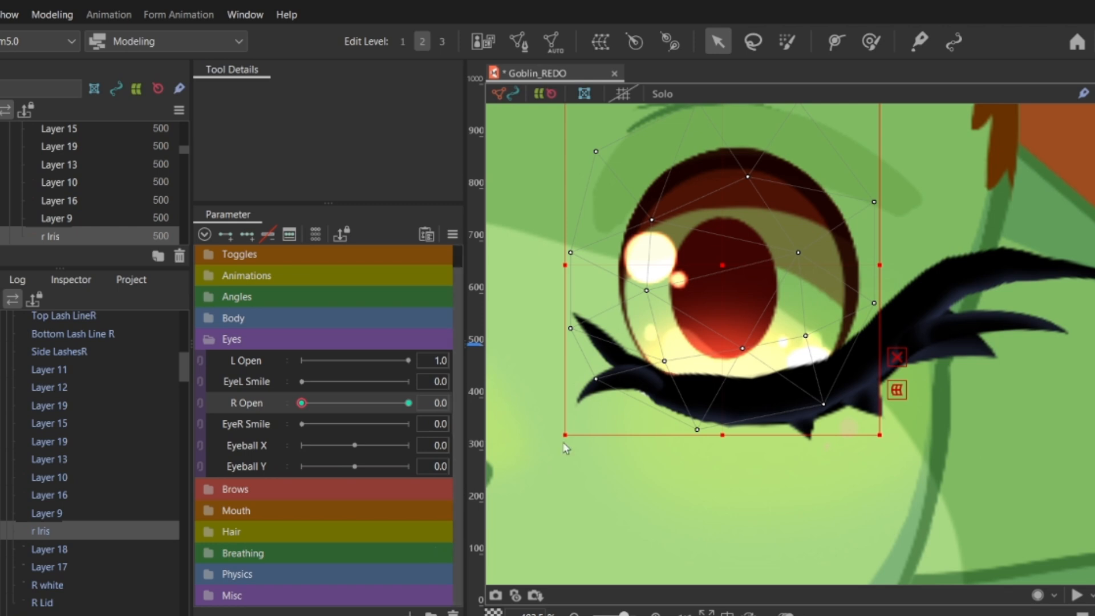
Step: Squash r Iris vertically toward the closed lashes and lower its upper edge with the Deform Brush
scroll(757, 206, "down", 2)
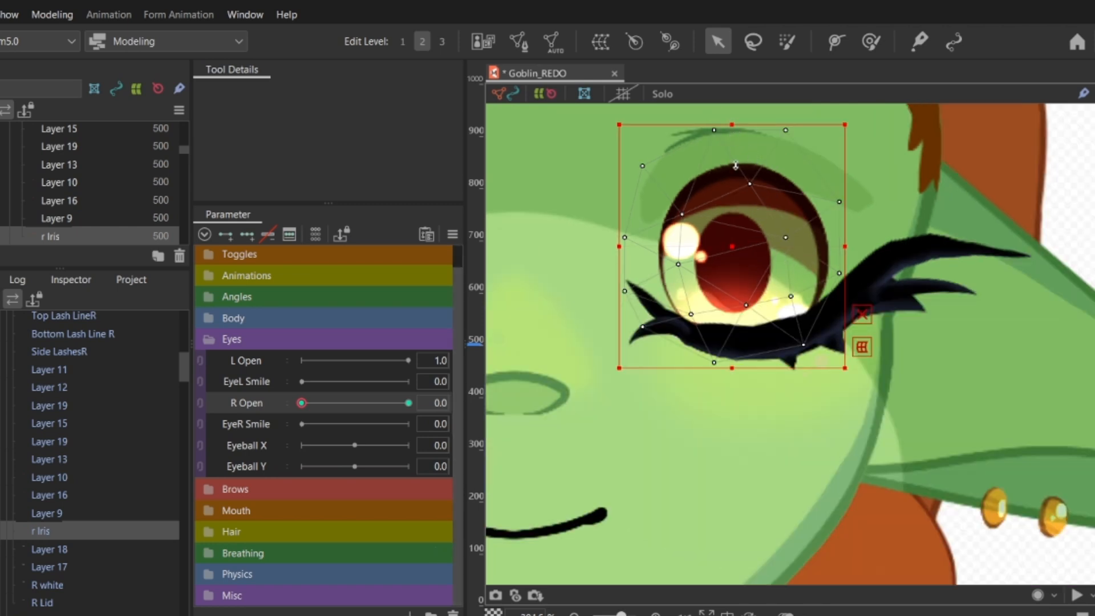
left_click_drag(736, 165, 750, 231)
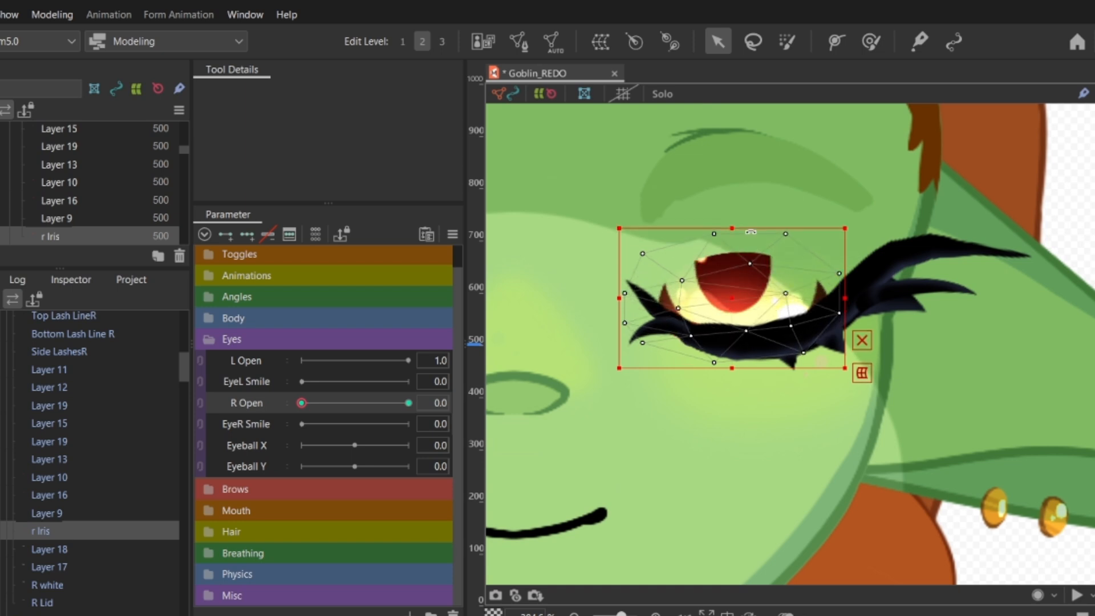
scroll(754, 283, "up", 1)
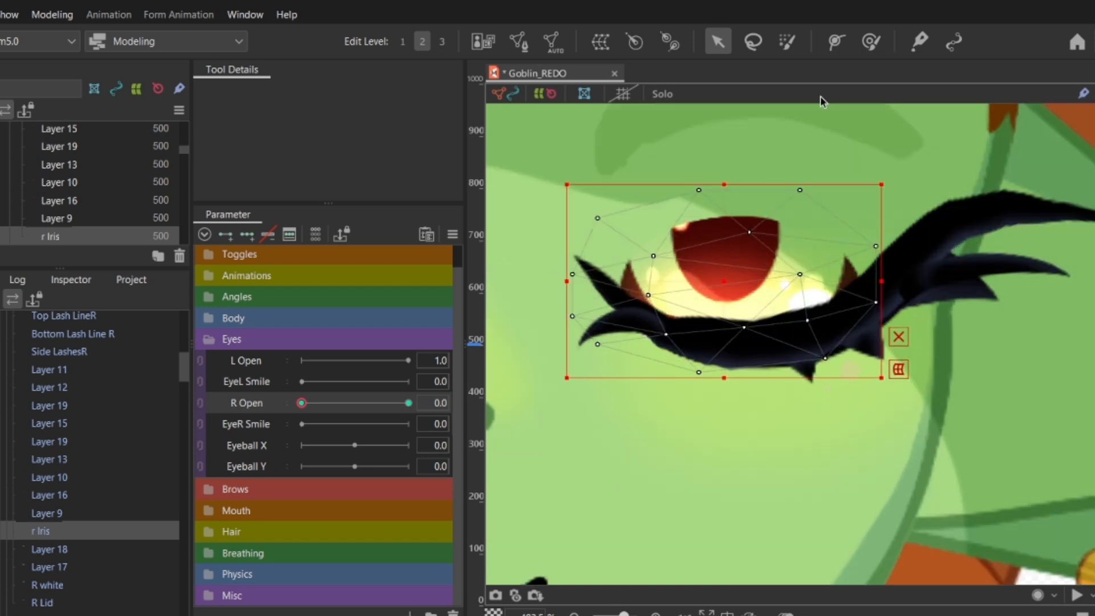
left_click(871, 41)
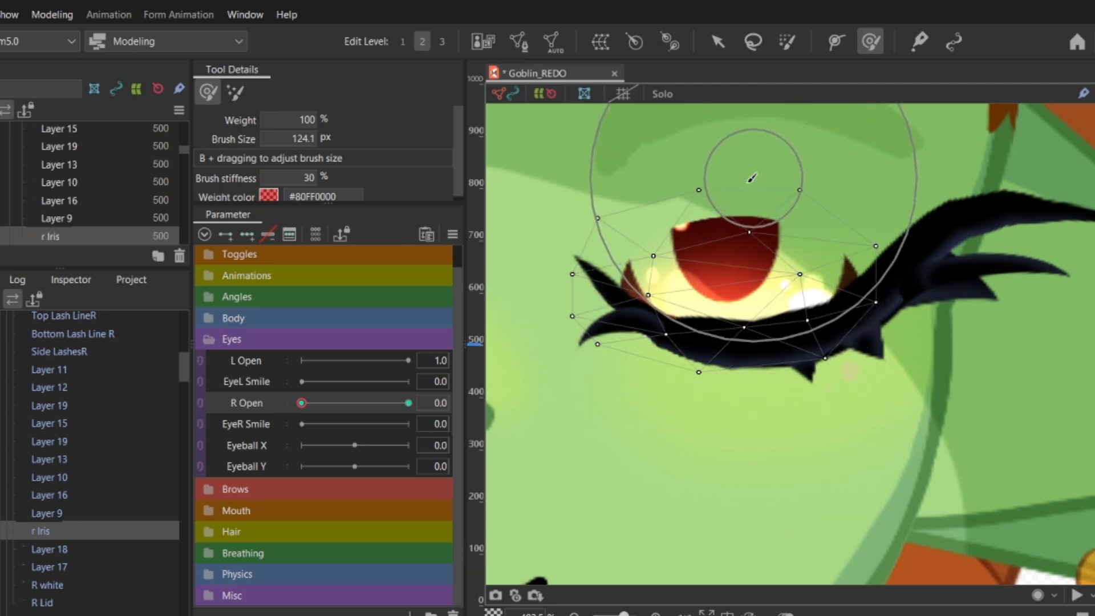
left_click_drag(747, 184, 748, 202)
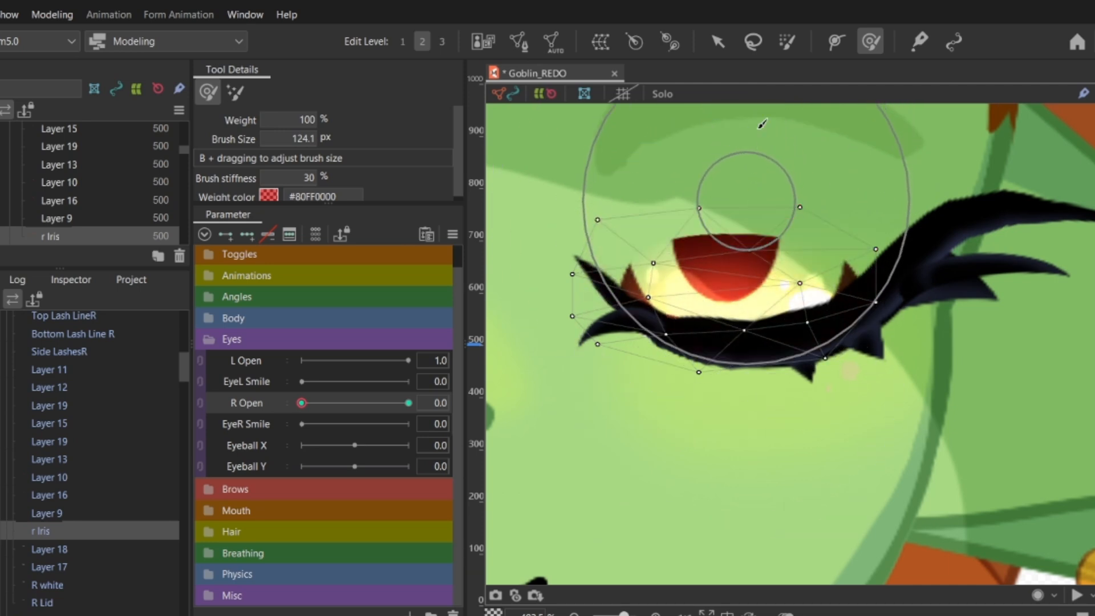
Step: Move the middle vertices of the r Iris mesh down into the closed lash band at R Open 0.0
left_click(717, 46)
scroll(741, 294, "up", 2)
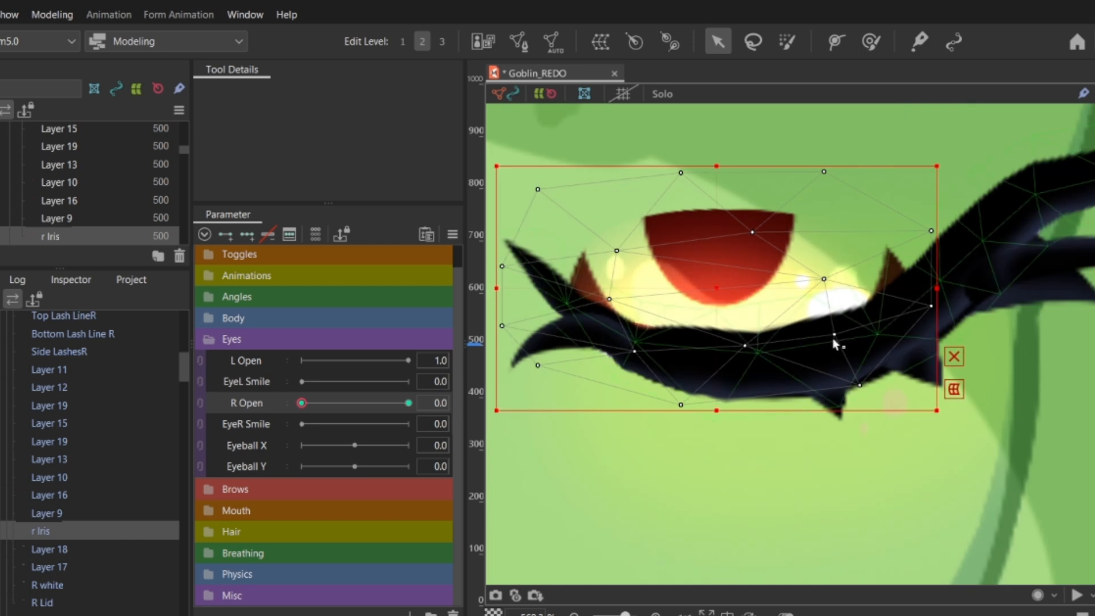
left_click_drag(834, 340, 854, 366)
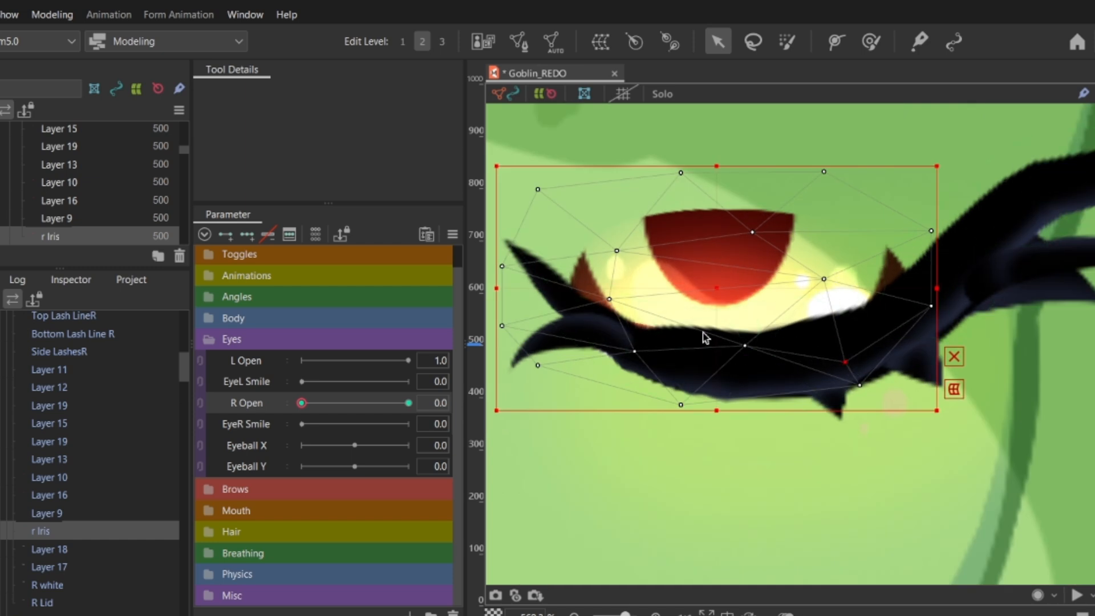
left_click_drag(745, 346, 751, 379)
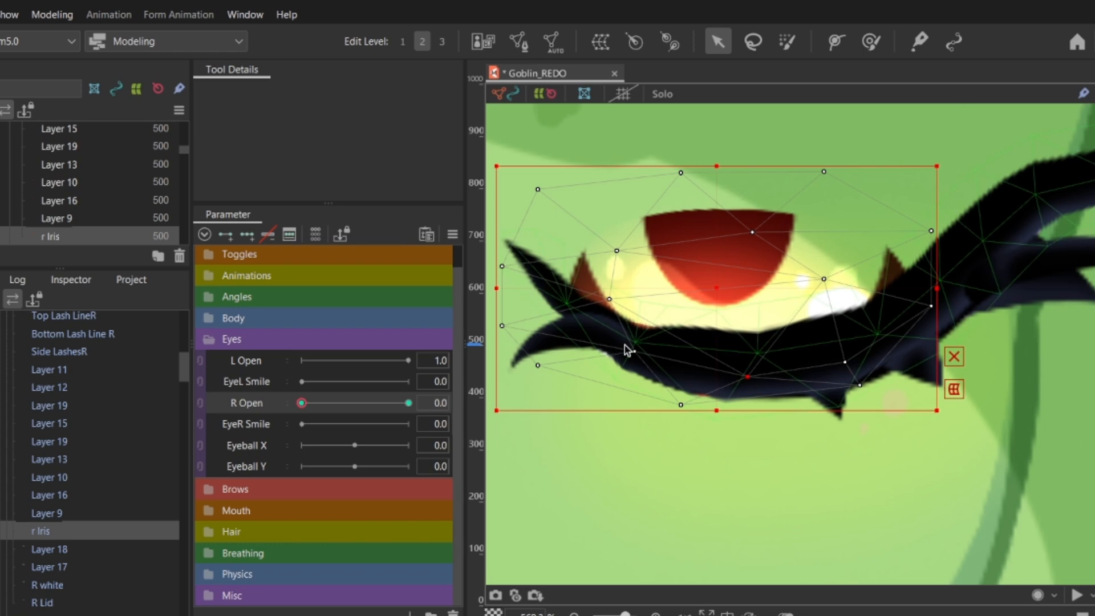
left_click_drag(627, 369, 631, 361)
left_click(640, 354)
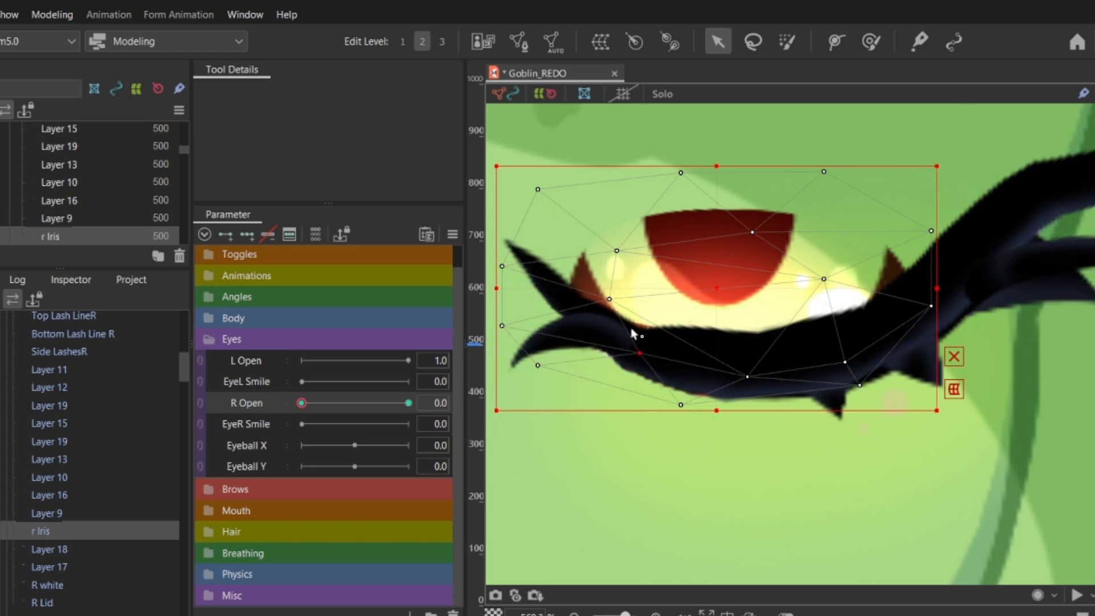
Step: Pull the inner-corner and upper vertices of the r Iris mesh nearest the nose down behind the closed lashes
left_click_drag(613, 301, 608, 325)
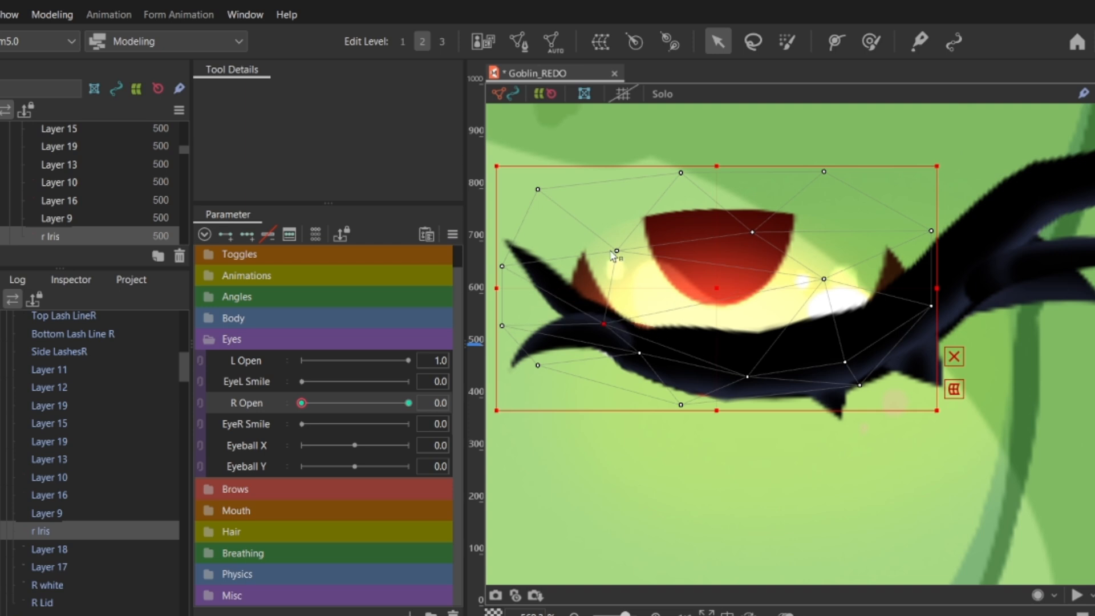
left_click_drag(616, 252, 591, 311)
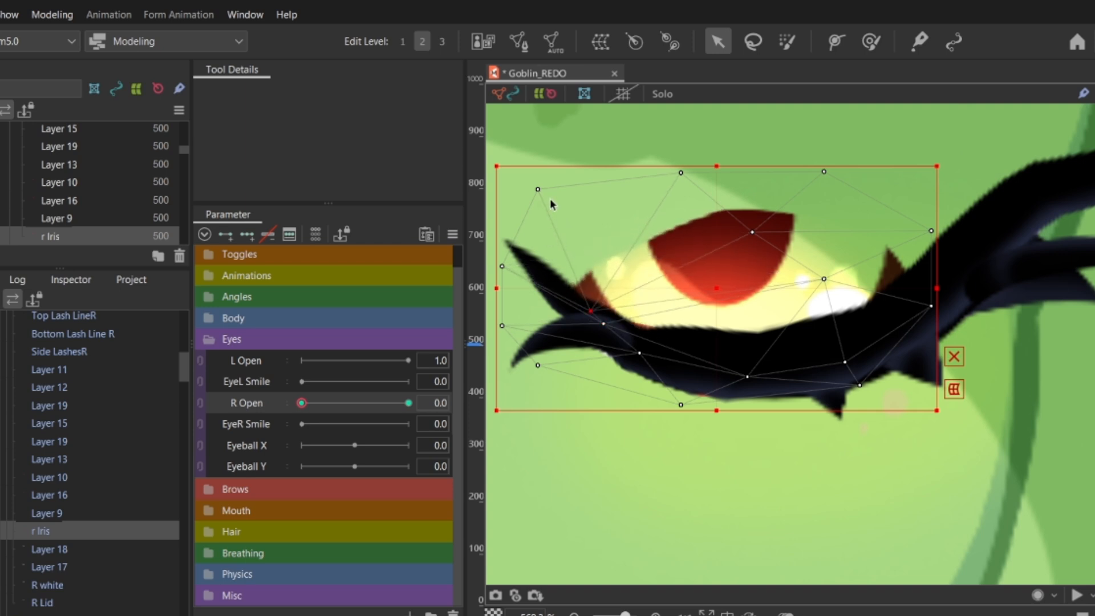
left_click_drag(537, 190, 543, 278)
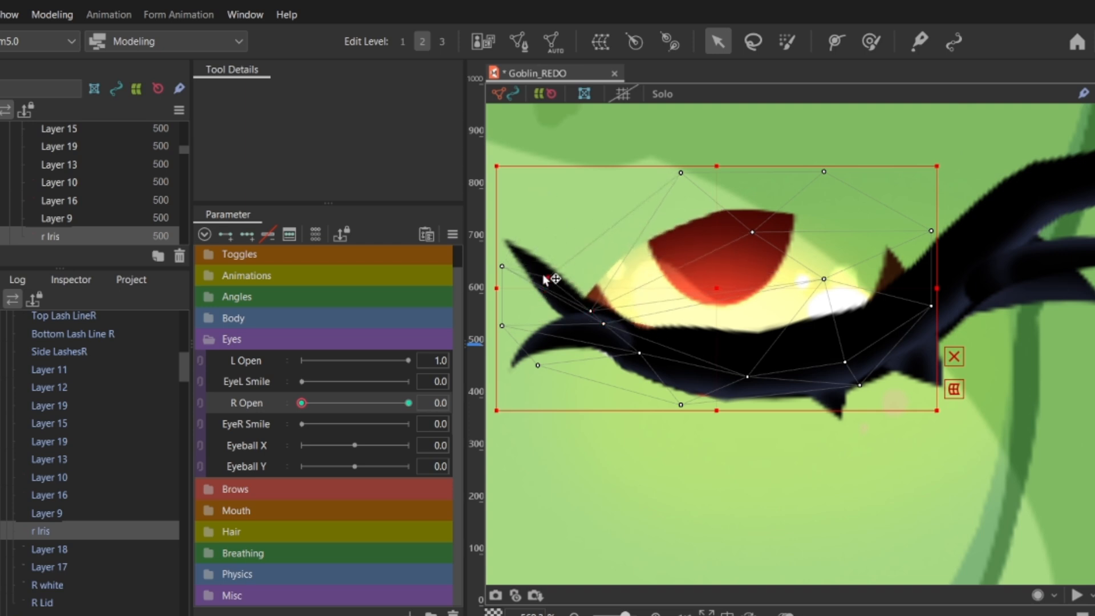
left_click_drag(681, 172, 612, 315)
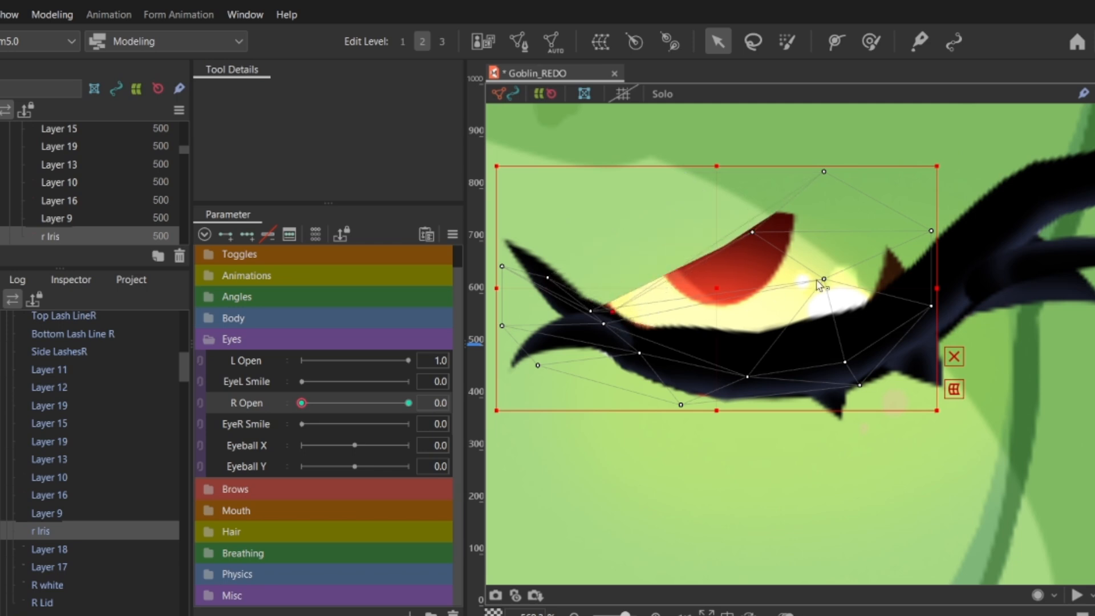
Step: Lower the outer and upper-centre vertices of the r Iris mesh behind the lash line to hide the remaining iris
left_click_drag(824, 280, 812, 372)
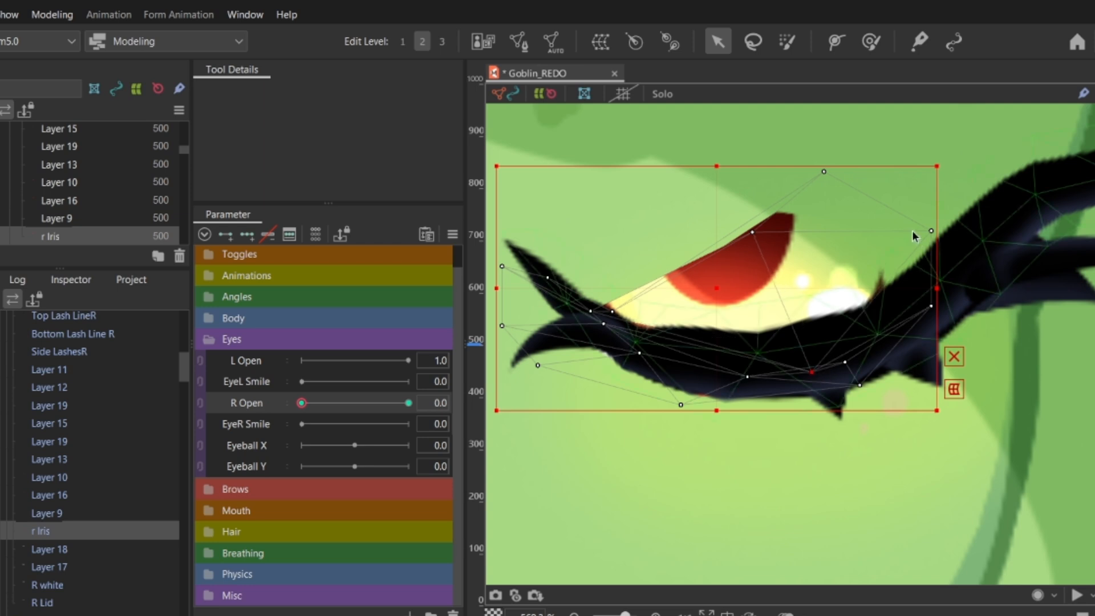
left_click_drag(930, 232, 939, 289)
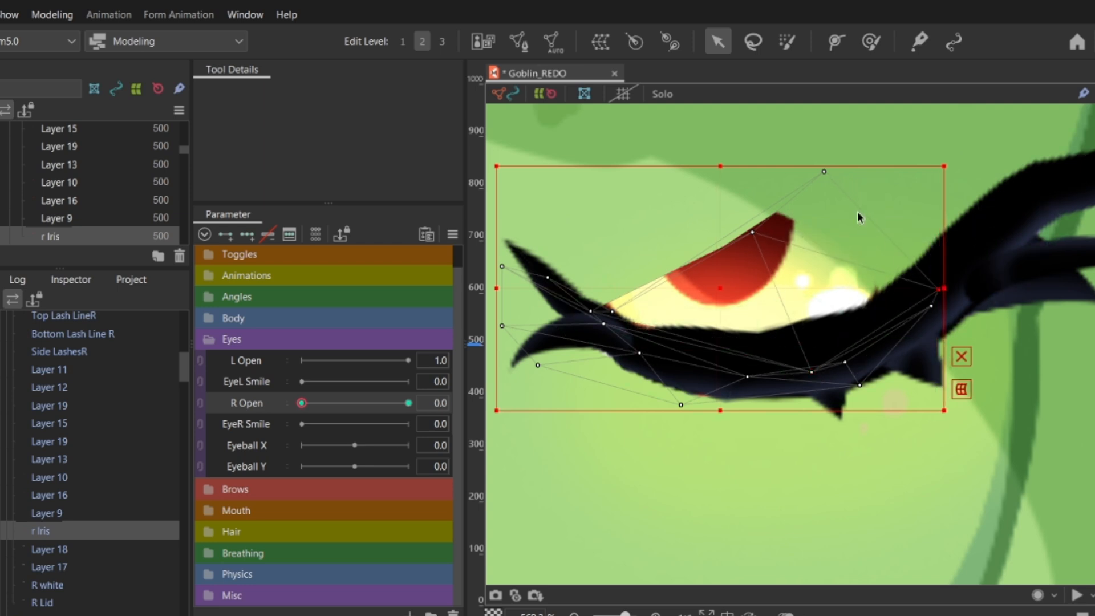
left_click_drag(748, 236, 773, 343)
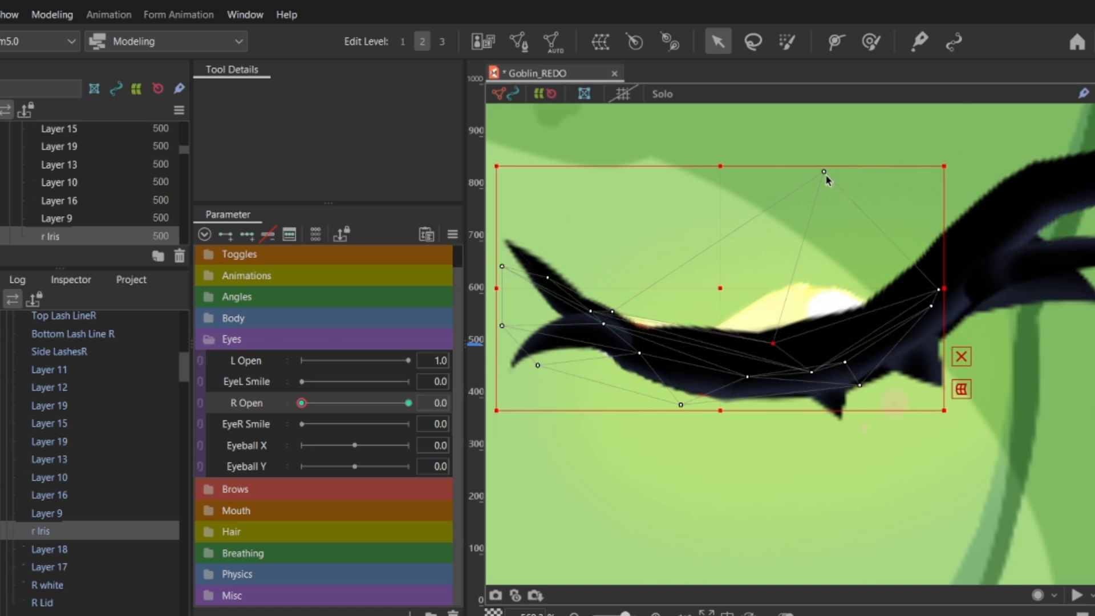
left_click_drag(857, 236, 884, 306)
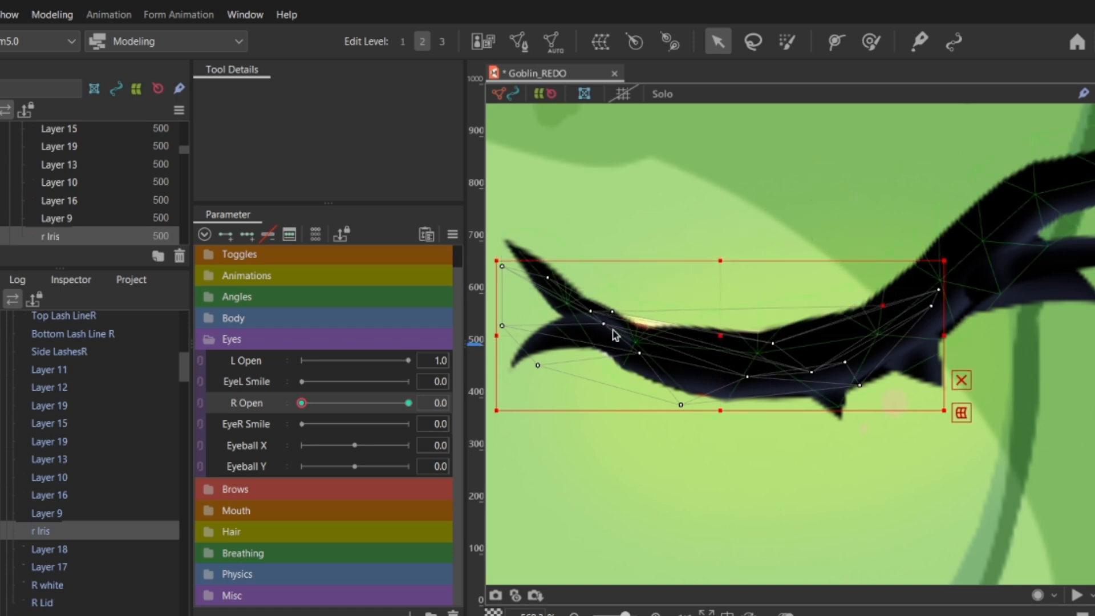
Step: Fine-tune the inner-corner and centre vertices of r Iris along the lashes and scrub R Open to check the blink
mouse_move(604, 324)
left_mouse_down()
mouse_move(604, 334)
mouse_move(588, 315)
mouse_move(639, 331)
mouse_move(602, 309)
mouse_move(609, 328)
left_mouse_up()
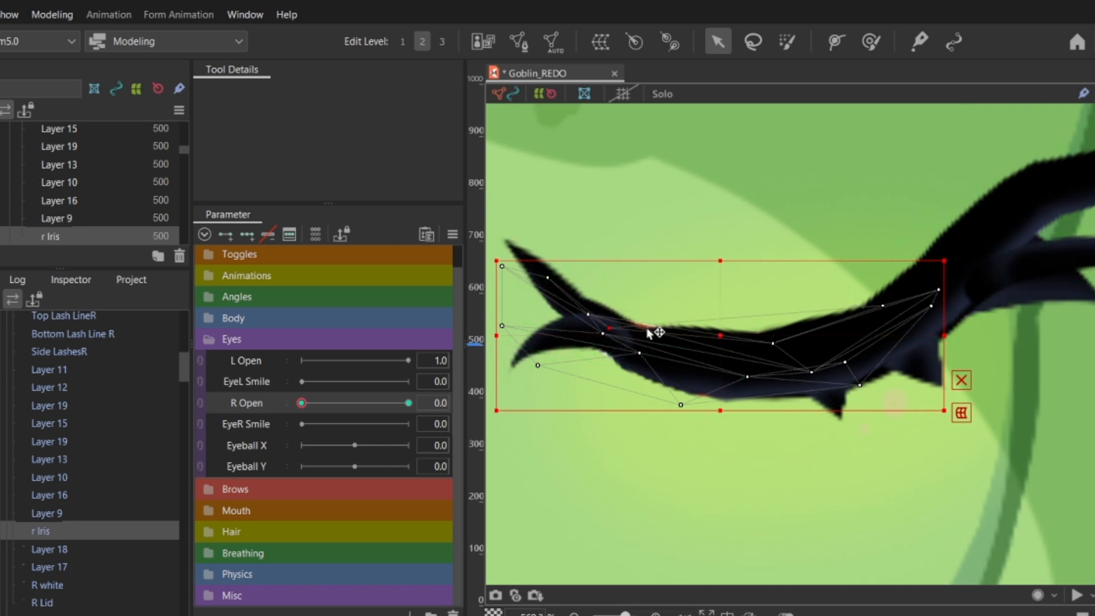
left_click_drag(772, 344, 732, 355)
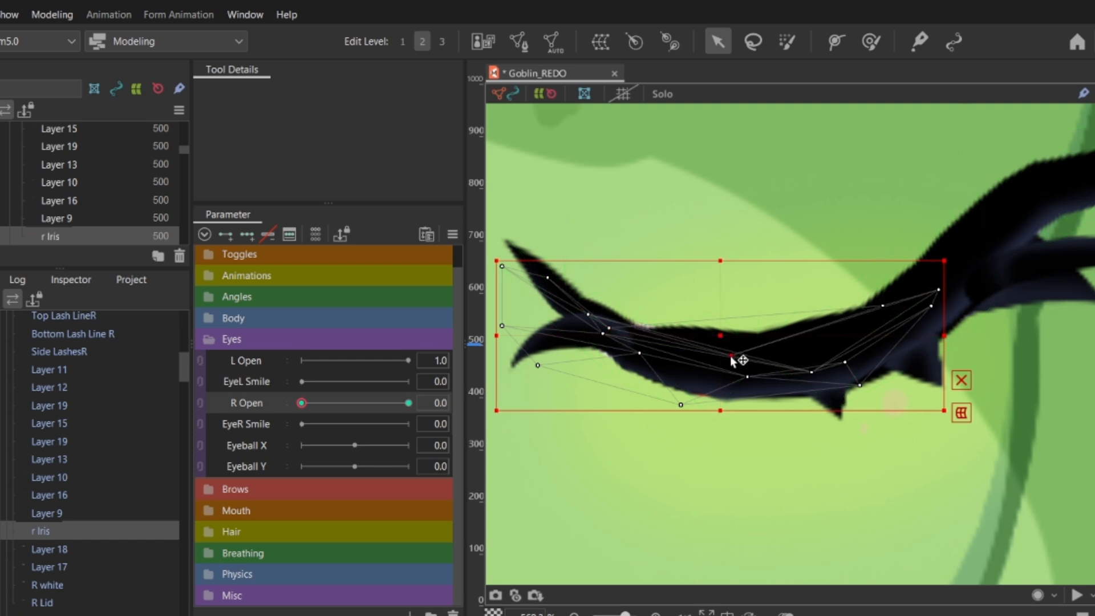
left_click_drag(302, 403, 244, 383)
left_click_drag(349, 399, 45, 505)
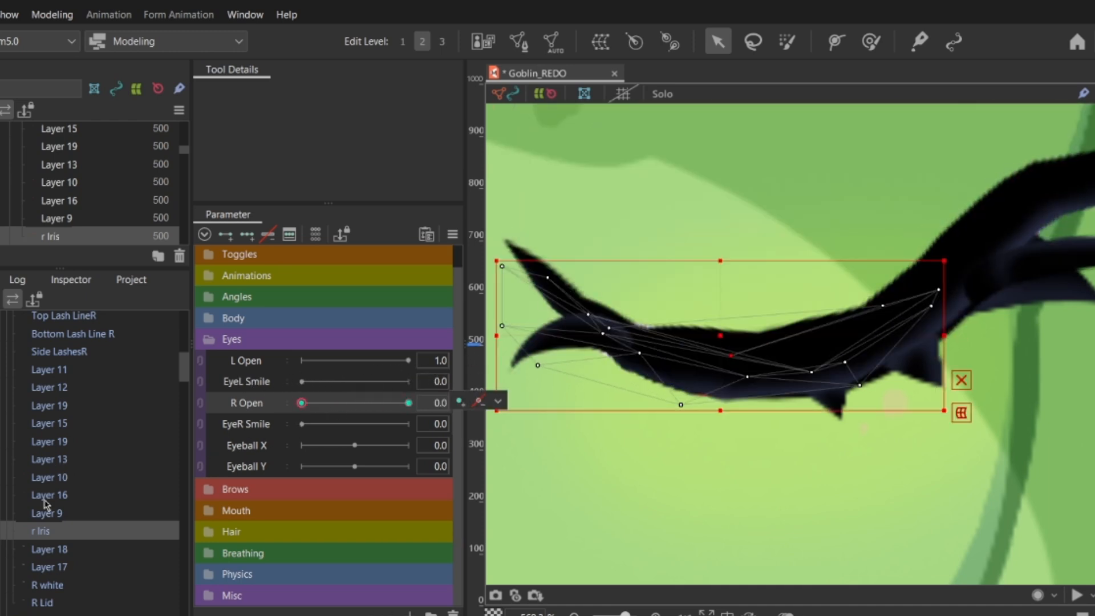
Step: Adjust the inner-corner vertices of the R white mesh behind the closed lashes and test the blink with R Open
left_click(57, 585)
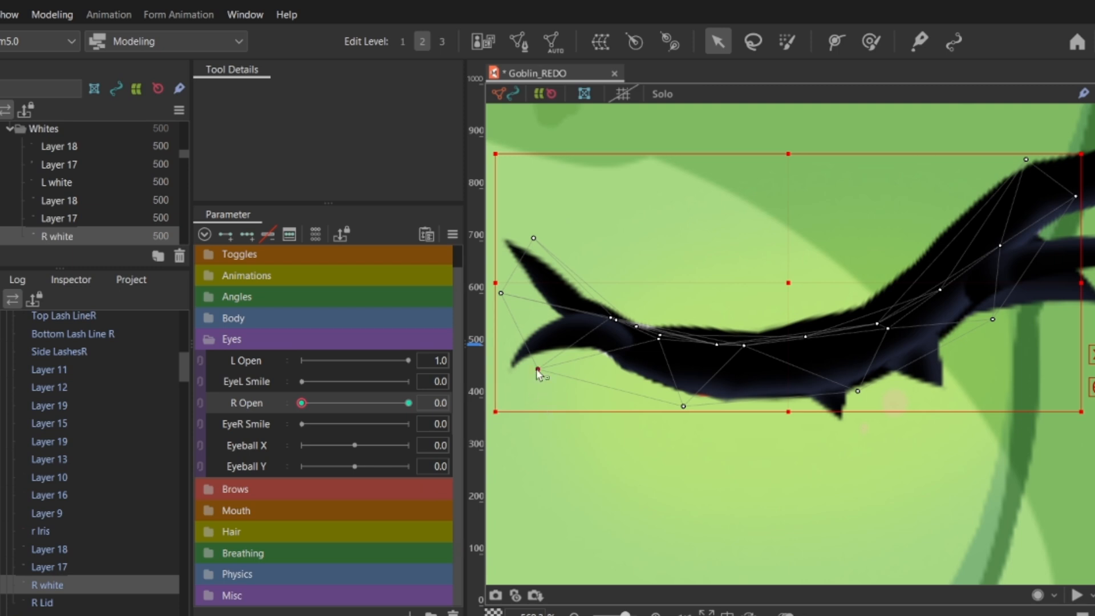
left_click_drag(538, 371, 545, 364)
left_click_drag(630, 327, 600, 329)
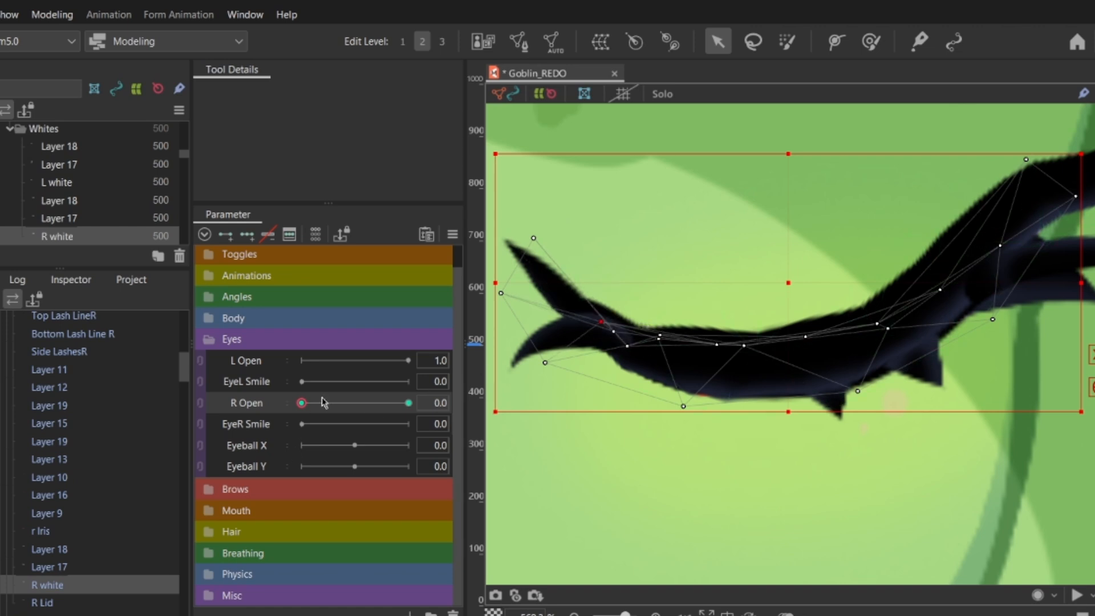
left_click_drag(322, 406, 528, 381)
left_click_drag(337, 410, 281, 420)
Step: Reselect r Iris and preview the right eye's blink close up by playing Pattern A in Physics Settings, closing the window when finished
left_click(87, 534)
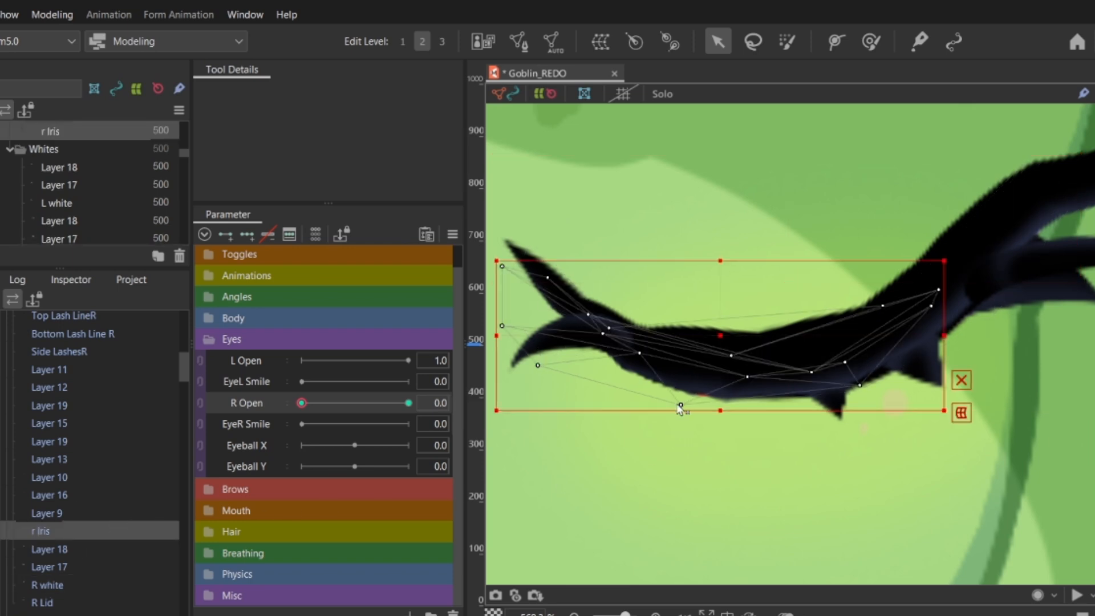
scroll(676, 402, "down", 5)
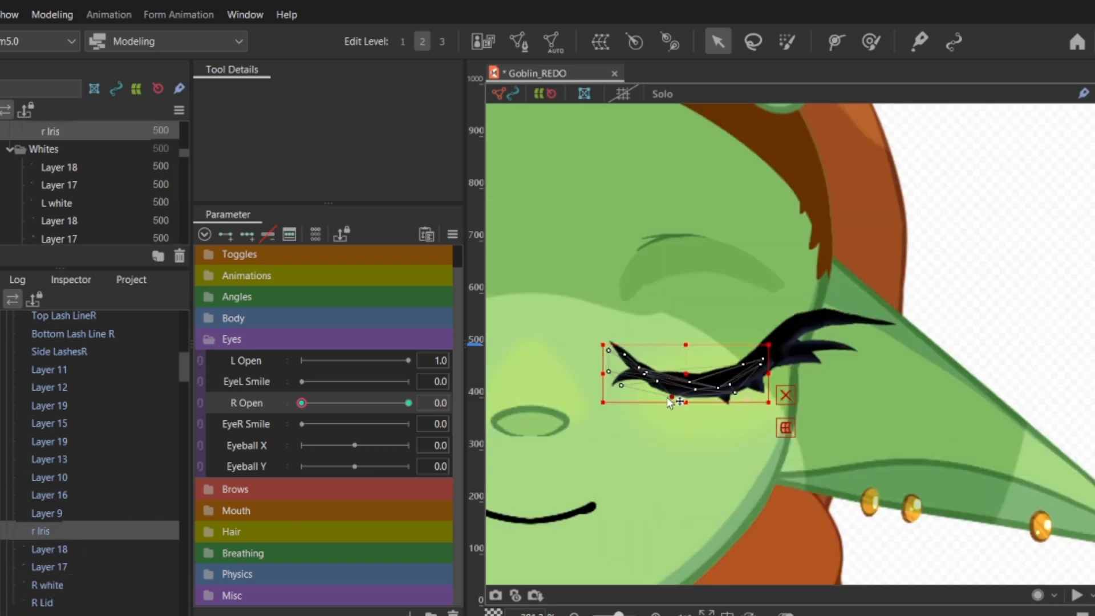
left_click(52, 14)
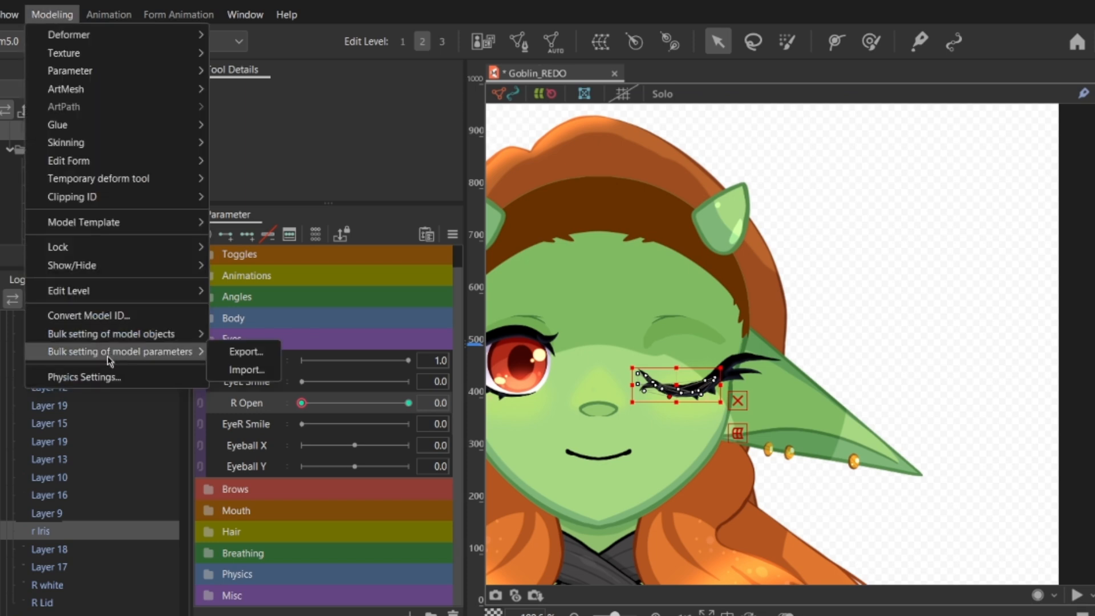
left_click(73, 308)
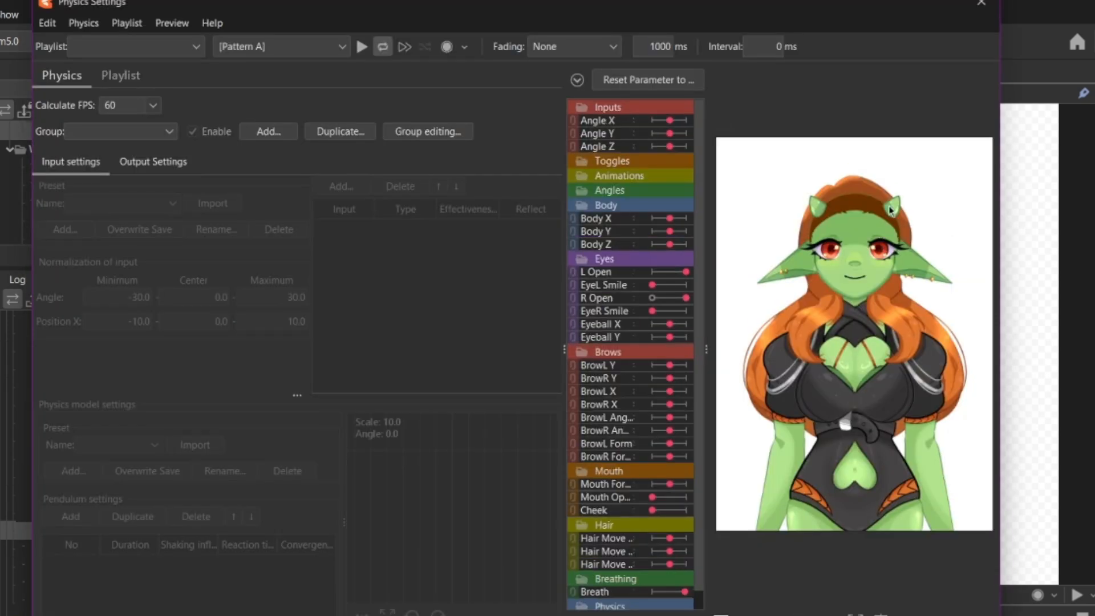
scroll(921, 381, "up", 4)
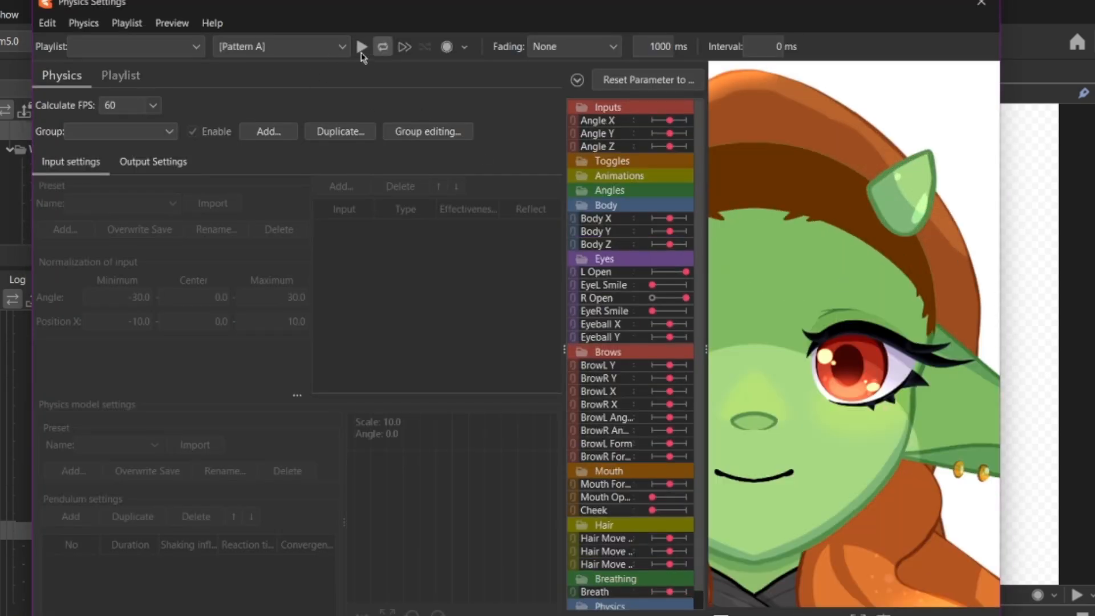
left_click(356, 48)
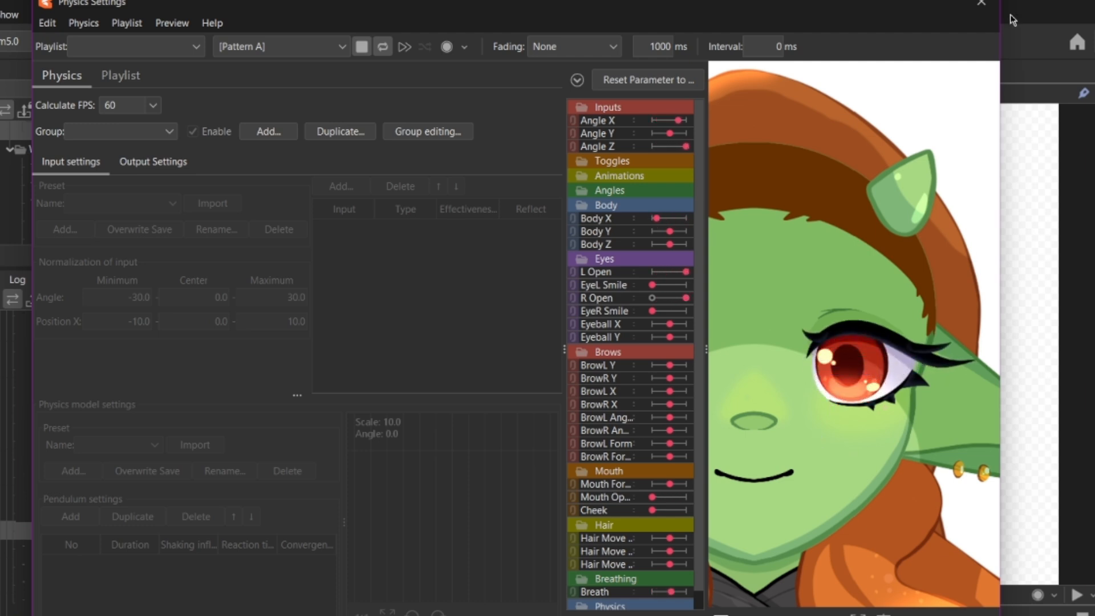
left_click(981, 3)
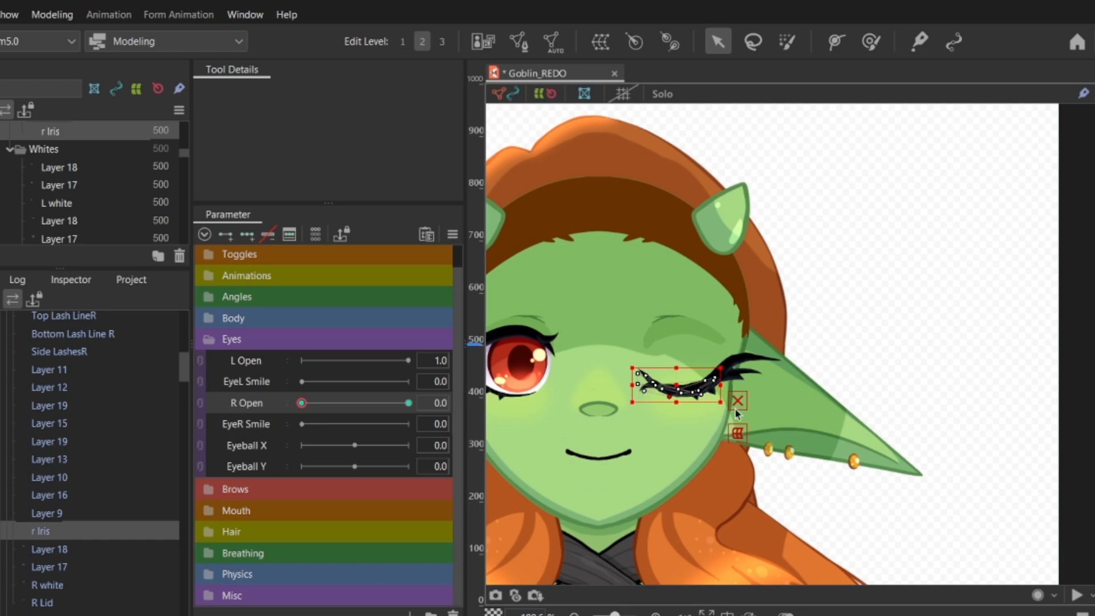
Step: Shift the r Iris vertices at the eye's inner corner to tuck the exposed iris sliver behind the lashes
scroll(793, 355, "up", 3)
left_click_drag(797, 361, 818, 352)
scroll(675, 397, "up", 4)
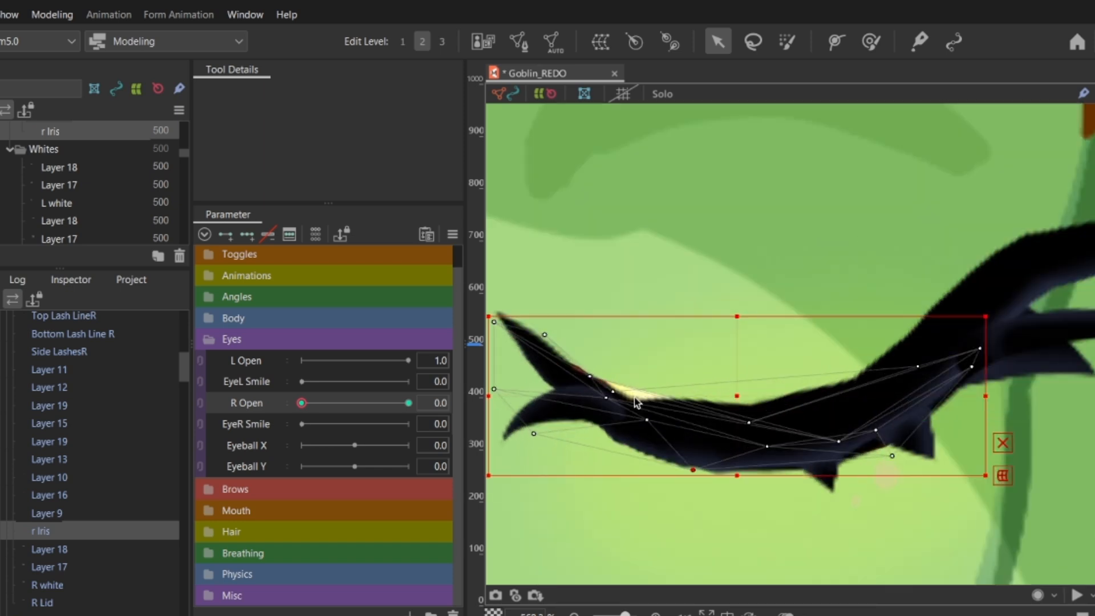
mouse_move(607, 399)
left_mouse_down()
mouse_move(607, 411)
mouse_move(588, 394)
left_mouse_up()
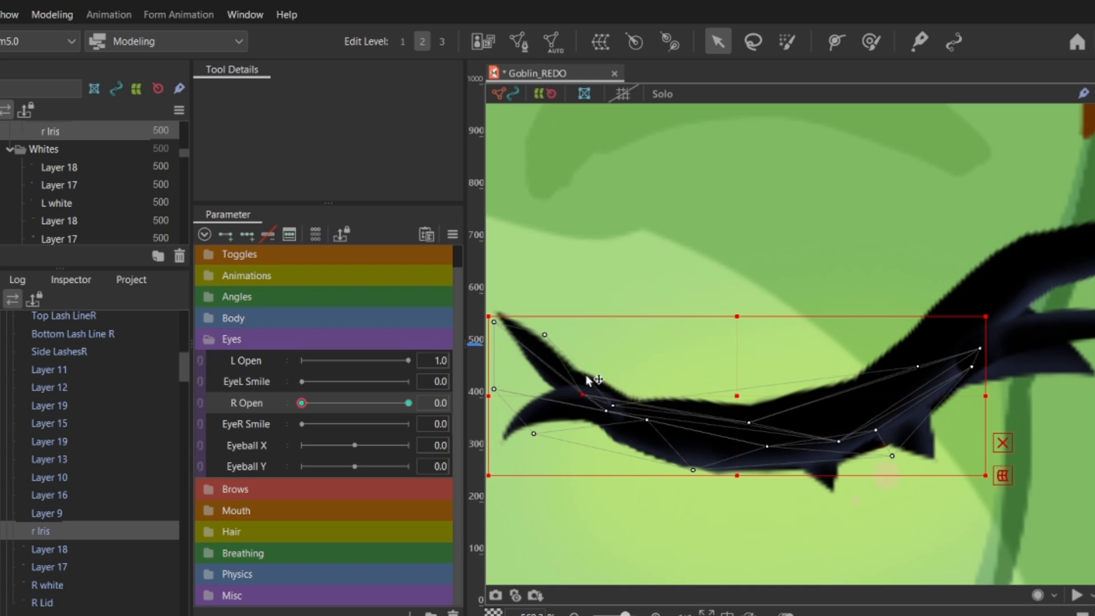
Step: Replay Pattern A in Physics Settings to inspect the corrected right eye blink, and close the preview
left_click(52, 14)
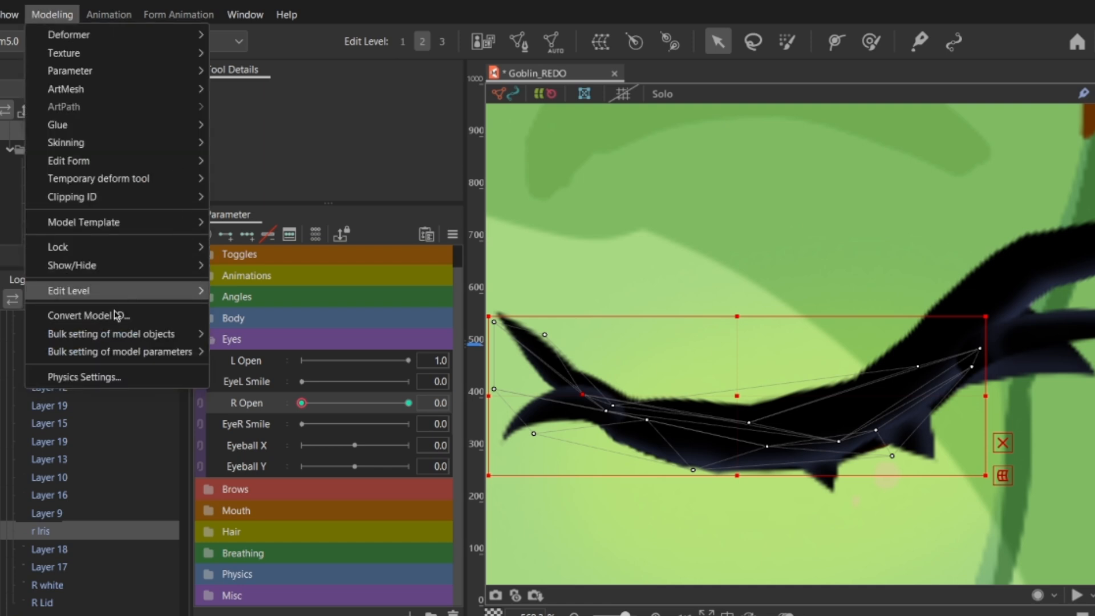
left_click(98, 381)
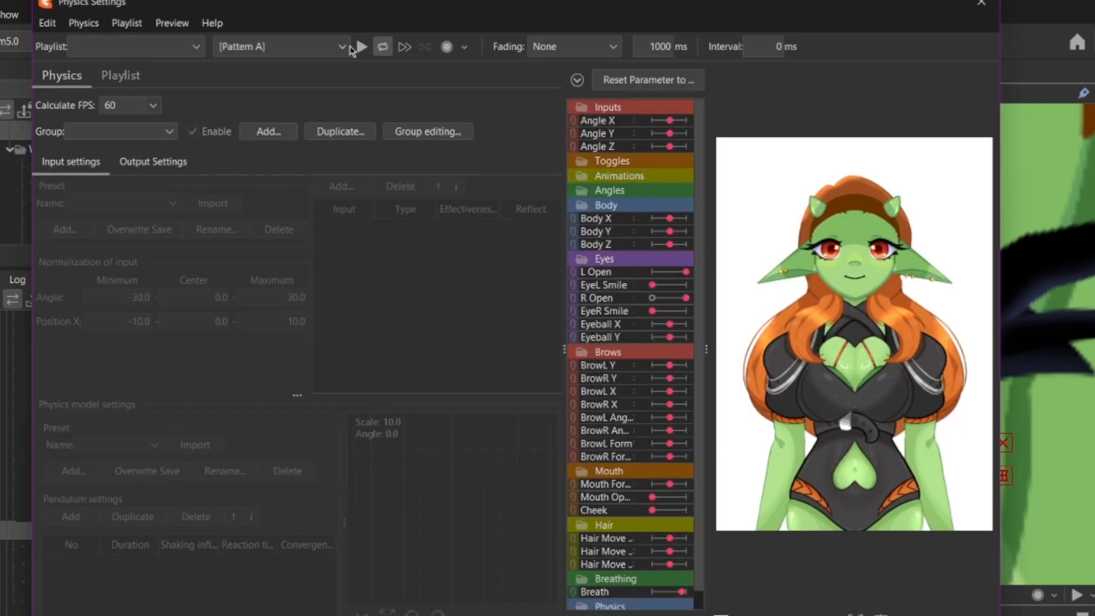
left_click(359, 47)
scroll(937, 262, "up", 3)
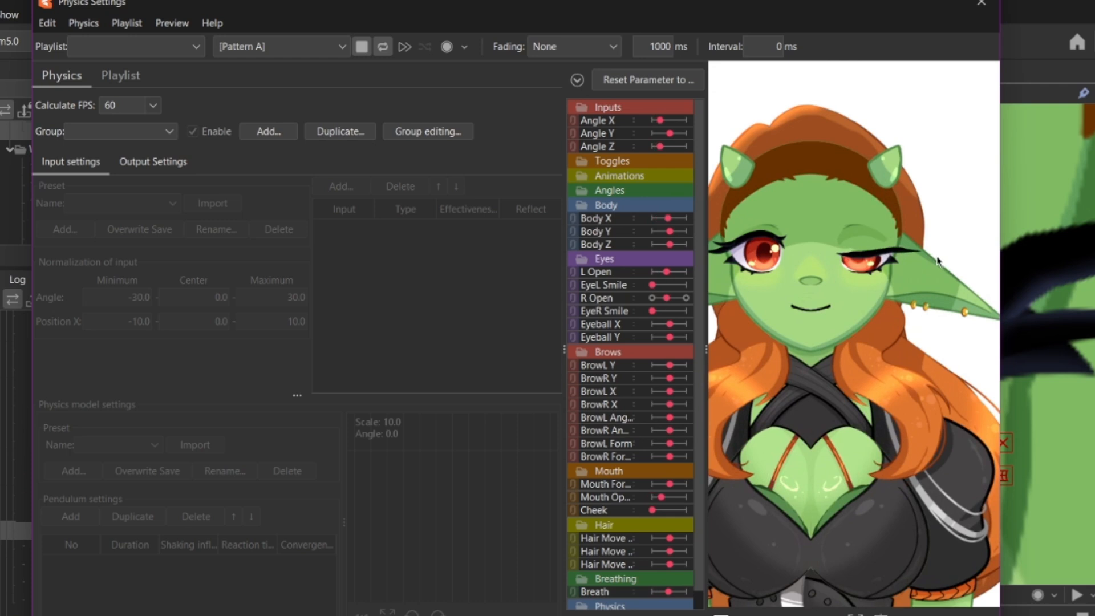
scroll(890, 228, "up", 3)
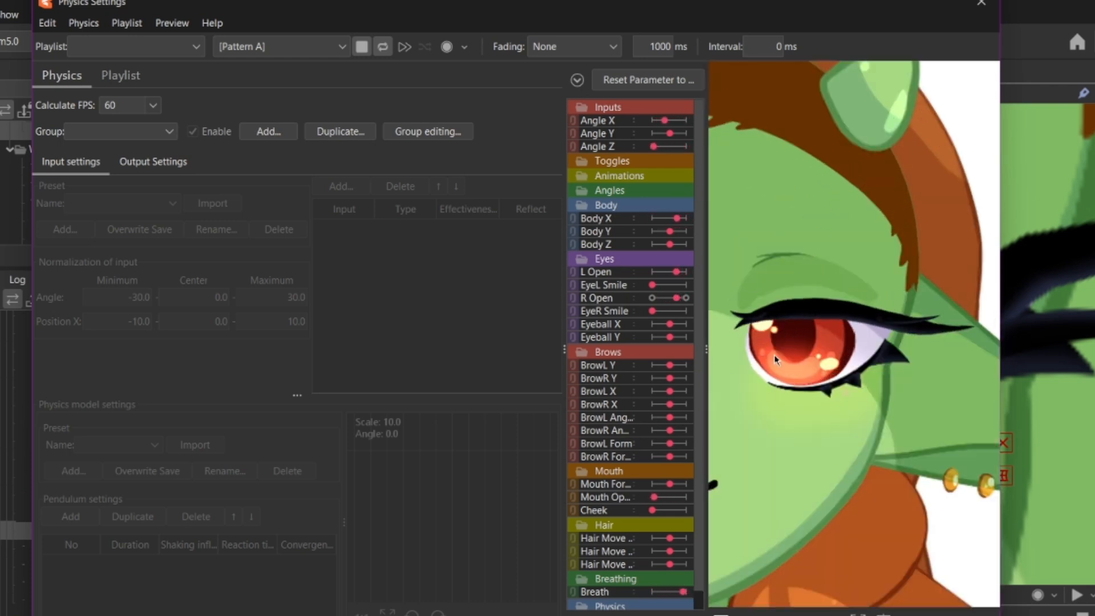
scroll(893, 184, "down", 5)
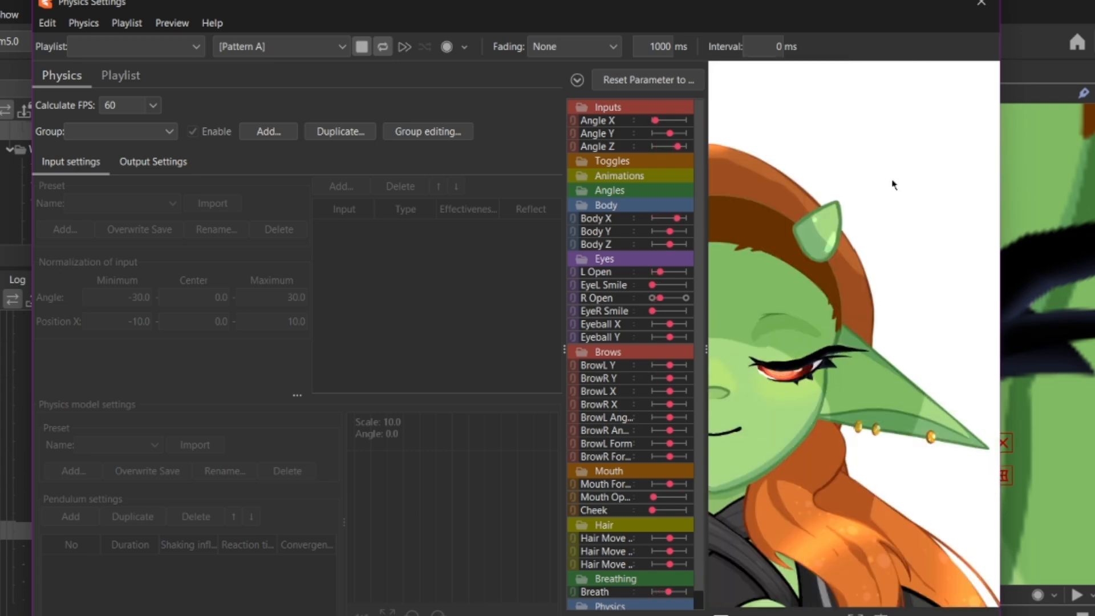
left_click(981, 2)
scroll(654, 391, "down", 2)
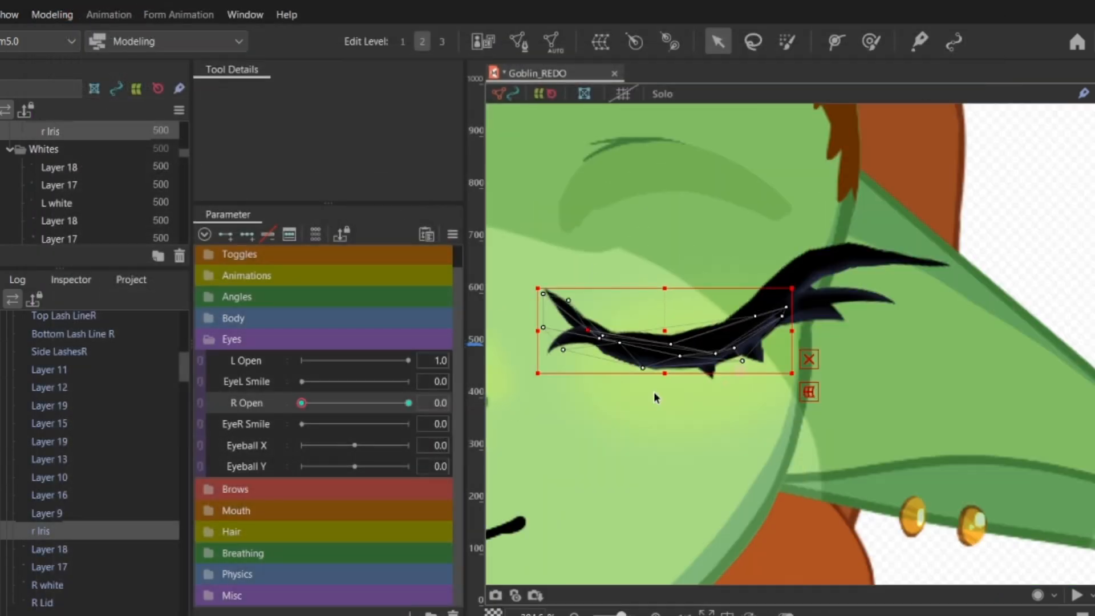
Step: Recheck R Open at 0.0 and nudge the lower inner-corner vertices of r Iris further into the lash band
scroll(654, 391, "up", 3)
scroll(552, 343, "down", 3)
mouse_move(301, 403)
left_mouse_down()
mouse_move(408, 401)
mouse_move(339, 413)
mouse_move(301, 405)
left_mouse_up()
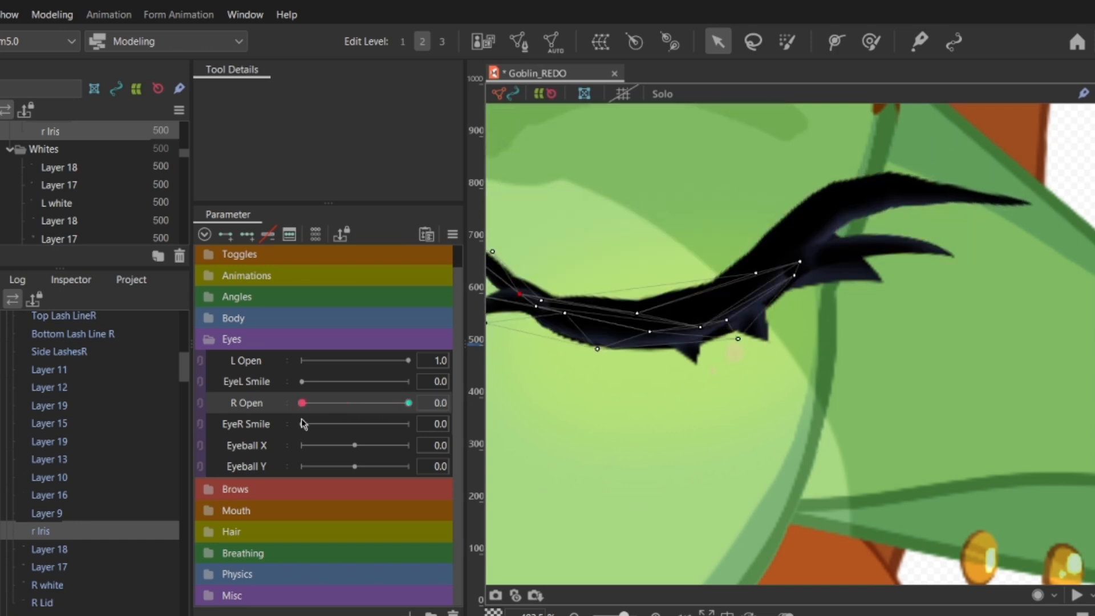
left_click(566, 324)
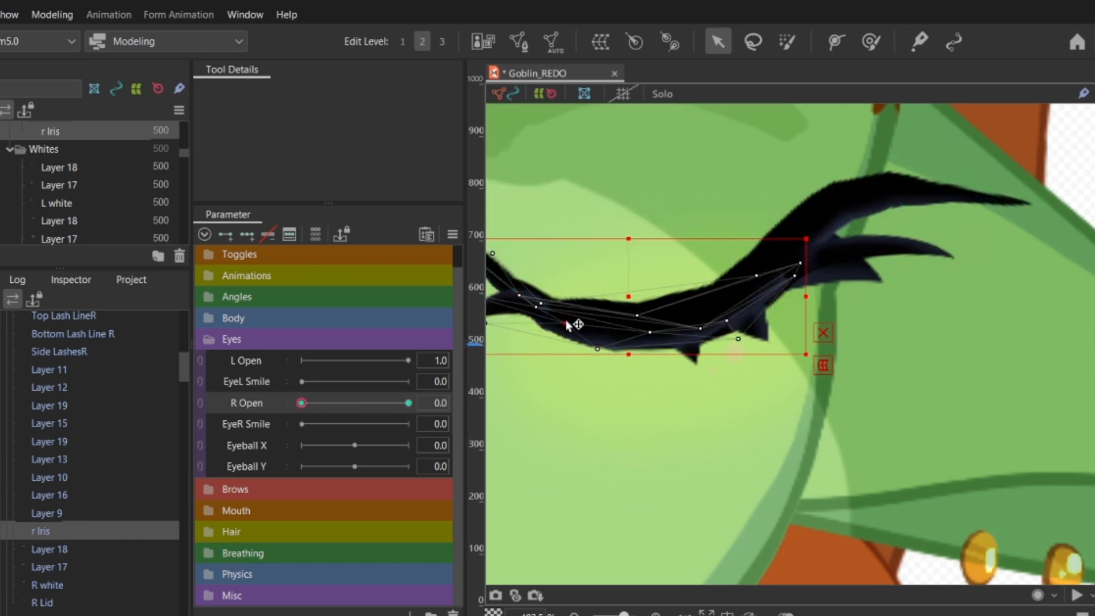
left_click_drag(537, 307, 530, 310)
left_click(520, 297)
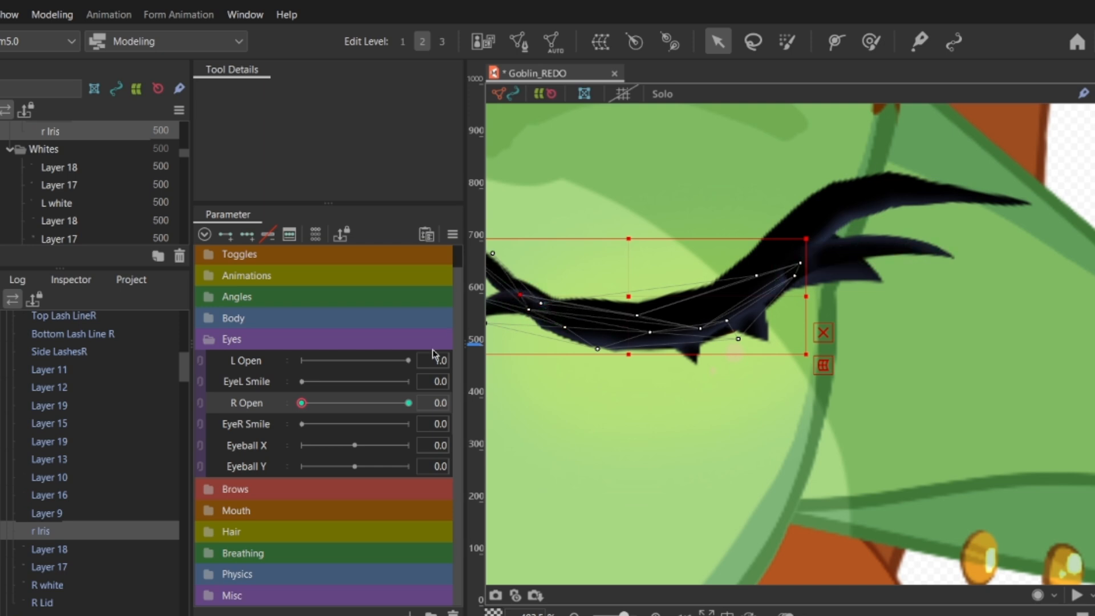
Step: Preview the right eye half closed with R Open at 0.5 and examine the iris against the lashes
left_click_drag(336, 406, 357, 422)
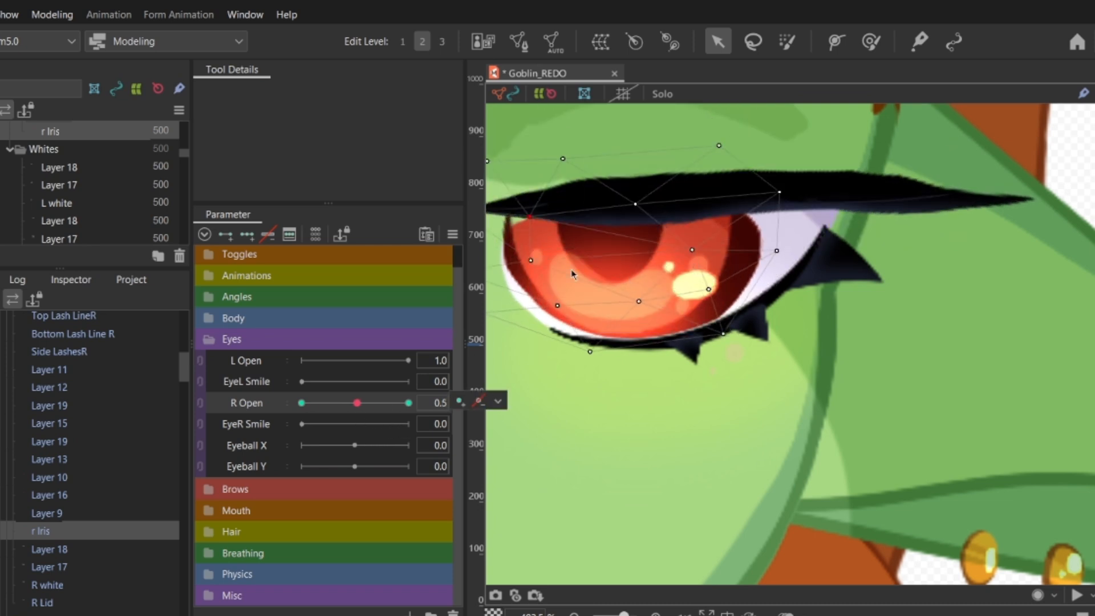
scroll(509, 243, "down", 5)
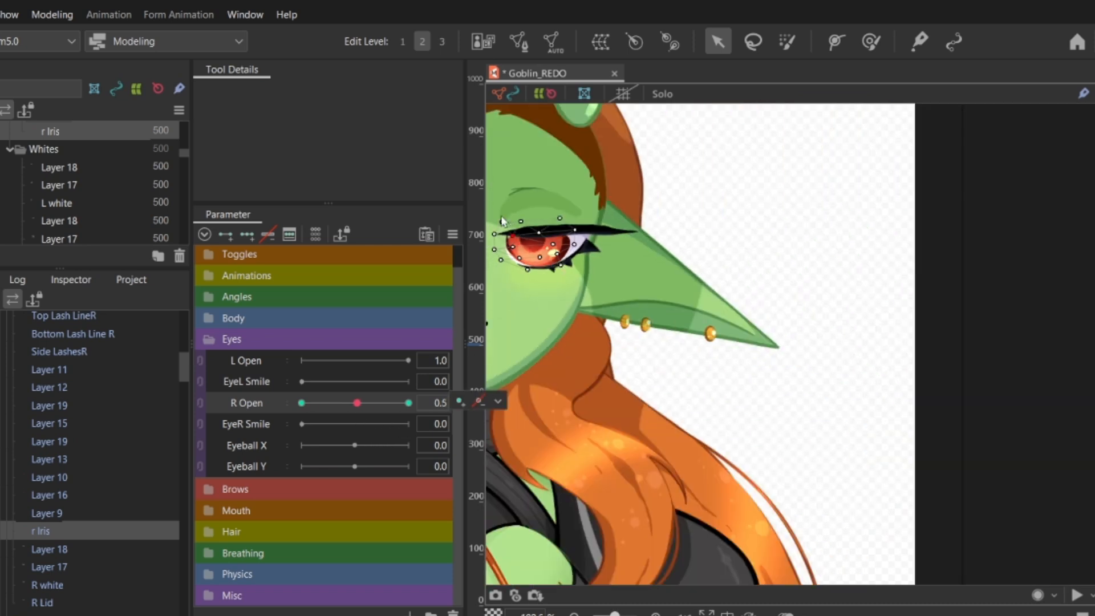
scroll(492, 248, "up", 3)
scroll(492, 248, "up", 3)
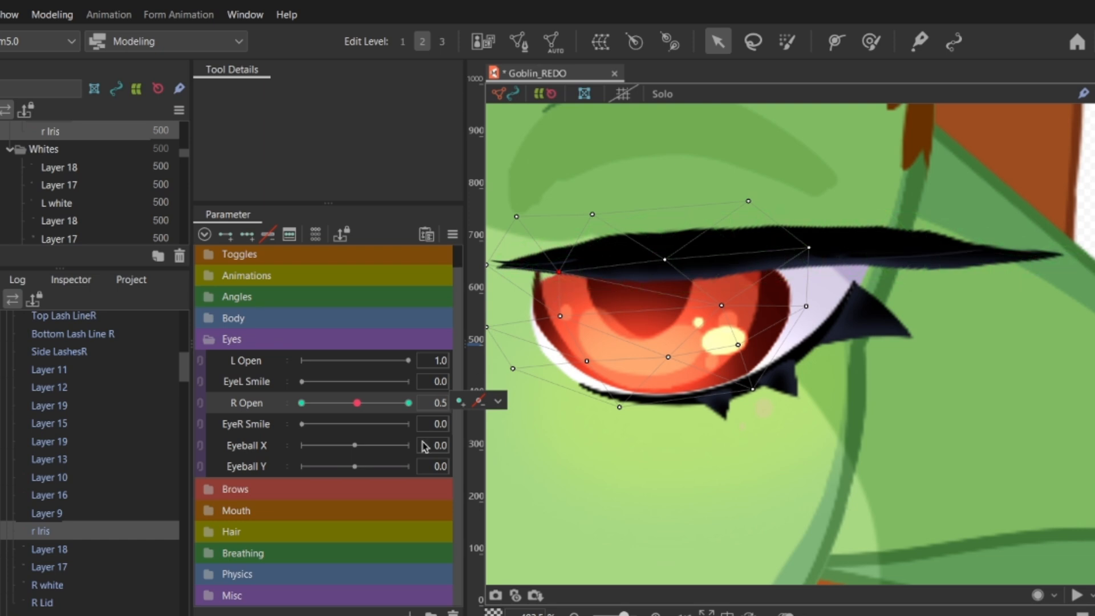
Step: With R Open at 0.0, reposition the inner-corner vertices of r Iris to keep the iris tucked behind the closed lashes
left_click_drag(379, 411, 289, 422)
left_click_drag(551, 352, 538, 355)
left_click_drag(375, 411, 299, 425)
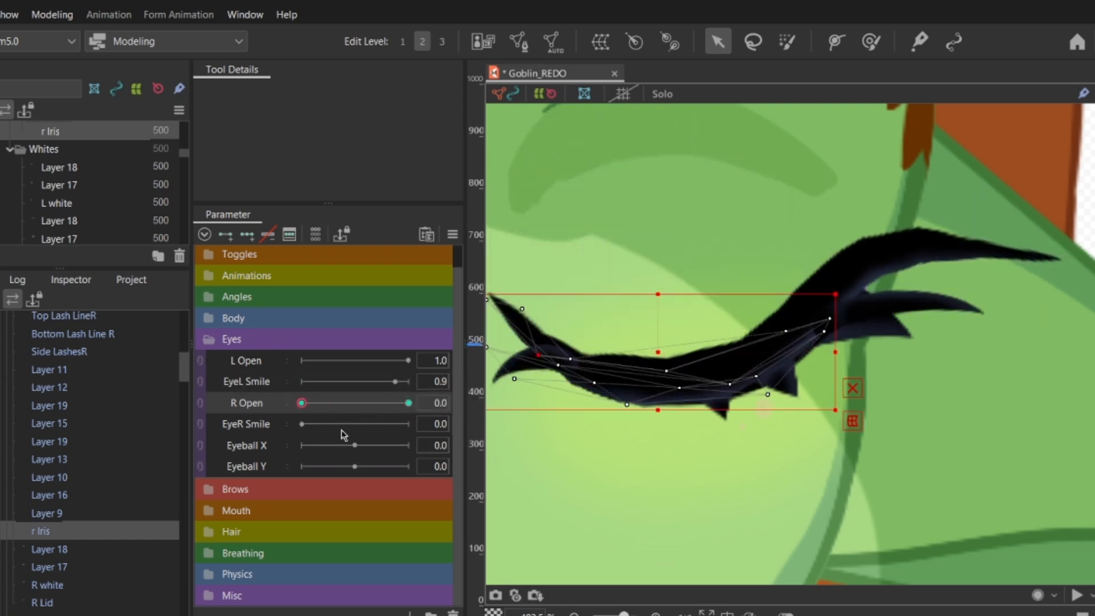
scroll(495, 362, "down", 3)
scroll(490, 355, "up", 5)
left_click_drag(527, 310, 554, 337)
left_click_drag(527, 376, 558, 399)
left_click_drag(393, 409, 296, 418)
left_click_drag(598, 388, 607, 372)
left_click_drag(554, 337, 521, 364)
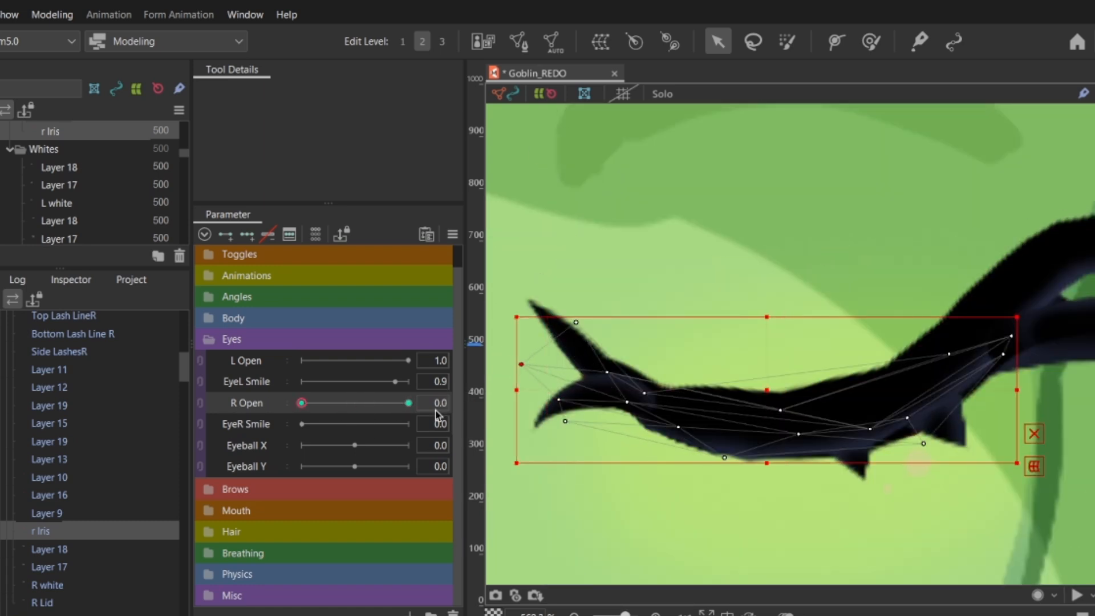
Step: Return R Open to 1.0, deselect r Iris and scrub R Open to check the blink on the whole face, finishing at 0.0
mouse_move(407, 410)
left_mouse_down()
mouse_move(277, 416)
mouse_move(458, 442)
mouse_move(314, 429)
mouse_move(410, 403)
left_mouse_up()
scroll(807, 428, "down", 7)
left_click(974, 248)
scroll(766, 470, "down", 2)
scroll(792, 397, "up", 4)
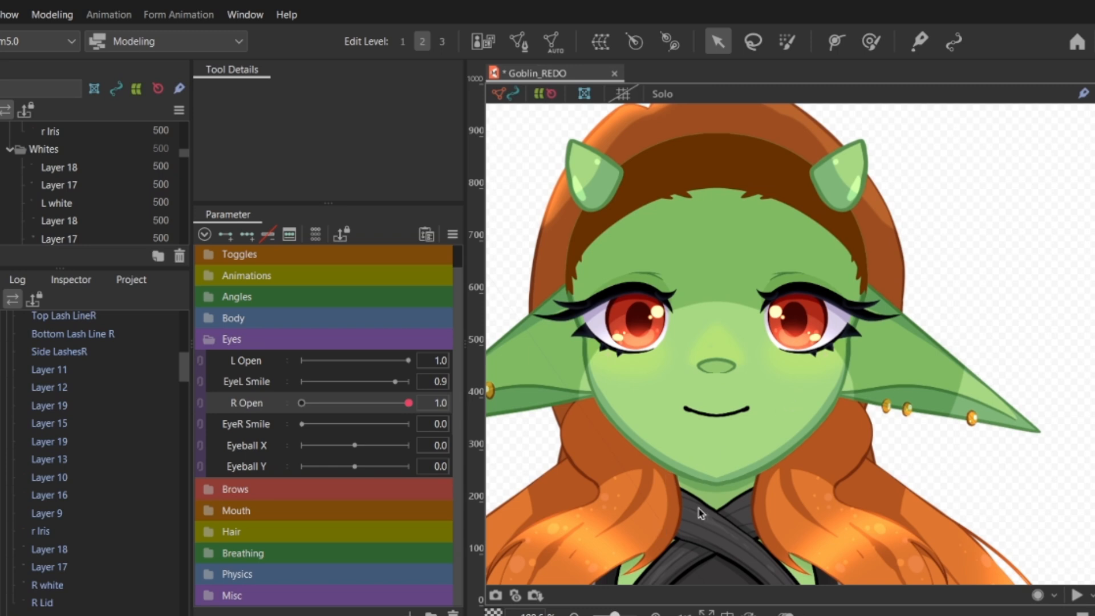
left_click_drag(366, 415, 337, 404)
left_click_drag(417, 421, 492, 433)
left_click_drag(356, 412, 310, 409)
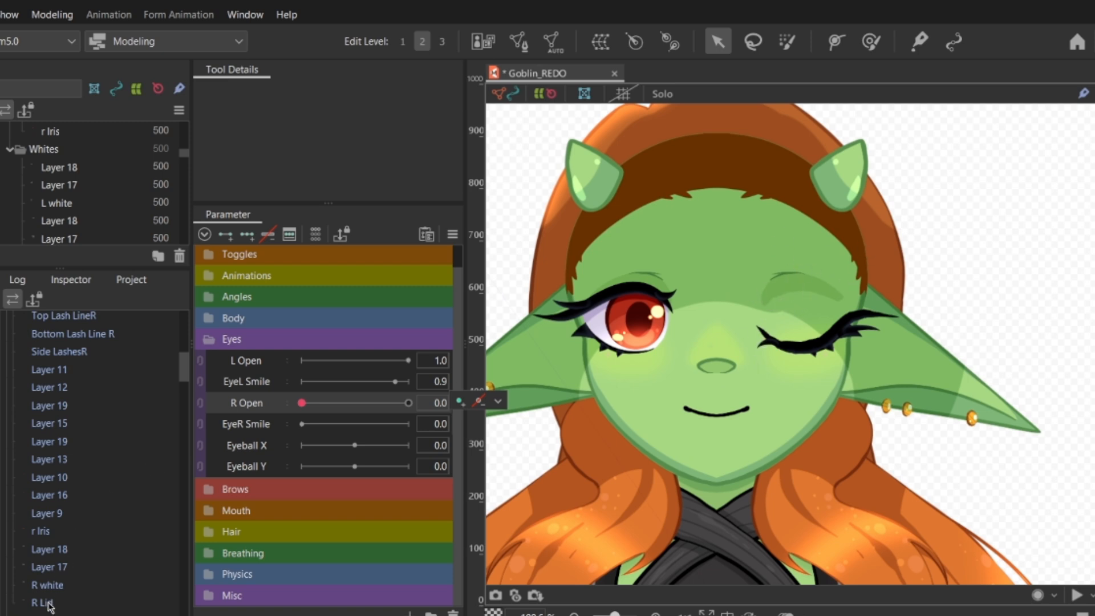
Step: Generate an automatic mesh for R Lid using the Deformation (Heavy) preset
left_click(46, 603)
left_click(551, 43)
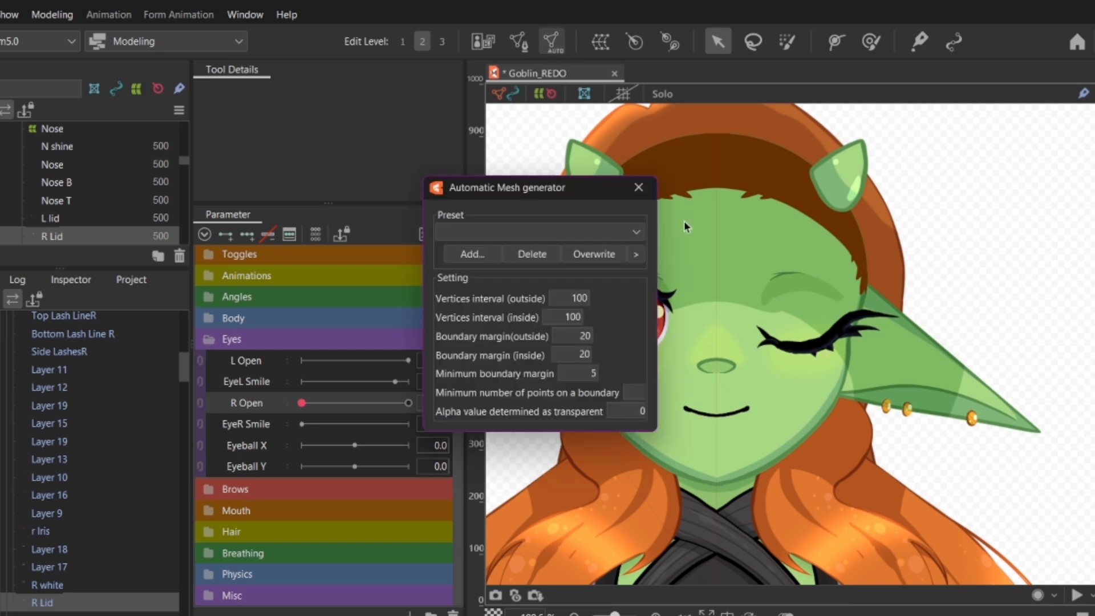
left_click(539, 231)
left_click(486, 282)
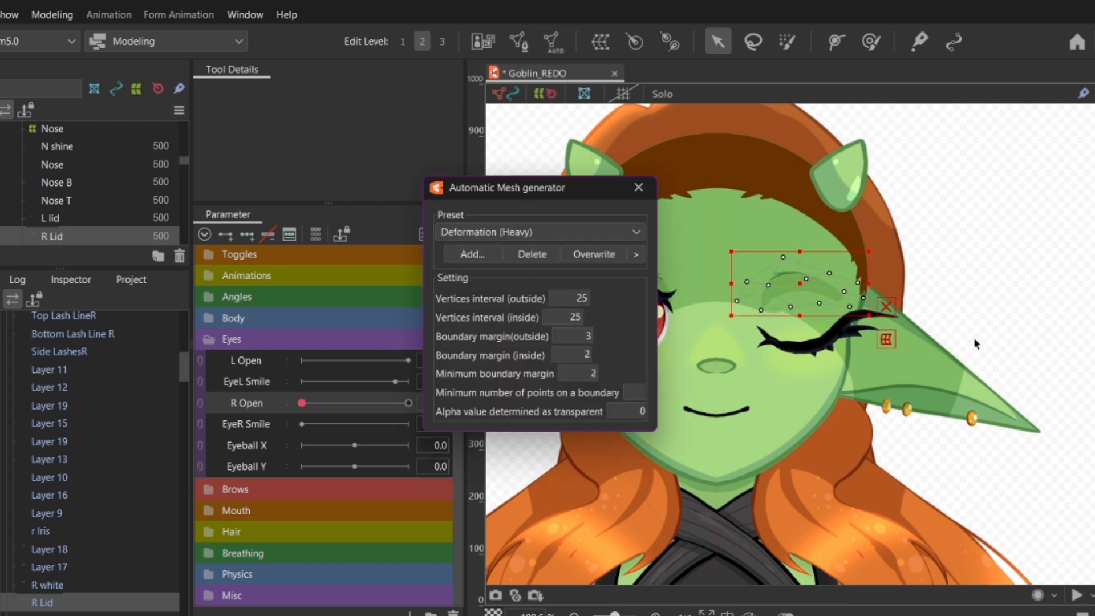
left_click(638, 188)
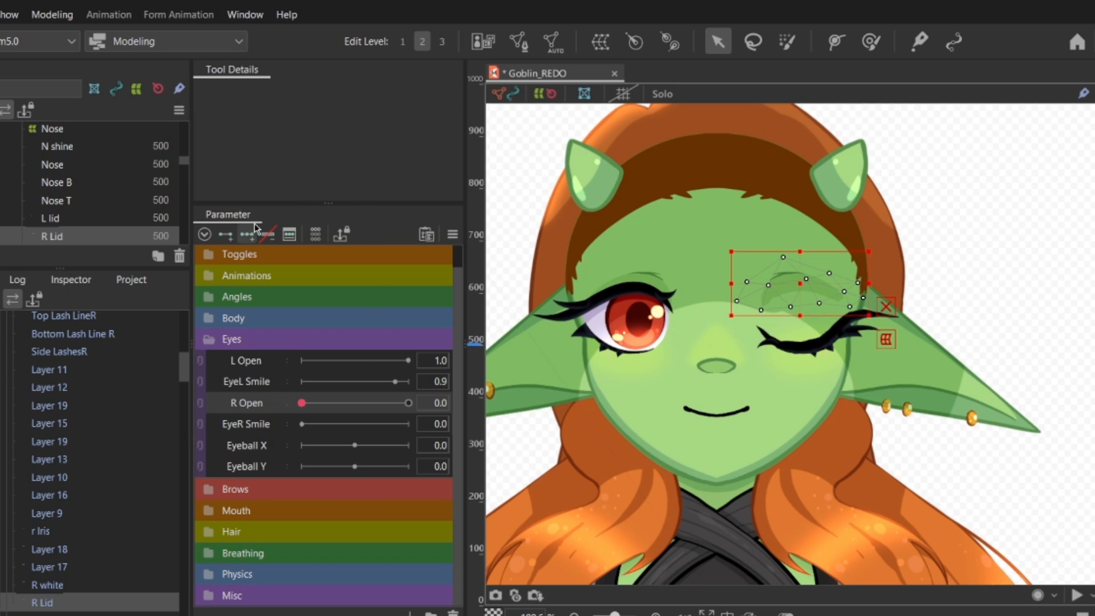
Step: Add two R Open keys to R Lid and lower the whole lid toward the closed lashes at 0.0
left_click(227, 237)
scroll(802, 342, "up", 5)
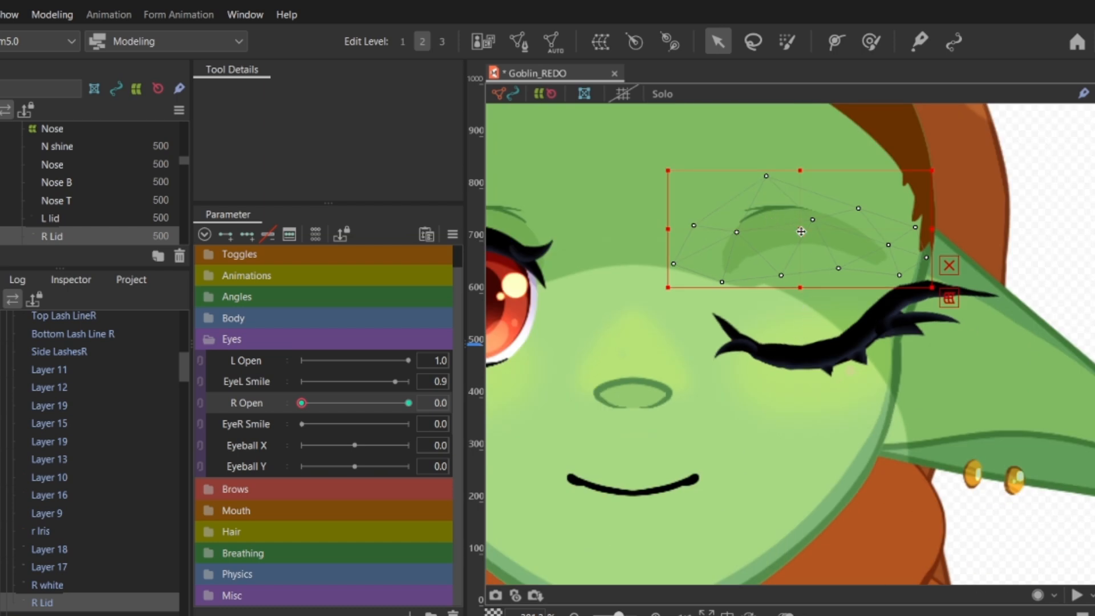
left_click_drag(802, 232, 802, 258)
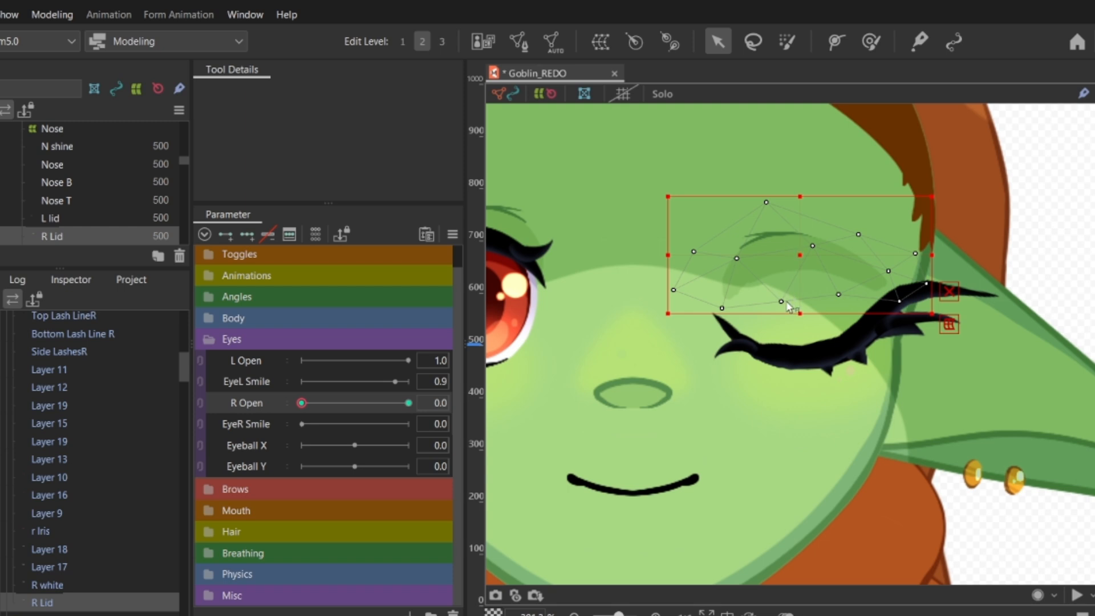
Step: Pull R Lid's lower vertices down to the closed lash line, stretching the middle one well below the lashes
scroll(786, 301, "up", 2)
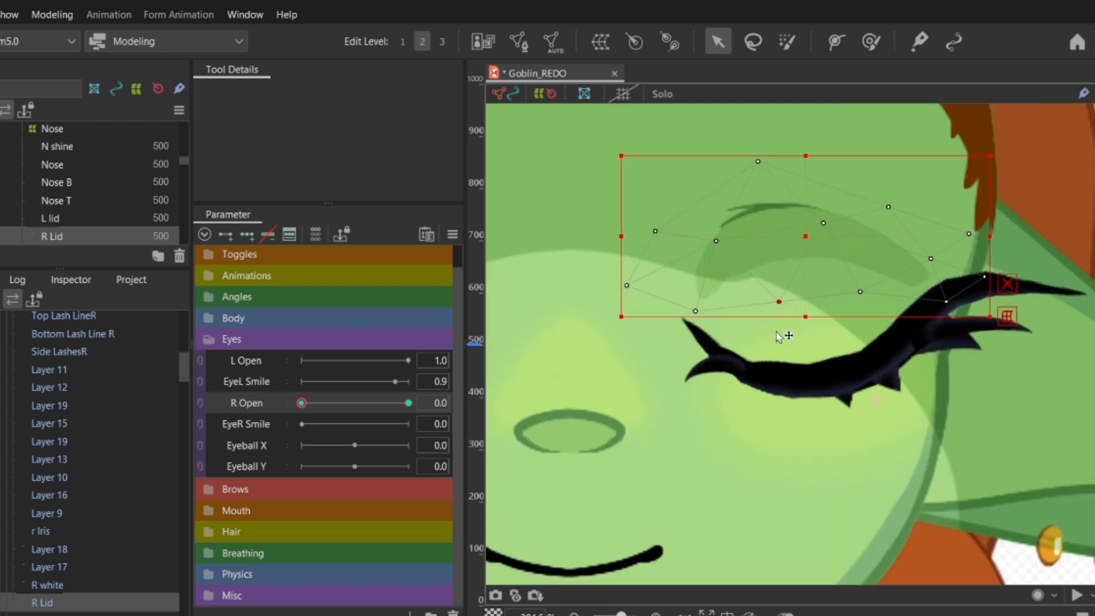
left_click_drag(778, 336, 778, 486)
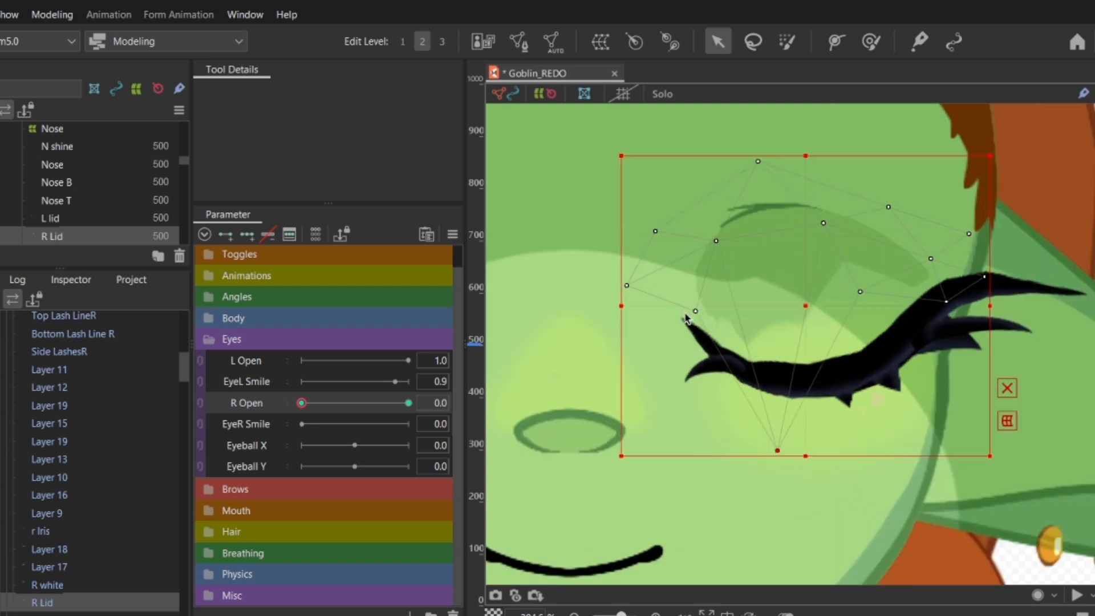
left_click_drag(695, 311, 692, 348)
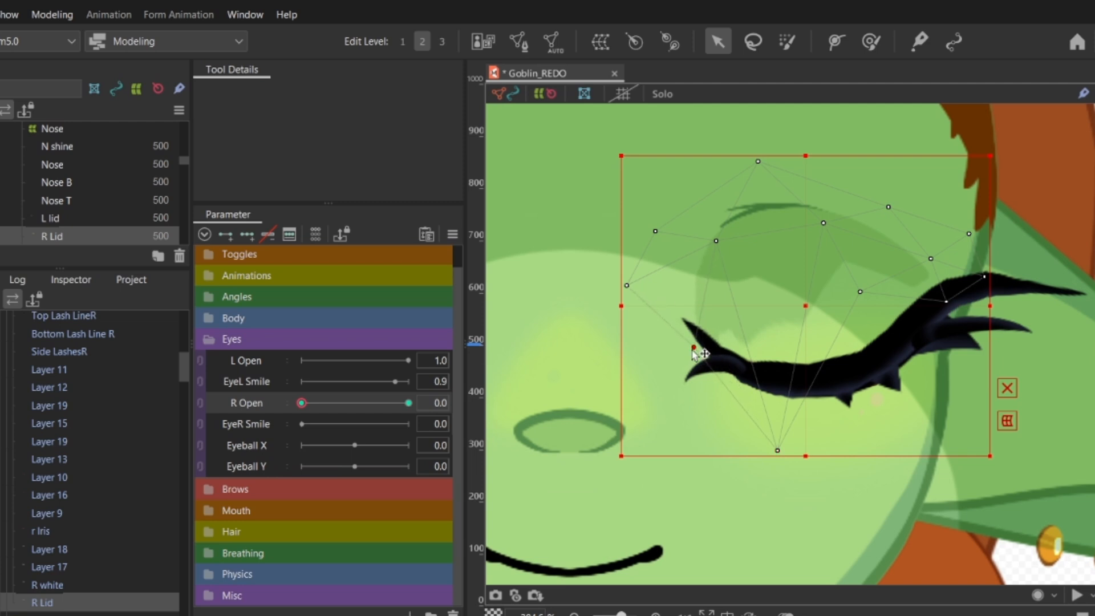
left_click_drag(859, 293, 870, 402)
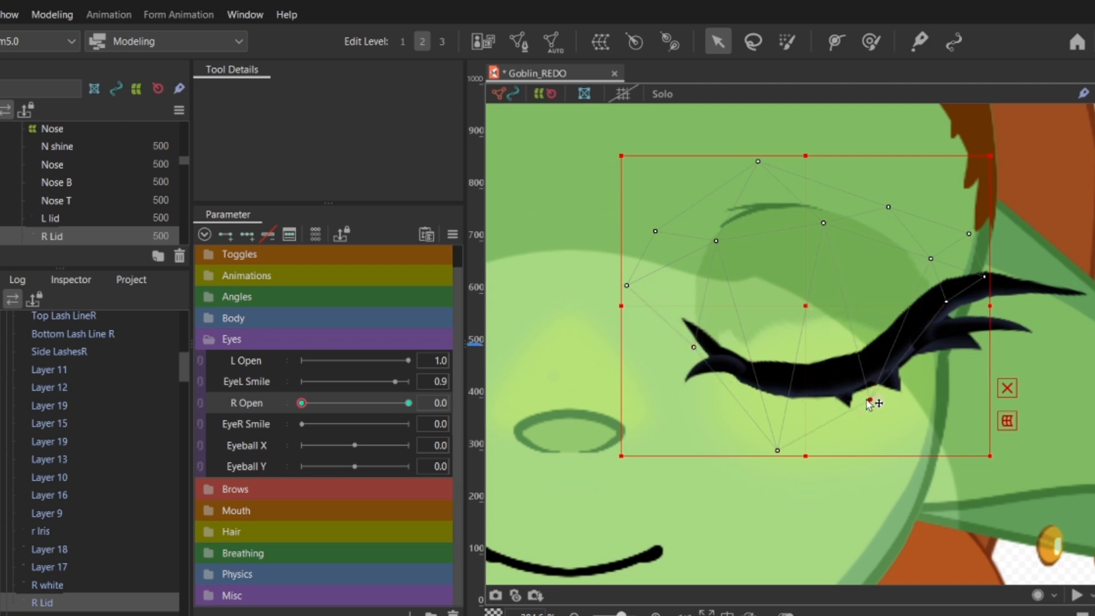
left_click_drag(827, 223, 825, 228)
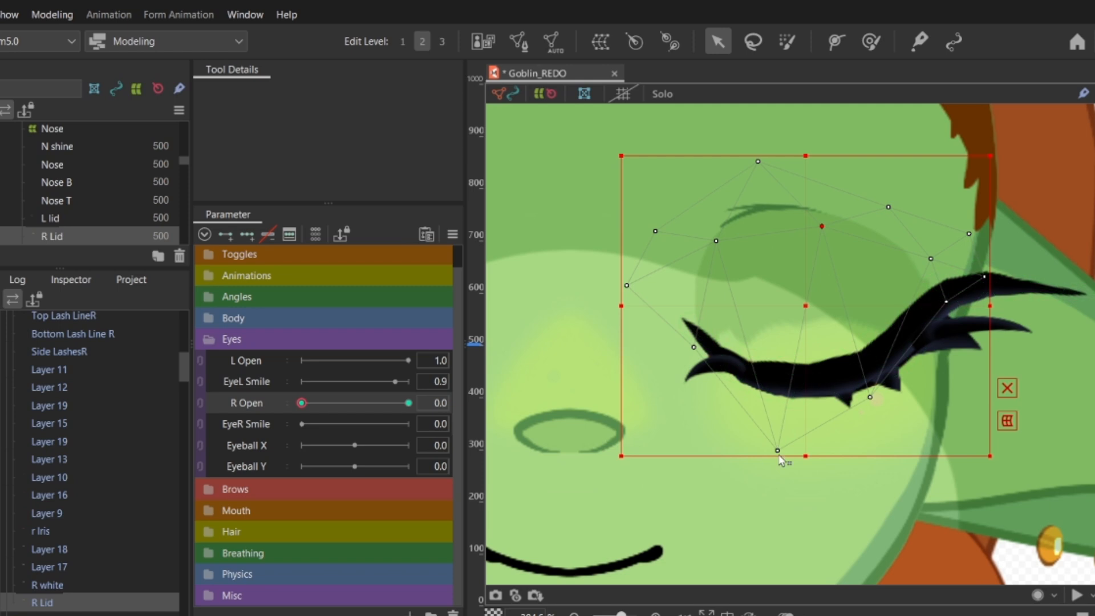
Step: Stretch R Lid's lower middle and outer vertices further down the cheek and slightly lower its upper inner vertices around the crease
left_click_drag(780, 453, 811, 515)
left_click_drag(873, 400, 877, 498)
left_click_drag(810, 515, 899, 577)
mouse_move(302, 404)
left_mouse_down()
mouse_move(444, 402)
mouse_move(260, 444)
mouse_move(453, 407)
mouse_move(294, 419)
left_mouse_up()
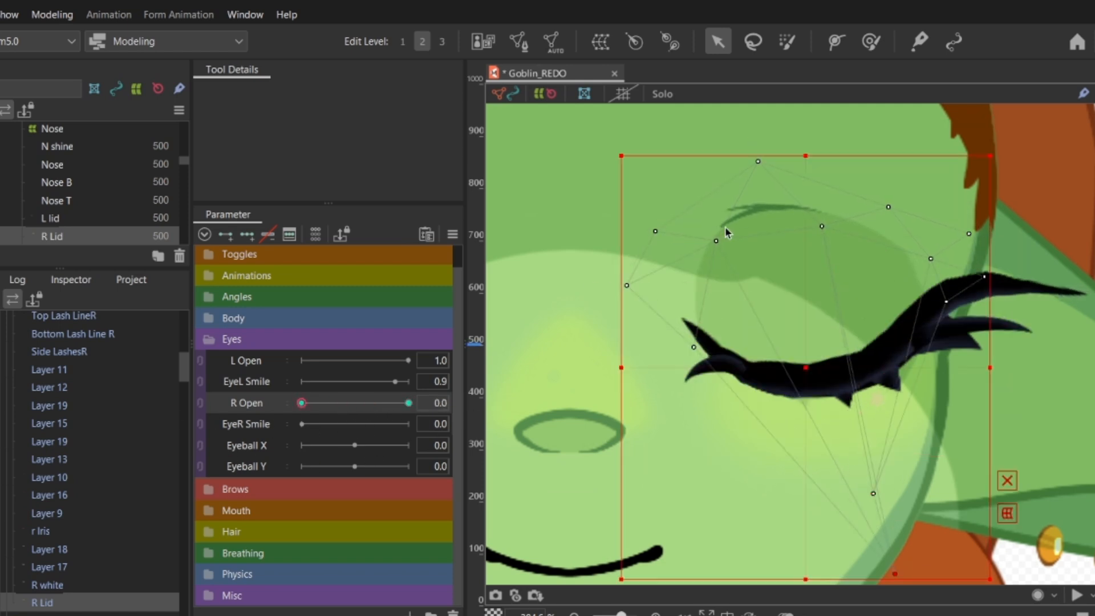
left_click_drag(716, 241, 713, 253)
left_click_drag(757, 162, 754, 182)
left_click_drag(895, 574, 815, 531)
scroll(638, 412, "down", 2)
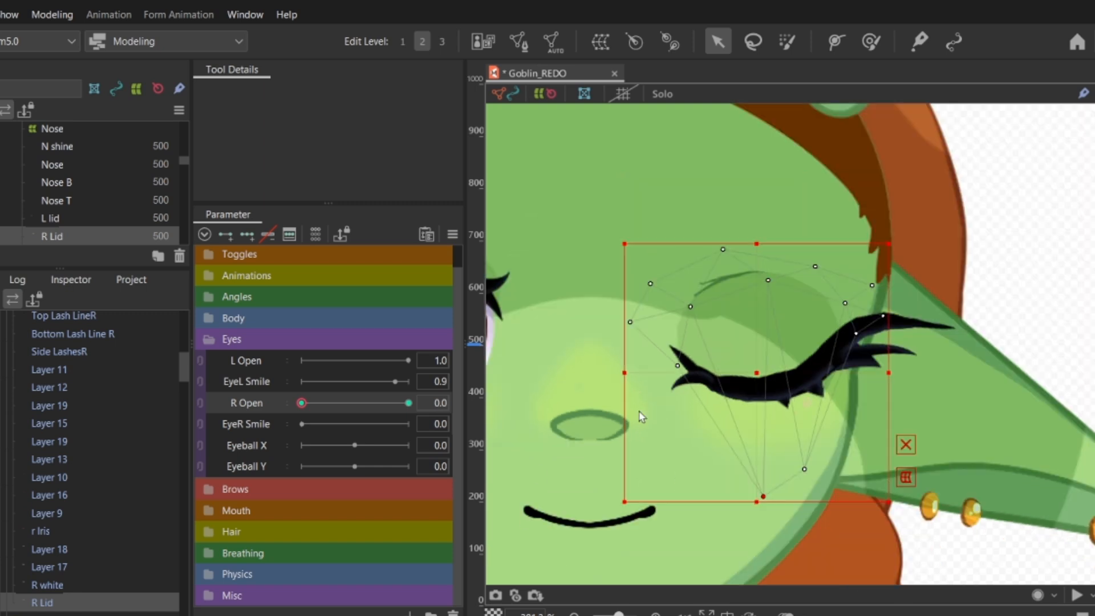
Step: Deselect R Lid and scrub R Open between 0.0 and 1.0 to inspect the lid's motion with the right eye's blink
left_click(1030, 238)
left_click_drag(301, 403, 245, 433)
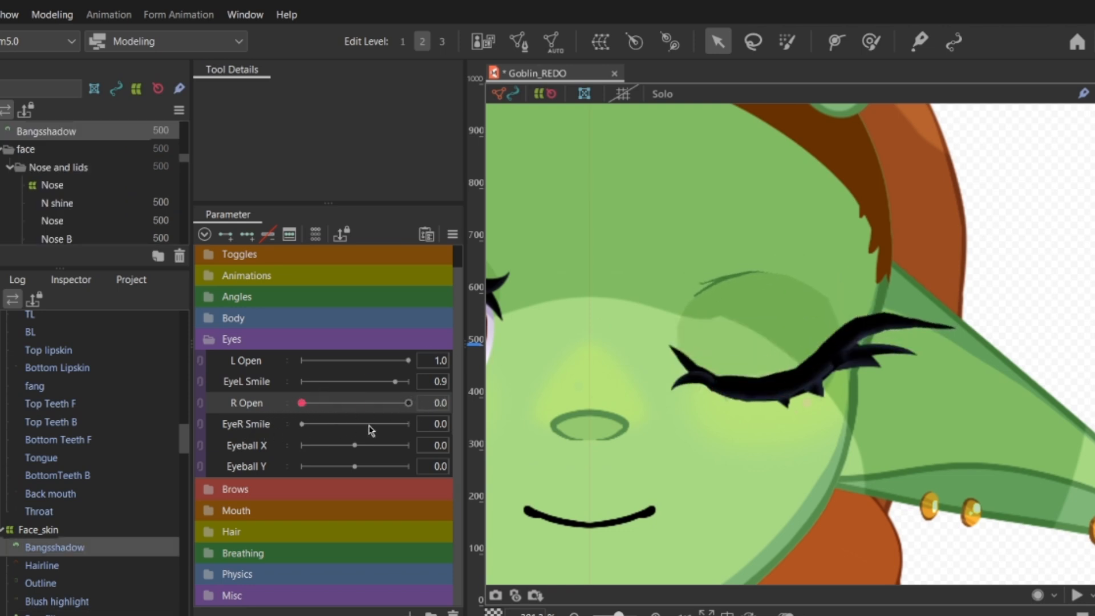
left_click_drag(369, 425, 281, 441)
left_click_drag(358, 443, 471, 458)
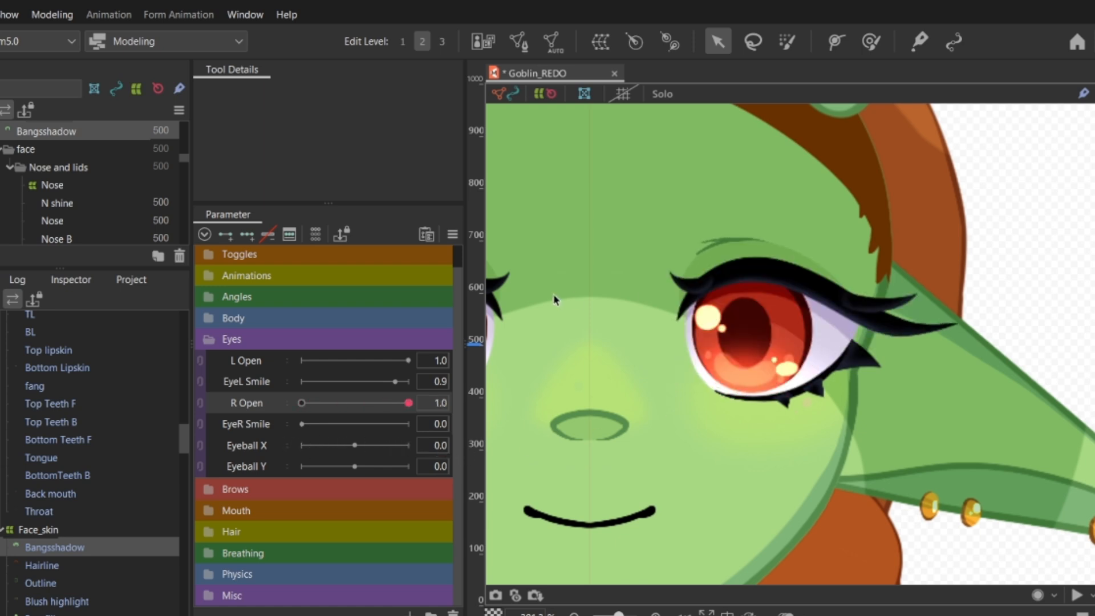
scroll(555, 300, "down", 3)
scroll(542, 285, "down", 2)
scroll(655, 402, "up", 3)
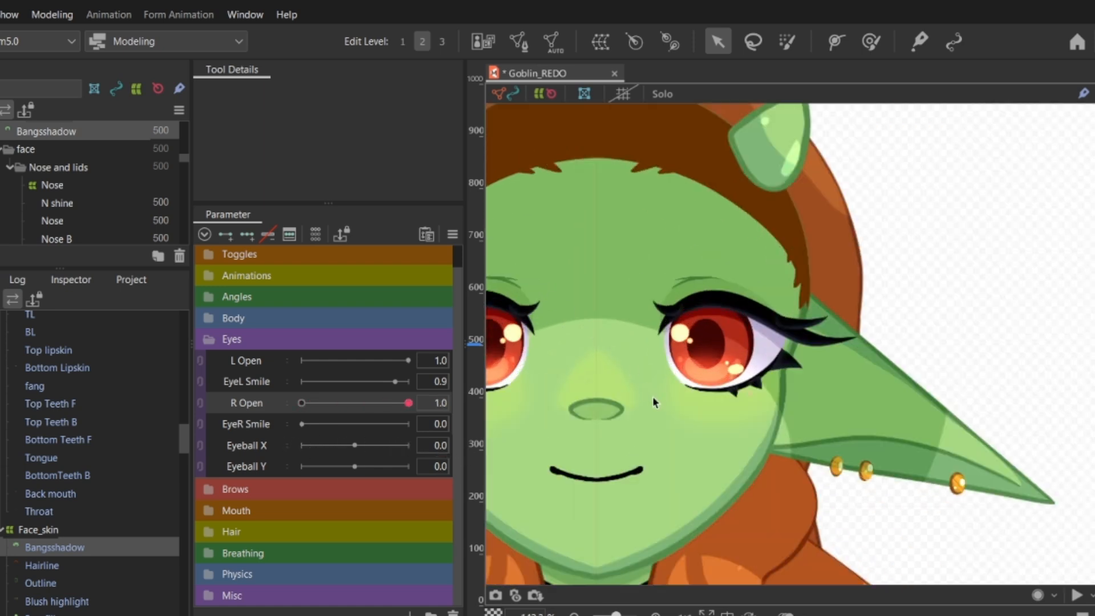
scroll(654, 402, "up", 2)
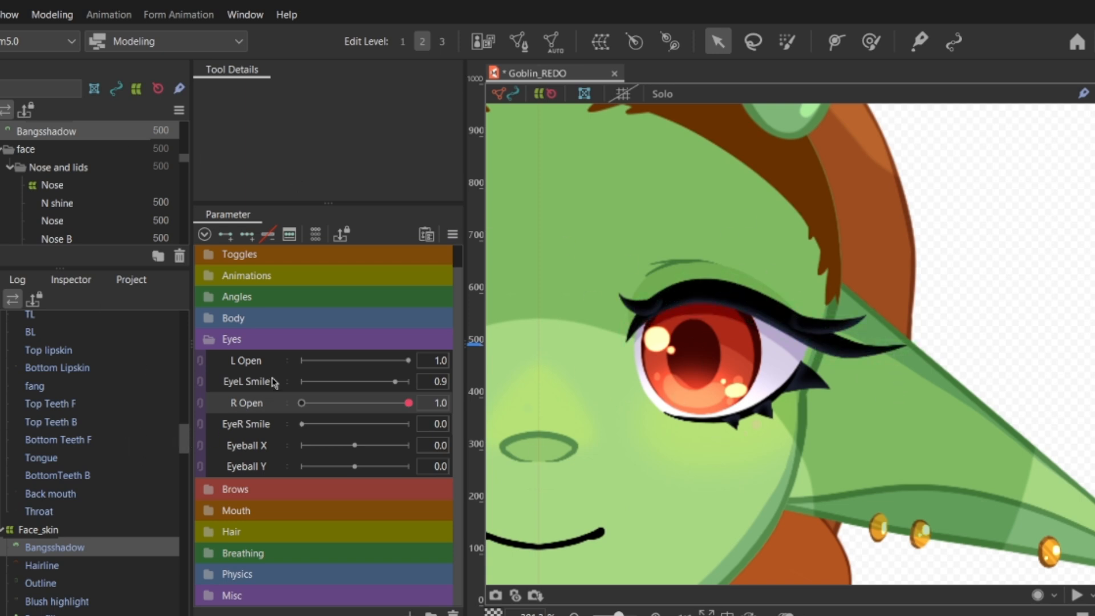
Step: Expand the Physics parameter group and add a new parameter there with the default name and range
left_click(235, 579)
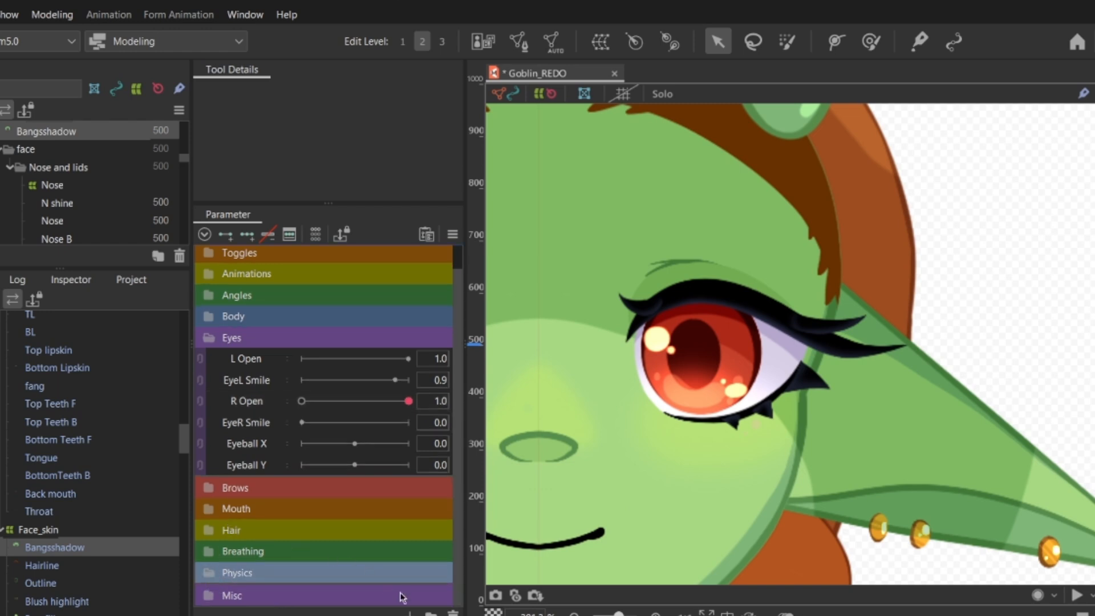
left_click(414, 613)
key("Return")
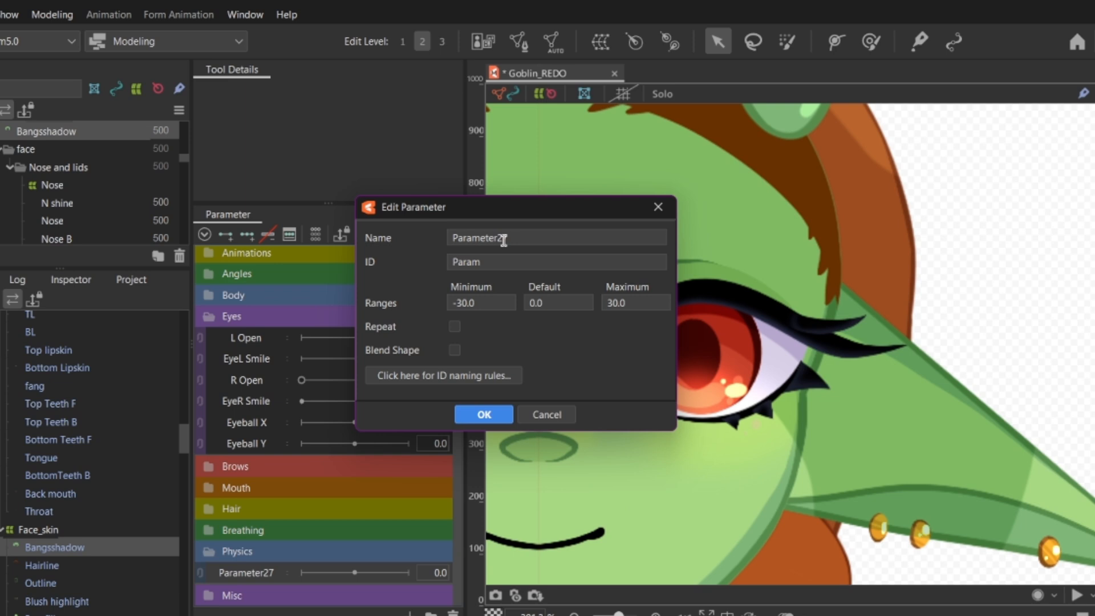
left_click(659, 206)
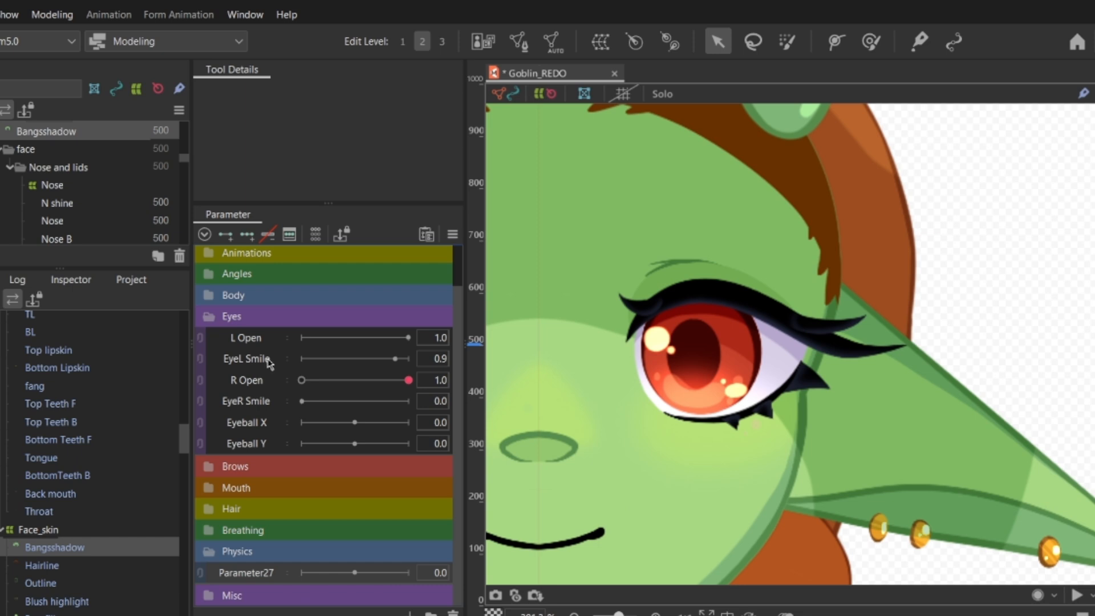
Step: Try setting Parameter27 to -30.0, adding two keys to it and replicating the parameter with Bangsshadow still selected
left_click_drag(370, 570, 260, 565)
left_click(236, 237)
right_click(245, 575)
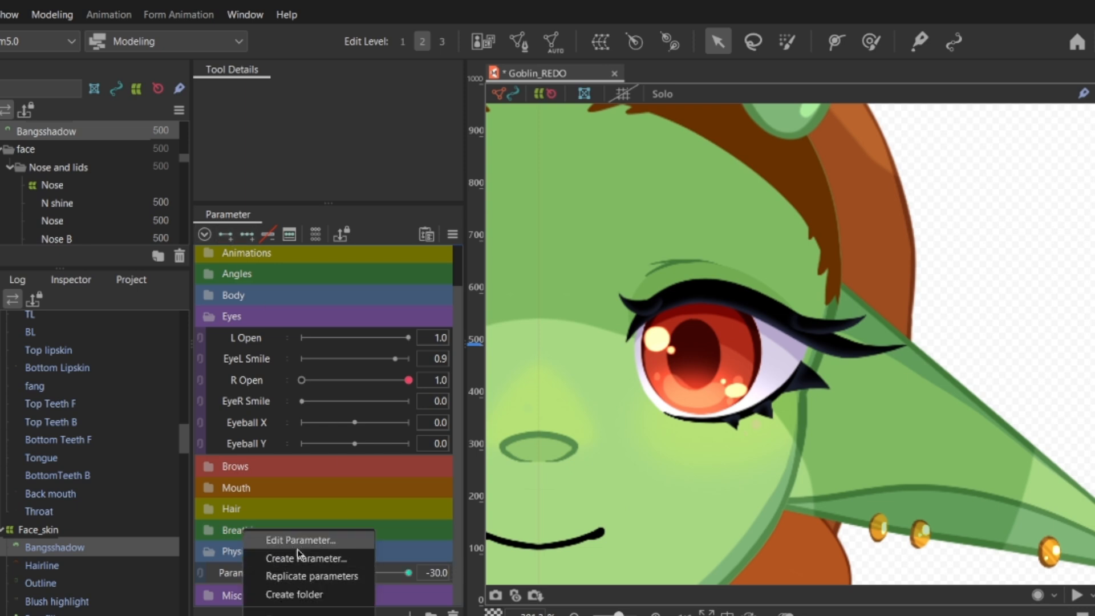
left_click(302, 576)
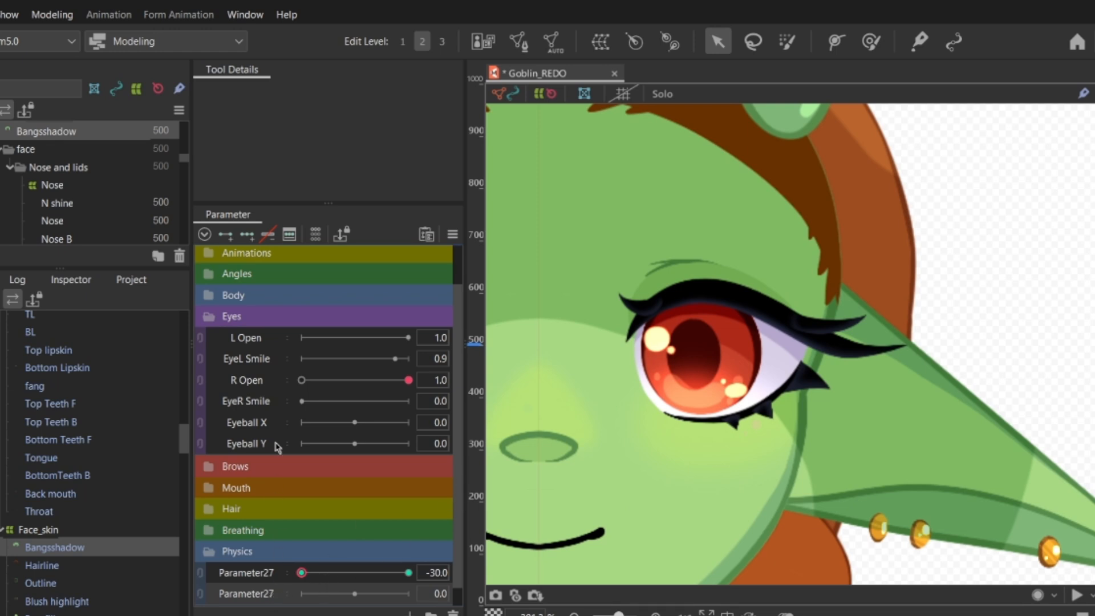
left_click(226, 235)
left_click_drag(314, 574, 315, 575)
left_click_drag(315, 576, 389, 580)
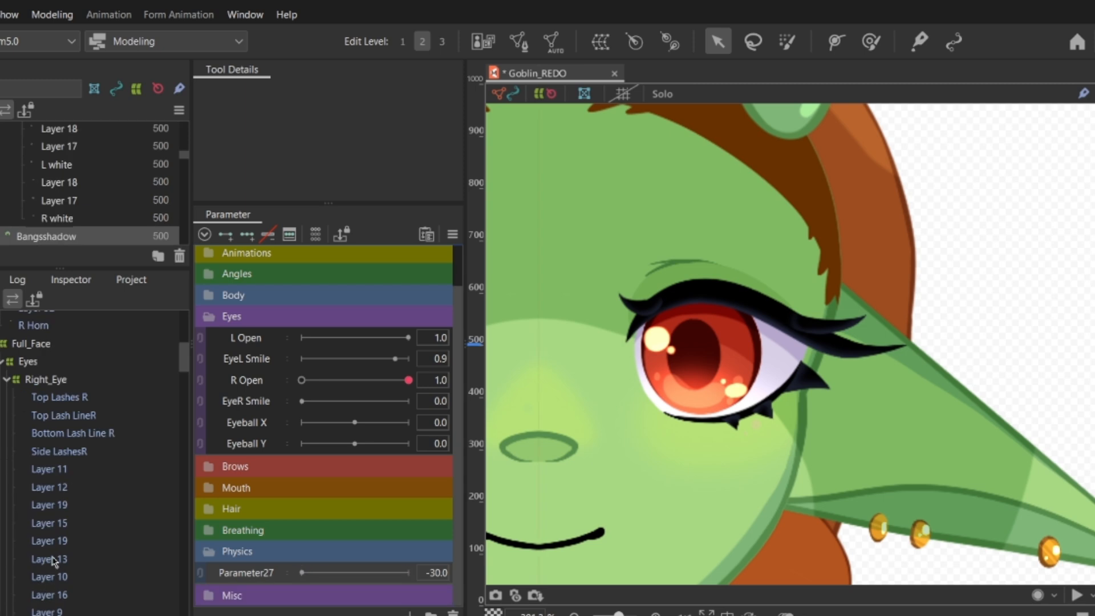
Step: Select r Iris in the Right_Eye group and add three keys for it on Parameter27
scroll(55, 561, "down", 2)
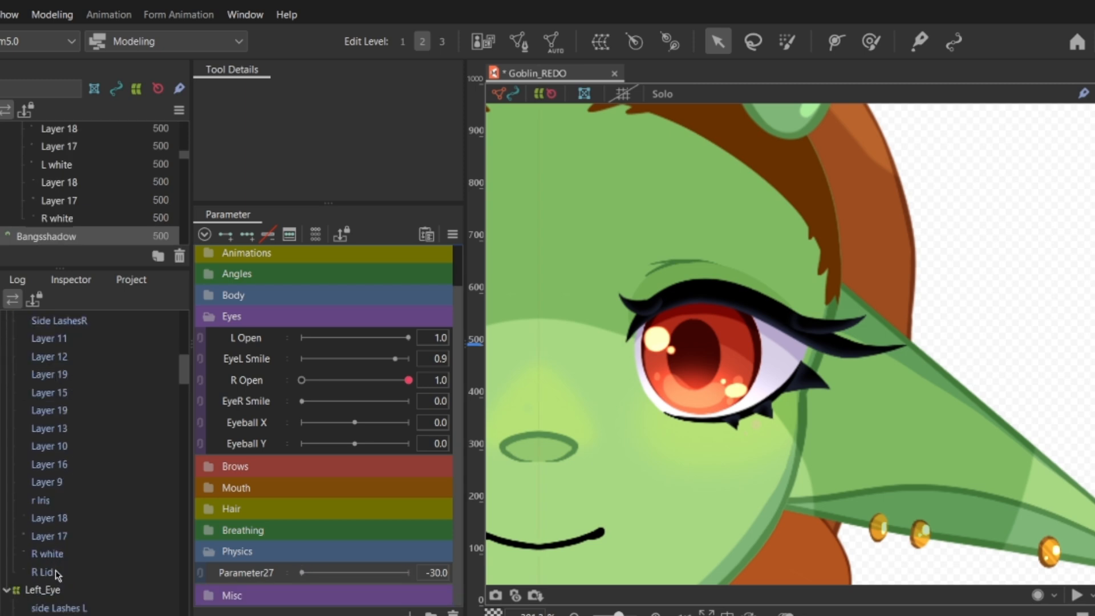
left_click(57, 573)
left_click(50, 554)
left_click(54, 482)
left_click(55, 502)
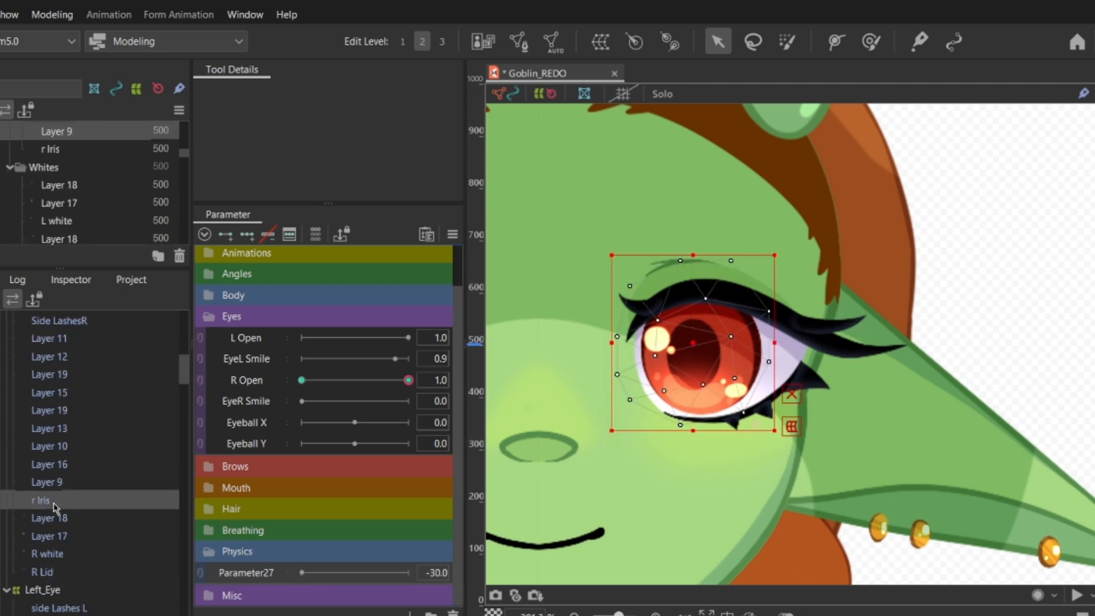
left_click(250, 240)
scroll(234, 568, "up", 1)
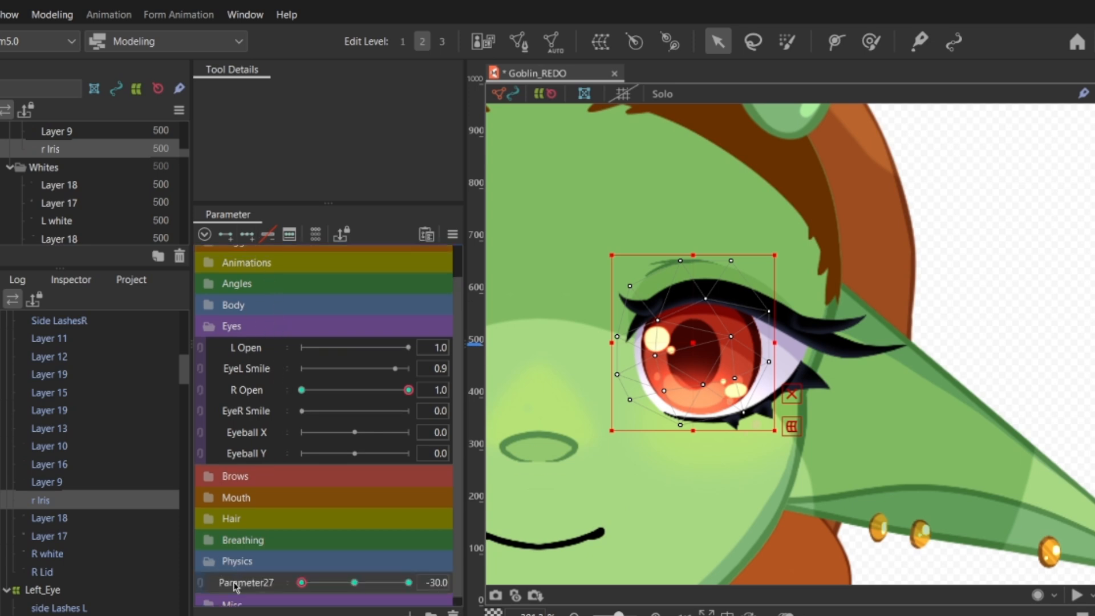
Step: Replicate the keyed Parameter27 within the Physics group and set the original to 30.0
right_click(235, 586)
left_click(292, 575)
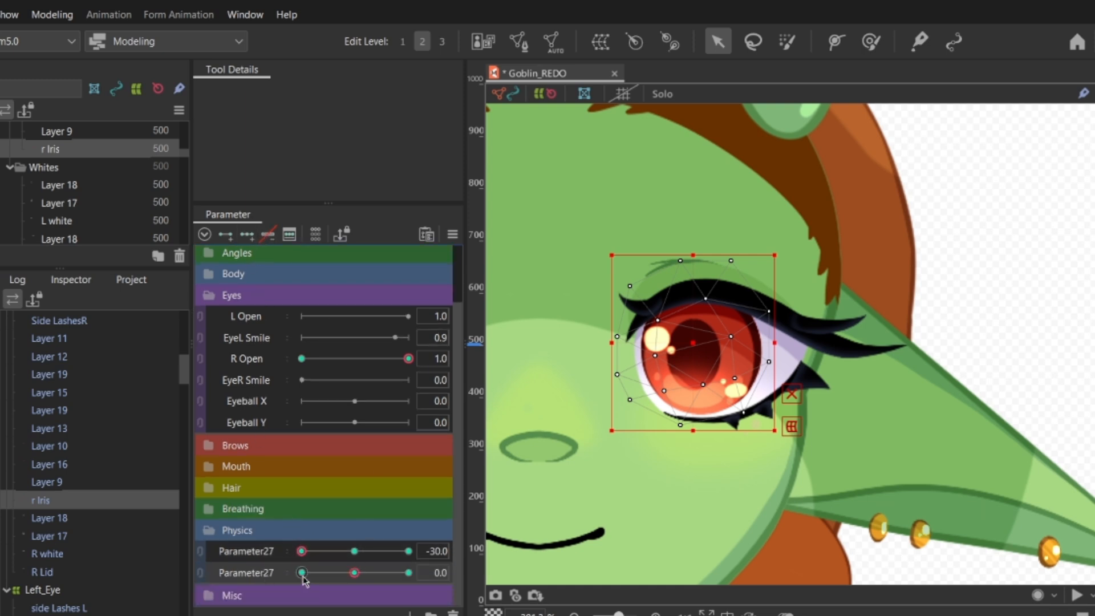
left_click(355, 551)
left_click_drag(465, 578, 464, 577)
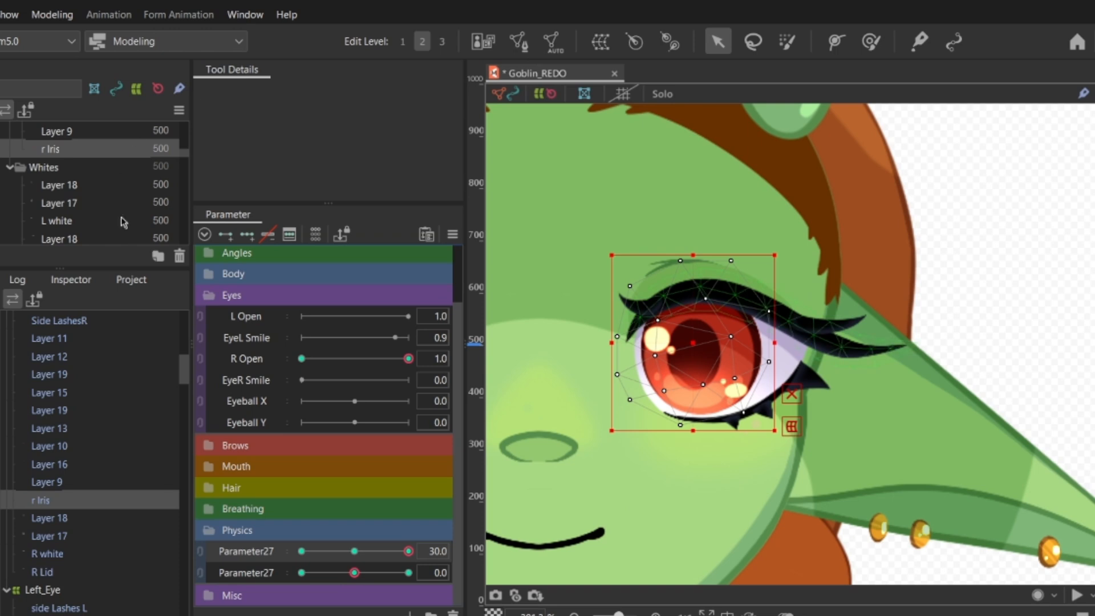
scroll(84, 455, "up", 2)
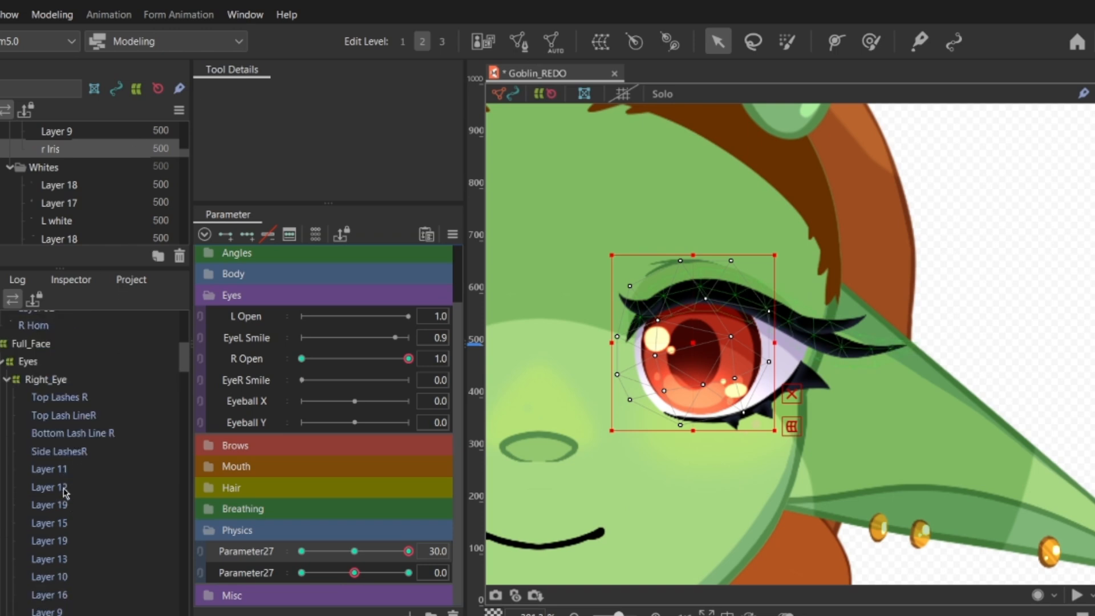
Step: Create a 5 × 5 warp deformer named Warp Deformer of Irises R as parent of the right iris layers from Layer 11 through r Iris
left_click(46, 468, "shift")
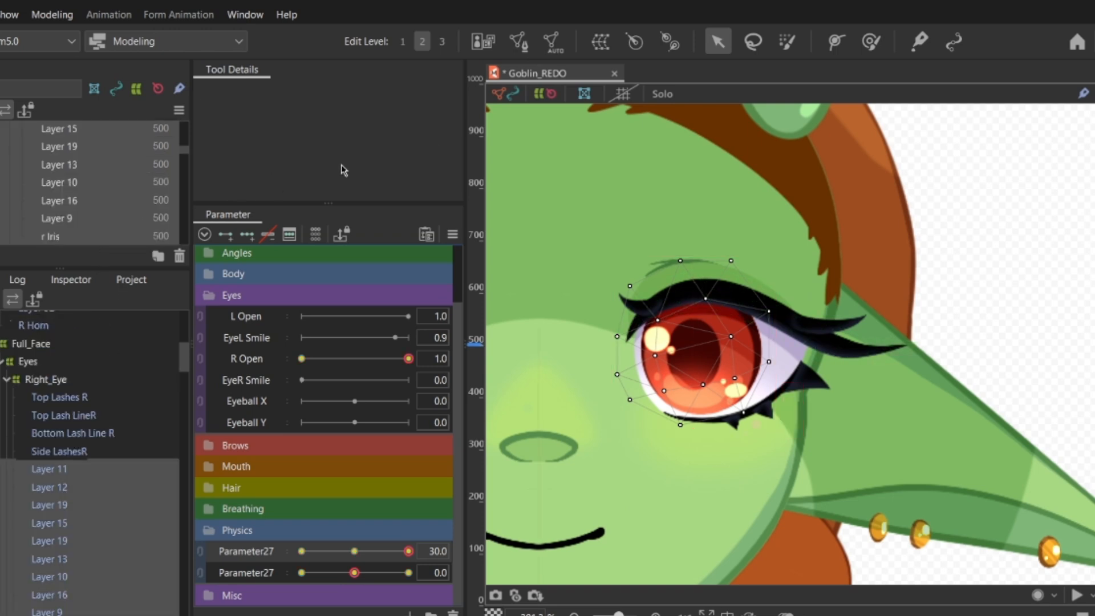
left_click(601, 42)
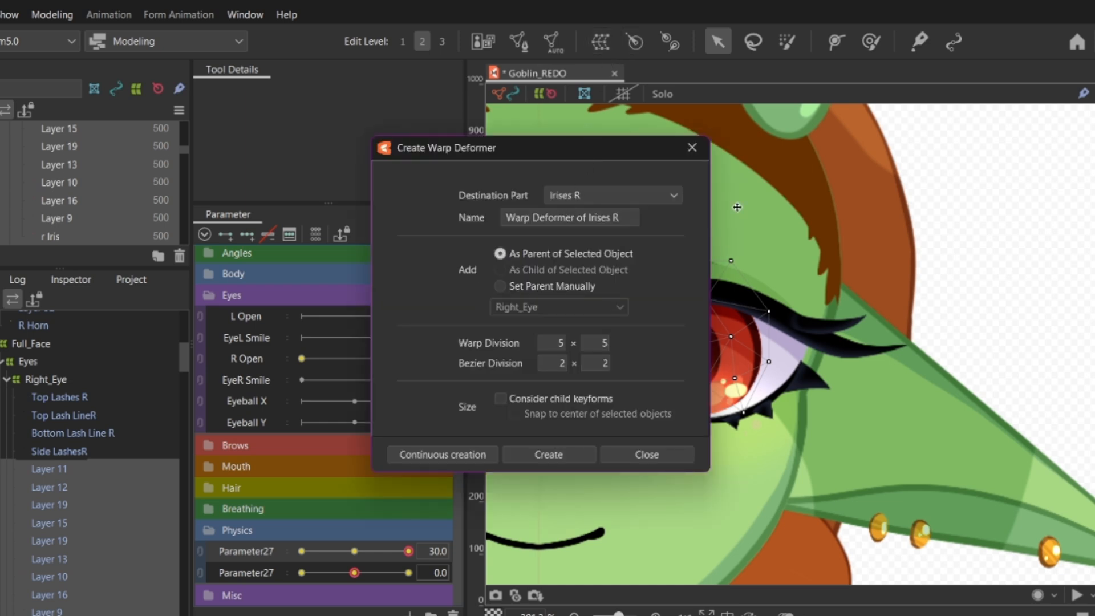
left_click(547, 456)
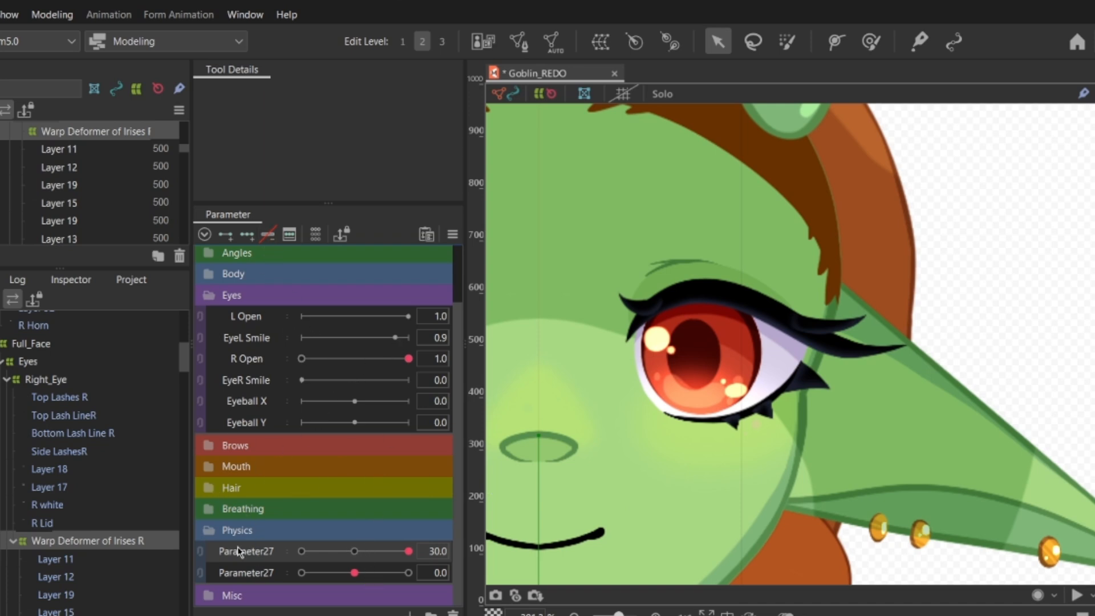
Step: Select r Iris inside the new irises deformer and delete its keys from both Parameter27 entries in the Physics group
scroll(92, 596, "down", 3)
left_click(80, 589)
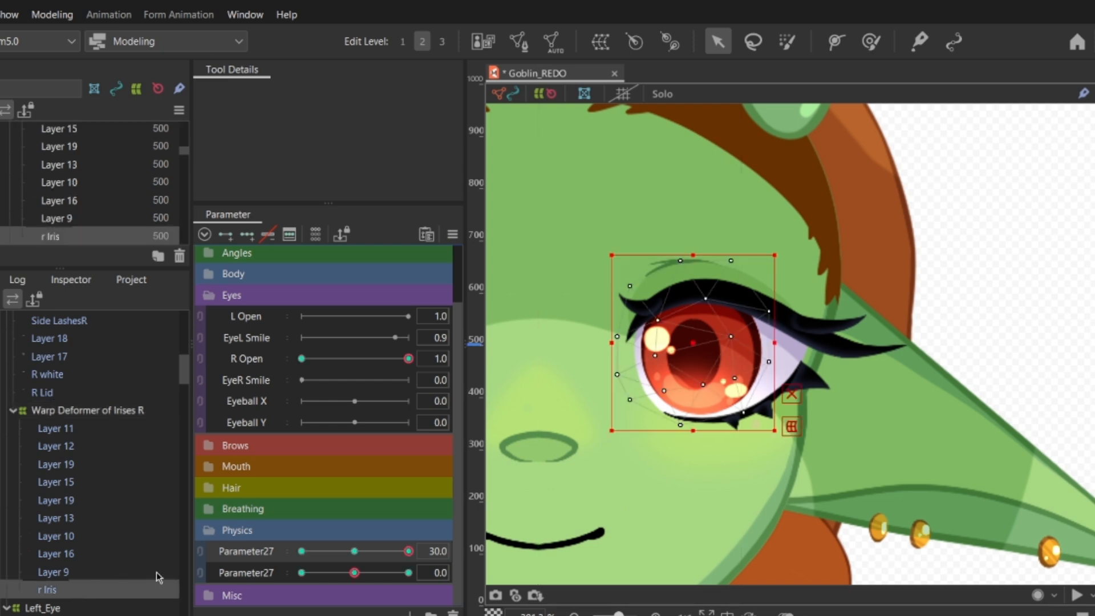
left_click(289, 234)
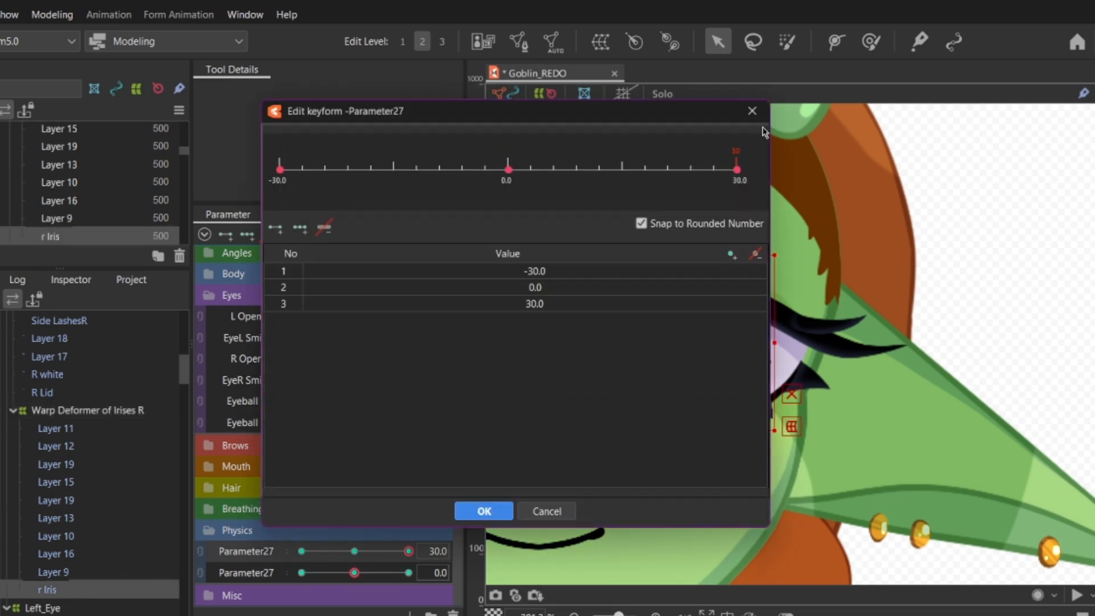
left_click(753, 111)
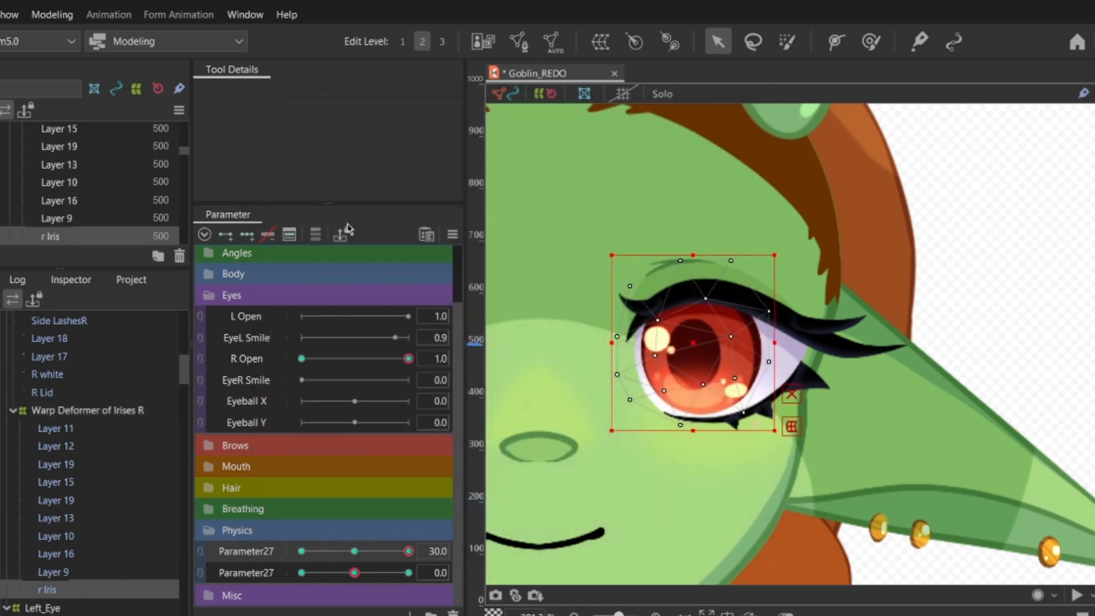
left_click(289, 234)
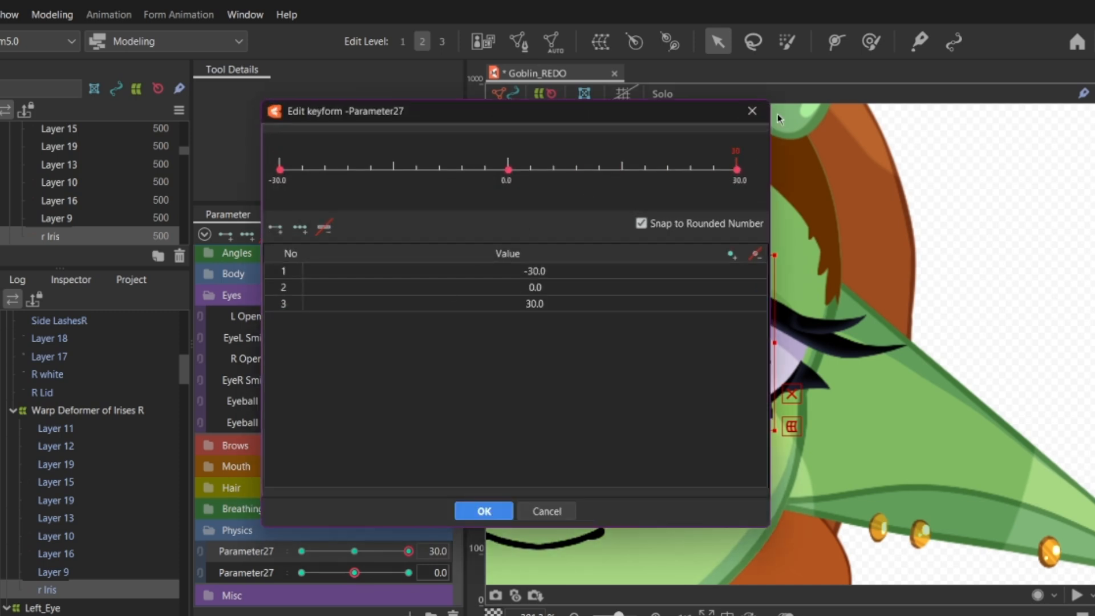
left_click(752, 110)
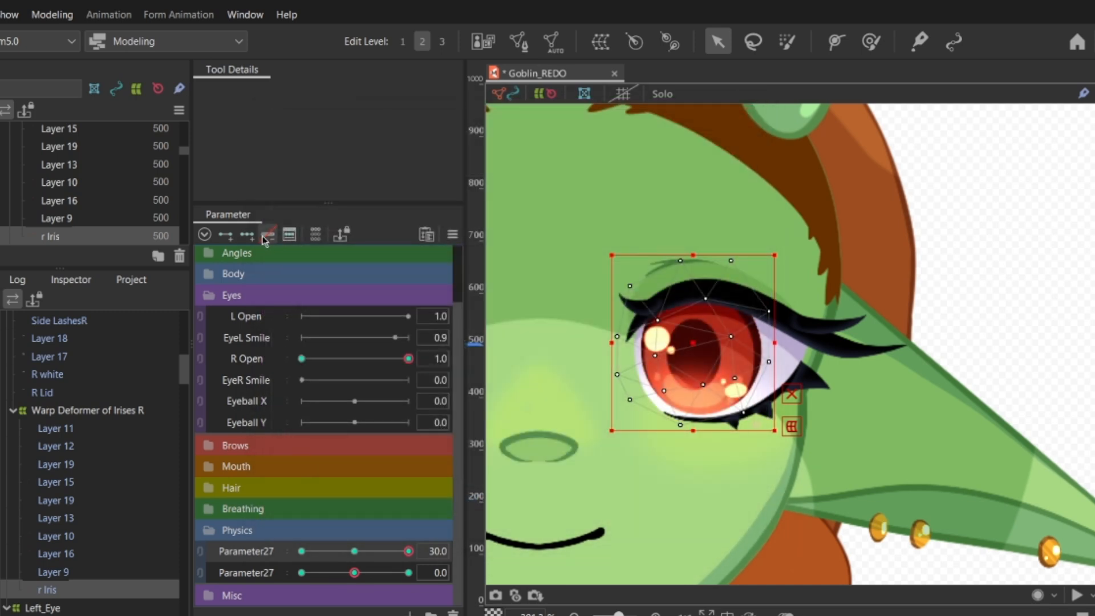
left_click(264, 235)
left_click(236, 571)
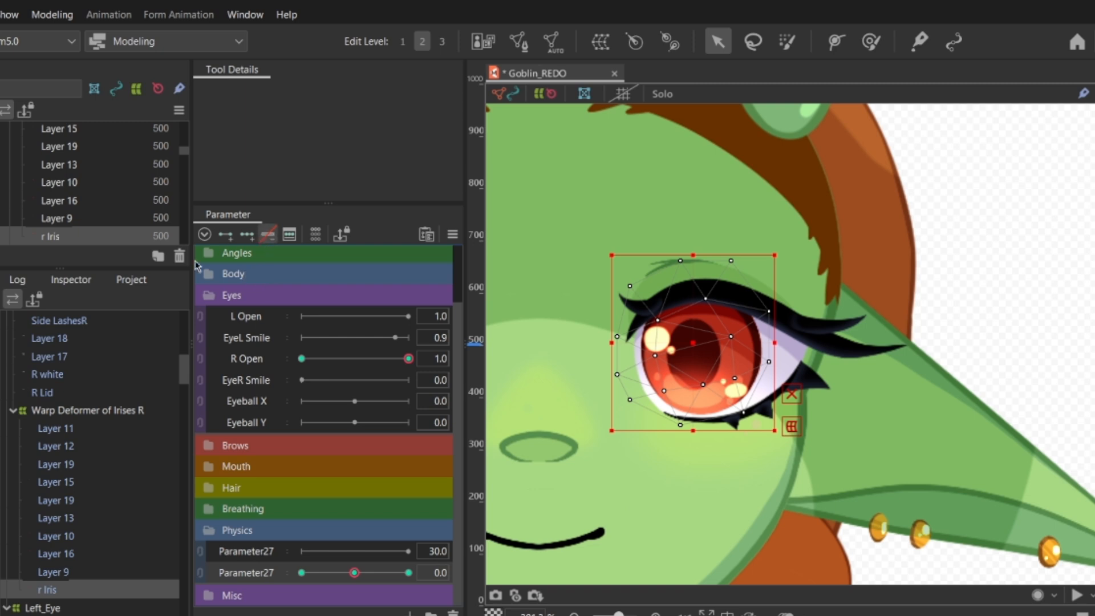
Step: Add three keys for Warp Deformer of Irises R on both Parameter27 entries, keeping the first one at 30.0
left_click(86, 412)
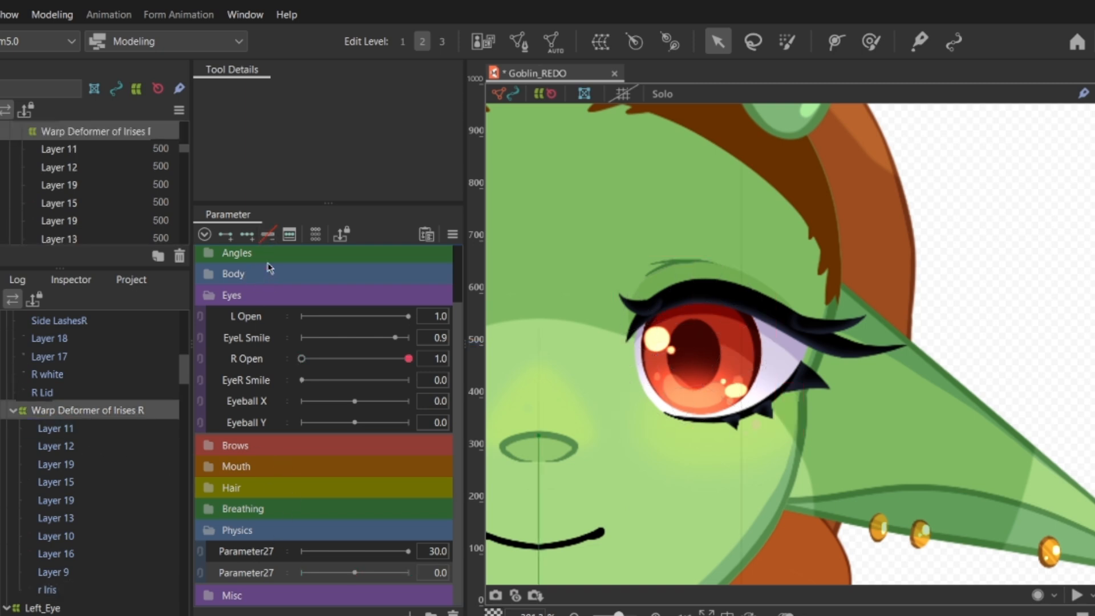
left_click(246, 235)
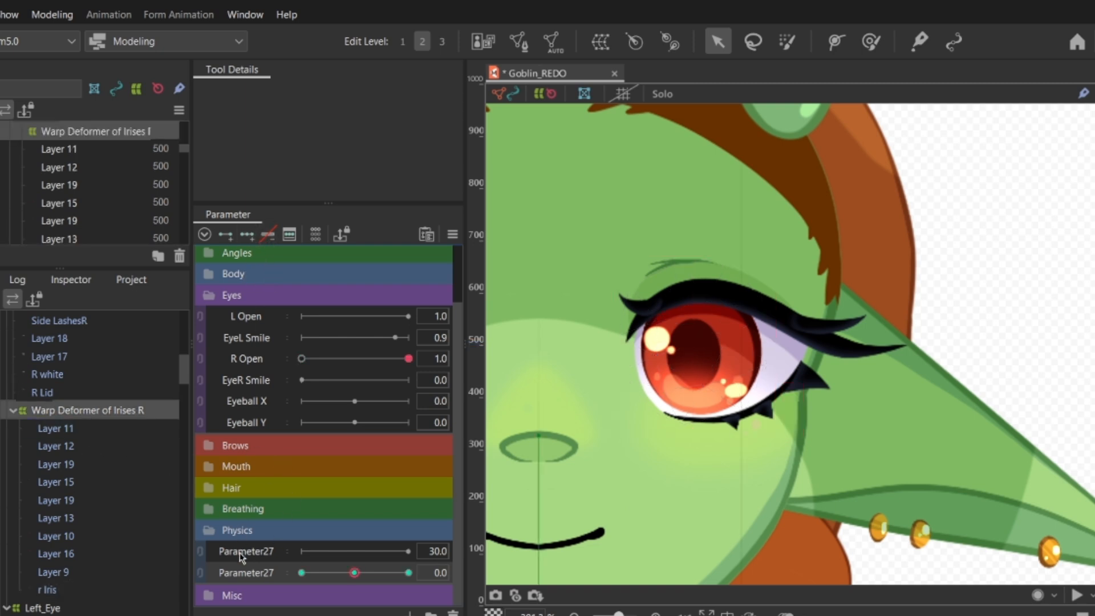
left_click(248, 233)
left_click_drag(354, 552, 501, 558)
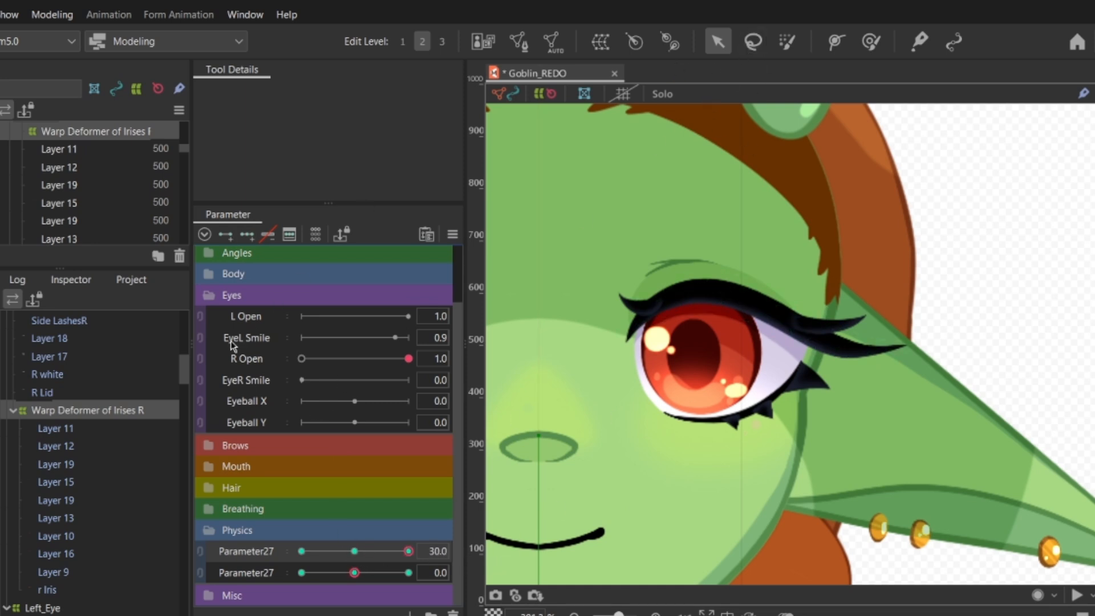
Step: Shrink the bounds of Warp Deformer of Irises R from the whole canvas to a box around the right eye without deforming the iris
left_click(115, 398)
left_click(114, 409)
right_click(114, 410)
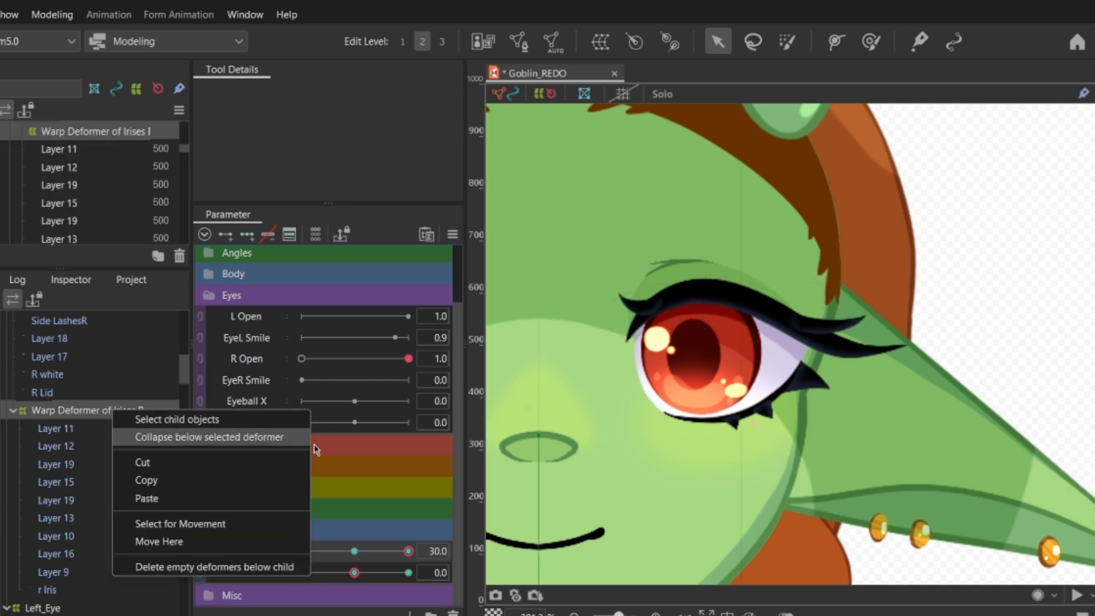
scroll(666, 447, "down", 12)
scroll(656, 564, "down", 2)
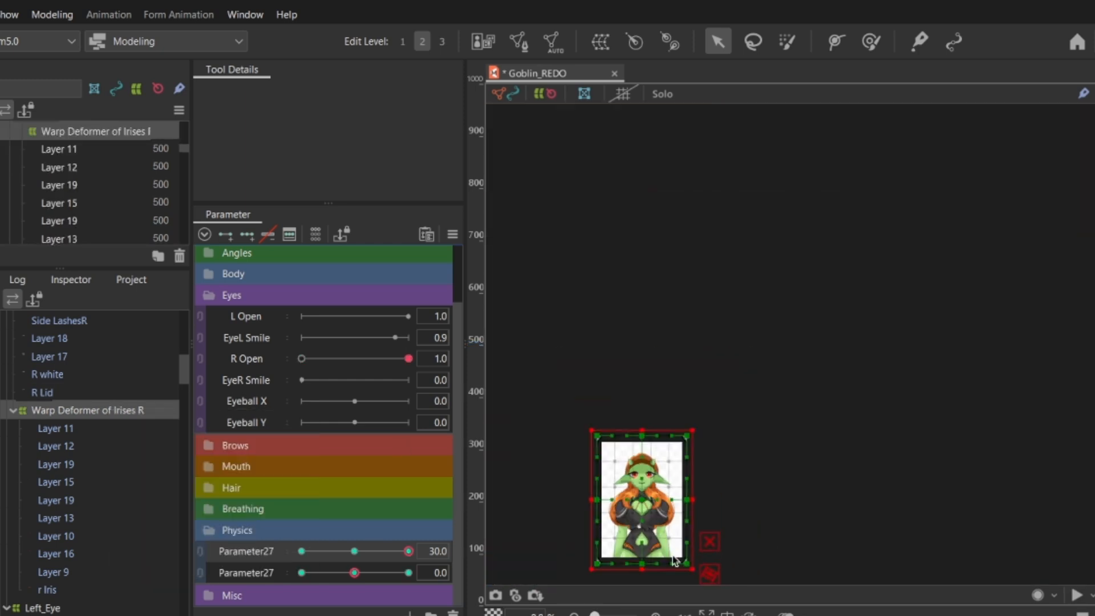
scroll(627, 576, "up", 8)
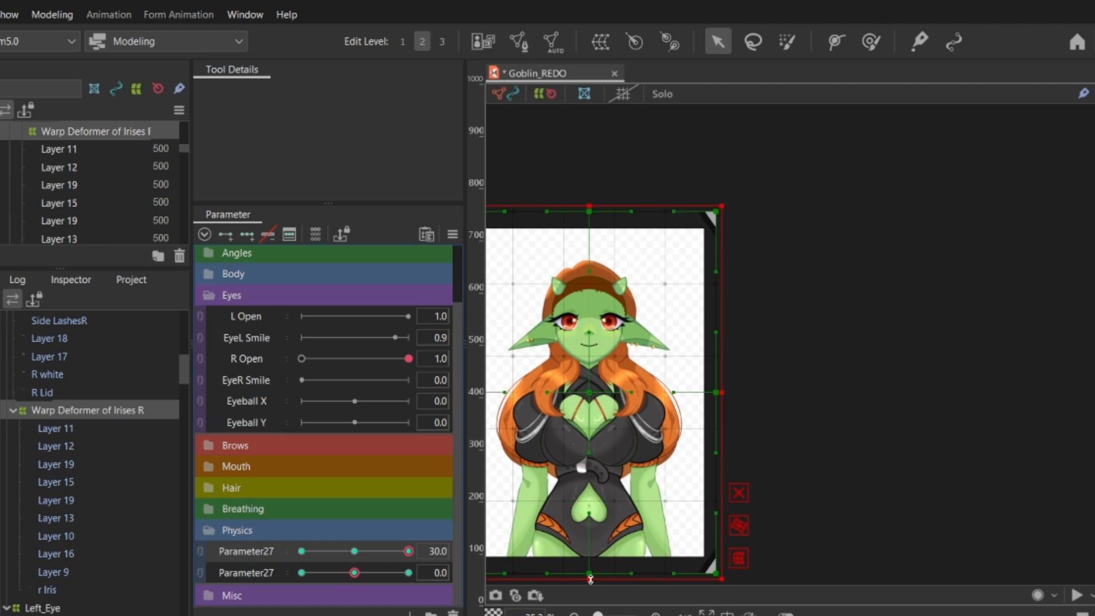
left_click_drag(590, 579, 600, 331)
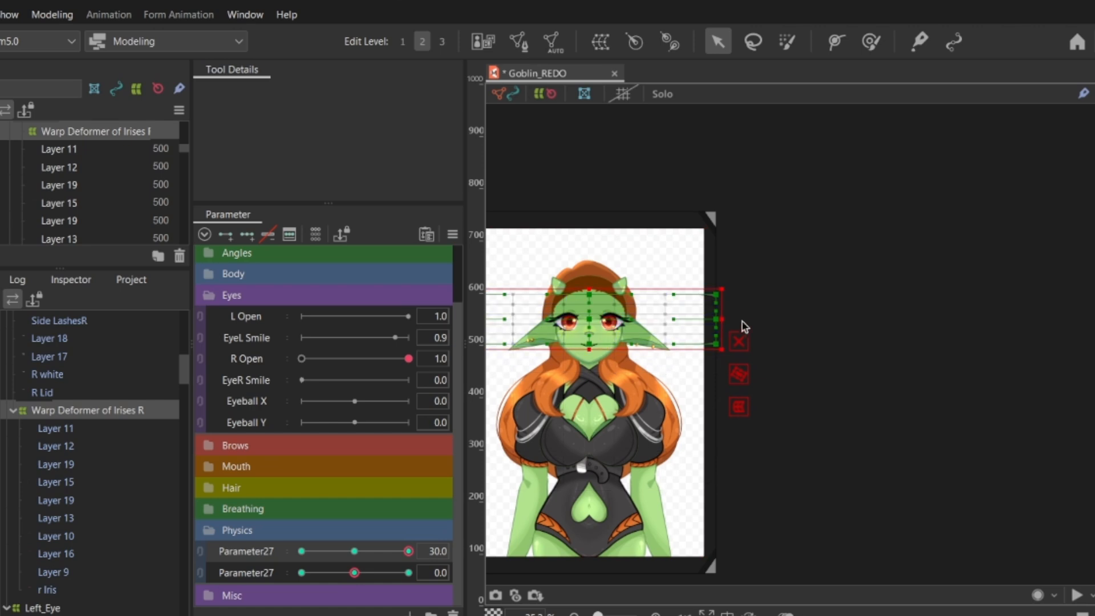
left_click_drag(721, 318, 662, 319)
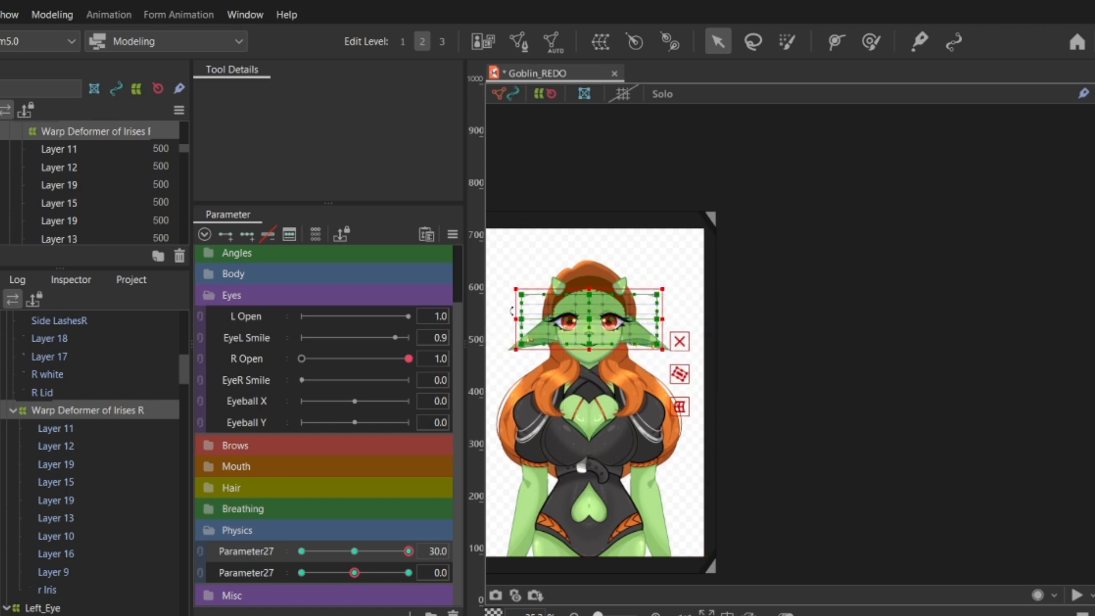
left_click_drag(516, 315, 587, 316)
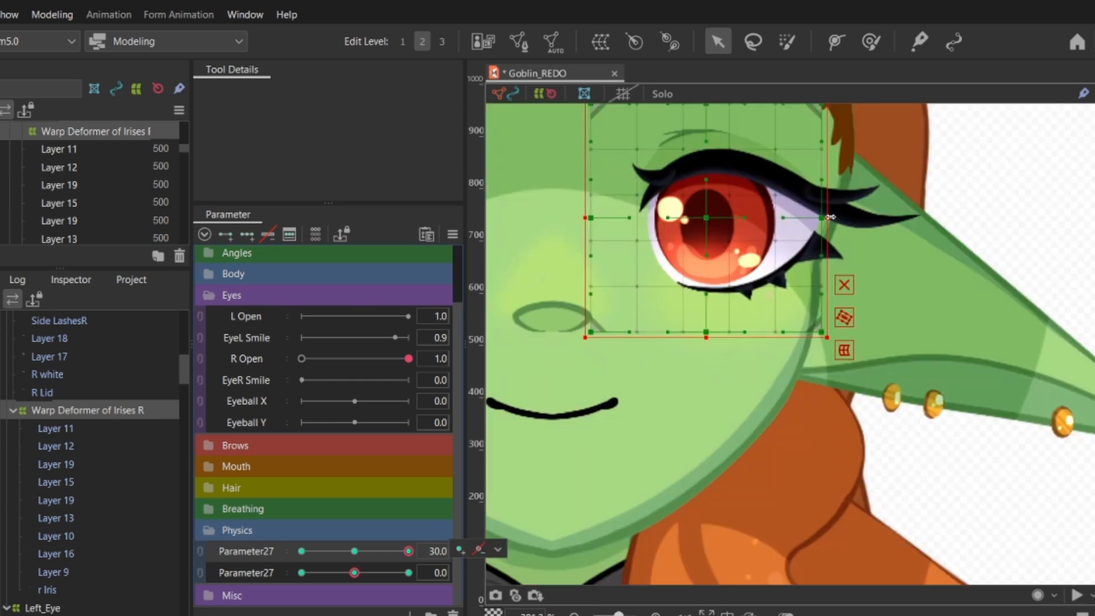
Step: Widen the iris deformer slightly at 30.0 on the first Parameter27 and narrow it horizontally at -30.0
mouse_move(827, 221)
left_mouse_down()
mouse_move(901, 220)
mouse_move(839, 221)
left_mouse_up()
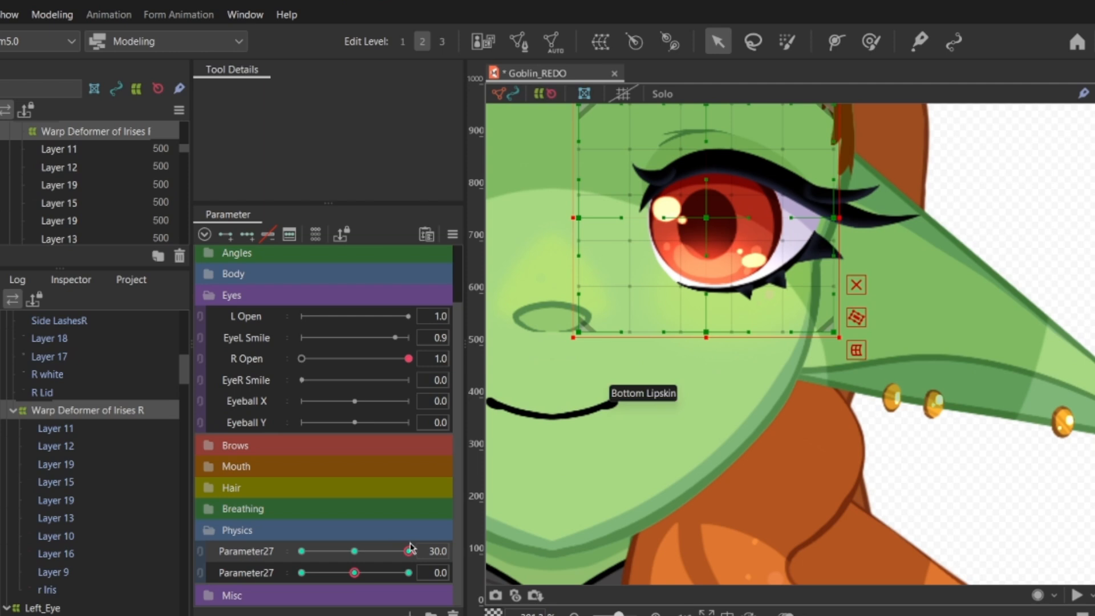
left_click_drag(409, 551, 301, 551)
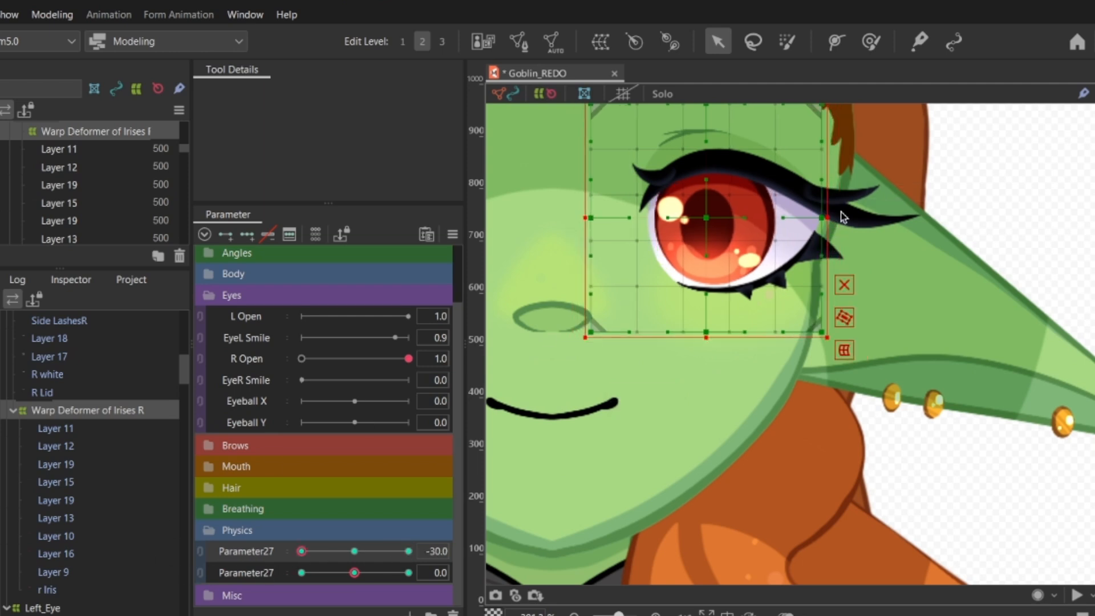
left_click_drag(811, 221, 809, 221)
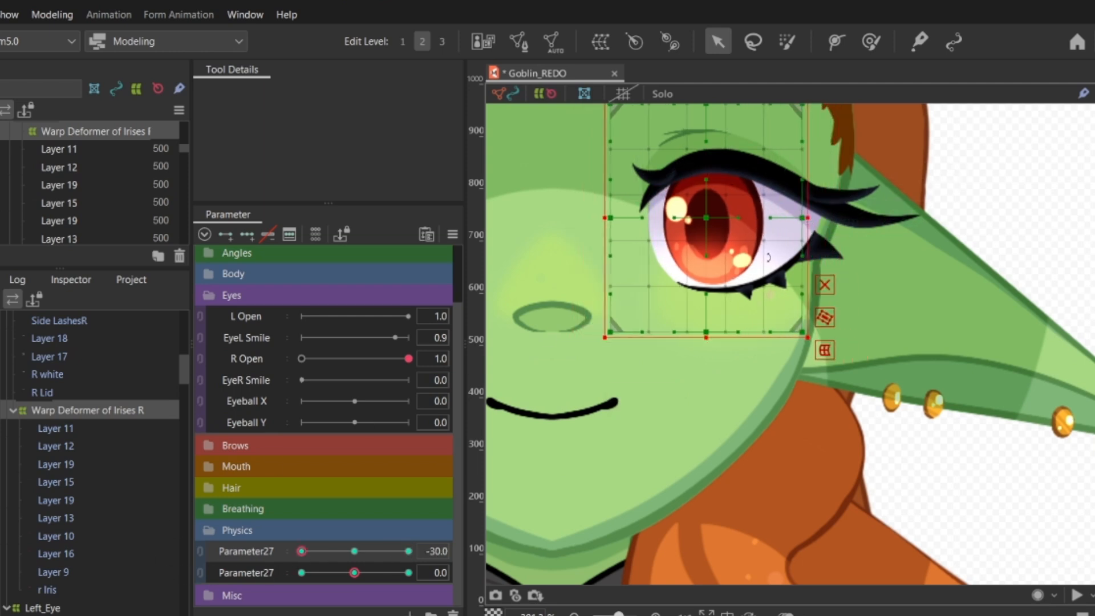
Step: With the first Parameter27 at 0.0, stretch the iris deformer vertically at 30.0 on the second Parameter27 and squash it at -30.0
left_click(353, 552)
left_click_drag(354, 573, 408, 575)
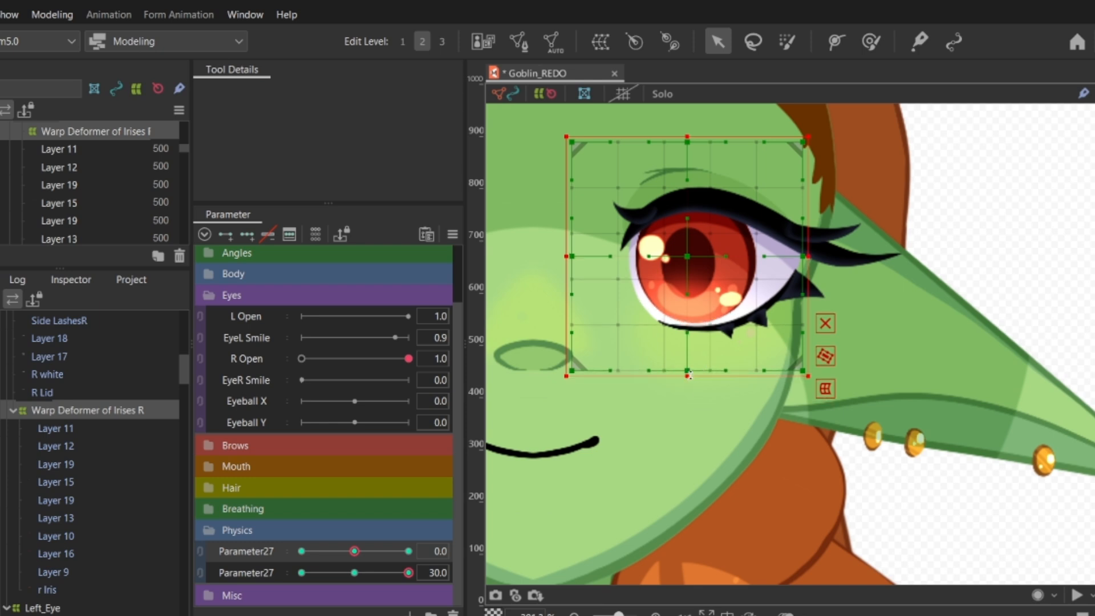
left_click_drag(690, 384, 689, 387)
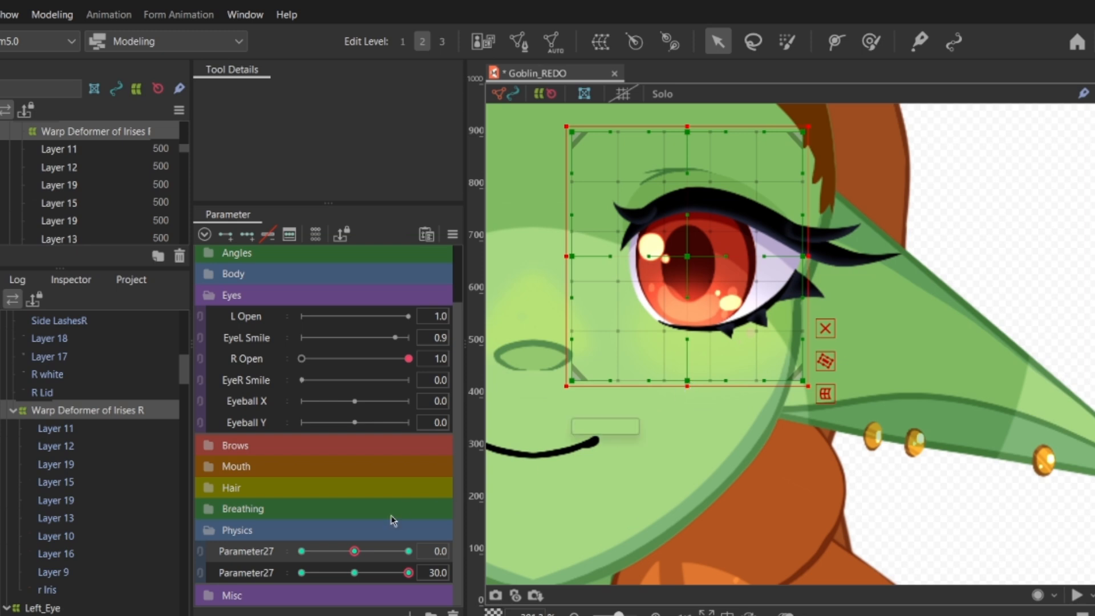
left_click_drag(349, 573, 301, 573)
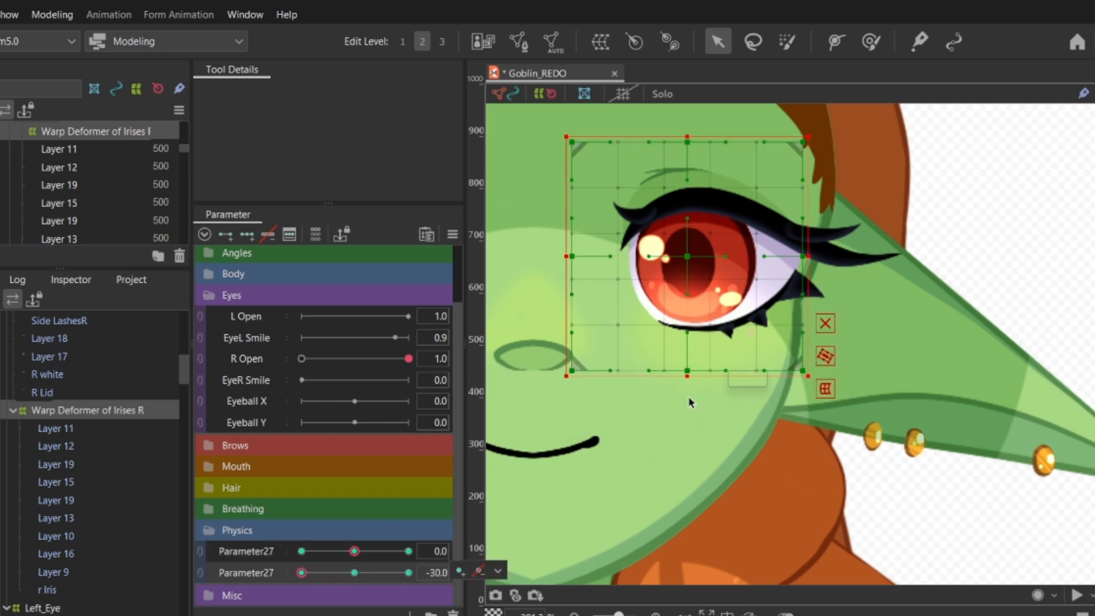
left_click_drag(690, 380, 690, 357)
Step: Scale the iris deformer down with both Parameter27 entries at -30.0 and up with both at 30.0
double_click(305, 554)
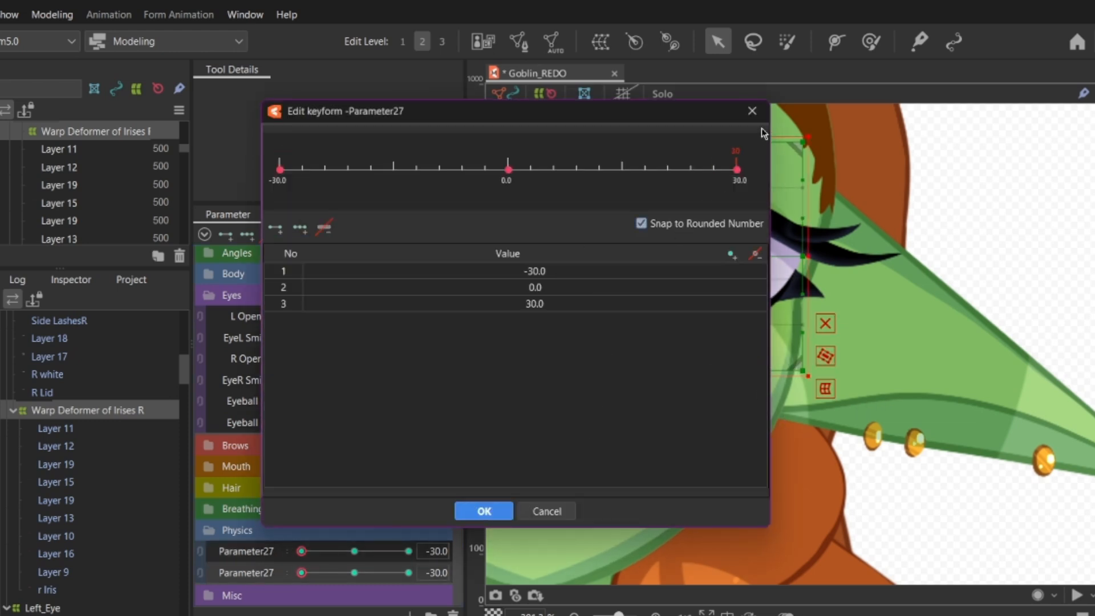
left_click(752, 111)
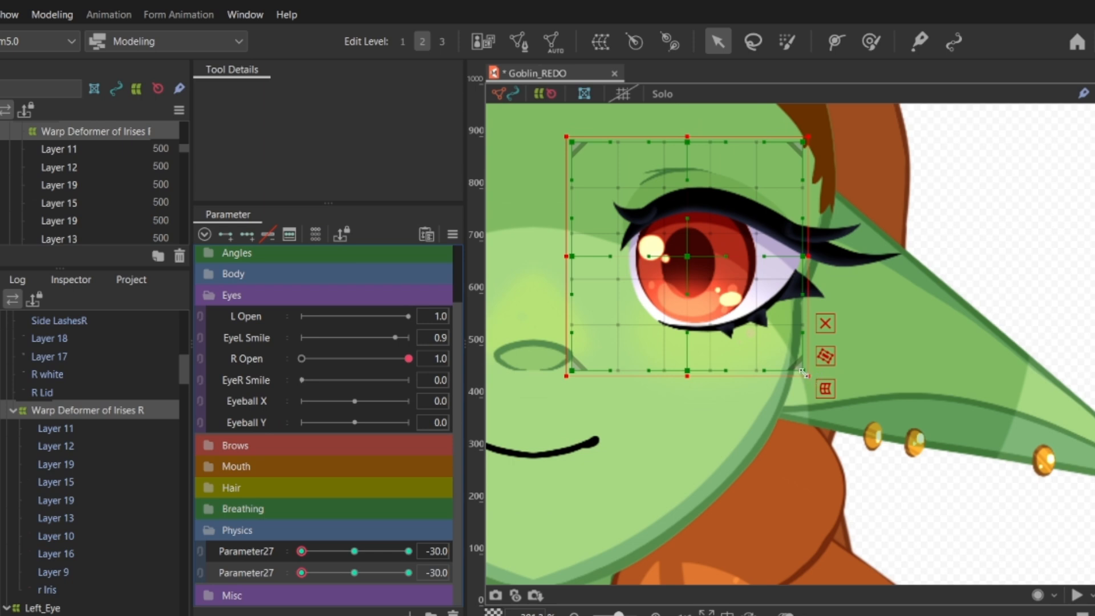
left_click_drag(806, 378, 778, 348)
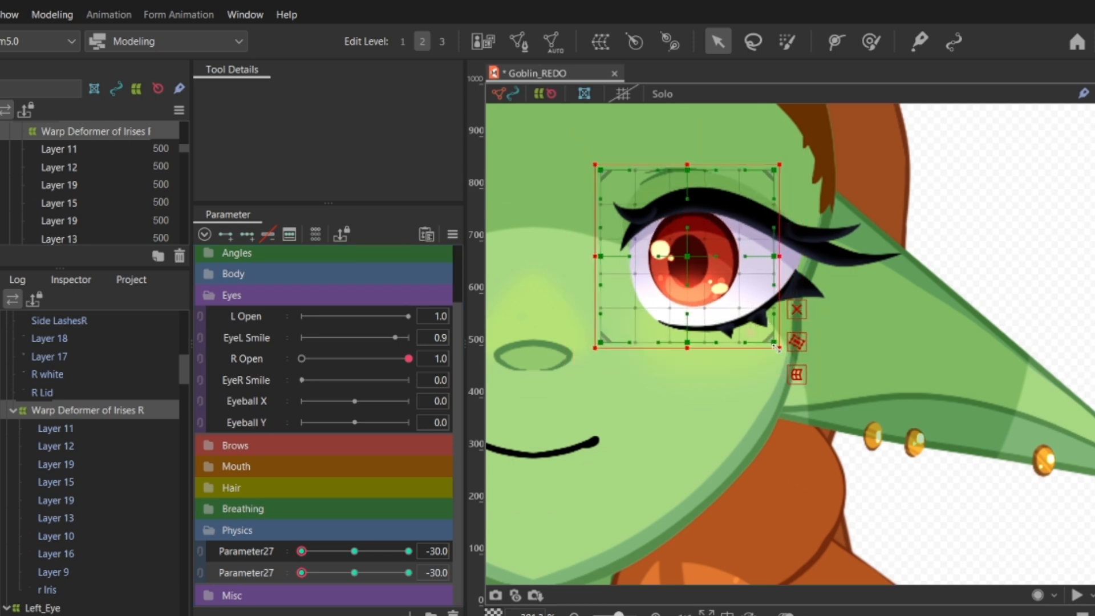
left_click(409, 551)
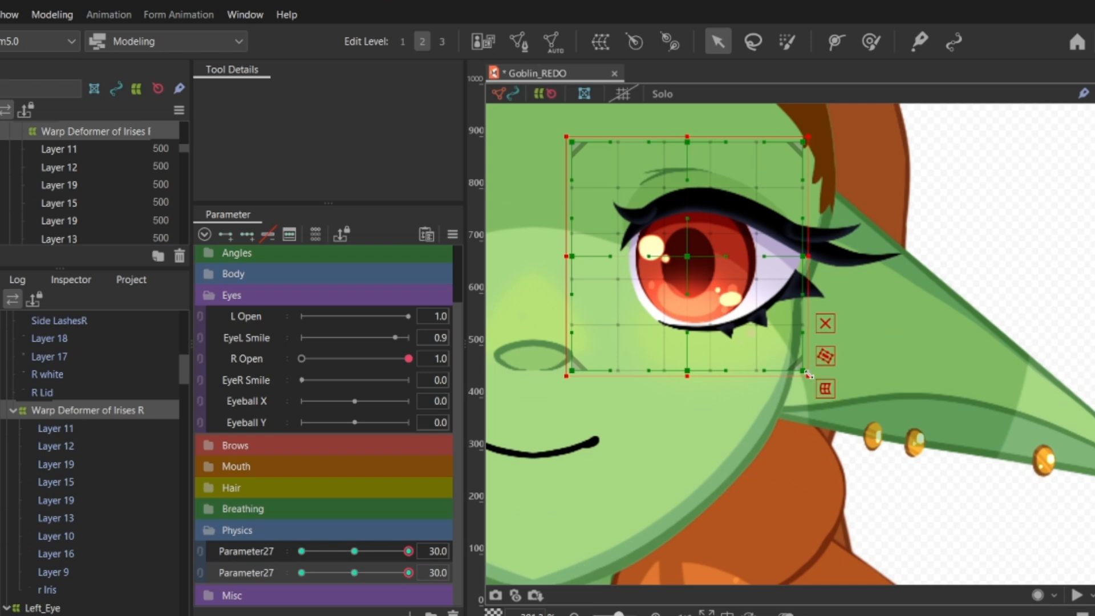
left_click_drag(815, 388, 816, 393)
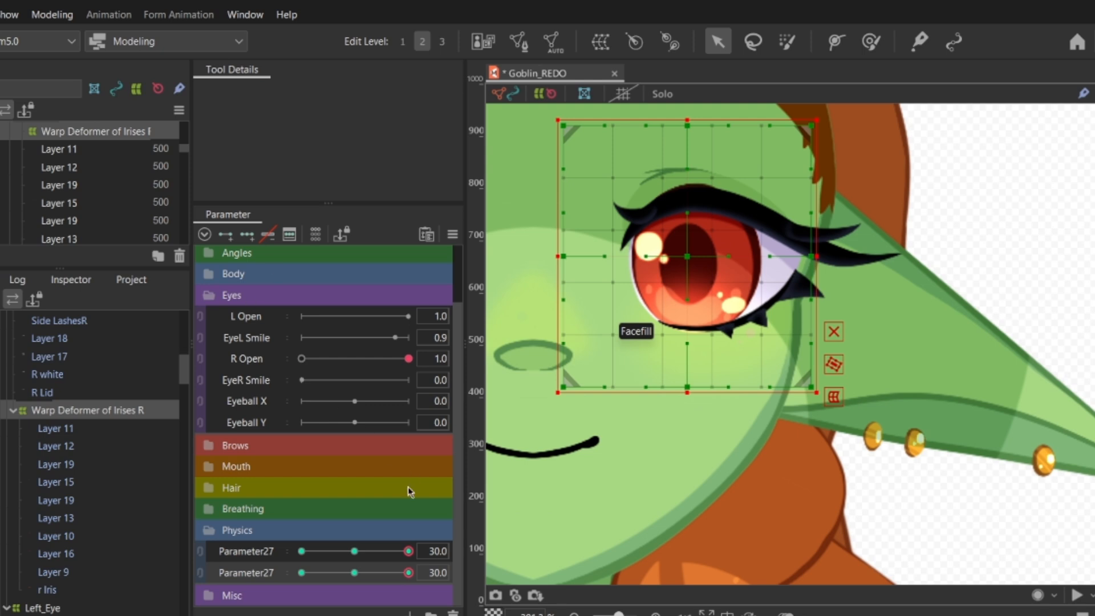
Step: Combine the two Parameter27 entries into one grid and pull the iris deformer's top middle point down at 30.0, 30.0
left_click(201, 552)
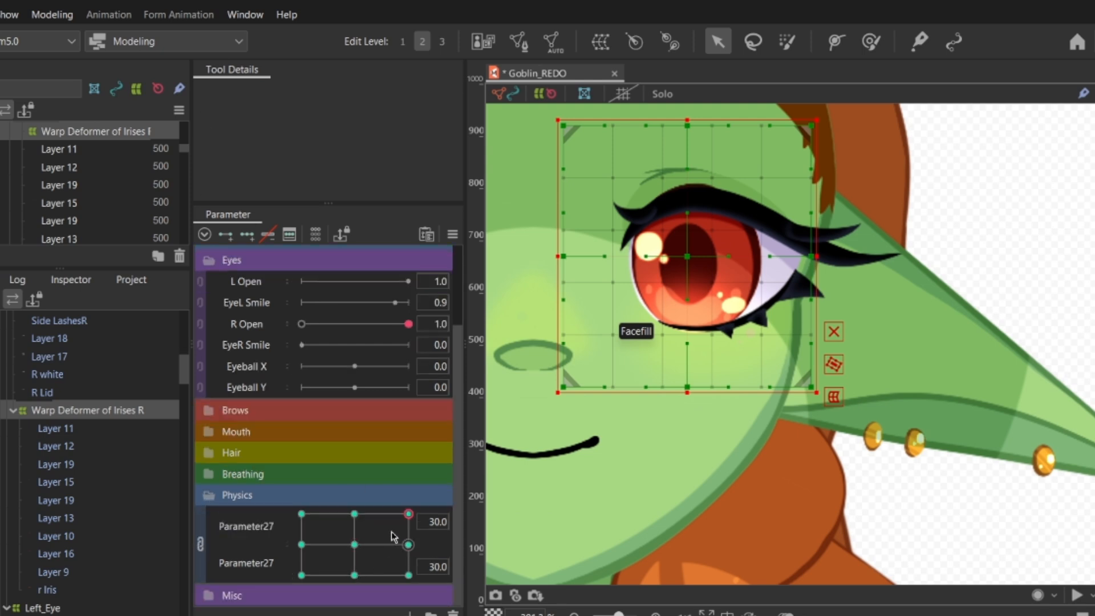
left_click_drag(310, 613, 479, 499)
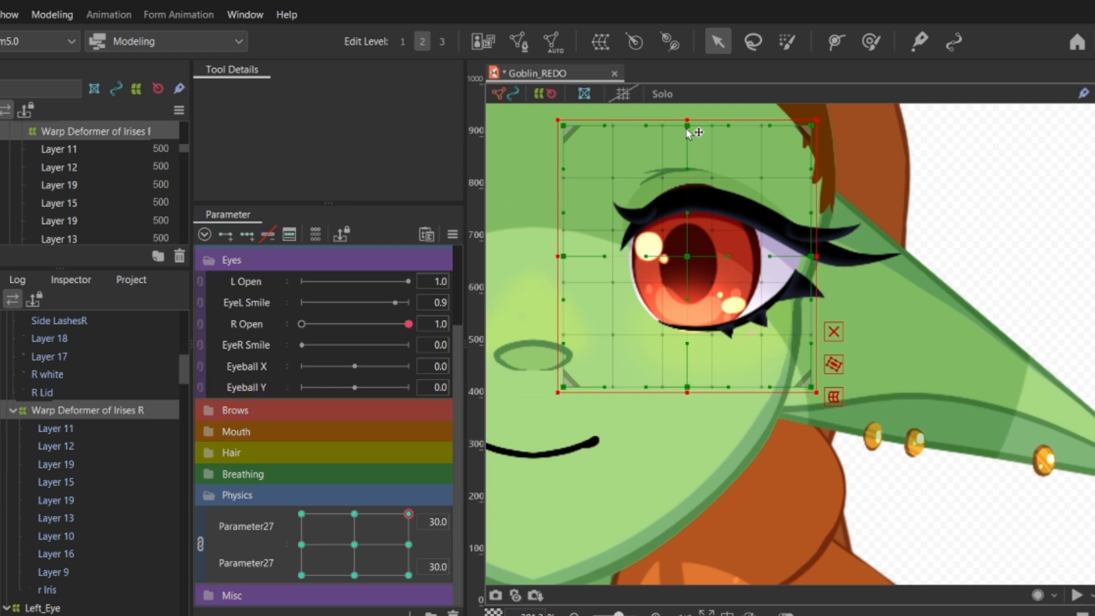
left_click_drag(687, 126, 686, 147)
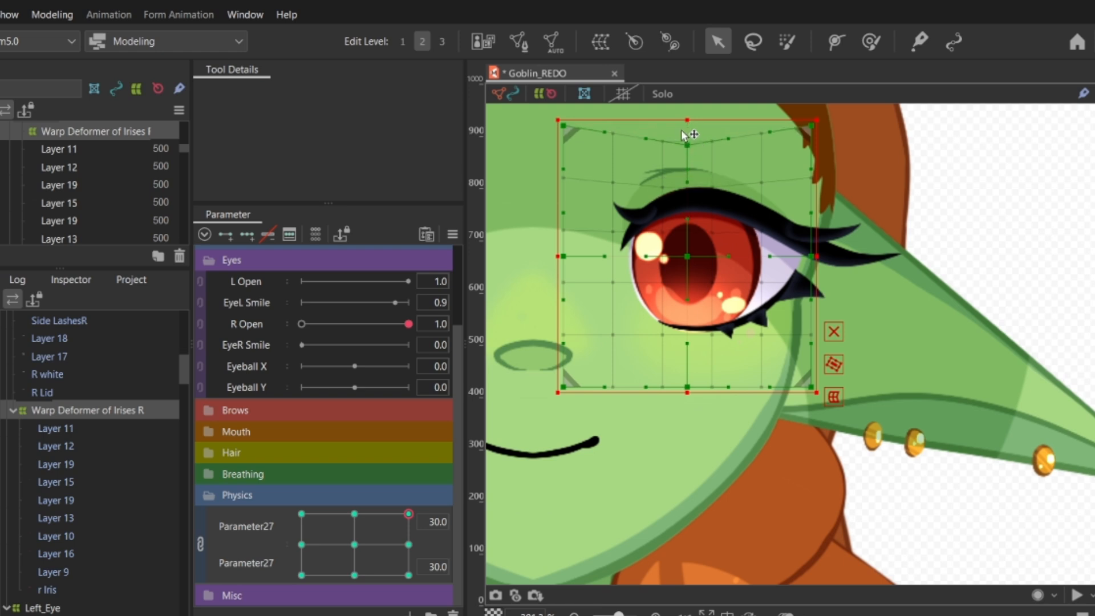
Step: Open the physics settings and add a physics group named Eye_Jiggle
left_click(52, 14)
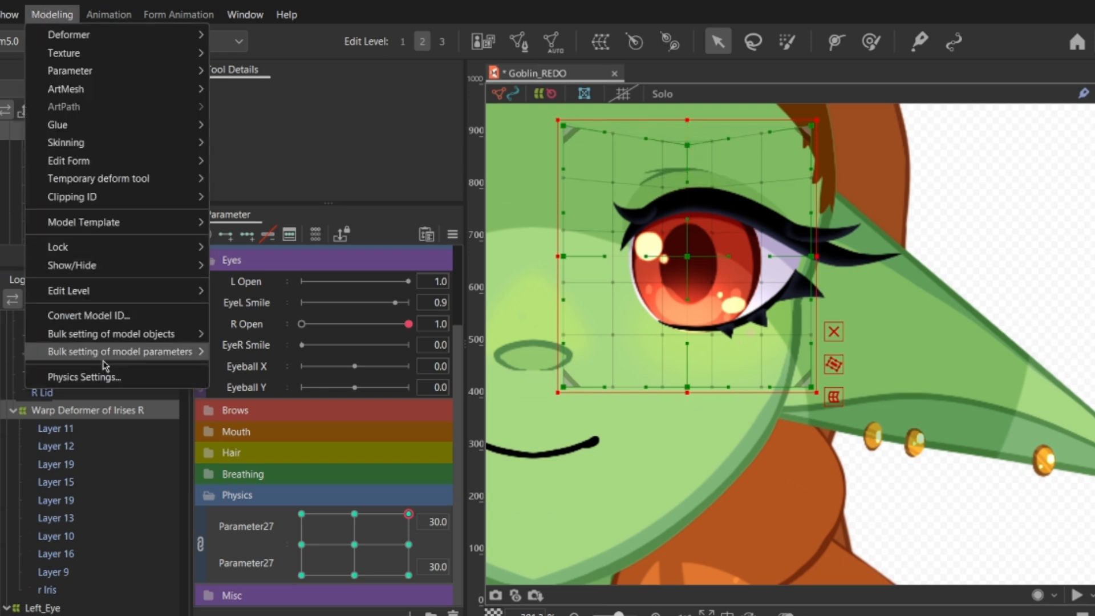
left_click(84, 376)
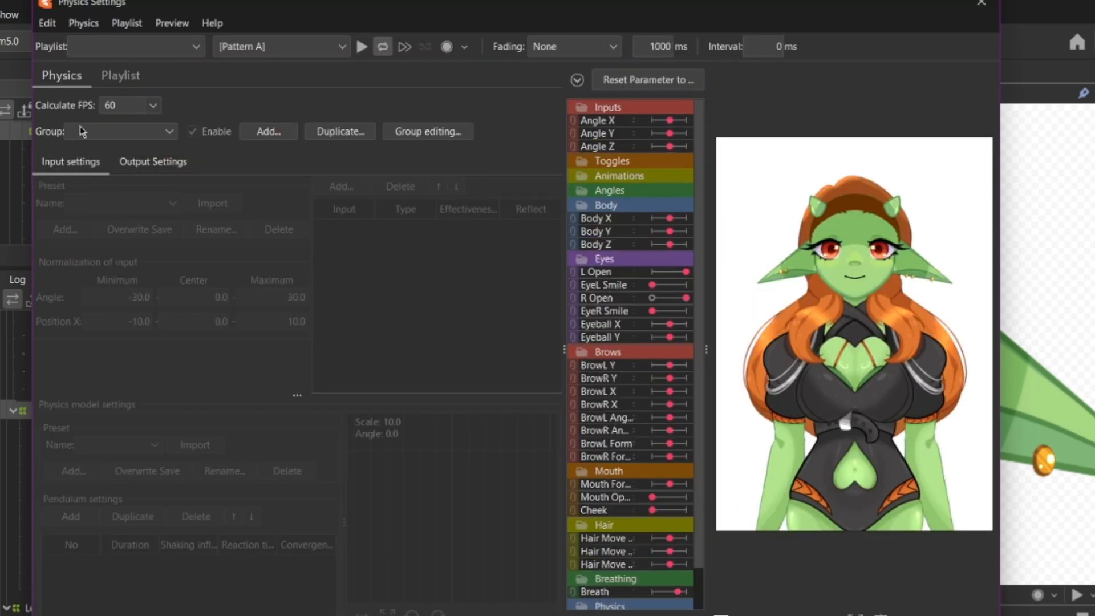
left_click(85, 131)
left_click(264, 161)
left_click(268, 131)
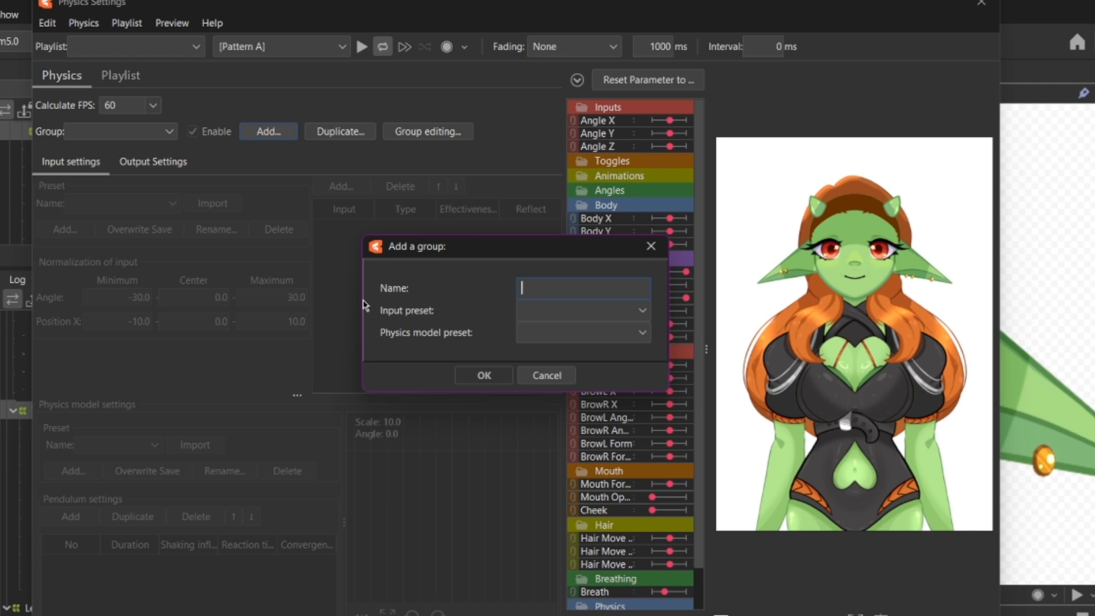
type("Eye_Jiggl")
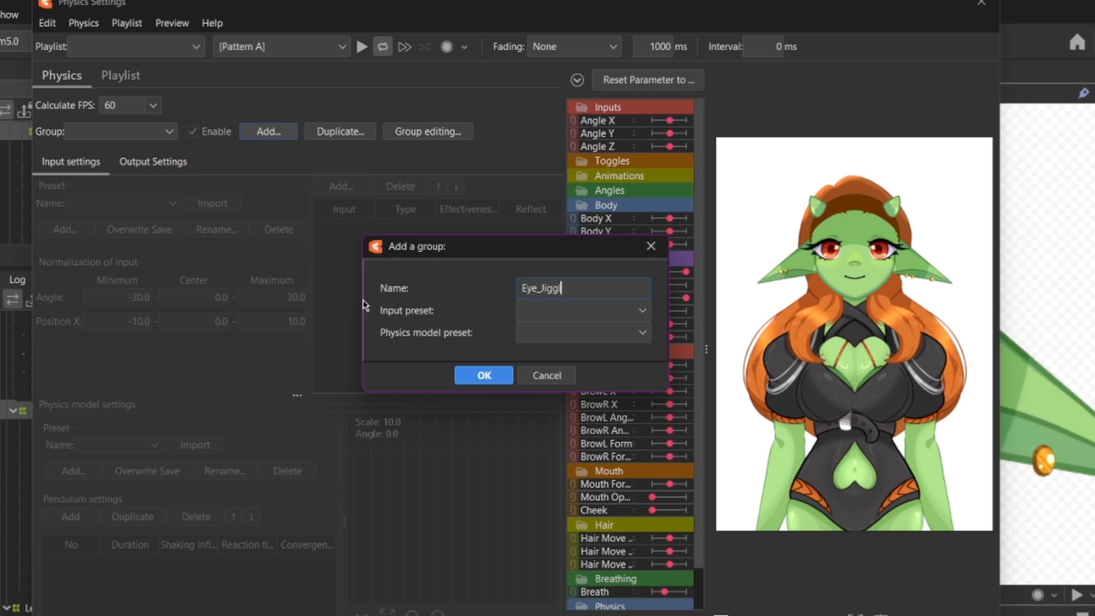
type("e")
left_click(483, 375)
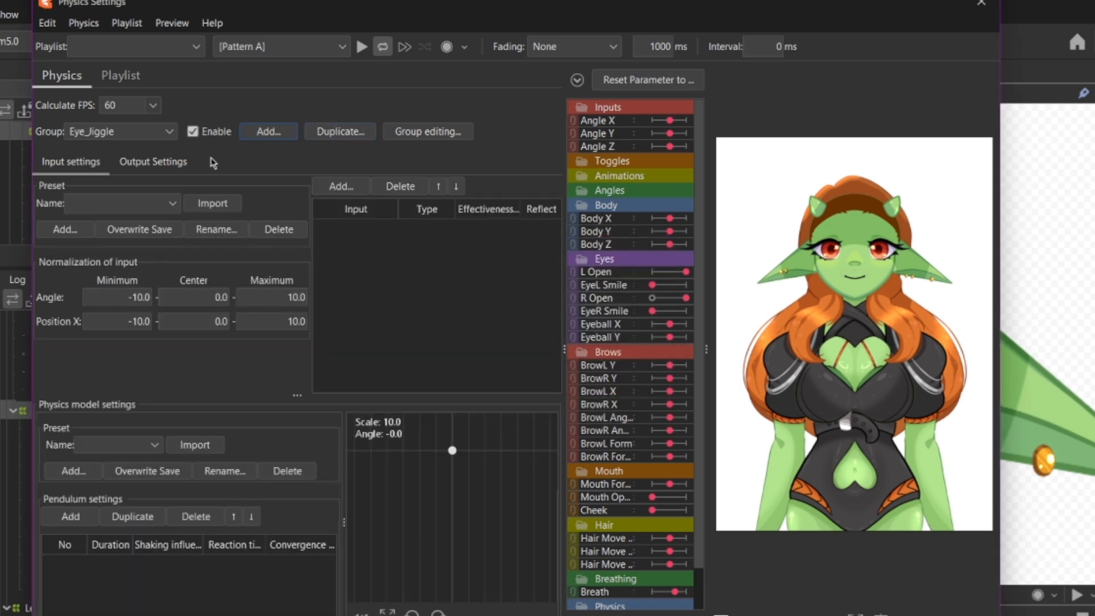
Step: Add R Open as the input parameter of the Eye_Jiggle group
left_click(340, 183)
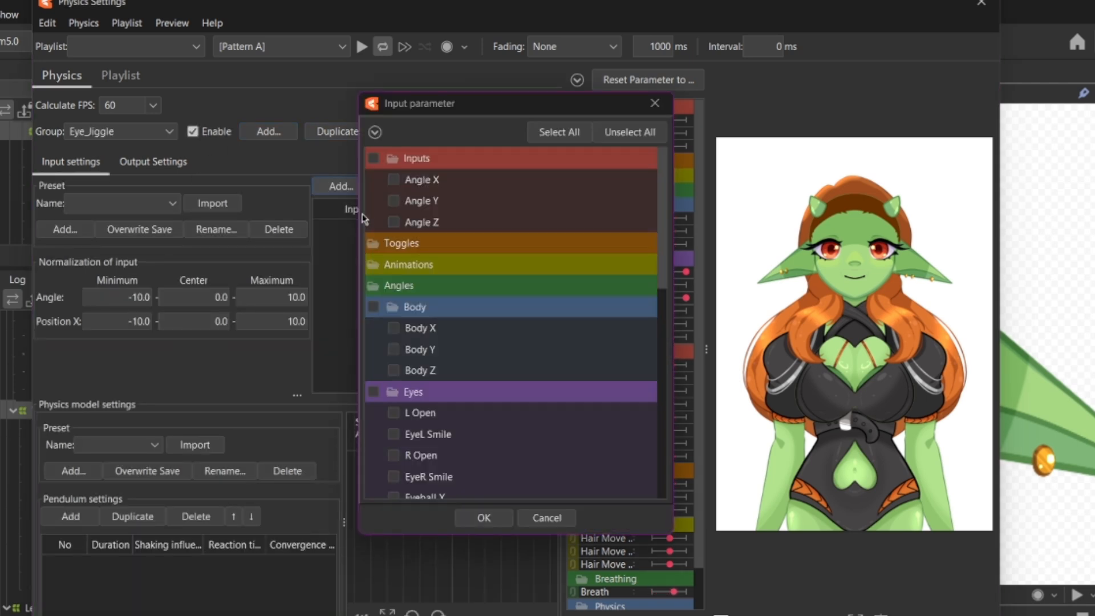
scroll(449, 365, "down", 3)
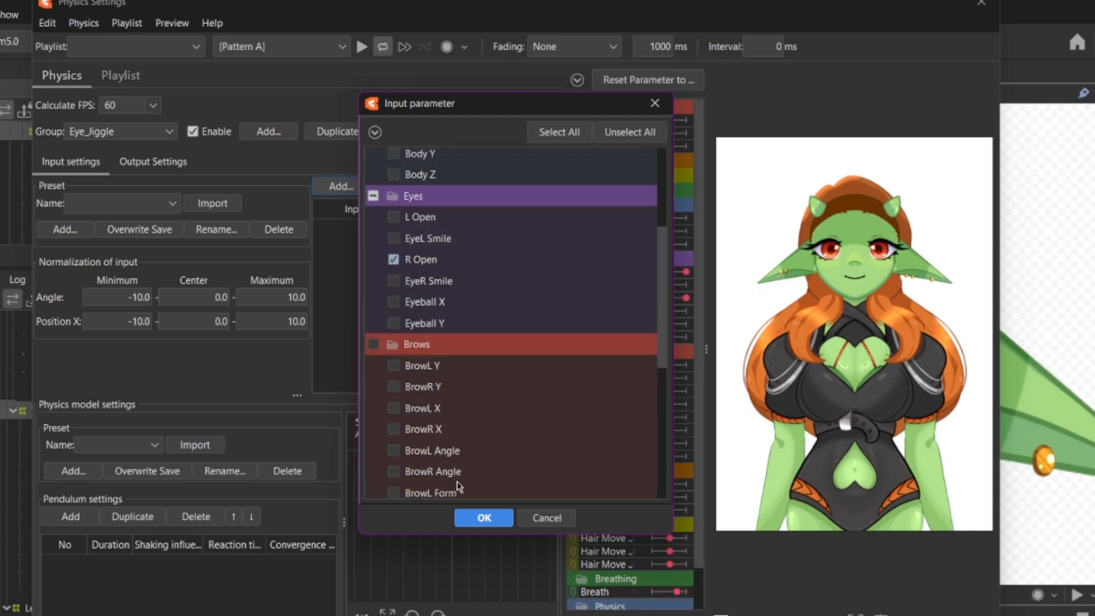
left_click(483, 517)
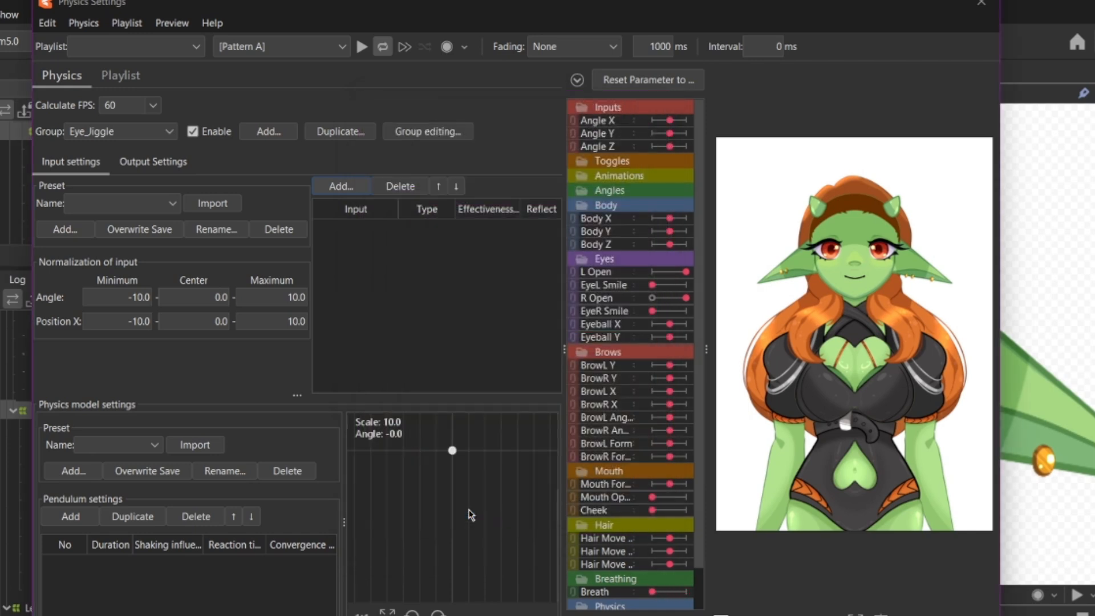
Step: Add a first pendulum to the Eye_Jiggle physics model without creating a preset
left_click(84, 478)
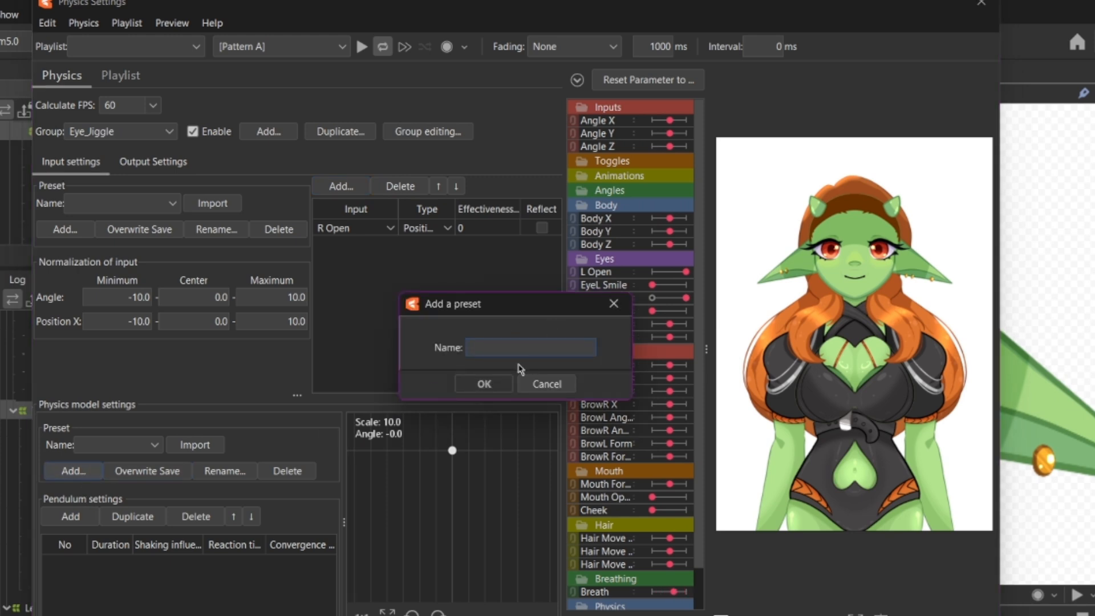
left_click(614, 303)
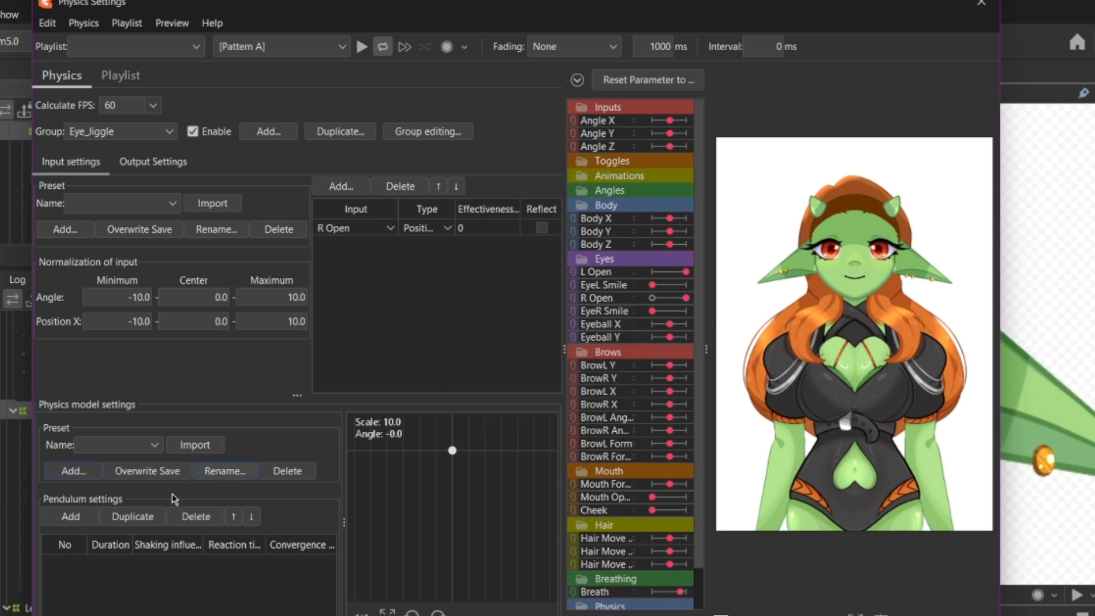
left_click(80, 517)
Step: Add both Parameter27 entries from the Physics folder as output parameters of the Eye_Jiggle group
left_click(166, 168)
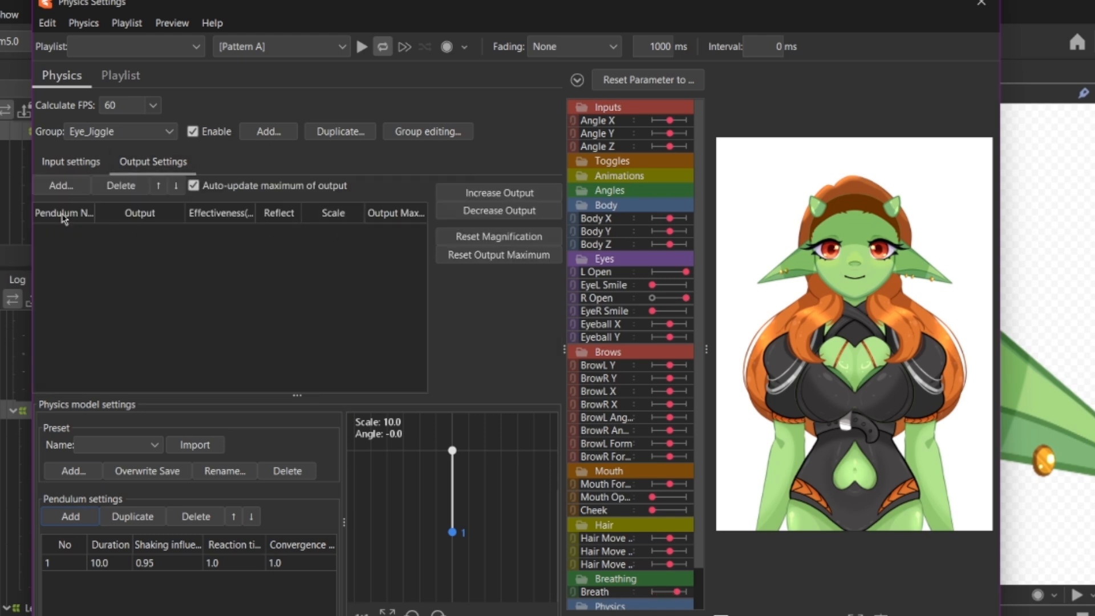
left_click(61, 185)
scroll(467, 446, "down", 3)
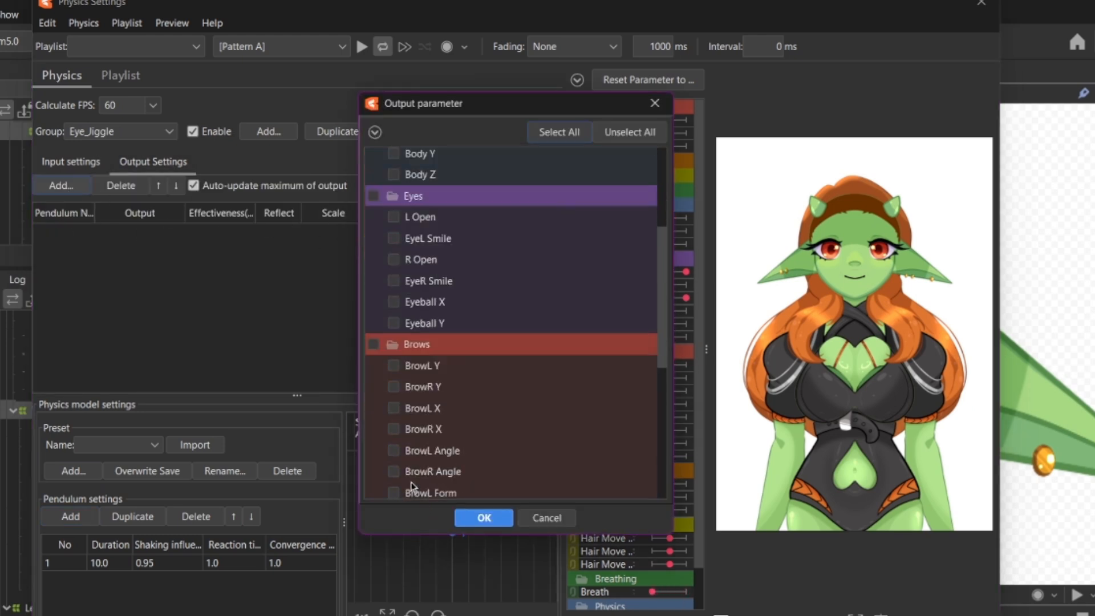
scroll(412, 488, "down", 3)
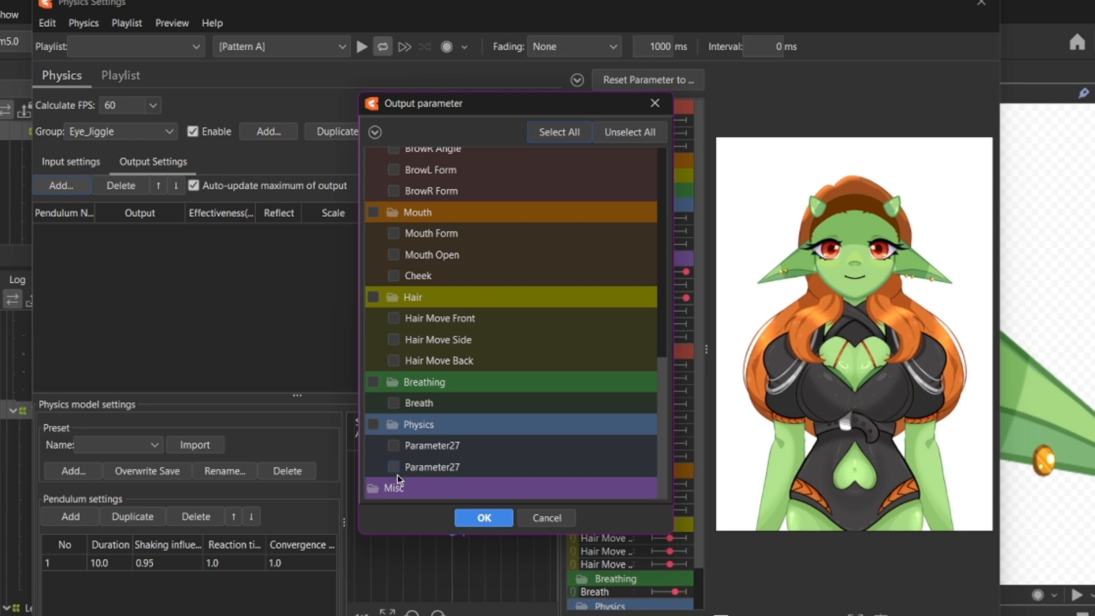
left_click(483, 518)
Step: Check the eye motion in the physics preview by varying the R Open parameter
left_click(86, 162)
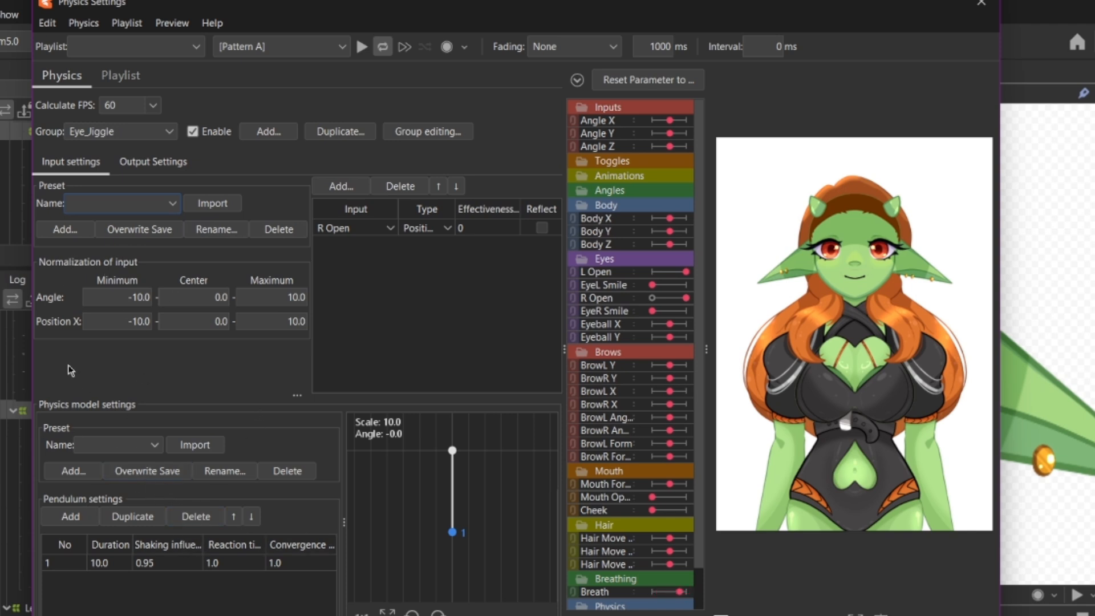
scroll(782, 192, "up", 5)
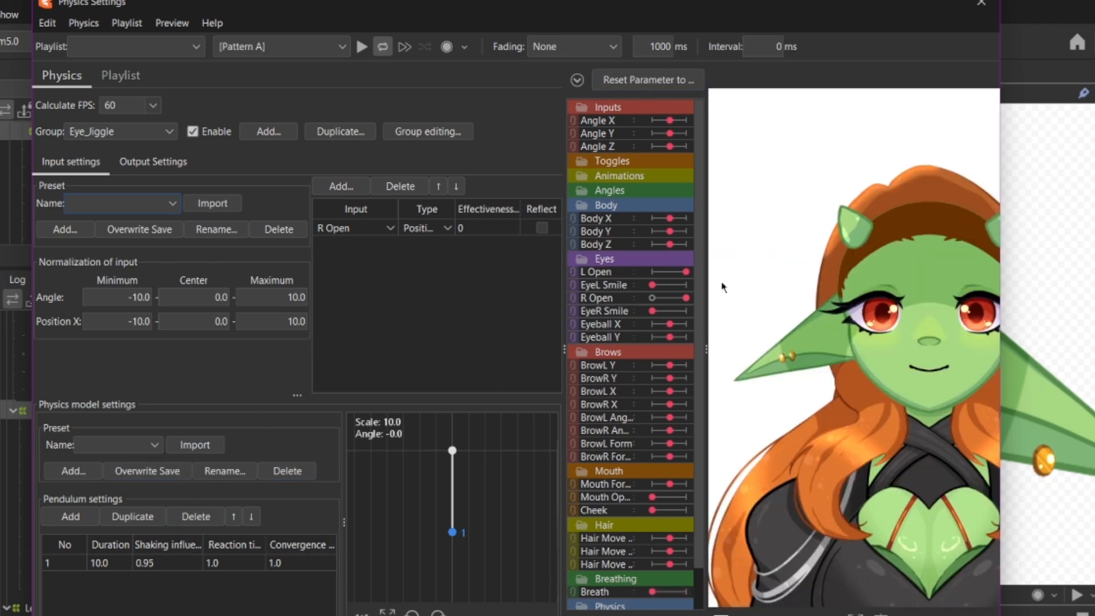
scroll(952, 342, "down", 5)
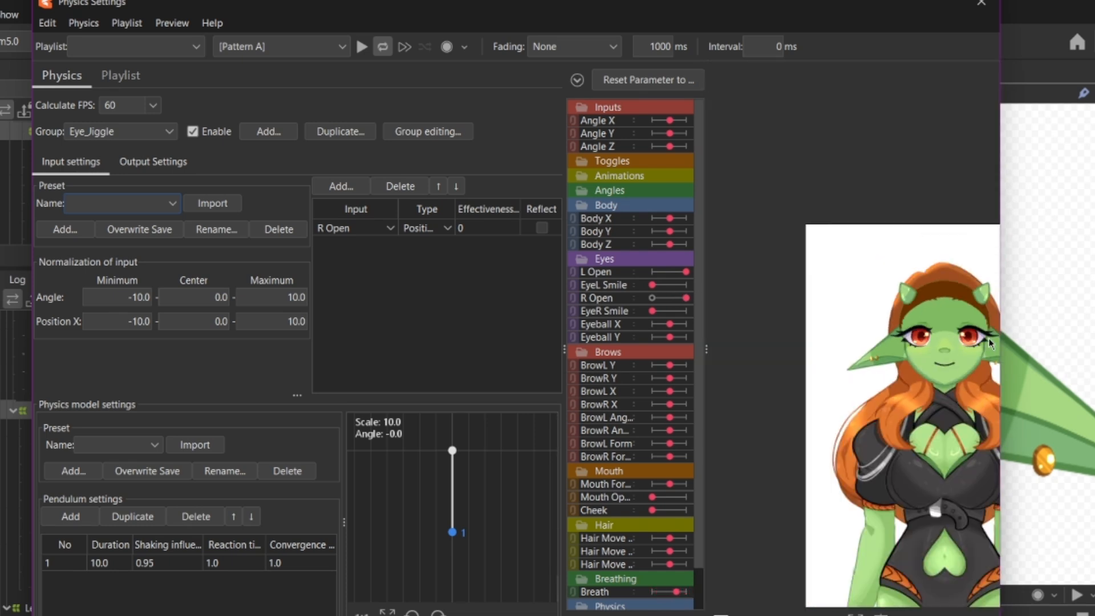
scroll(990, 343, "up", 5)
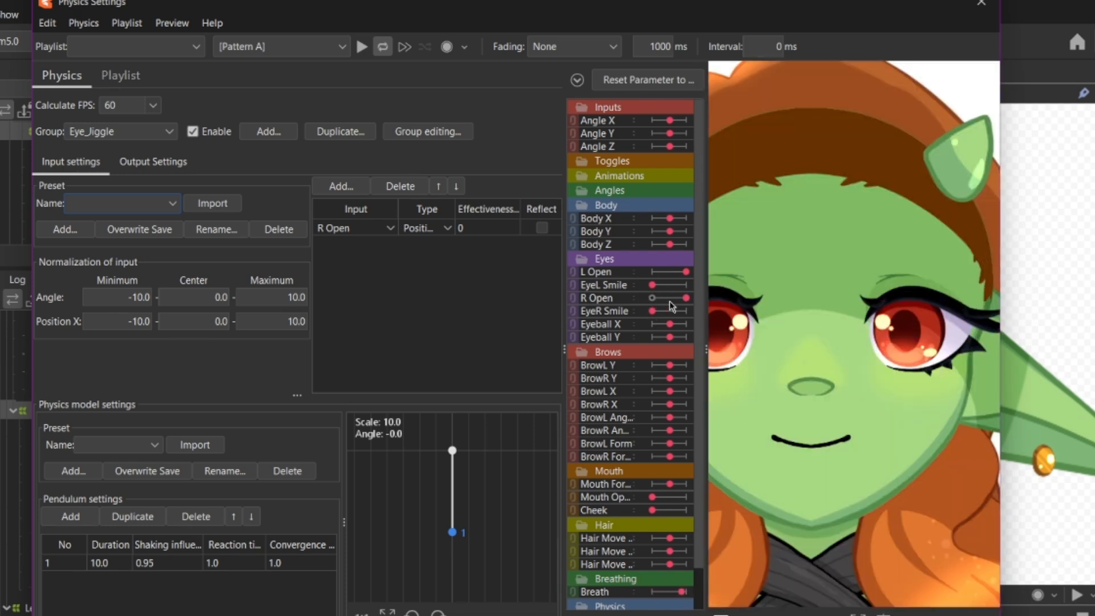
left_click_drag(670, 302, 691, 295)
Step: Add a second pendulum and assign the second Parameter27 output to pendulum 2
left_click(71, 516)
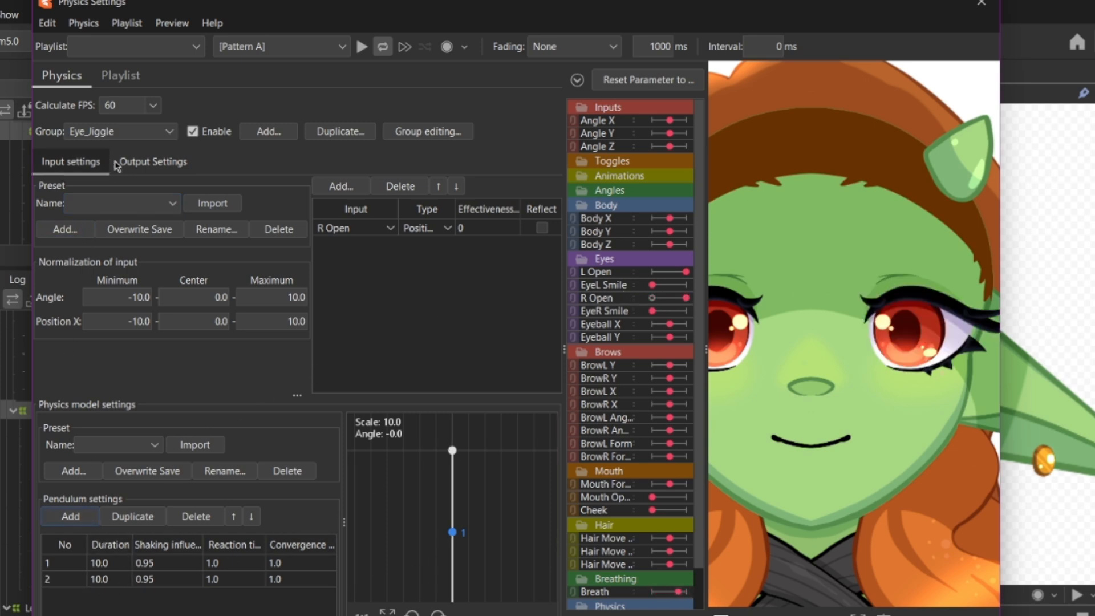
left_click(152, 162)
left_click(59, 250)
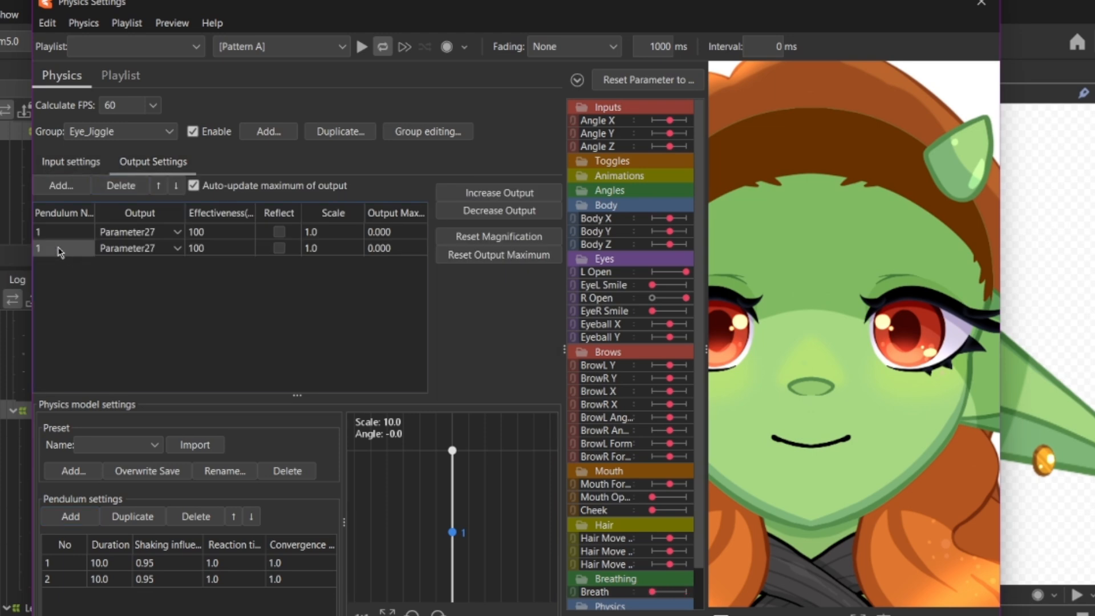
double_click(38, 247)
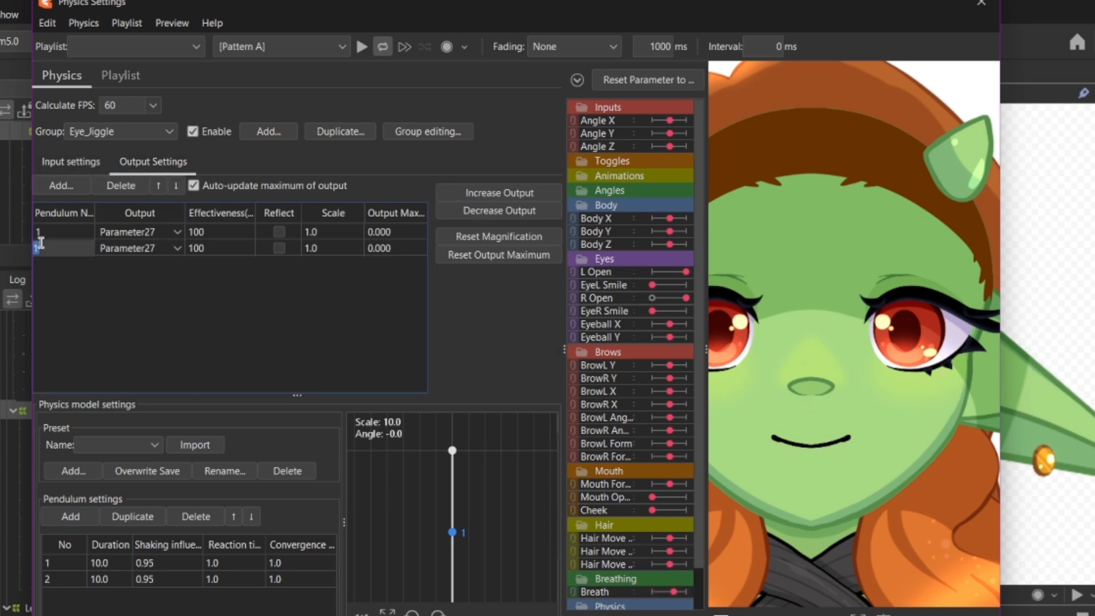
type("2")
left_click(79, 272)
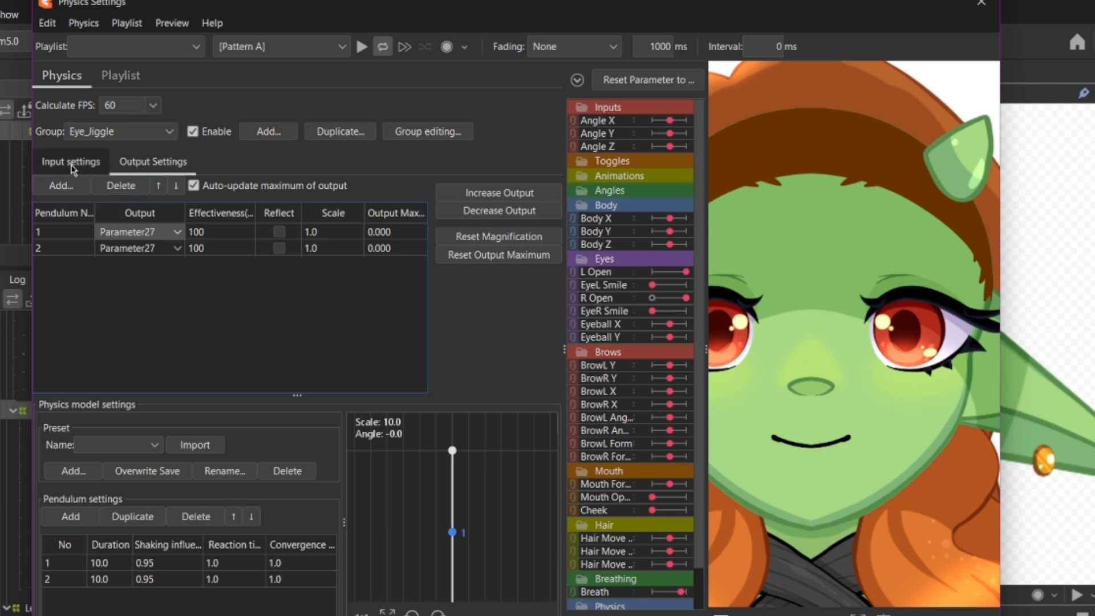
Step: Set the R Open input's effectiveness to 100 and test the motion by varying R Open
left_click(71, 162)
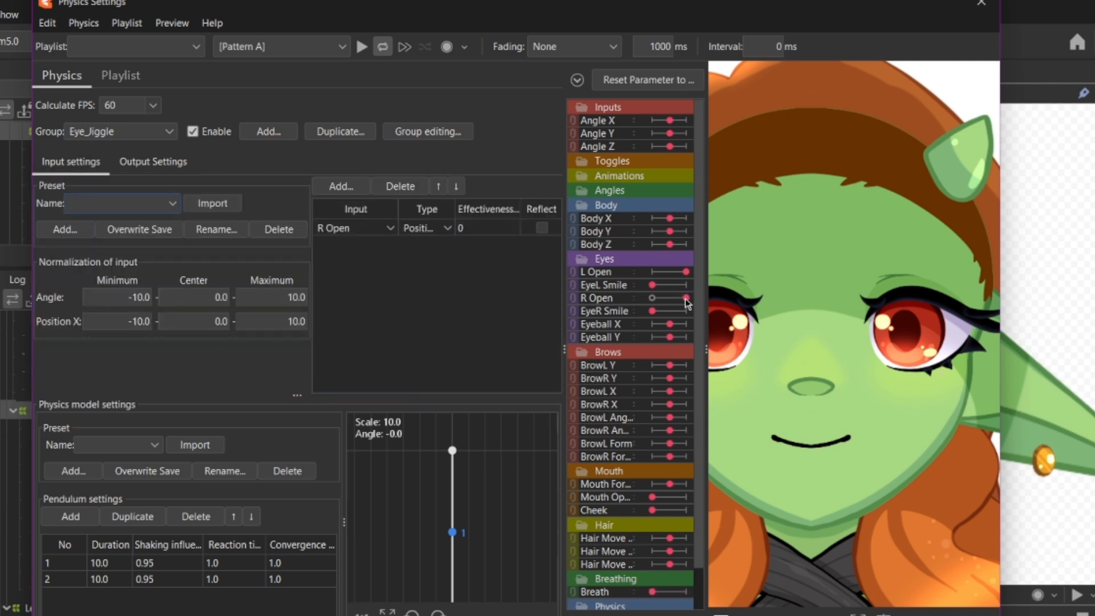
left_click_drag(686, 299, 736, 298)
left_click(489, 229)
left_click(488, 228)
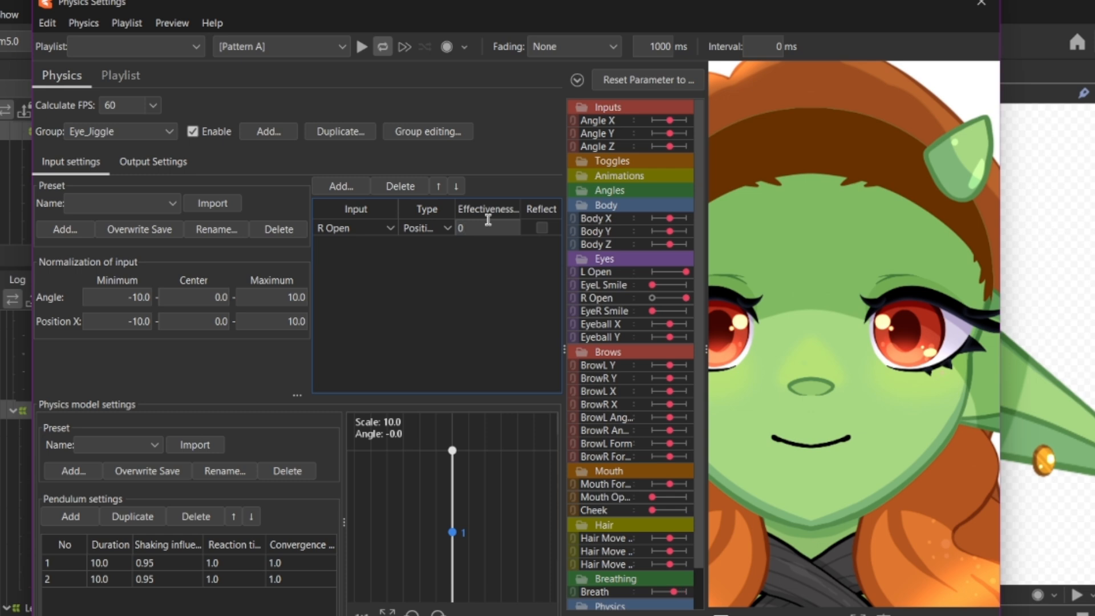
key("Return")
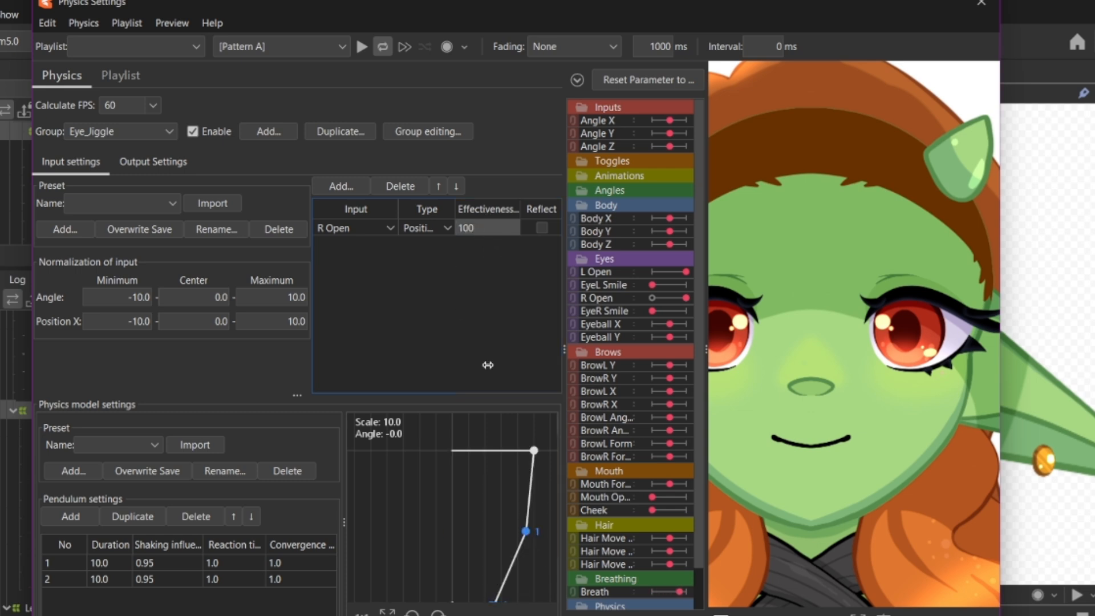
mouse_move(666, 299)
left_mouse_down()
mouse_move(633, 305)
mouse_move(707, 294)
mouse_move(657, 310)
mouse_move(713, 308)
mouse_move(680, 312)
left_mouse_up()
Step: Set the effectiveness of both Parameter27 outputs to 50
left_click(163, 164)
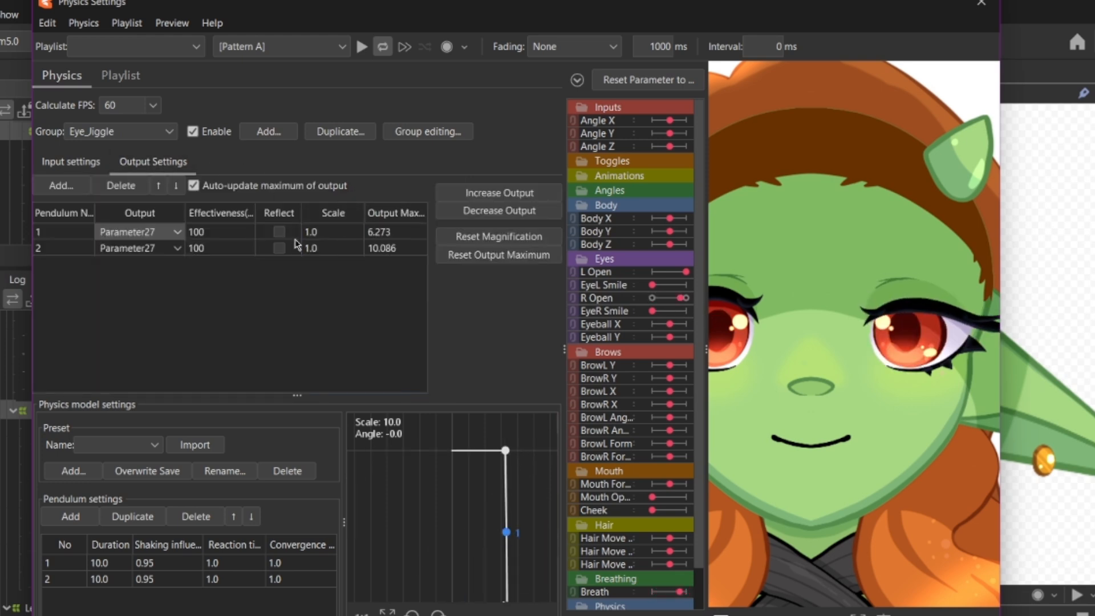
left_click(200, 251)
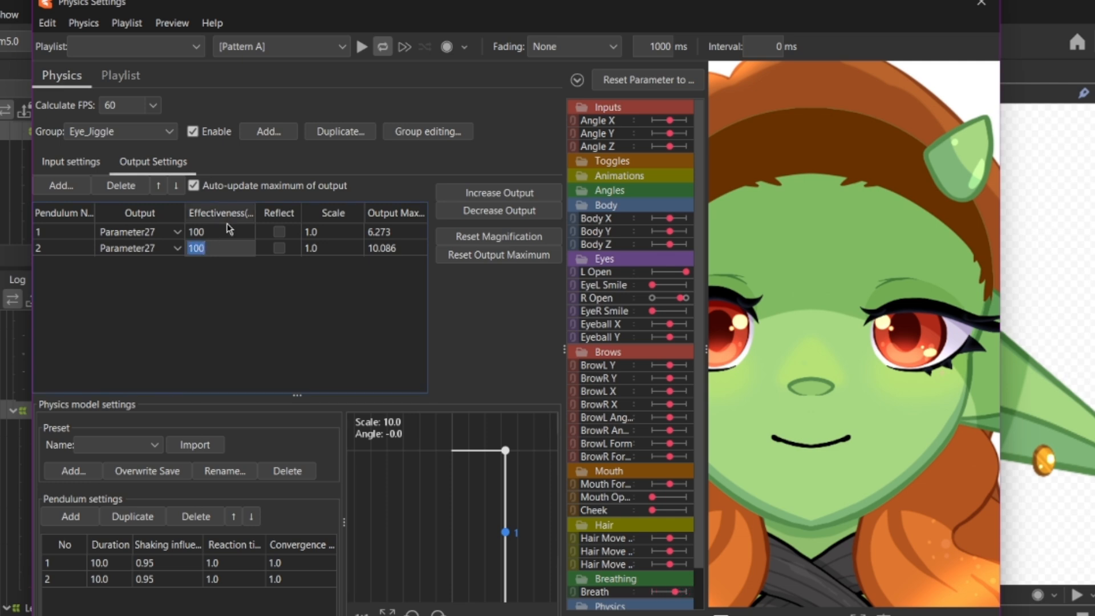
type("50")
left_click(206, 232)
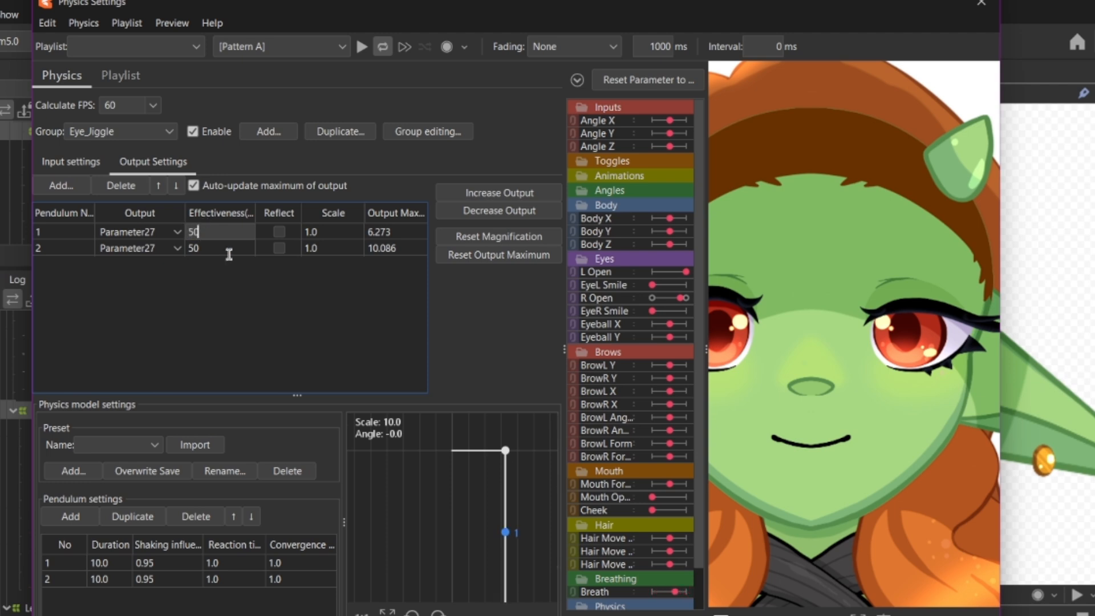
key("Return")
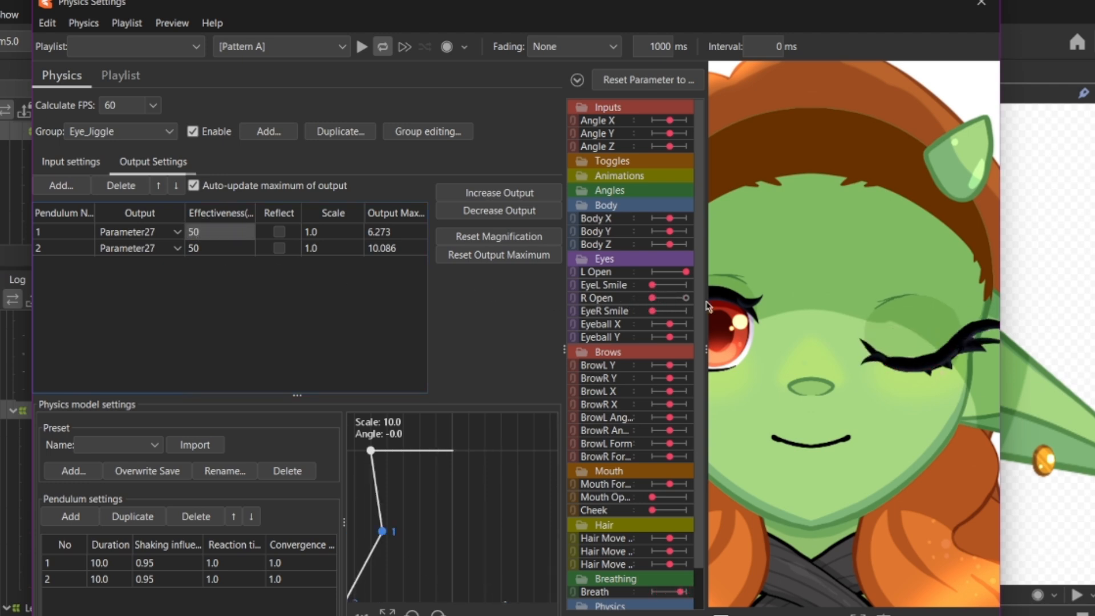
Step: Increase all output magnifications to fit the parameter range and check the iris jiggle during a right-eye blink
left_click(499, 194)
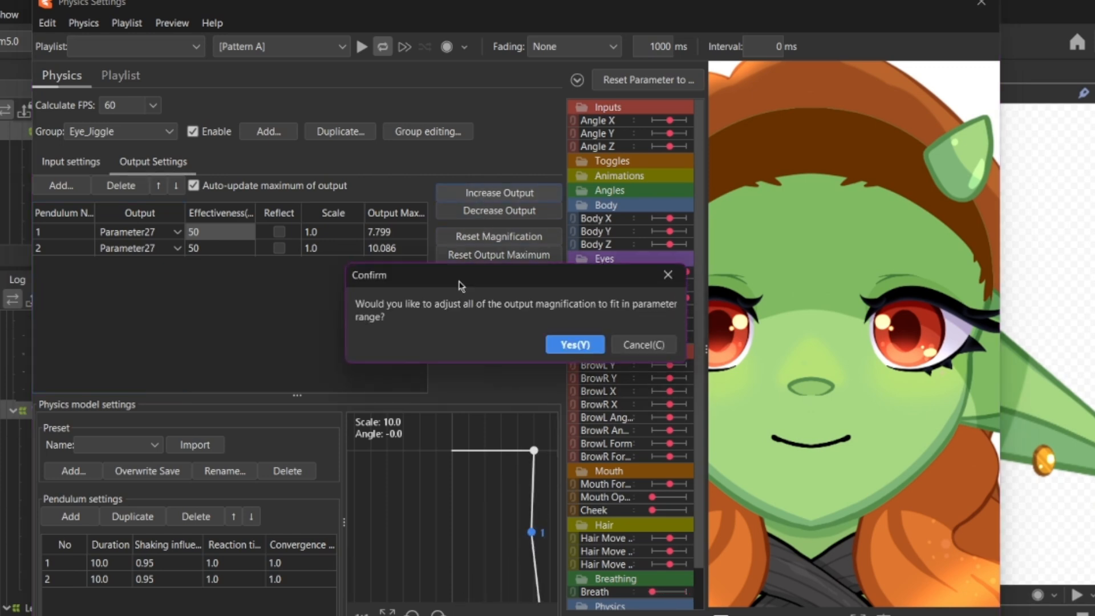
left_click(575, 344)
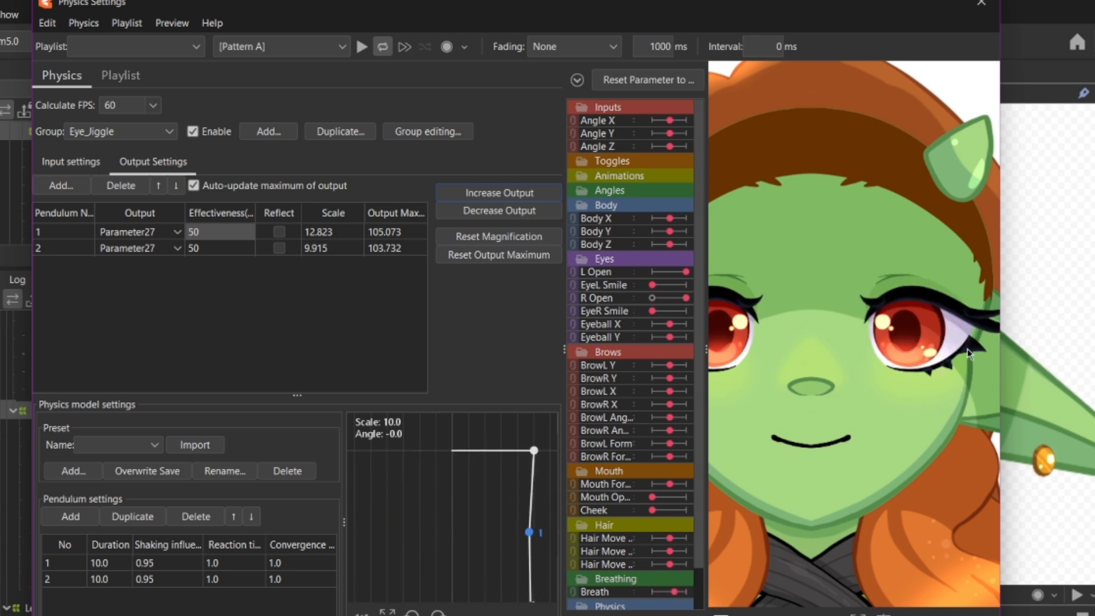
scroll(967, 348, "up", 3)
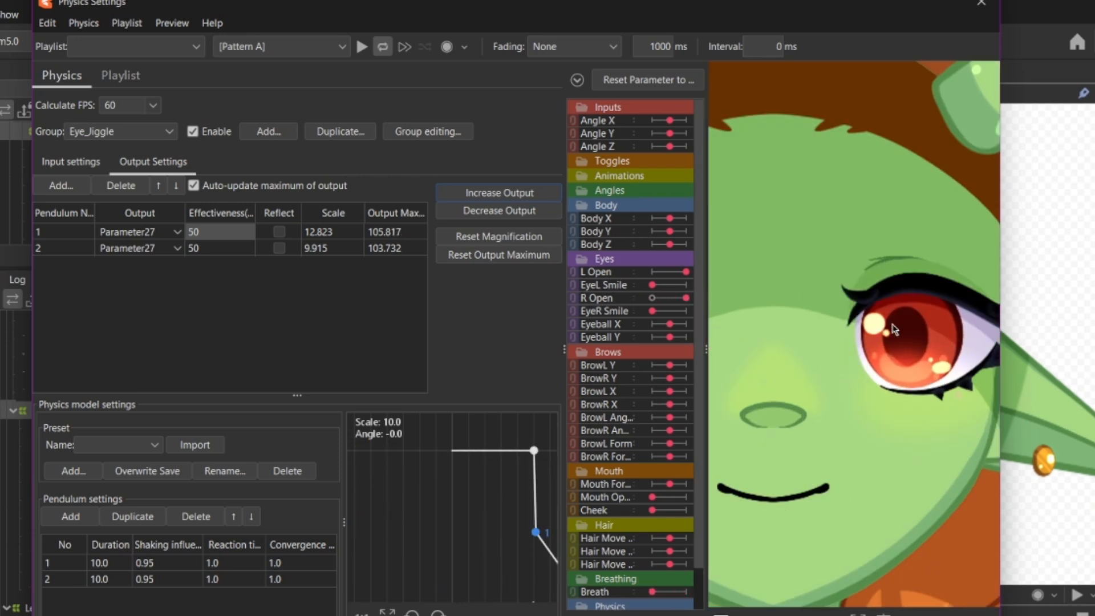
scroll(893, 324, "down", 3)
scroll(964, 302, "up", 2)
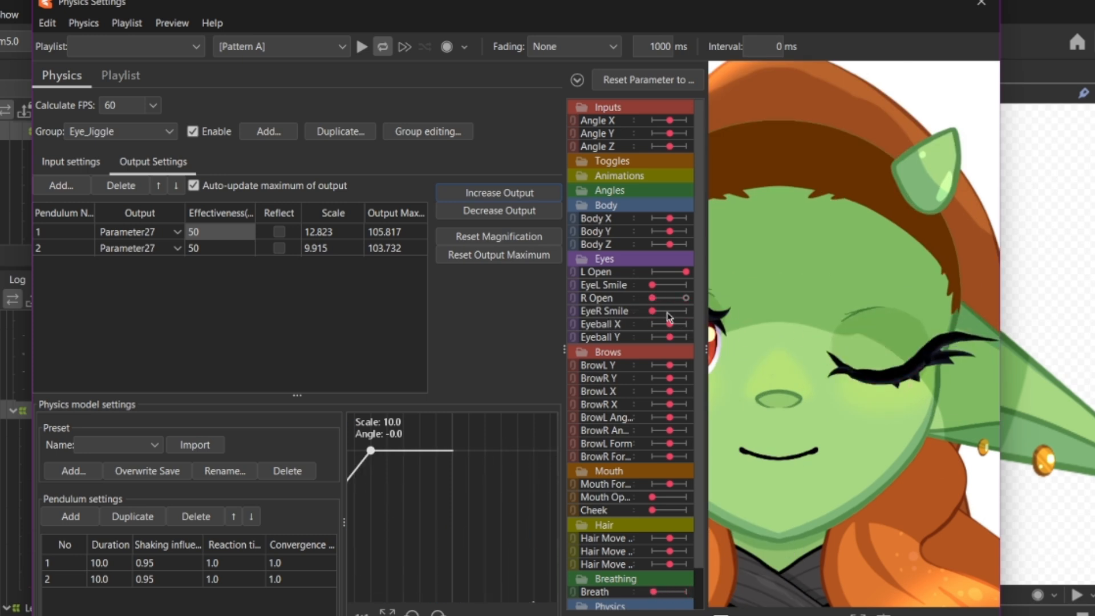
Step: Play the physics preview with Pattern A, Pattern B and Posing to examine the iris motion
left_click(361, 46)
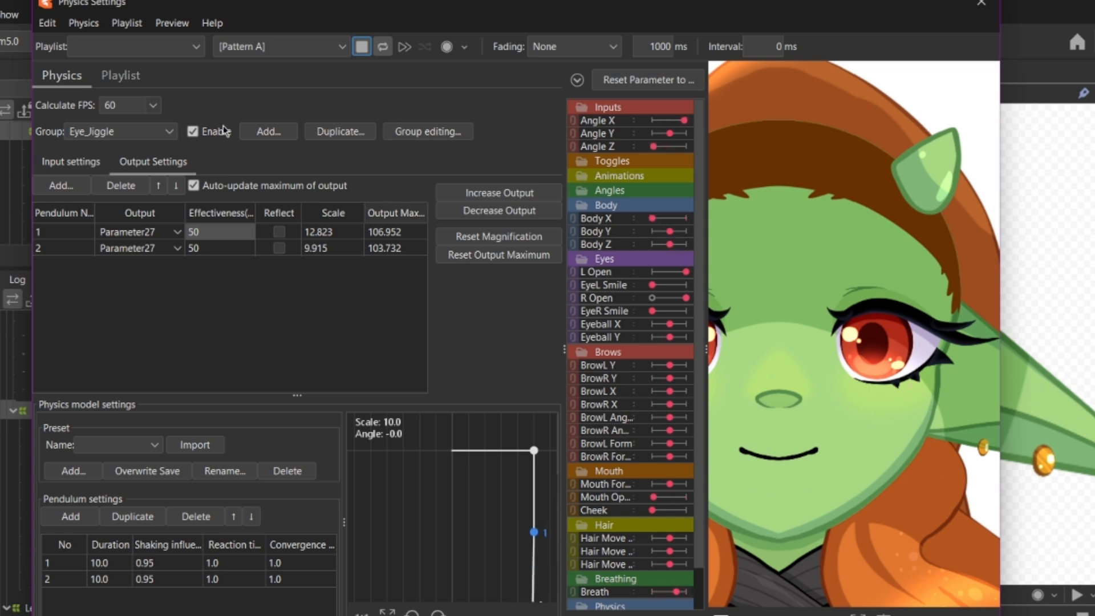
left_click(320, 49)
left_click(291, 82)
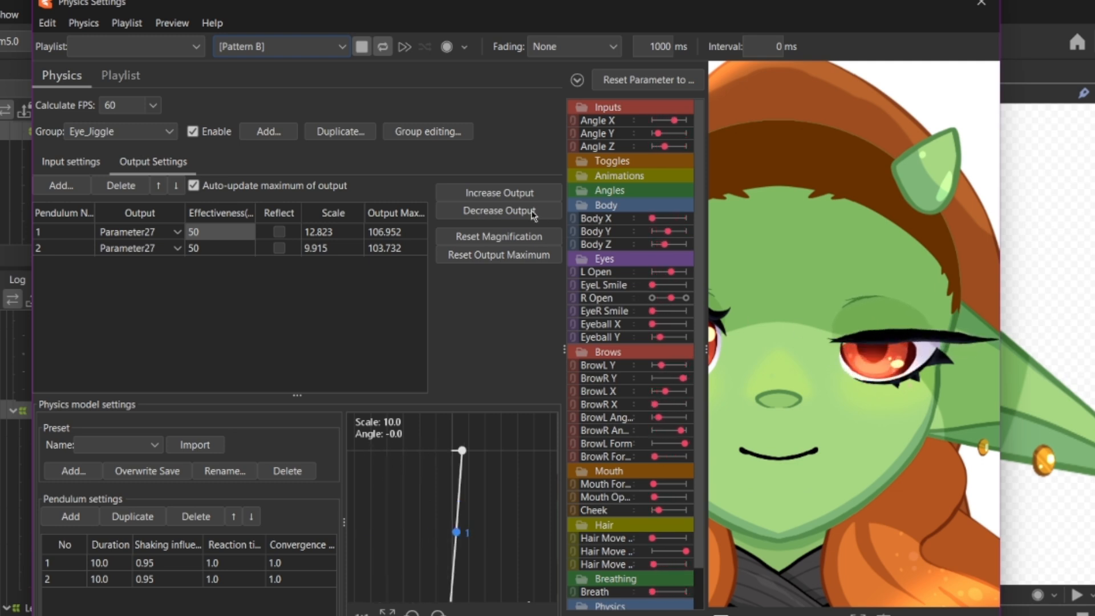
left_click(317, 52)
left_click(322, 100)
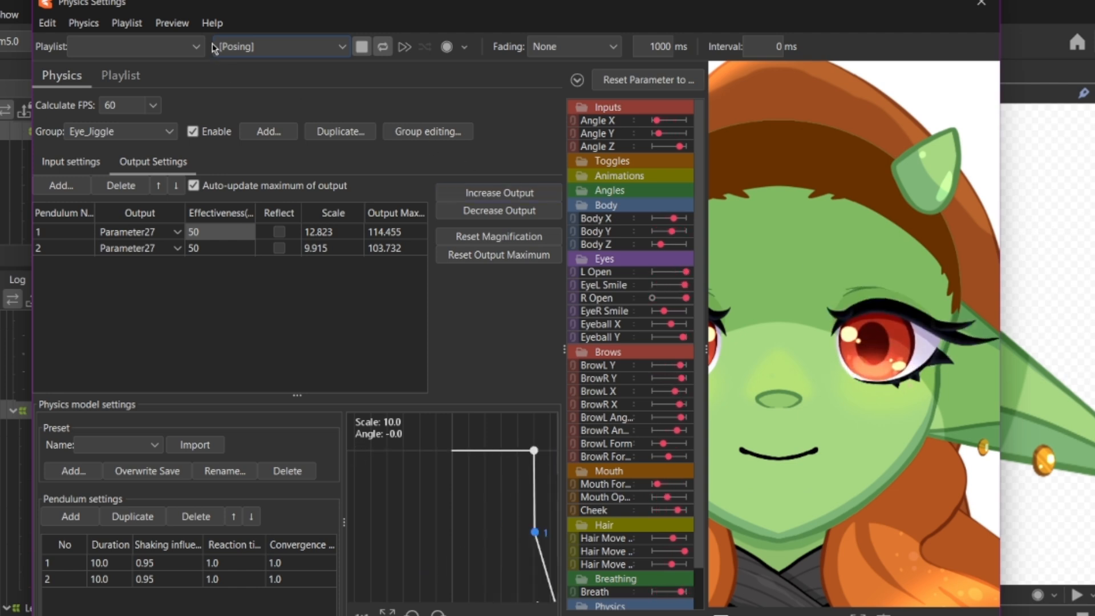
Step: Switch the preview back to Pattern A, stop and reset it, and close the physics settings
left_click(251, 47)
left_click(293, 64)
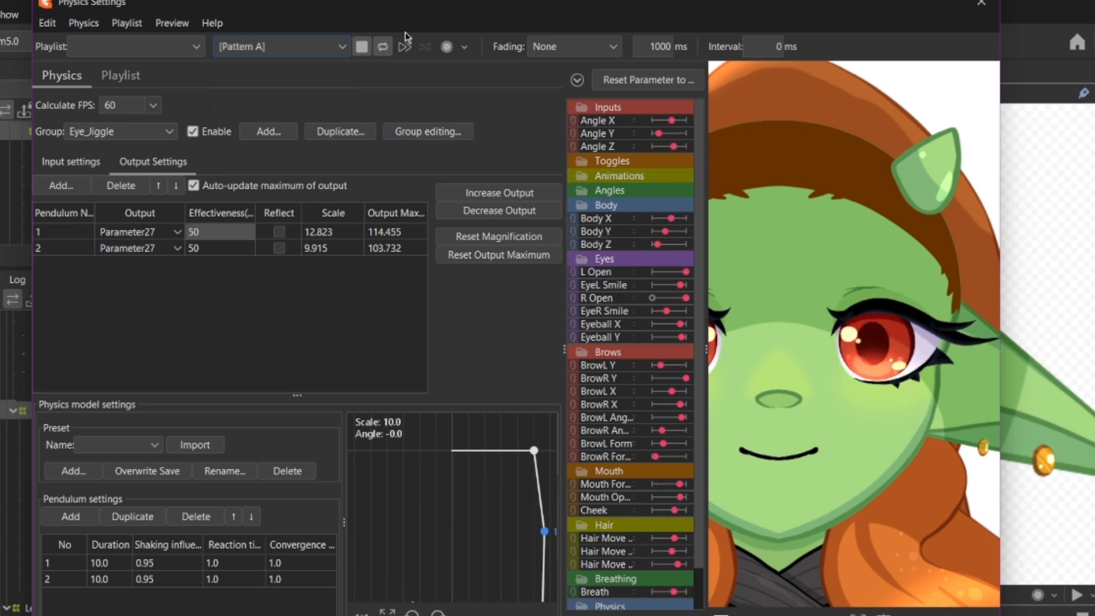
left_click(361, 46)
left_click(624, 83)
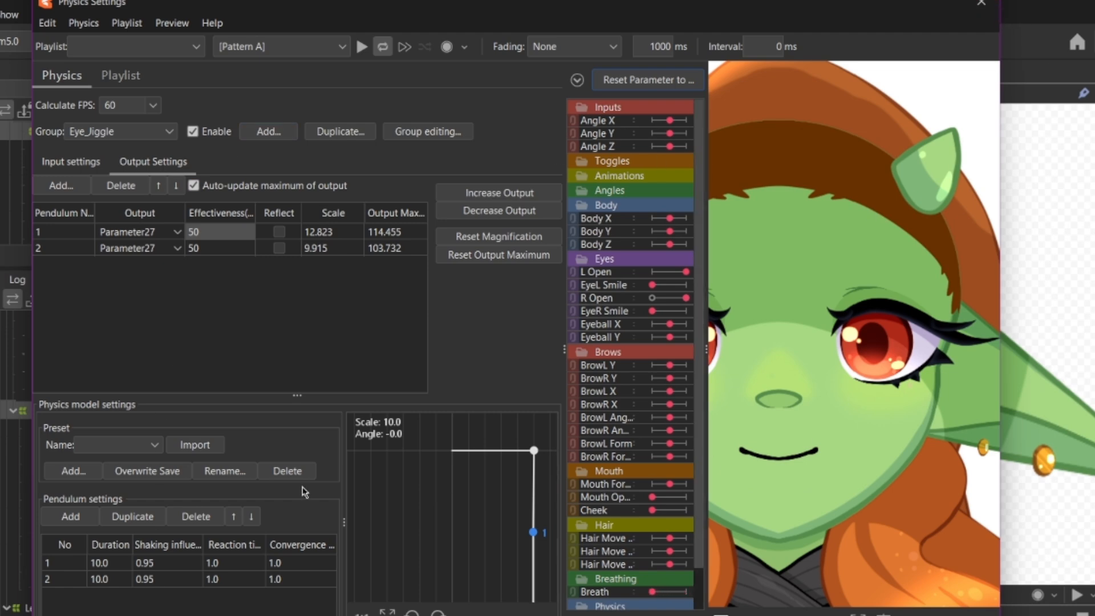
left_click(981, 3)
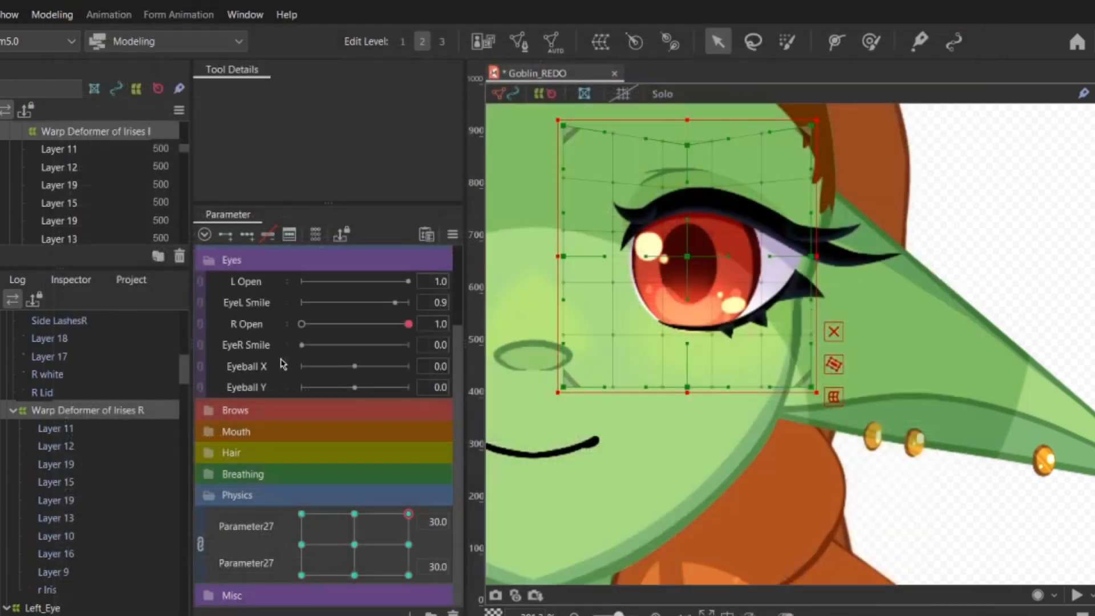